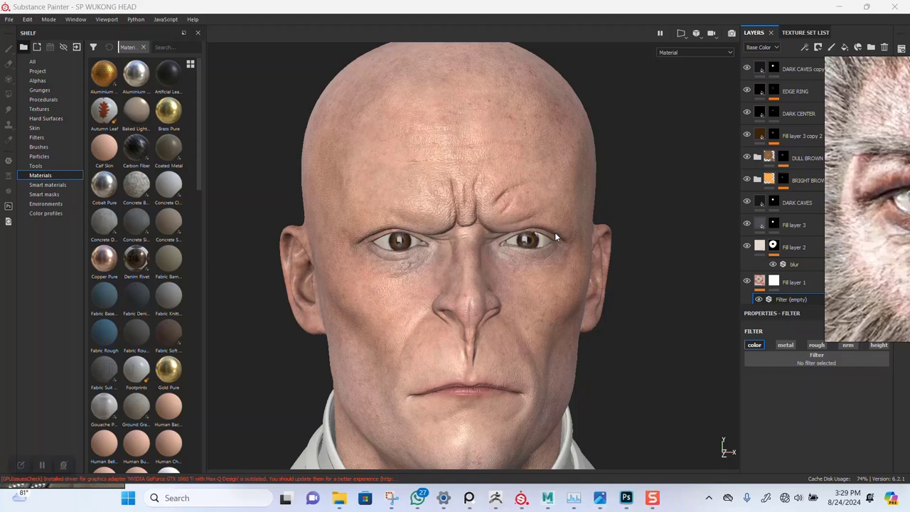
Move the reference photo clear of the layer stack and examine the head's face and eyes up close.
{"action": "right_click_drag", "start_coordinate": [437, 355], "coordinate": [425, 309], "text": "alt"}
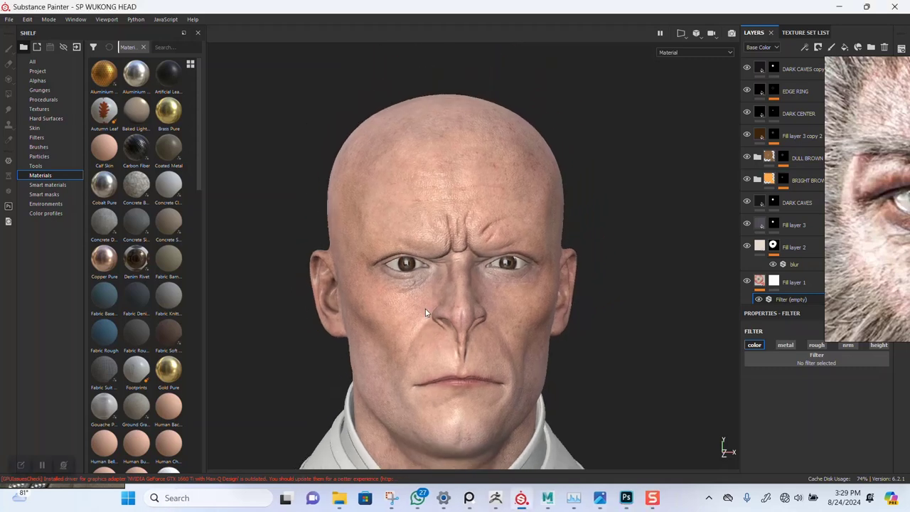
{"action": "left_click_drag", "start_coordinate": [407, 356], "coordinate": [427, 363], "text": "alt"}
{"action": "middle_click_drag", "start_coordinate": [427, 364], "coordinate": [431, 240], "text": "alt"}
{"action": "right_click_drag", "start_coordinate": [423, 272], "coordinate": [425, 347], "text": "alt"}
{"action": "left_click_drag", "start_coordinate": [424, 346], "coordinate": [468, 285], "text": "alt"}
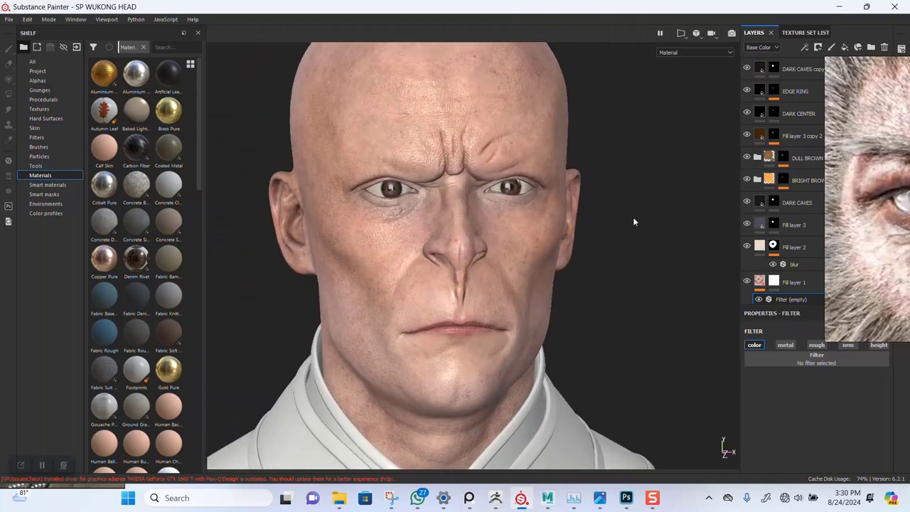
{"action": "right_click_drag", "start_coordinate": [841, 196], "coordinate": [0, 155]}
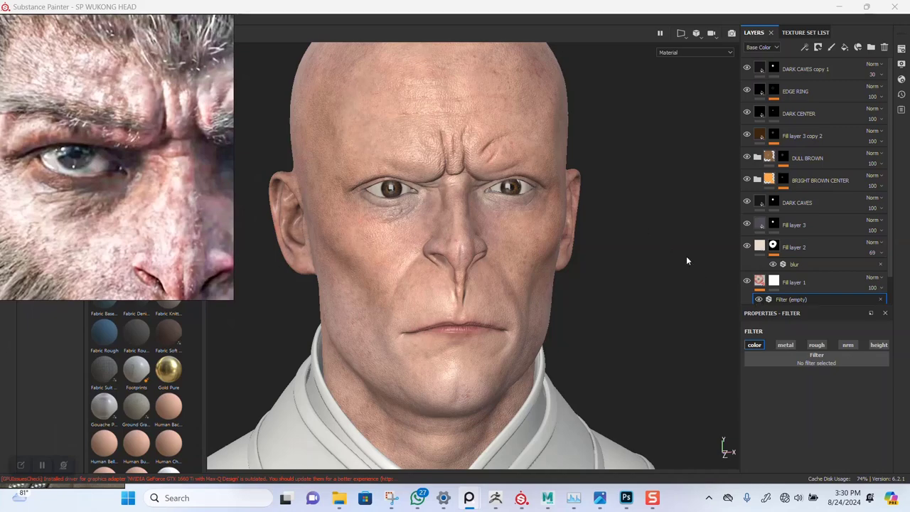
{"action": "right_click_drag", "start_coordinate": [424, 238], "coordinate": [425, 323], "text": "alt"}
{"action": "left_click_drag", "start_coordinate": [426, 324], "coordinate": [436, 292], "text": "alt"}
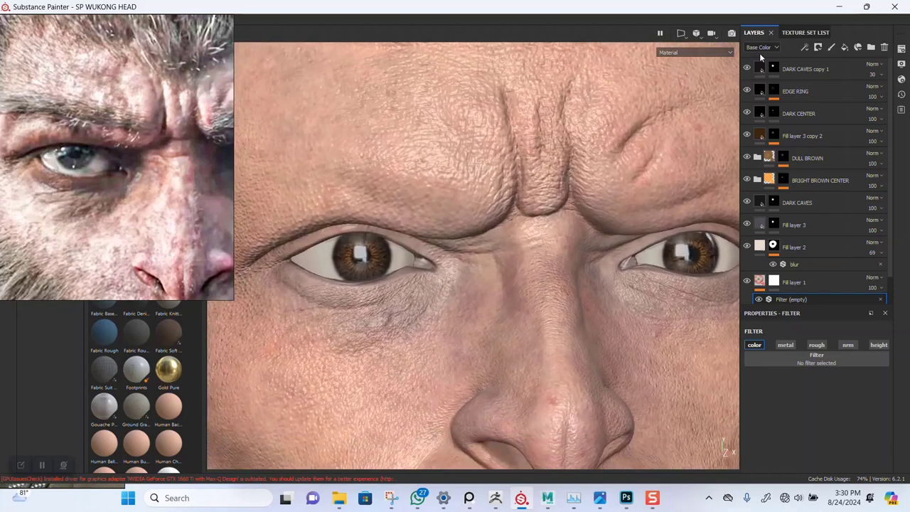
Show only the INNER_EYE_MAP texture set in the viewport and select Fill layer 2 in its layer stack.
{"action": "left_click", "coordinate": [796, 32]}
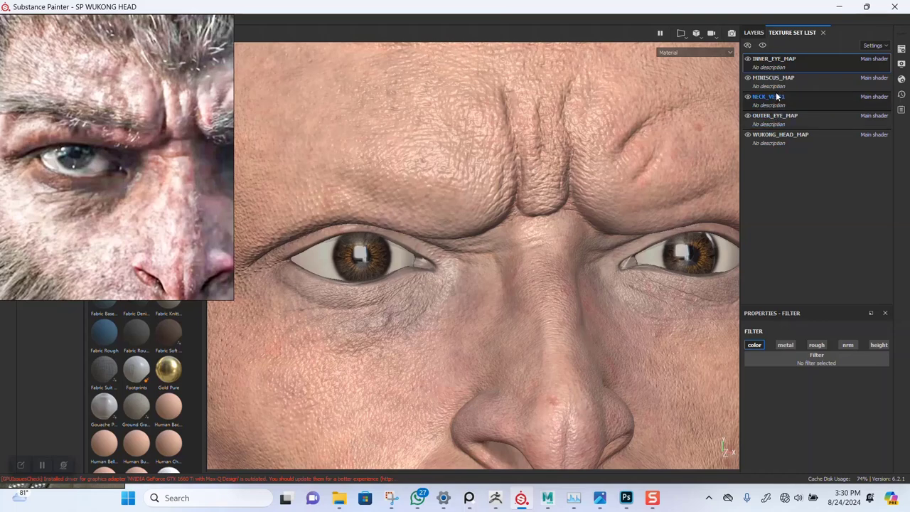
{"action": "left_click", "coordinate": [761, 46]}
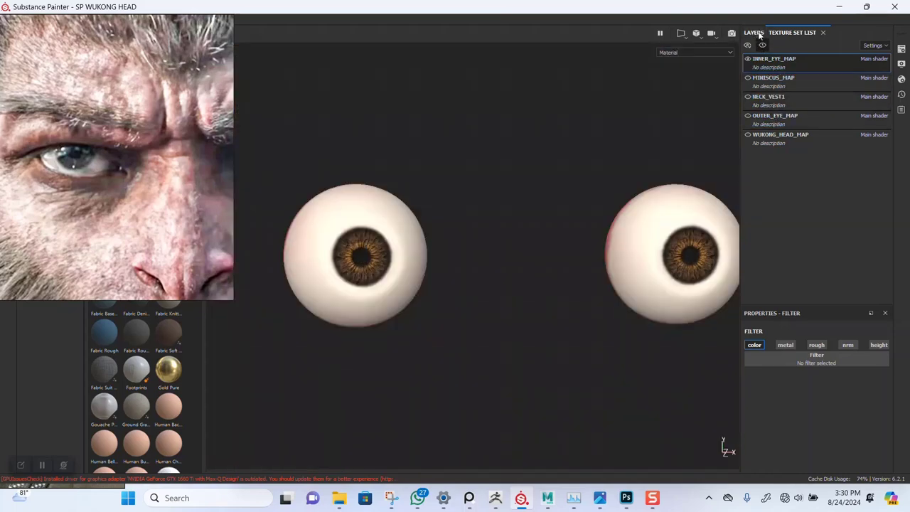
{"action": "left_click", "coordinate": [754, 32]}
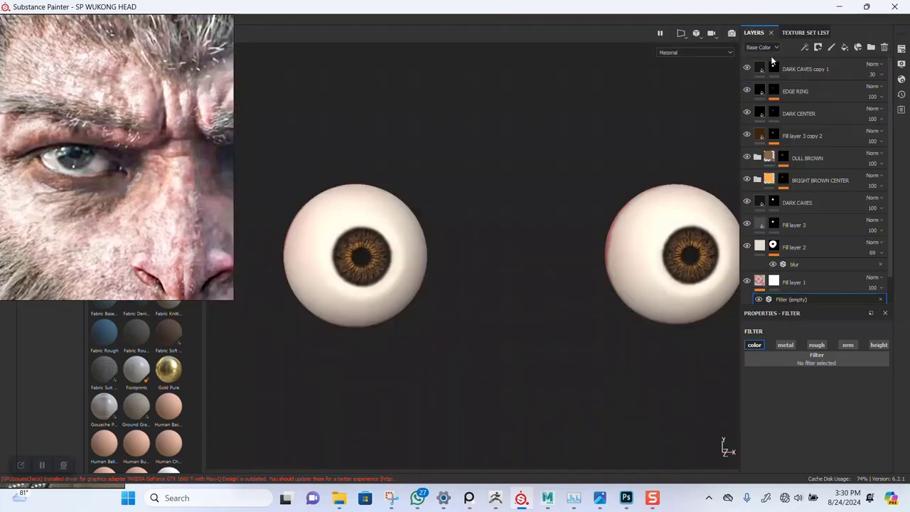
{"action": "left_click", "coordinate": [808, 248]}
Examine the isolated eyeball's white and iris from several angles, and save the project.
{"action": "scroll", "coordinate": [508, 299], "scroll_direction": "up", "scroll_amount": 2}
{"action": "left_click_drag", "start_coordinate": [462, 346], "coordinate": [532, 331], "text": "alt"}
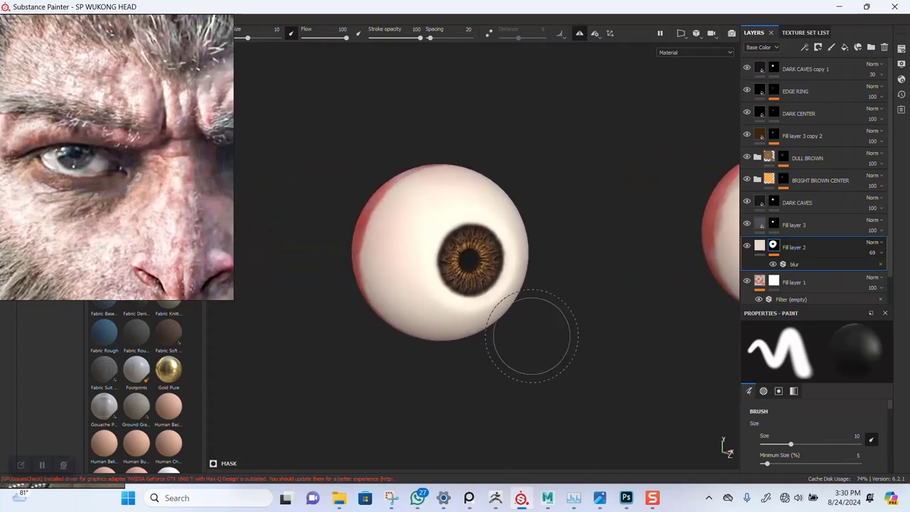
{"action": "middle_click_drag", "start_coordinate": [532, 331], "coordinate": [552, 359], "text": "alt"}
{"action": "right_click_drag", "start_coordinate": [529, 369], "coordinate": [518, 454], "text": "alt"}
{"action": "left_click_drag", "start_coordinate": [469, 314], "coordinate": [508, 324], "text": "alt"}
{"action": "right_click_drag", "start_coordinate": [500, 337], "coordinate": [507, 412], "text": "alt"}
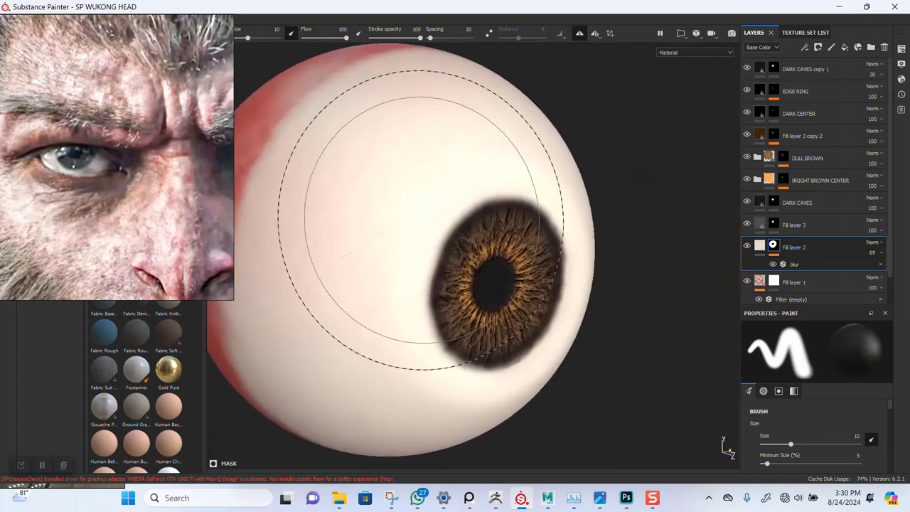
{"action": "left_click_drag", "start_coordinate": [320, 212], "coordinate": [363, 213], "text": "alt"}
{"action": "right_click_drag", "start_coordinate": [449, 178], "coordinate": [444, 135], "text": "alt"}
{"action": "left_click_drag", "start_coordinate": [451, 248], "coordinate": [398, 253], "text": "alt"}
{"action": "middle_click_drag", "start_coordinate": [398, 253], "coordinate": [431, 246], "text": "alt"}
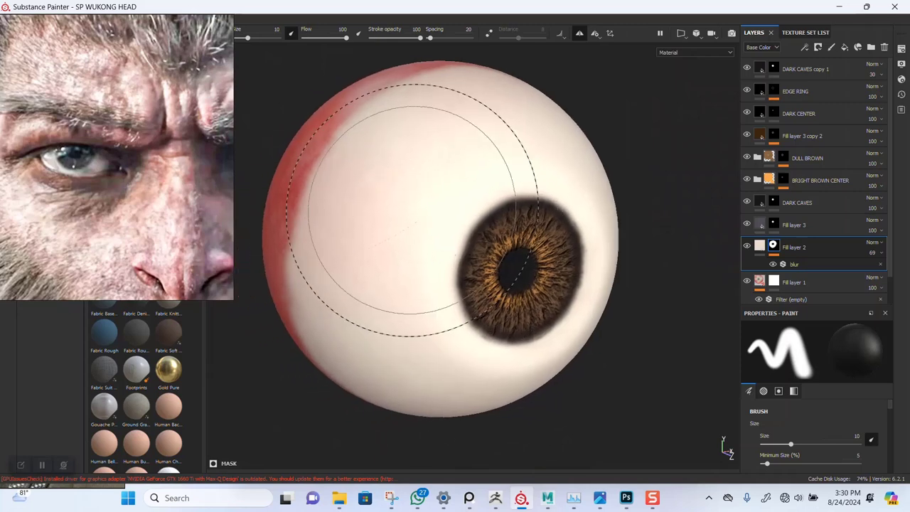
{"action": "right_click_drag", "start_coordinate": [414, 209], "coordinate": [408, 366], "text": "alt"}
{"action": "key", "text": "ctrl+s"}
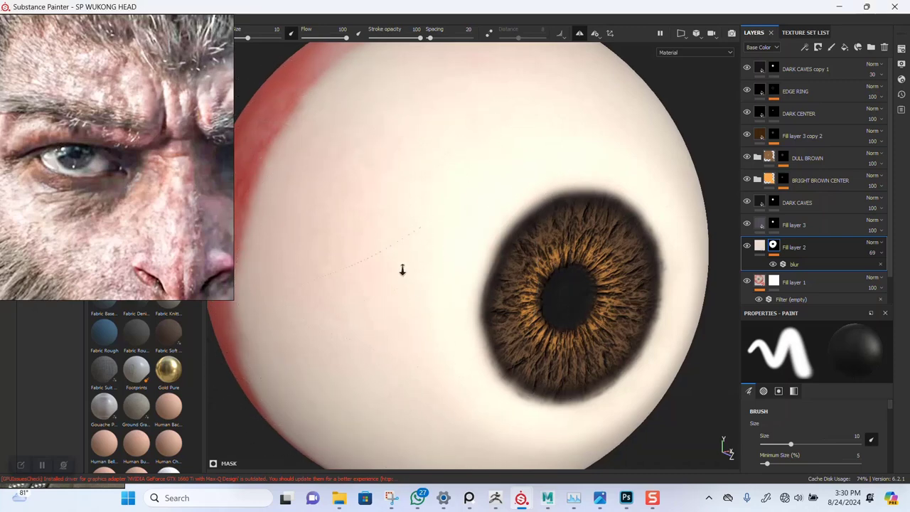
{"action": "right_click_drag", "start_coordinate": [402, 270], "coordinate": [439, 121], "text": "alt"}
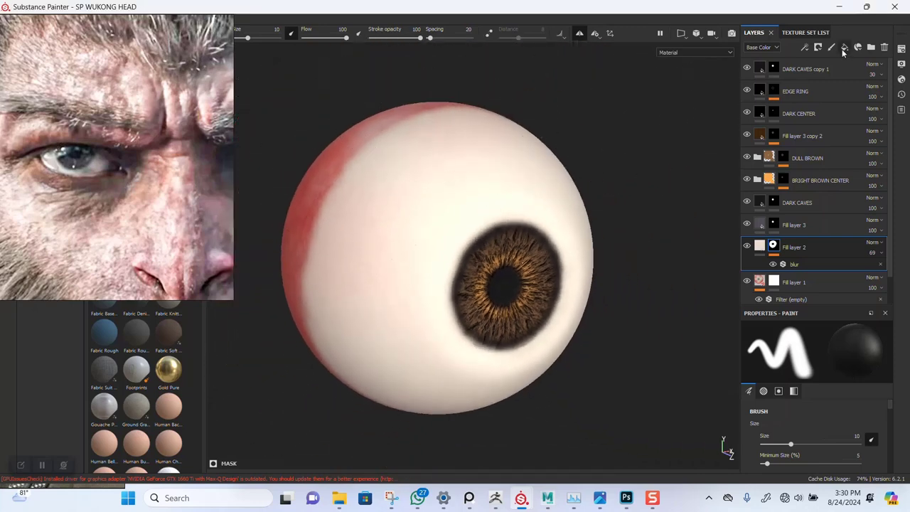
Add a fill layer above Fill layer 2 with roughness 0.76 and a saturated red base color.
{"action": "double_click", "coordinate": [796, 225]}
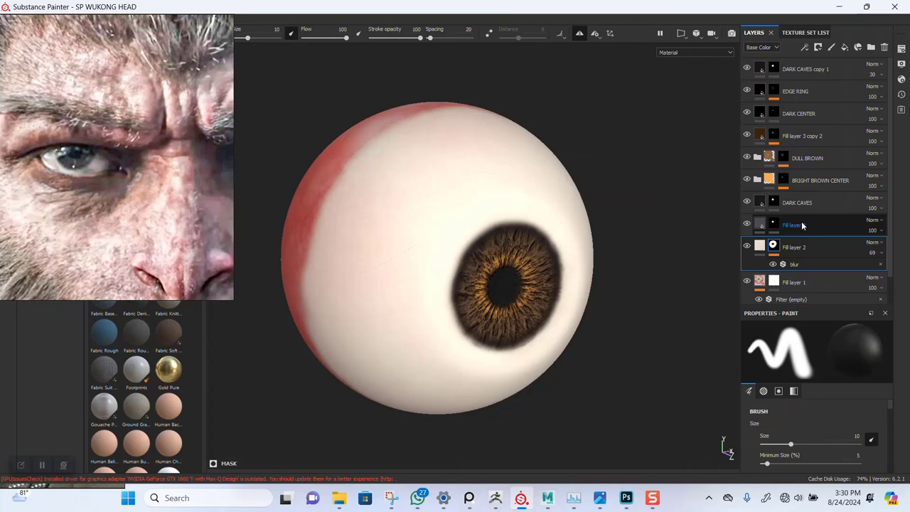
{"action": "key", "text": "Return"}
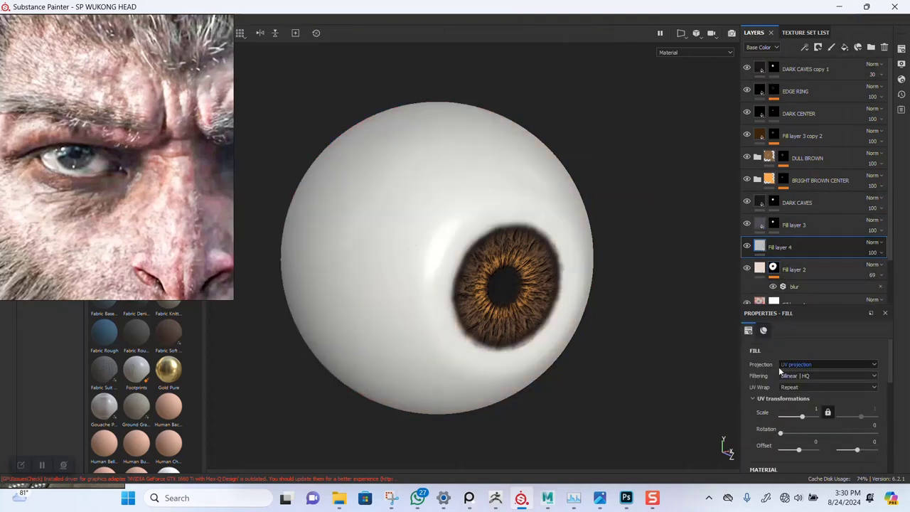
{"action": "scroll", "coordinate": [887, 391], "scroll_direction": "down", "scroll_amount": 3}
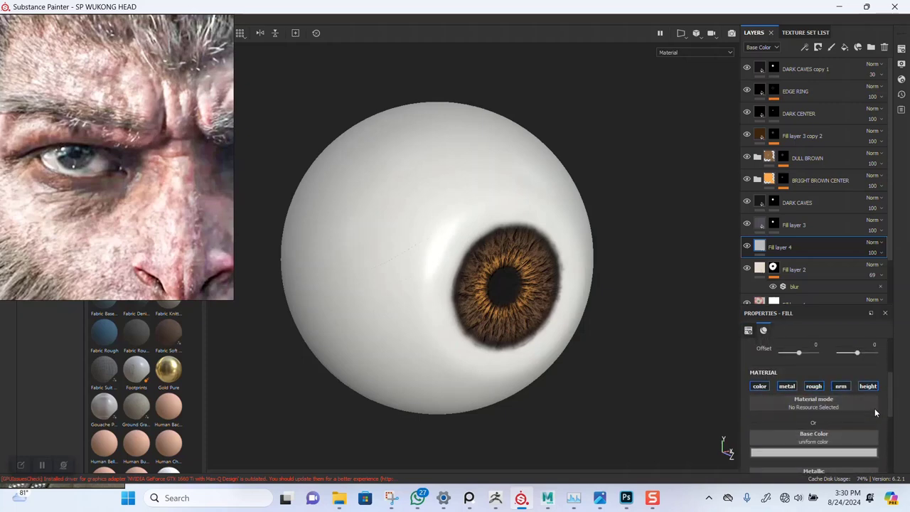
{"action": "scroll", "coordinate": [889, 419], "scroll_direction": "down", "scroll_amount": 3}
{"action": "left_click_drag", "start_coordinate": [813, 439], "coordinate": [838, 441]}
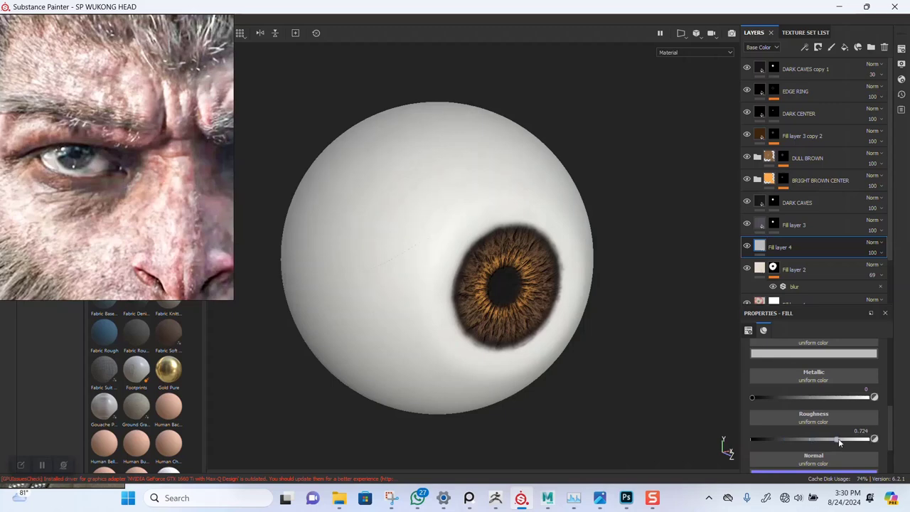
{"action": "left_click", "coordinate": [815, 355]}
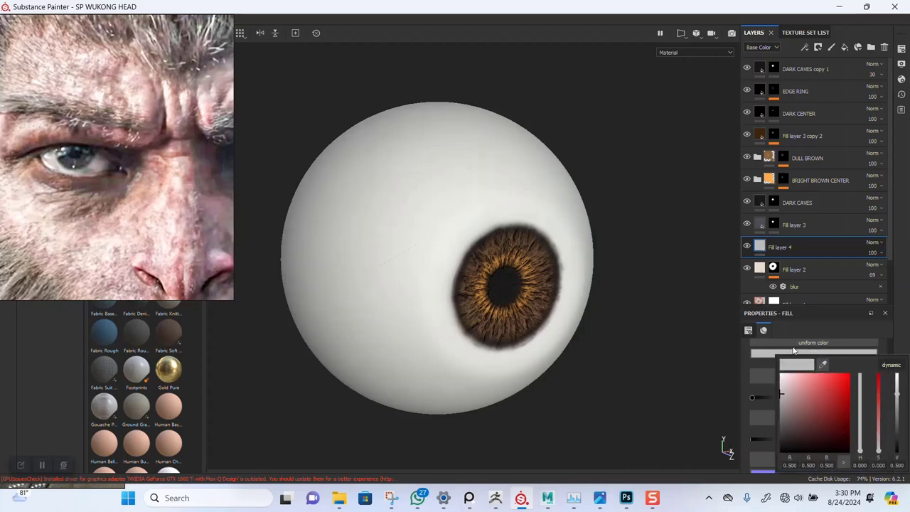
{"action": "left_click", "coordinate": [841, 390]}
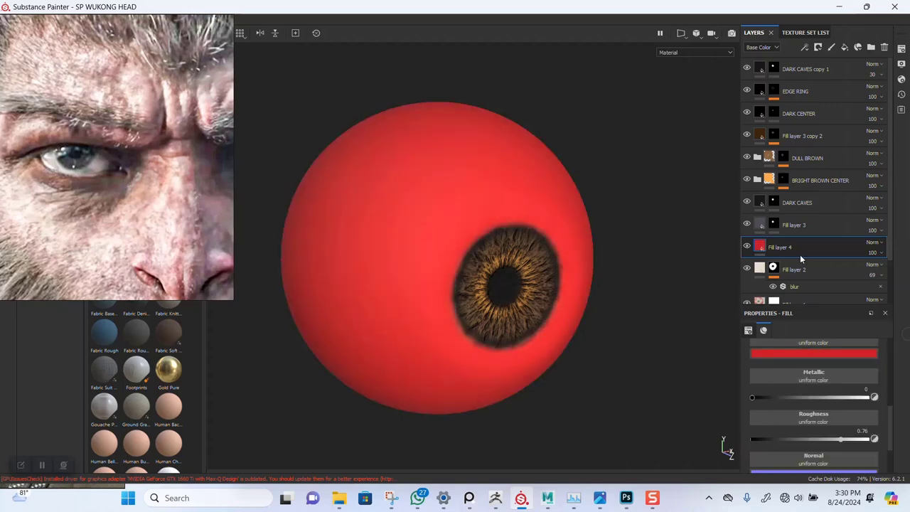
Add a black mask to the red fill layer and rename the layer EYE VEINS.
{"action": "right_click", "coordinate": [760, 249]}
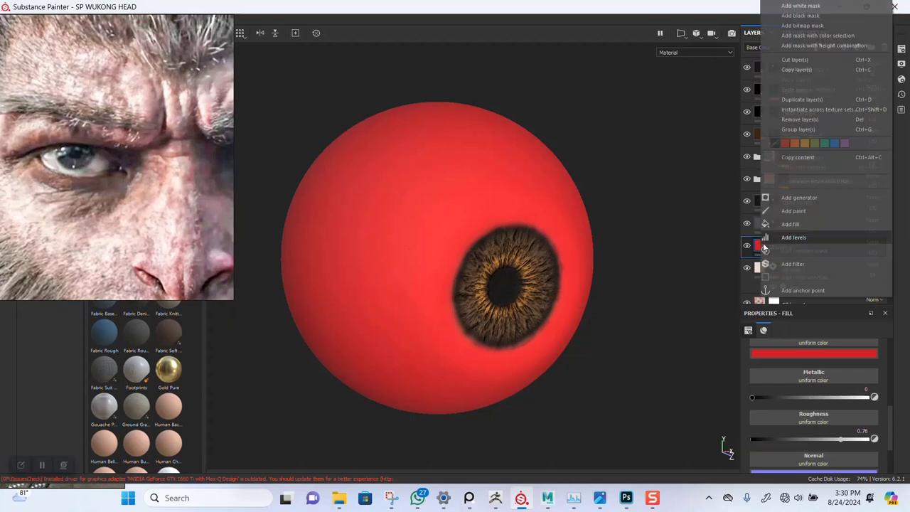
{"action": "left_click", "coordinate": [801, 18]}
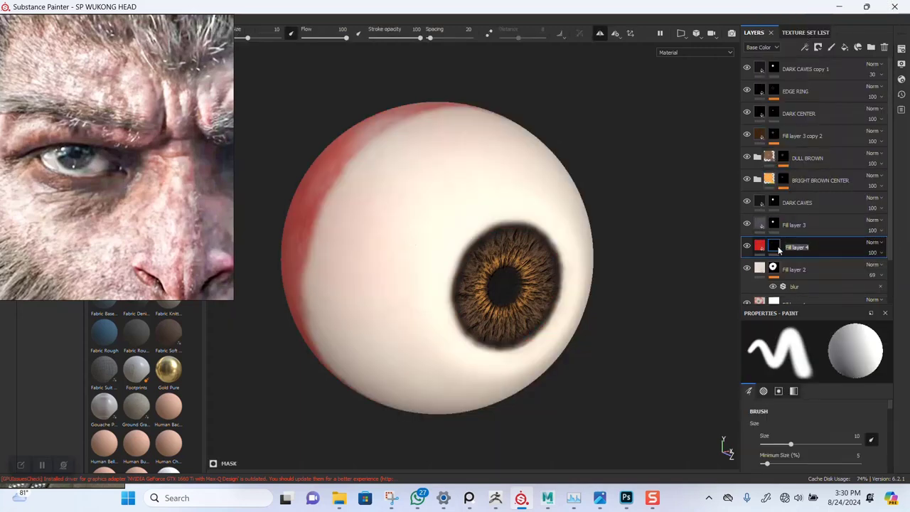
{"action": "type", "text": "v"}
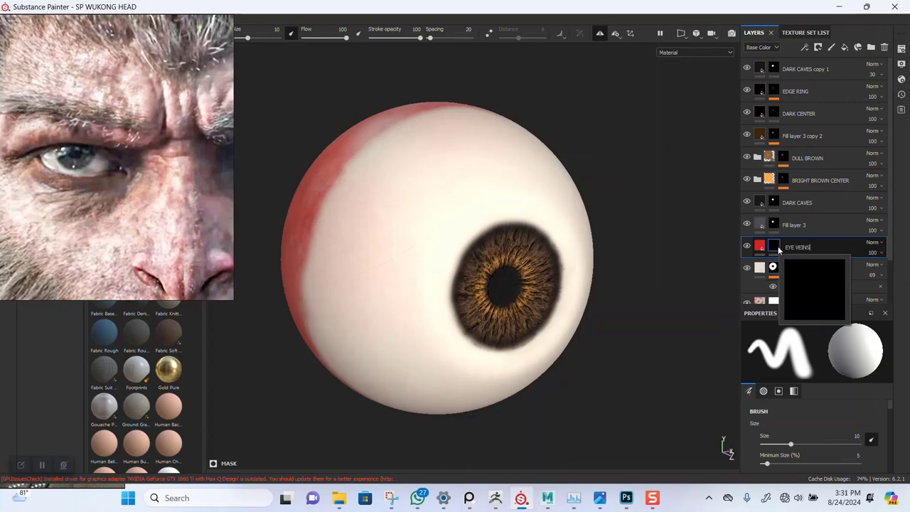
{"action": "key", "text": "Return"}
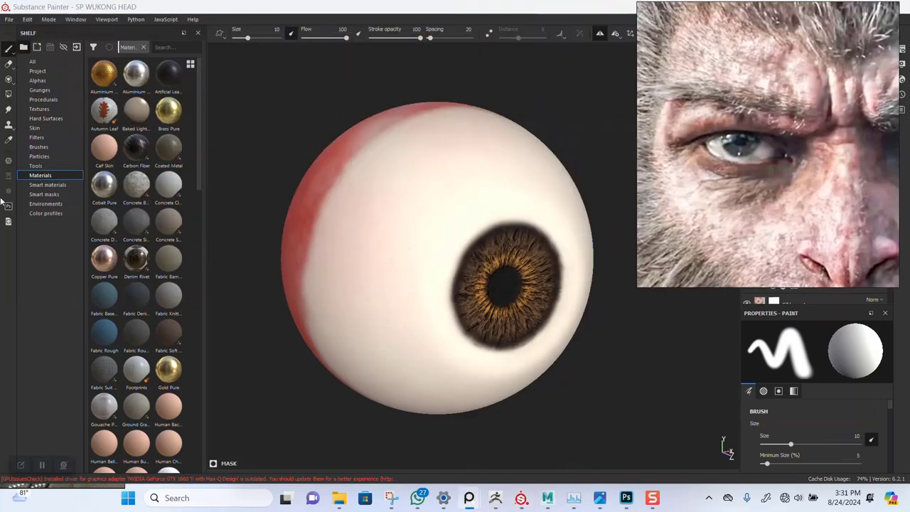
Search the brushes for CRACK and choose the Kyle's Concept Brushes - Crazy Cracks 2 brush.
{"action": "left_click", "coordinate": [40, 147]}
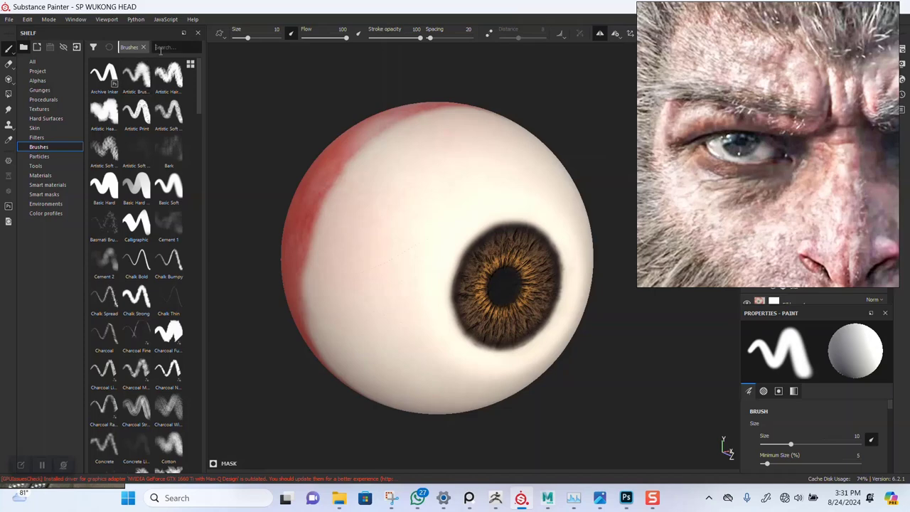
{"action": "left_click", "coordinate": [161, 48]}
{"action": "type", "text": "CRACK"}
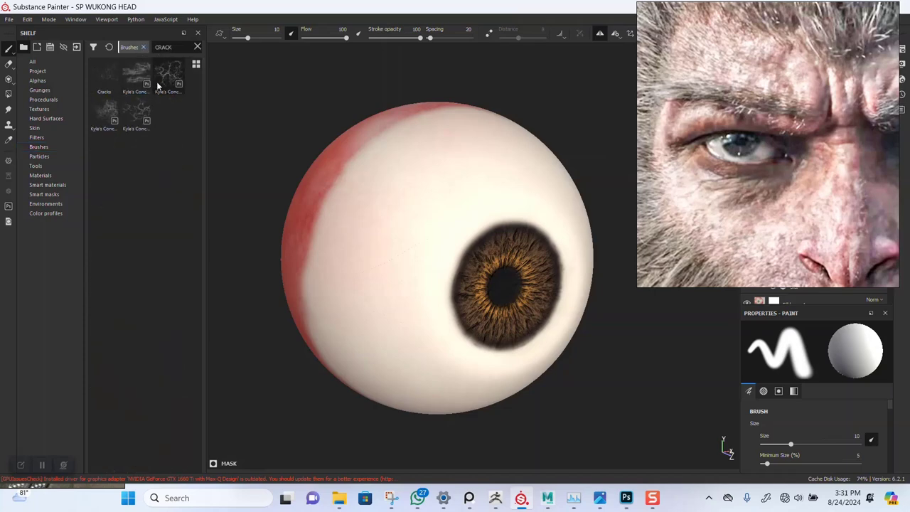
{"action": "mouse_move", "coordinate": [157, 86]}
{"action": "mouse_move", "coordinate": [147, 121]}
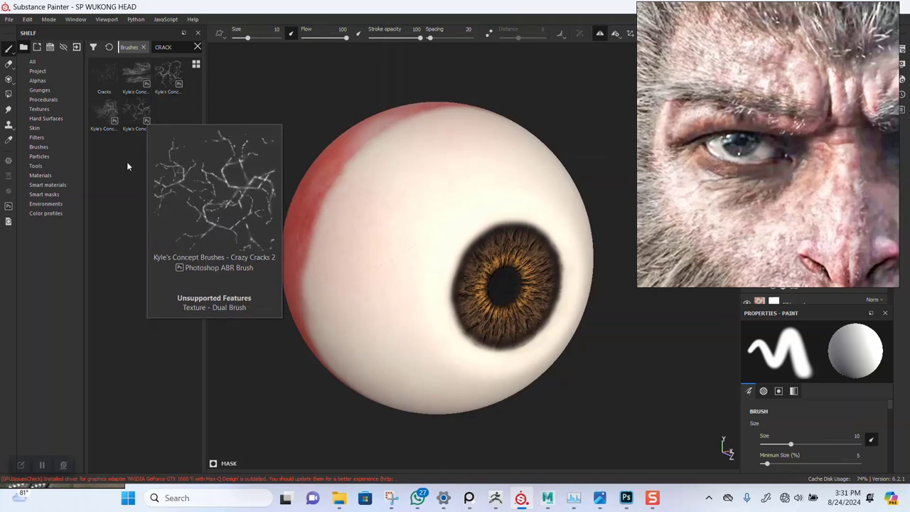
{"action": "mouse_move", "coordinate": [101, 85]}
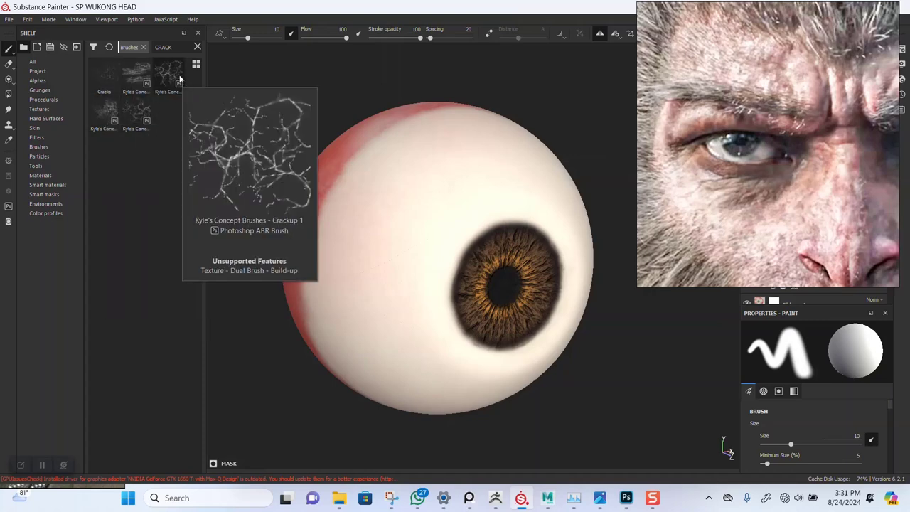
{"action": "left_click", "coordinate": [135, 112]}
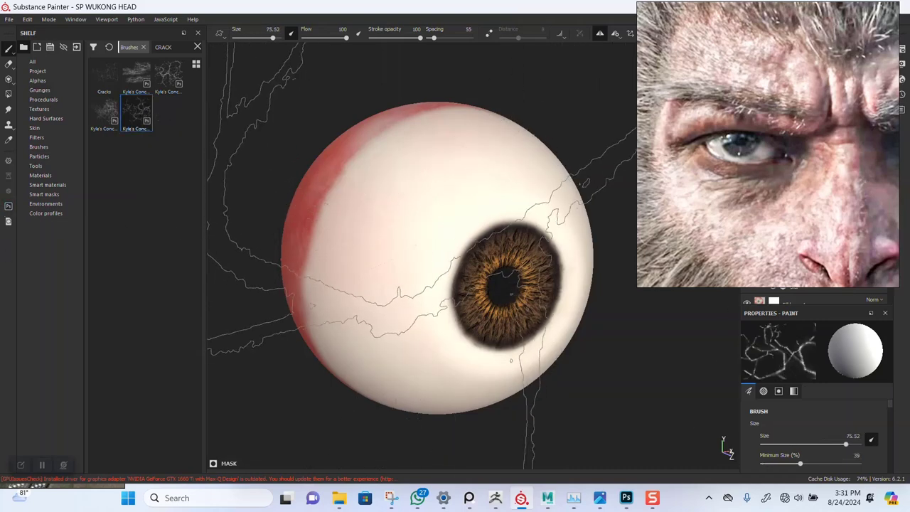
Reduce the brush size to 6.19 and stamp small veins on the eye white beside the red rim in the EYE VEINS mask.
{"action": "mouse_move", "coordinate": [454, 281]}
{"action": "right_mouse_down", "text": "ctrl"}
{"action": "mouse_move", "coordinate": [424, 280]}
{"action": "mouse_move", "coordinate": [416, 254]}
{"action": "mouse_move", "coordinate": [346, 238]}
{"action": "mouse_move", "coordinate": [324, 223]}
{"action": "mouse_move", "coordinate": [331, 241]}
{"action": "right_mouse_up", "text": "ctrl"}
{"action": "left_click_drag", "start_coordinate": [331, 241], "coordinate": [349, 265], "text": "alt"}
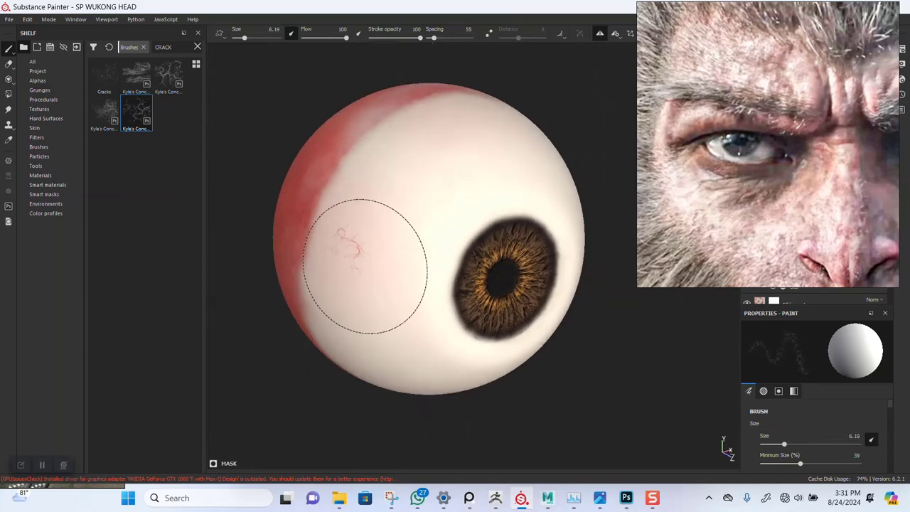
{"action": "scroll", "coordinate": [370, 259], "scroll_direction": "up", "scroll_amount": 2}
{"action": "left_click_drag", "start_coordinate": [357, 263], "coordinate": [382, 233], "text": "alt"}
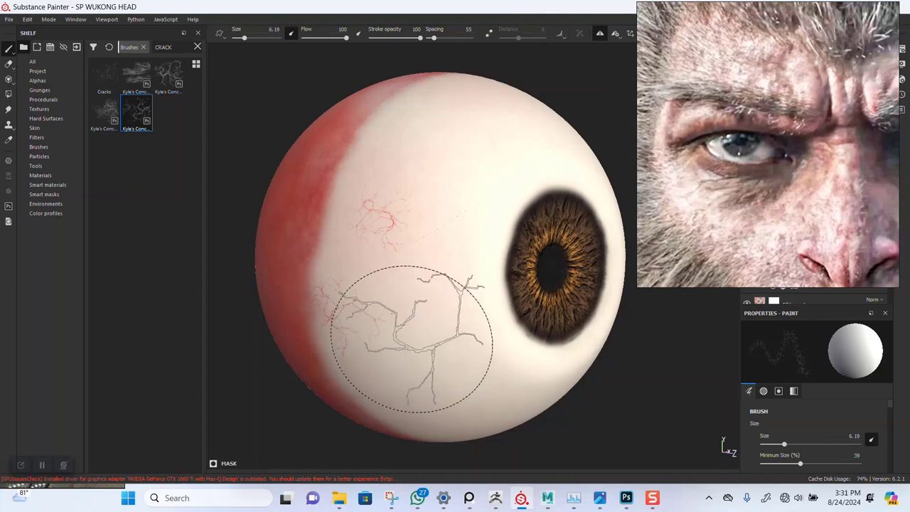
Set the brush size to 15.15 and stamp larger veins around the lower and outer parts of the eye white.
{"action": "right_click_drag", "start_coordinate": [406, 332], "coordinate": [462, 332], "text": "ctrl"}
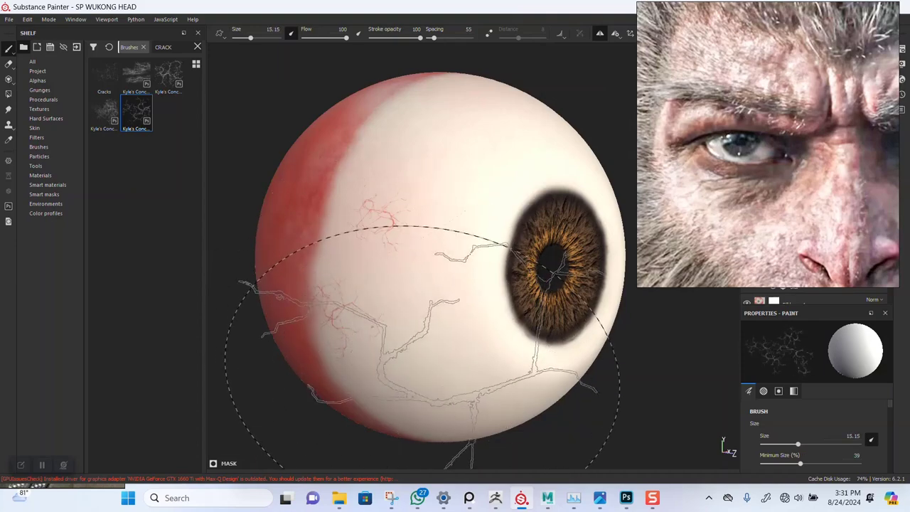
{"action": "left_click", "coordinate": [405, 371]}
{"action": "left_click", "coordinate": [428, 405]}
{"action": "mouse_move", "coordinate": [422, 248]}
{"action": "left_mouse_down", "text": "alt"}
{"action": "mouse_move", "coordinate": [409, 259]}
{"action": "mouse_move", "coordinate": [429, 303]}
{"action": "mouse_move", "coordinate": [376, 345]}
{"action": "mouse_move", "coordinate": [386, 285]}
{"action": "left_mouse_up", "text": "alt"}
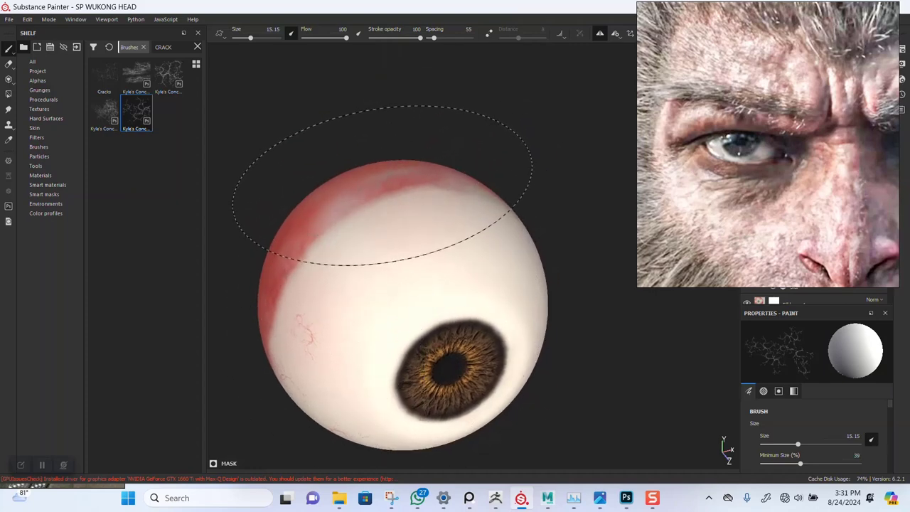
{"action": "left_click_drag", "start_coordinate": [432, 217], "coordinate": [397, 265], "text": "alt"}
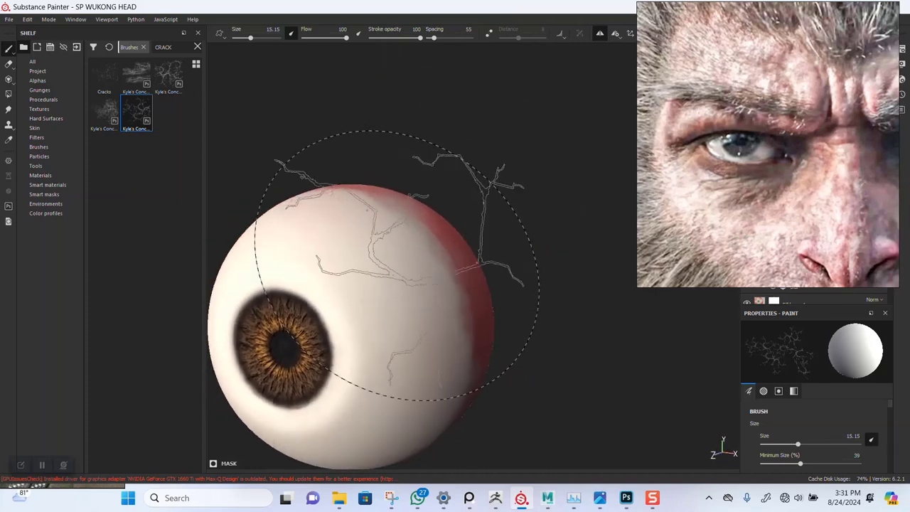
{"action": "mouse_move", "coordinate": [427, 341]}
{"action": "left_mouse_down", "text": "alt"}
{"action": "mouse_move", "coordinate": [436, 355]}
{"action": "mouse_move", "coordinate": [462, 334]}
{"action": "mouse_move", "coordinate": [443, 334]}
{"action": "mouse_move", "coordinate": [479, 337]}
{"action": "mouse_move", "coordinate": [467, 348]}
{"action": "left_mouse_up", "text": "alt"}
{"action": "middle_click_drag", "start_coordinate": [305, 168], "coordinate": [387, 222], "text": "alt"}
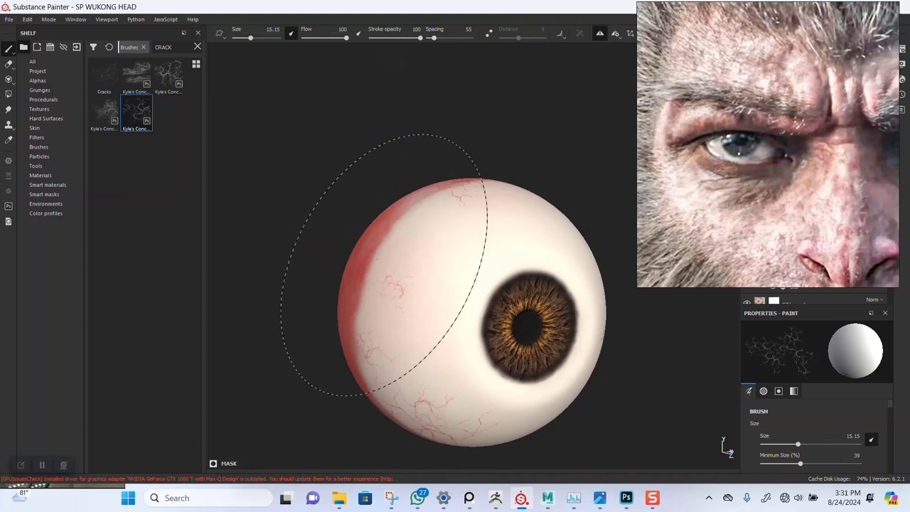
Stamp more veins across the top and upper side of the eye white, above the iris, at brush size 15.15.
{"action": "middle_click_drag", "start_coordinate": [374, 288], "coordinate": [360, 232], "text": "alt"}
{"action": "left_click_drag", "start_coordinate": [360, 231], "coordinate": [394, 186], "text": "alt"}
{"action": "mouse_move", "coordinate": [394, 186]}
{"action": "middle_mouse_down", "text": "alt"}
{"action": "mouse_move", "coordinate": [348, 203]}
{"action": "mouse_move", "coordinate": [317, 182]}
{"action": "middle_mouse_up", "text": "alt"}
{"action": "left_click_drag", "start_coordinate": [317, 182], "coordinate": [304, 171], "text": "alt"}
{"action": "middle_click_drag", "start_coordinate": [428, 319], "coordinate": [406, 256], "text": "alt"}
{"action": "left_click_drag", "start_coordinate": [406, 255], "coordinate": [388, 302], "text": "alt"}
{"action": "middle_click_drag", "start_coordinate": [388, 303], "coordinate": [390, 389], "text": "alt"}
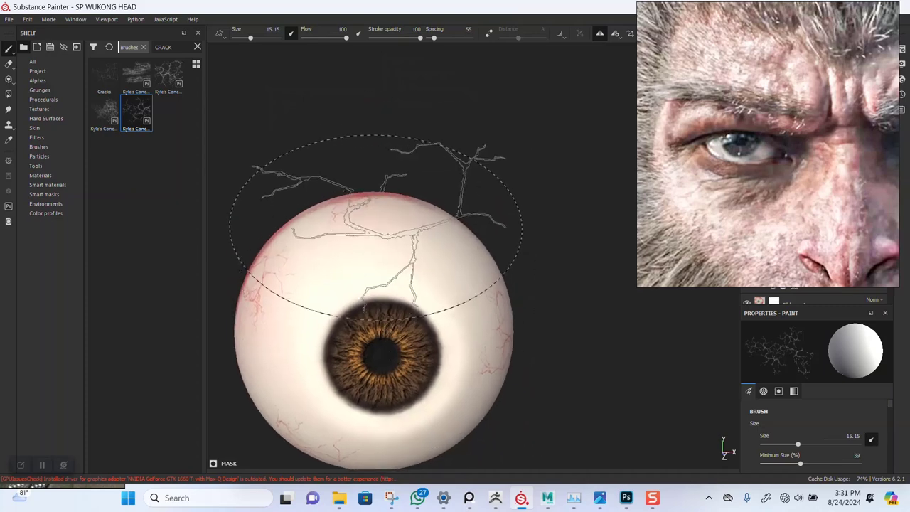
{"action": "left_click_drag", "start_coordinate": [376, 227], "coordinate": [391, 238]}
{"action": "right_click_drag", "start_coordinate": [442, 240], "coordinate": [456, 255], "text": "alt"}
{"action": "middle_click_drag", "start_coordinate": [456, 254], "coordinate": [465, 260], "text": "alt"}
{"action": "left_click_drag", "start_coordinate": [467, 260], "coordinate": [468, 273]}
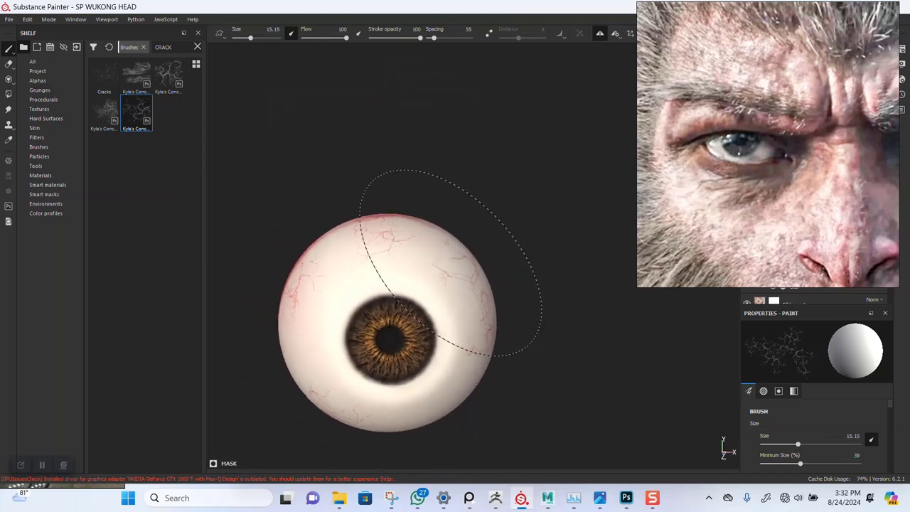
Try a height of 0.576 on the EYE VEINS fill layer, and settle on a height of 0.176.
{"action": "scroll", "coordinate": [449, 263], "scroll_direction": "down", "scroll_amount": 2}
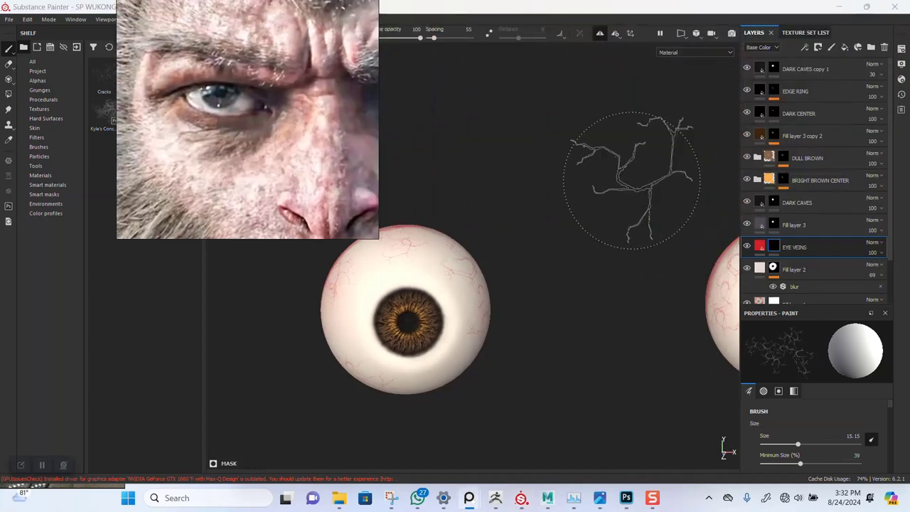
{"action": "right_click_drag", "start_coordinate": [719, 199], "coordinate": [735, 208], "text": "alt"}
{"action": "left_click_drag", "start_coordinate": [735, 207], "coordinate": [760, 225], "text": "alt"}
{"action": "left_click", "coordinate": [760, 246]}
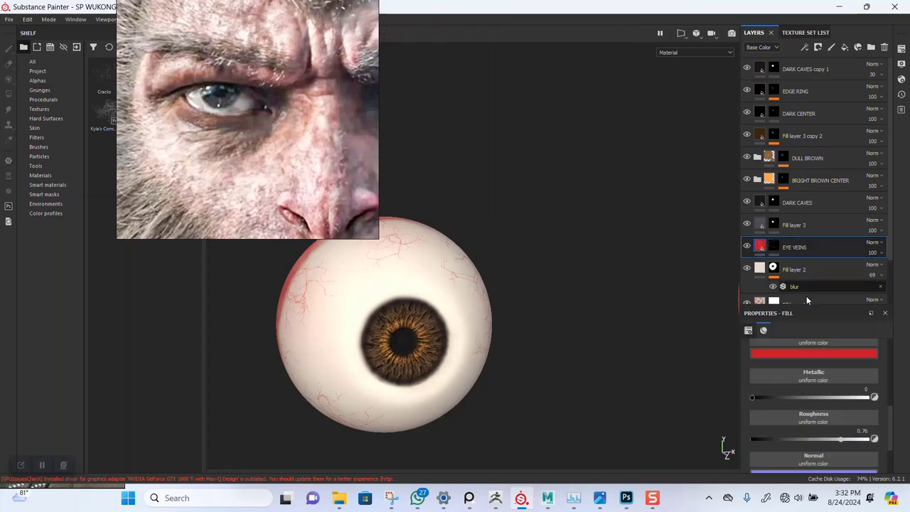
{"action": "scroll", "coordinate": [883, 462], "scroll_direction": "down", "scroll_amount": 3}
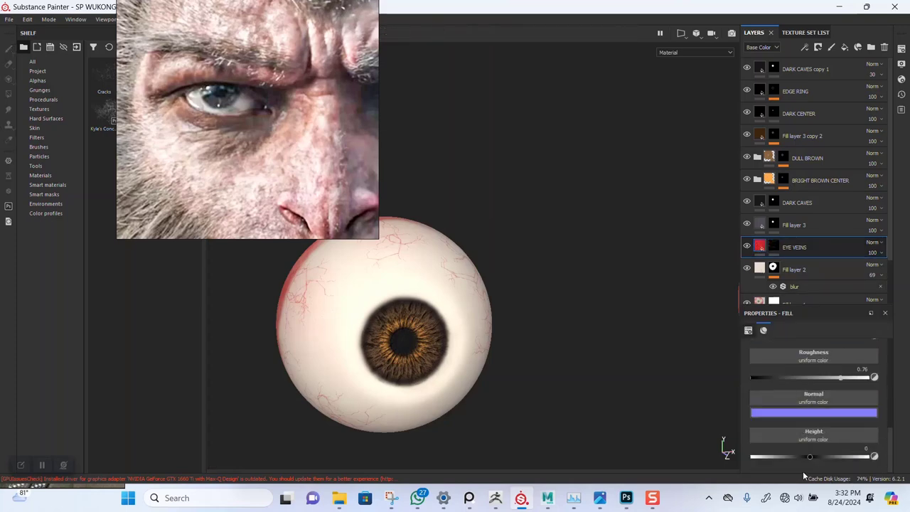
{"action": "left_click_drag", "start_coordinate": [819, 458], "coordinate": [843, 455]}
{"action": "right_click_drag", "start_coordinate": [312, 191], "coordinate": [276, 184]}
{"action": "left_click_drag", "start_coordinate": [440, 262], "coordinate": [446, 277], "text": "alt"}
{"action": "middle_click_drag", "start_coordinate": [446, 277], "coordinate": [567, 231], "text": "alt"}
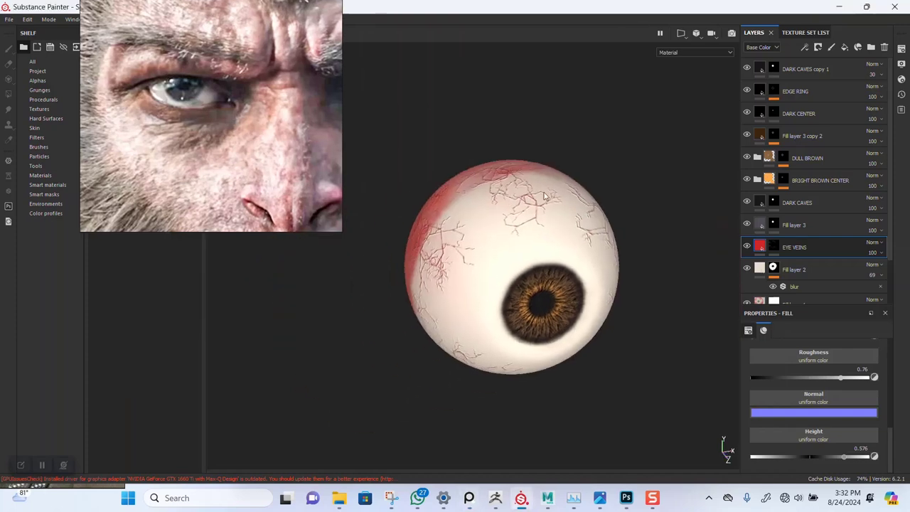
{"action": "right_click_drag", "start_coordinate": [567, 231], "coordinate": [523, 264], "text": "alt"}
{"action": "left_click_drag", "start_coordinate": [522, 264], "coordinate": [523, 246], "text": "alt"}
{"action": "middle_click_drag", "start_coordinate": [522, 245], "coordinate": [531, 192], "text": "alt"}
{"action": "right_click_drag", "start_coordinate": [531, 193], "coordinate": [530, 245], "text": "alt"}
{"action": "left_click_drag", "start_coordinate": [529, 245], "coordinate": [538, 240], "text": "alt"}
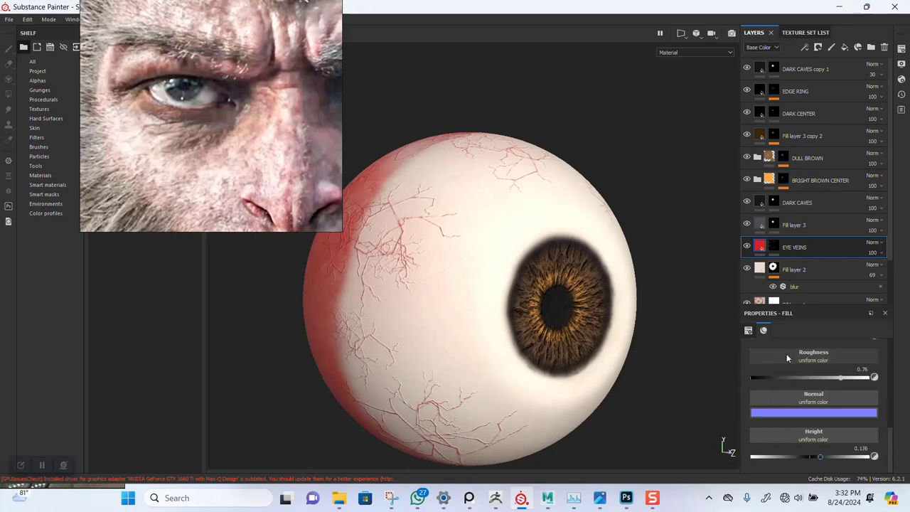
Add a Blur filter to the EYE VEINS mask with a blur intensity of 0.23 and inspect the softened veins.
{"action": "left_click", "coordinate": [772, 246]}
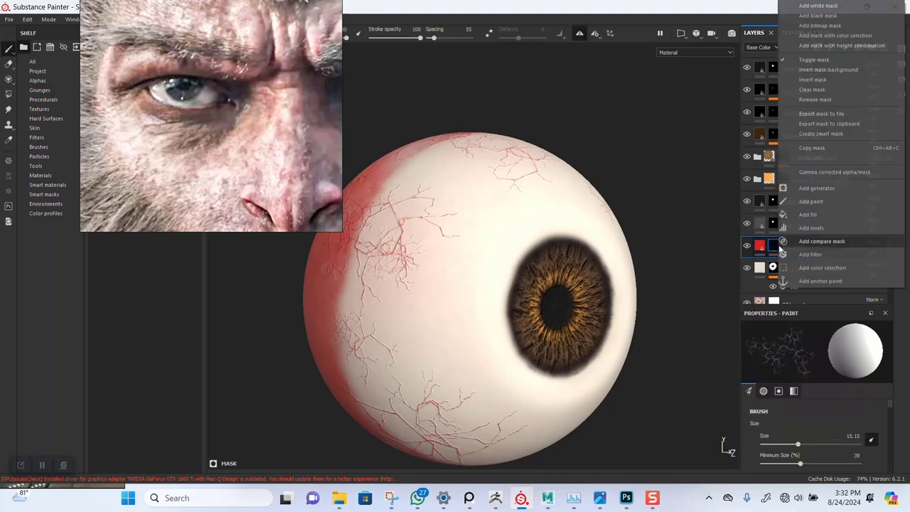
{"action": "right_click", "coordinate": [776, 247]}
{"action": "left_click", "coordinate": [810, 254]}
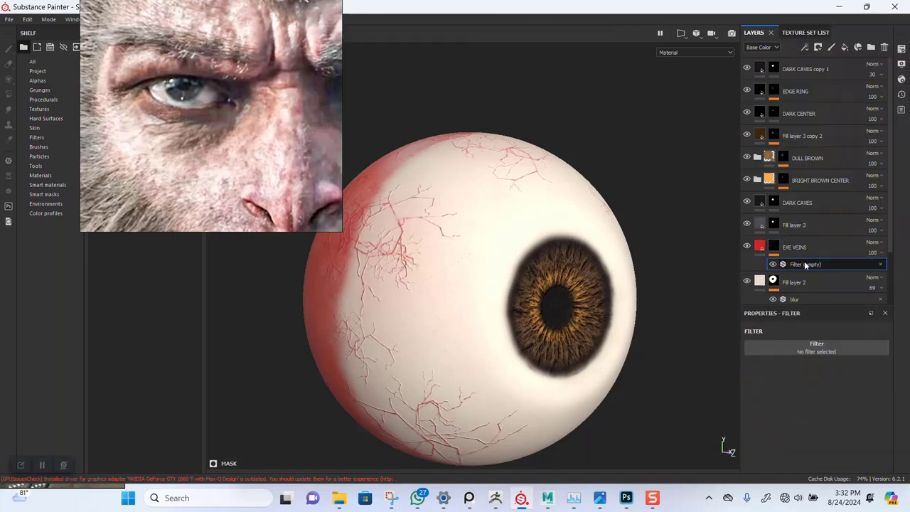
{"action": "left_click", "coordinate": [806, 347]}
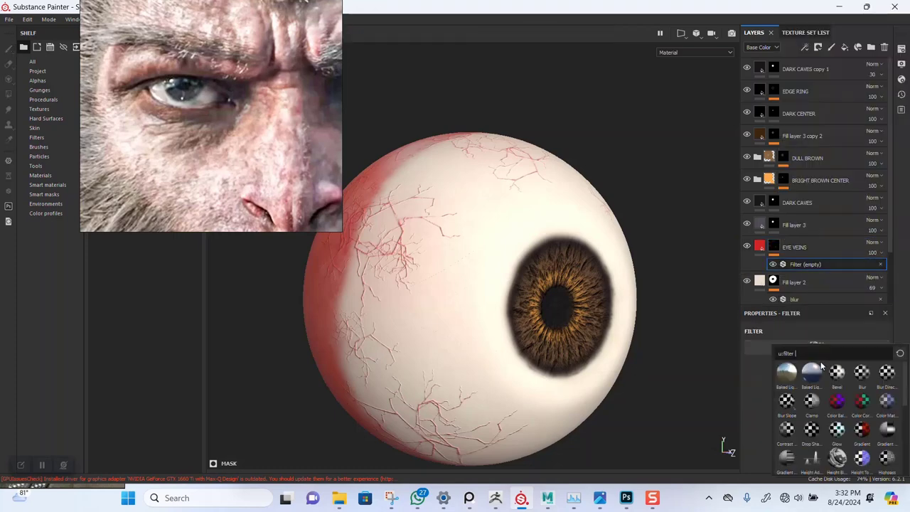
{"action": "left_click", "coordinate": [858, 376]}
{"action": "mouse_move", "coordinate": [482, 293]}
{"action": "left_mouse_down", "text": "alt"}
{"action": "mouse_move", "coordinate": [487, 302]}
{"action": "mouse_move", "coordinate": [500, 297]}
{"action": "left_mouse_up", "text": "alt"}
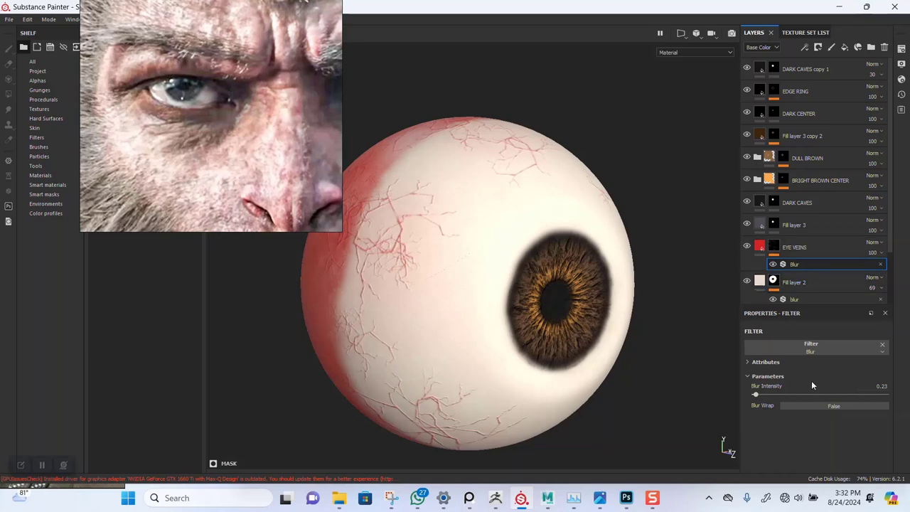
{"action": "right_click_drag", "start_coordinate": [479, 280], "coordinate": [459, 327], "text": "alt"}
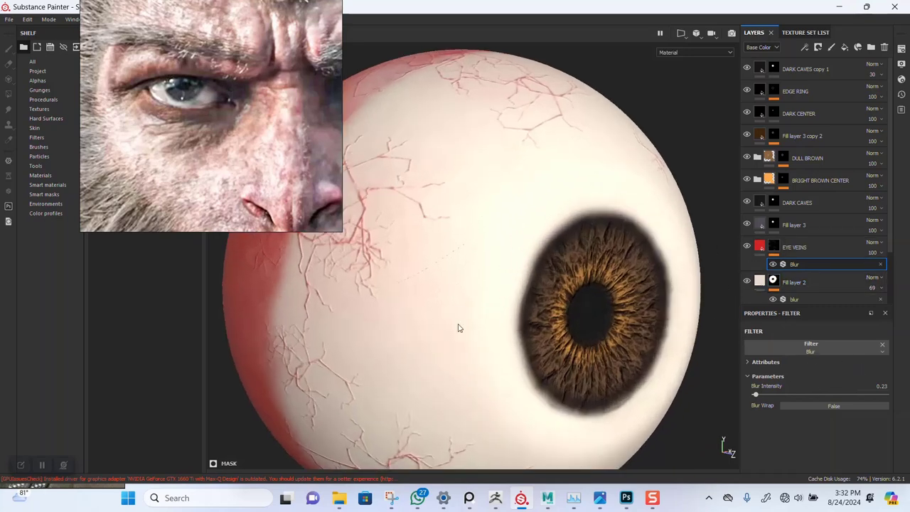
{"action": "left_click_drag", "start_coordinate": [459, 327], "coordinate": [474, 311], "text": "alt"}
{"action": "right_click_drag", "start_coordinate": [474, 311], "coordinate": [671, 159], "text": "alt"}
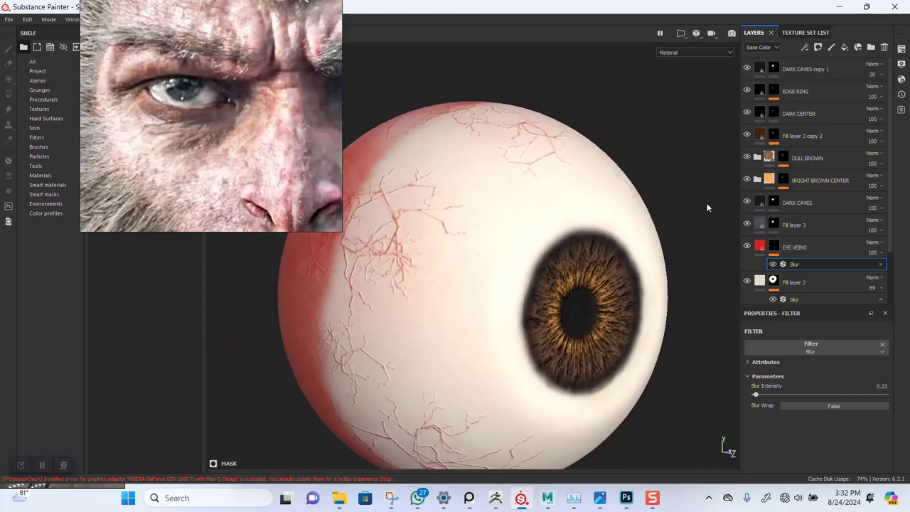
Try a Bevel filter on the EYE VEINS mask with distance 0.0288 and smoothing 1.26, and remove it.
{"action": "left_click", "coordinate": [773, 246]}
{"action": "right_click", "coordinate": [773, 246]}
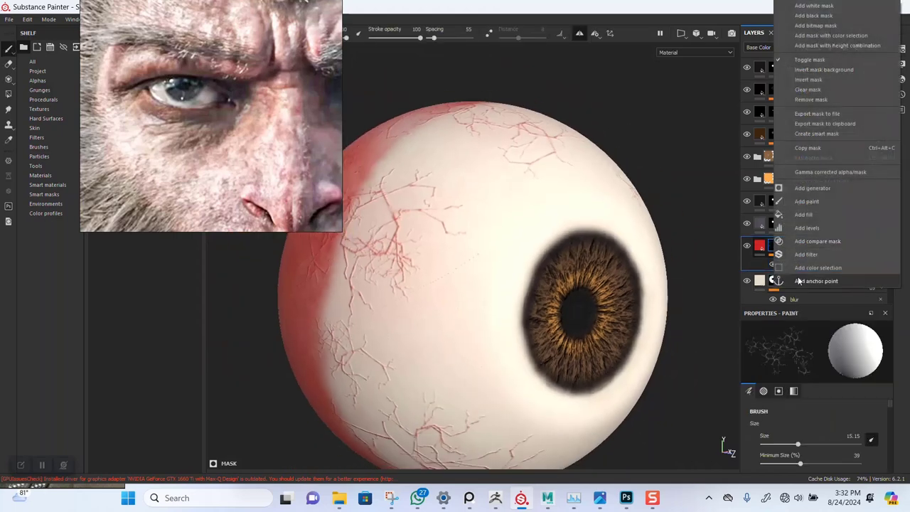
{"action": "left_click", "coordinate": [805, 254]}
{"action": "left_click", "coordinate": [810, 345]}
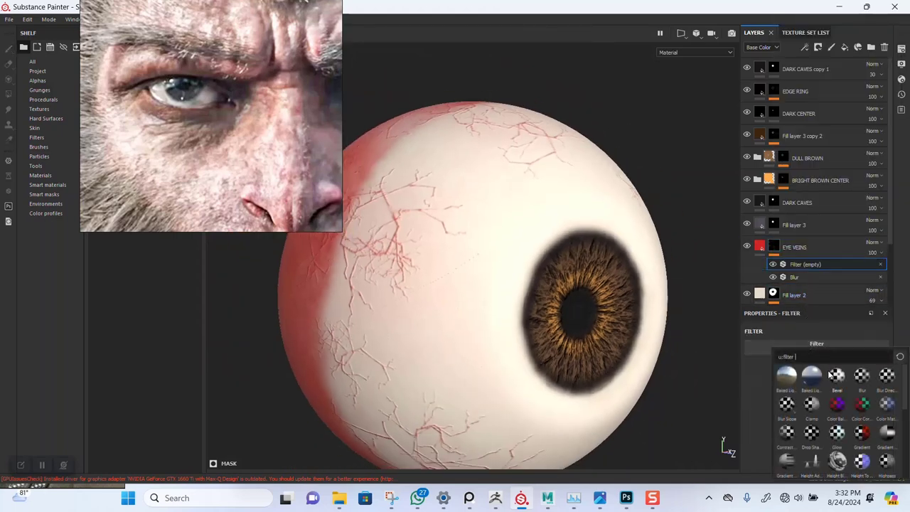
{"action": "left_click", "coordinate": [838, 386]}
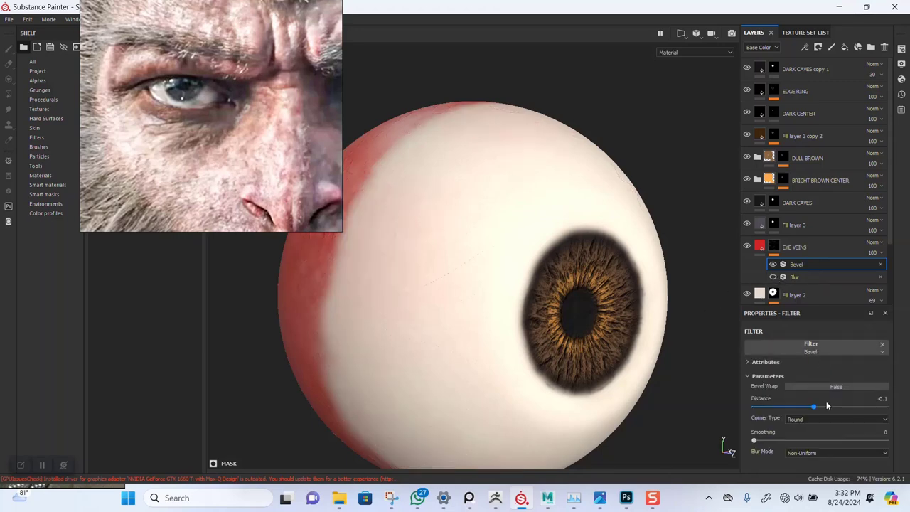
{"action": "left_click_drag", "start_coordinate": [842, 410], "coordinate": [822, 409]}
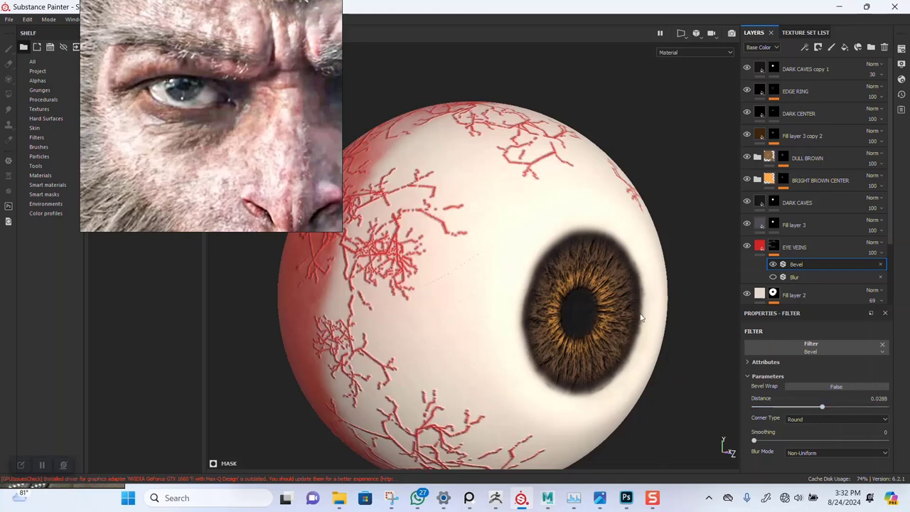
{"action": "left_click_drag", "start_coordinate": [670, 324], "coordinate": [690, 337], "text": "alt"}
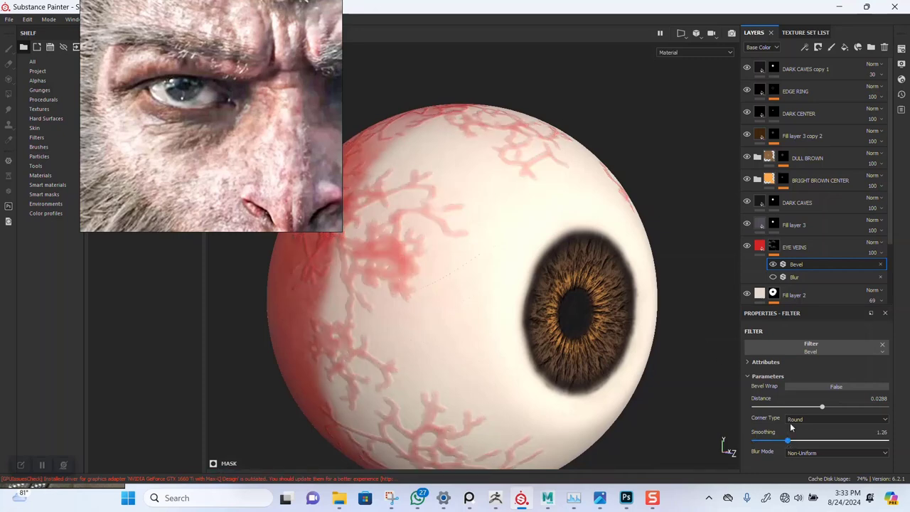
{"action": "left_click_drag", "start_coordinate": [790, 423], "coordinate": [790, 423]}
{"action": "left_click", "coordinate": [879, 264]}
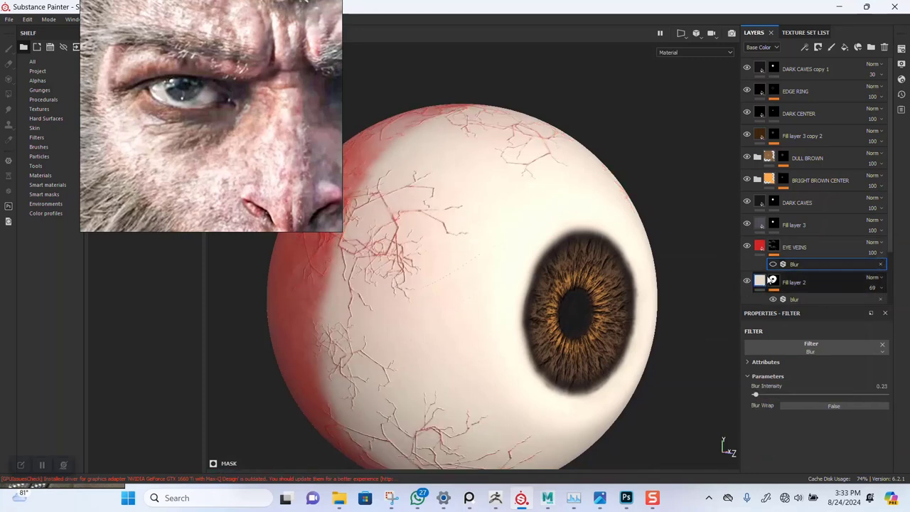
Show all texture sets again and view the eyes within the whole head.
{"action": "left_click", "coordinate": [798, 33]}
{"action": "left_click", "coordinate": [762, 45]}
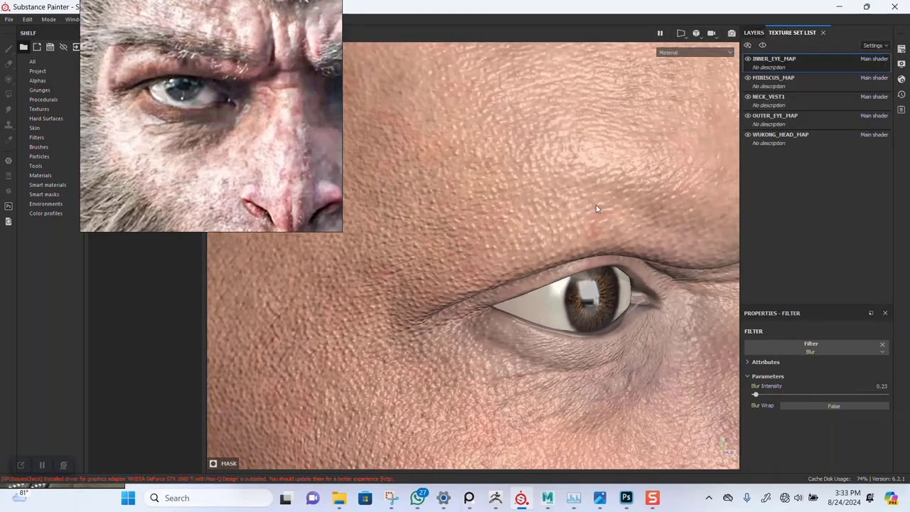
{"action": "left_click_drag", "start_coordinate": [596, 208], "coordinate": [547, 202], "text": "alt"}
{"action": "middle_click_drag", "start_coordinate": [561, 184], "coordinate": [560, 177], "text": "alt"}
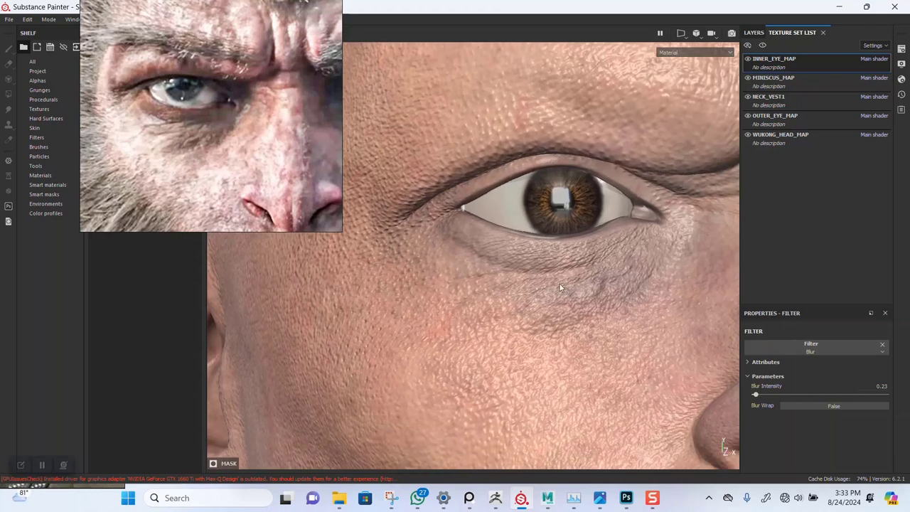
{"action": "right_click_drag", "start_coordinate": [561, 288], "coordinate": [561, 220], "text": "alt"}
{"action": "left_click_drag", "start_coordinate": [611, 213], "coordinate": [522, 200], "text": "alt"}
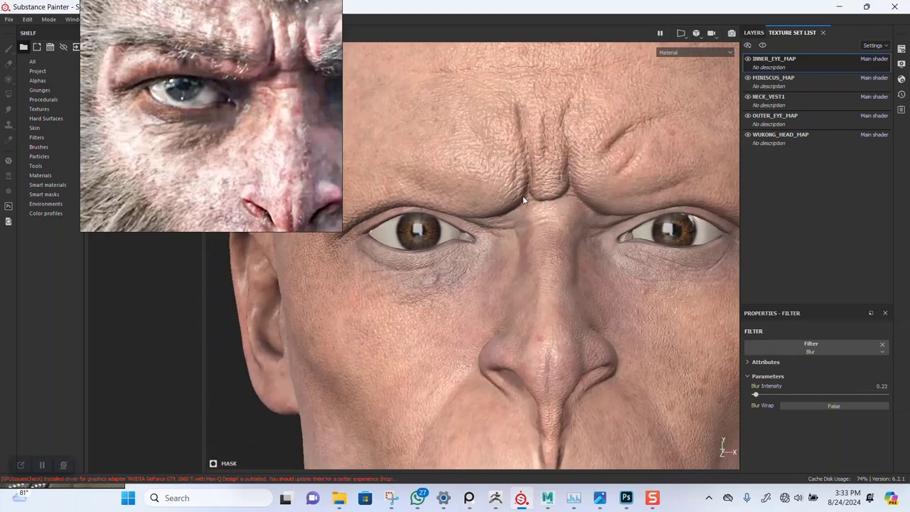
{"action": "right_click_drag", "start_coordinate": [521, 200], "coordinate": [540, 232], "text": "alt"}
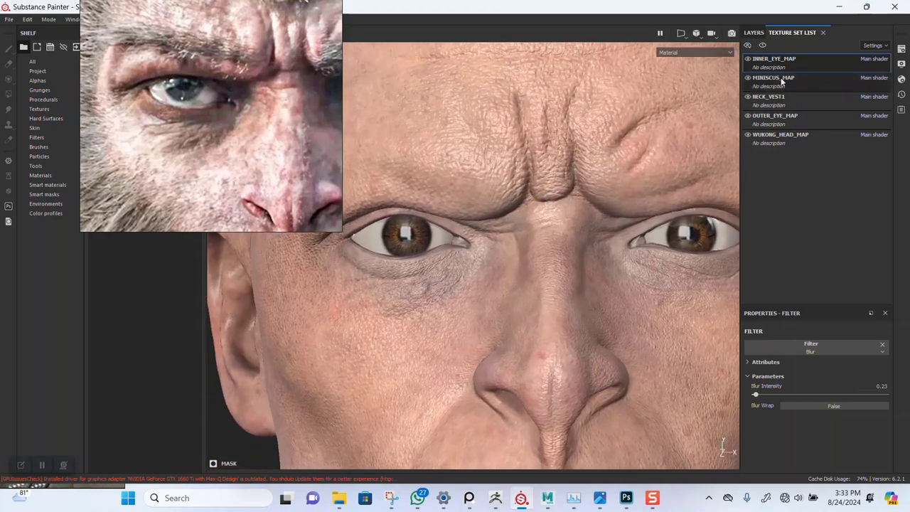
Select the EYE VEINS mask, hide its Blur filter and examine the unblurred veins in the eyes within the eyelids.
{"action": "left_click", "coordinate": [754, 32]}
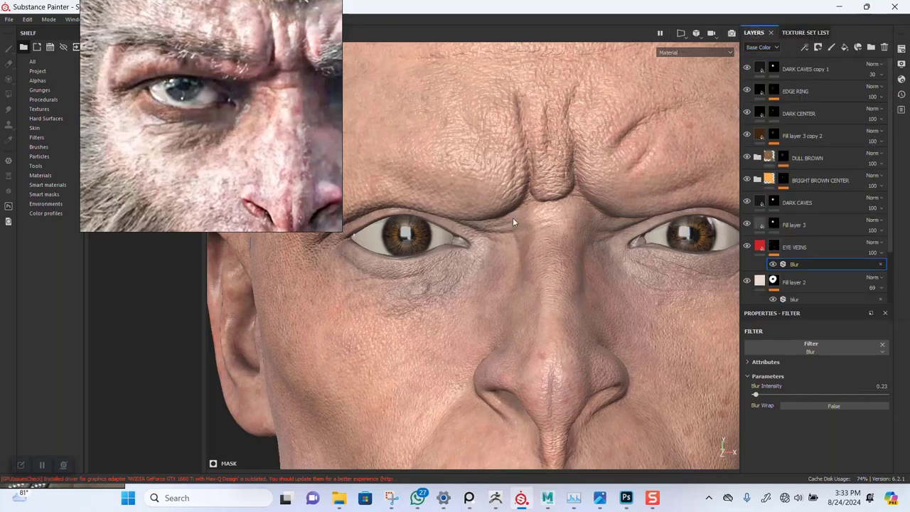
{"action": "left_click", "coordinate": [774, 248]}
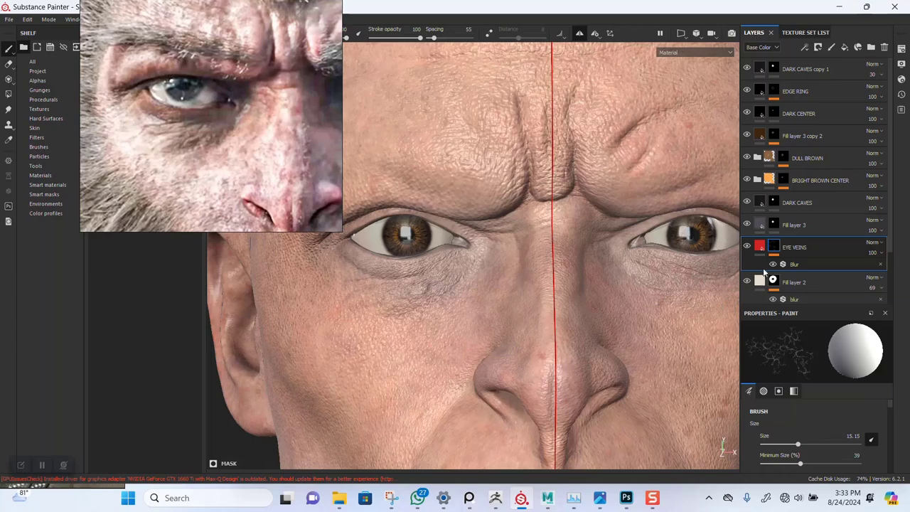
{"action": "scroll", "coordinate": [483, 259], "scroll_direction": "up", "scroll_amount": 10}
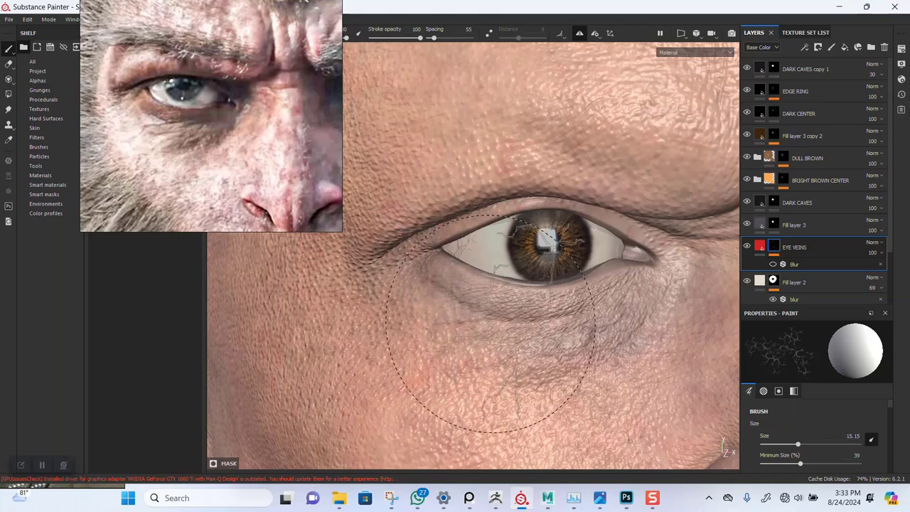
{"action": "left_click_drag", "start_coordinate": [490, 323], "coordinate": [434, 313], "text": "alt"}
{"action": "middle_click_drag", "start_coordinate": [611, 282], "coordinate": [523, 280], "text": "alt"}
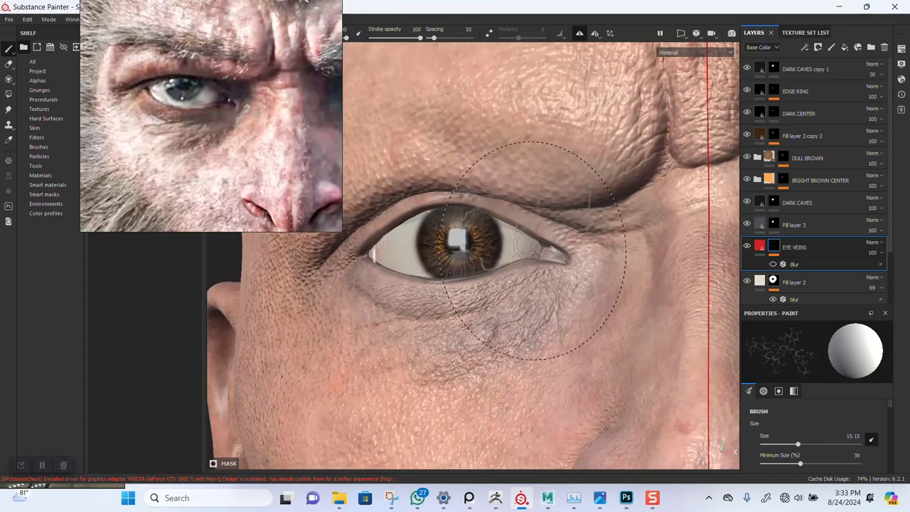
{"action": "left_click_drag", "start_coordinate": [530, 252], "coordinate": [565, 254], "text": "alt"}
{"action": "left_click", "coordinate": [442, 248]}
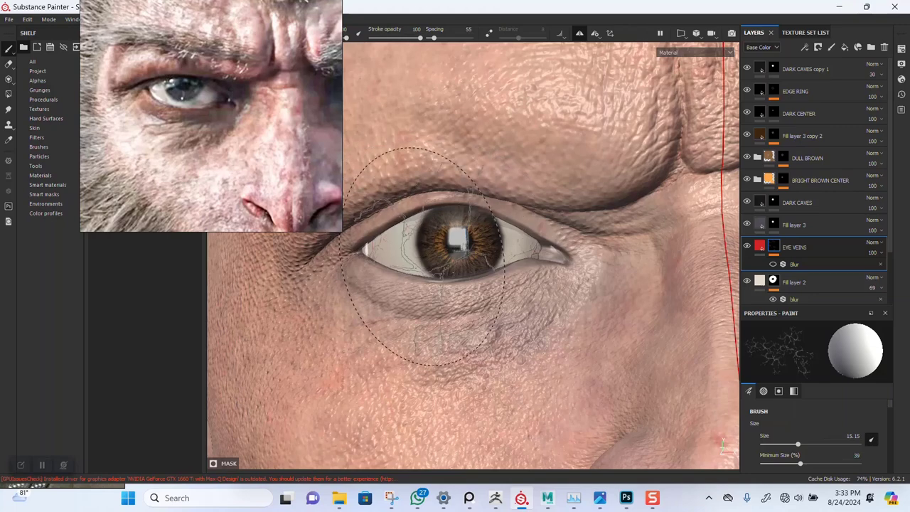
{"action": "right_click_drag", "start_coordinate": [495, 314], "coordinate": [487, 128], "text": "alt"}
{"action": "left_click_drag", "start_coordinate": [540, 198], "coordinate": [508, 202], "text": "alt"}
{"action": "middle_click_drag", "start_coordinate": [543, 209], "coordinate": [404, 186], "text": "alt"}
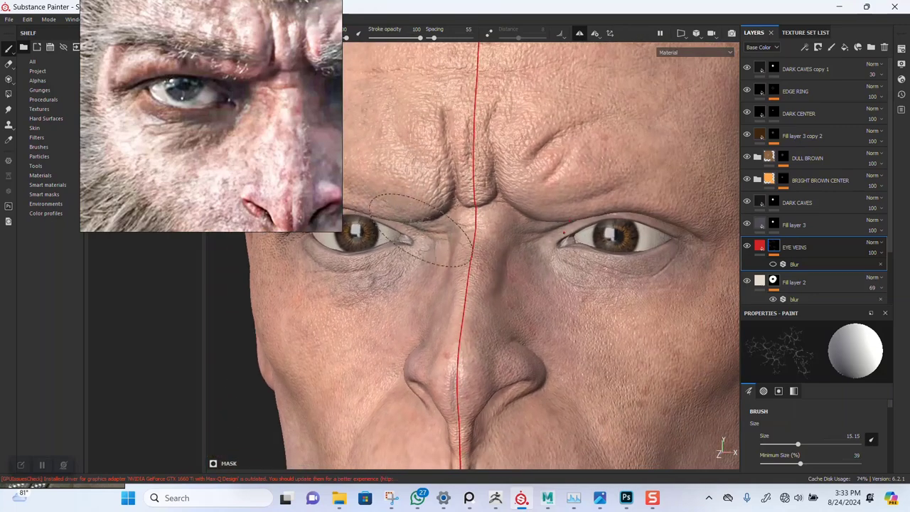
{"action": "left_click_drag", "start_coordinate": [429, 229], "coordinate": [486, 226], "text": "alt"}
{"action": "mouse_move", "coordinate": [419, 186]}
{"action": "middle_mouse_down", "text": "alt"}
{"action": "mouse_move", "coordinate": [535, 203]}
{"action": "mouse_move", "coordinate": [564, 223]}
{"action": "middle_mouse_up", "text": "alt"}
{"action": "right_click_drag", "start_coordinate": [554, 241], "coordinate": [526, 440], "text": "alt"}
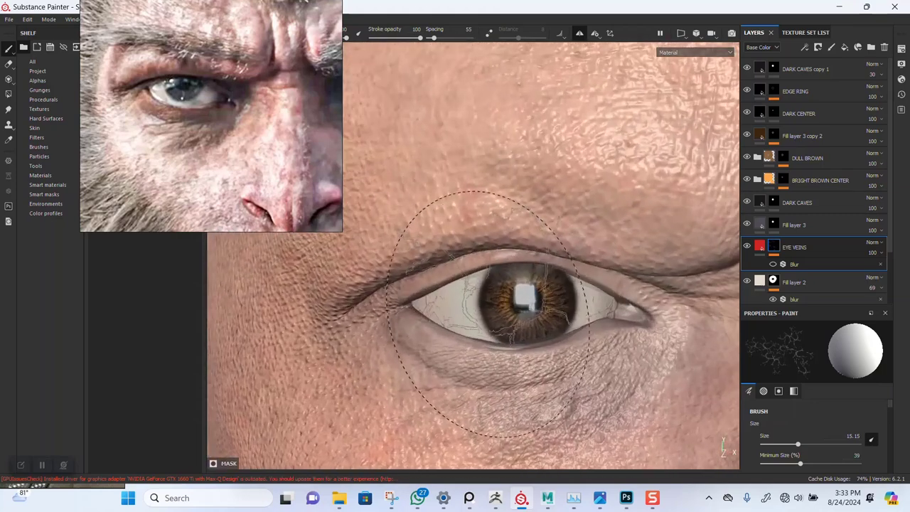
{"action": "left_click_drag", "start_coordinate": [487, 314], "coordinate": [554, 310], "text": "alt"}
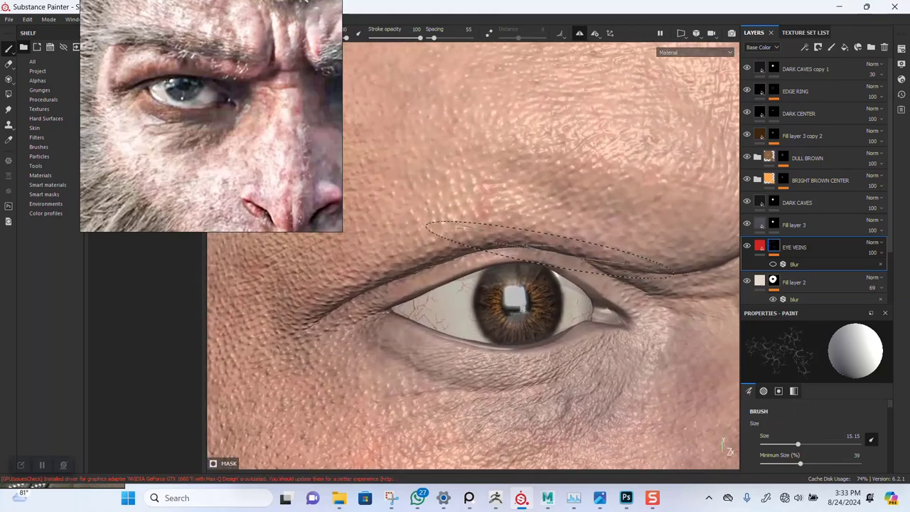
Turn the EYE VEINS Blur filter back on with a blur intensity of 0.52 and reselect the layer's fill.
{"action": "left_click", "coordinate": [773, 263]}
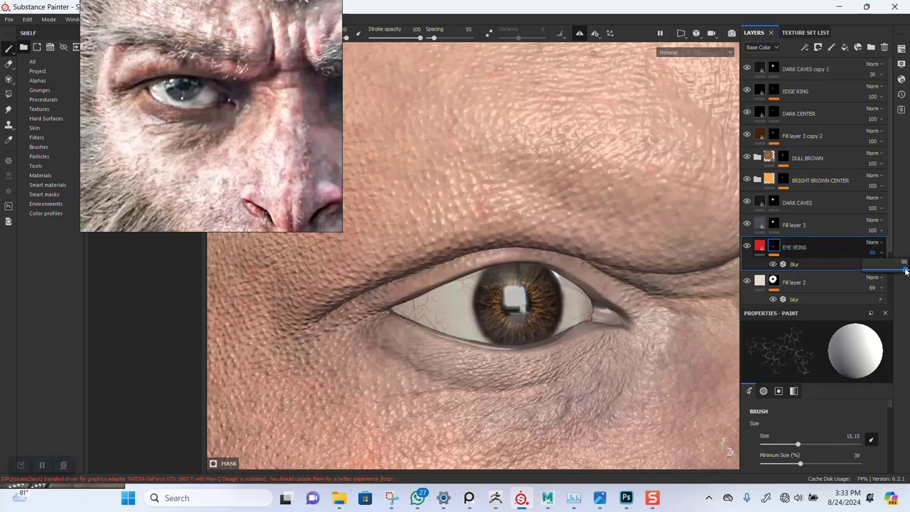
{"action": "left_click", "coordinate": [796, 264]}
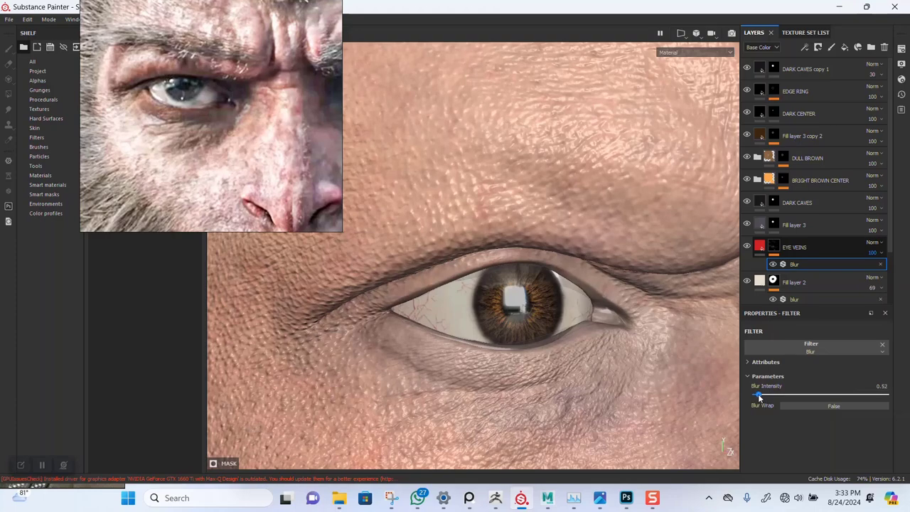
{"action": "left_click", "coordinate": [760, 247]}
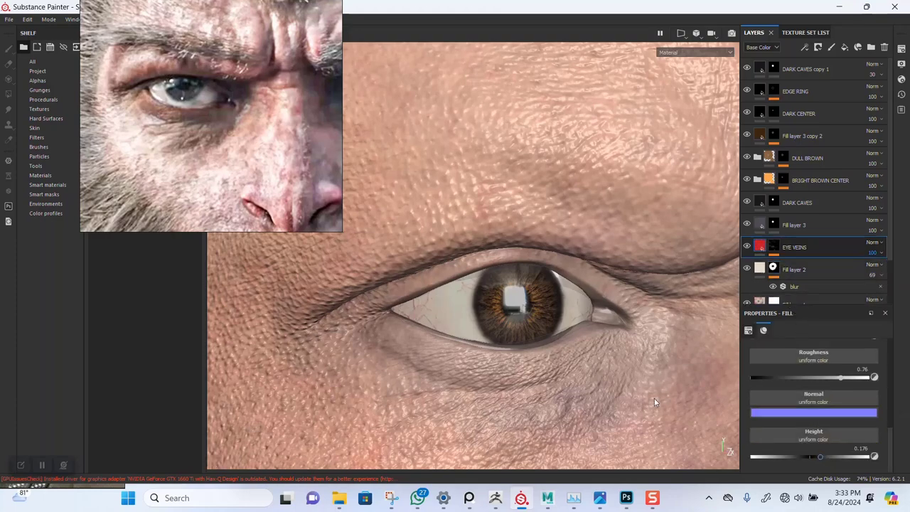
Examine the blurred veins in the eyes from the full face and from close up.
{"action": "right_click_drag", "start_coordinate": [654, 399], "coordinate": [615, 184], "text": "alt"}
{"action": "left_click_drag", "start_coordinate": [611, 226], "coordinate": [559, 203], "text": "alt"}
{"action": "middle_click_drag", "start_coordinate": [631, 225], "coordinate": [528, 197], "text": "alt"}
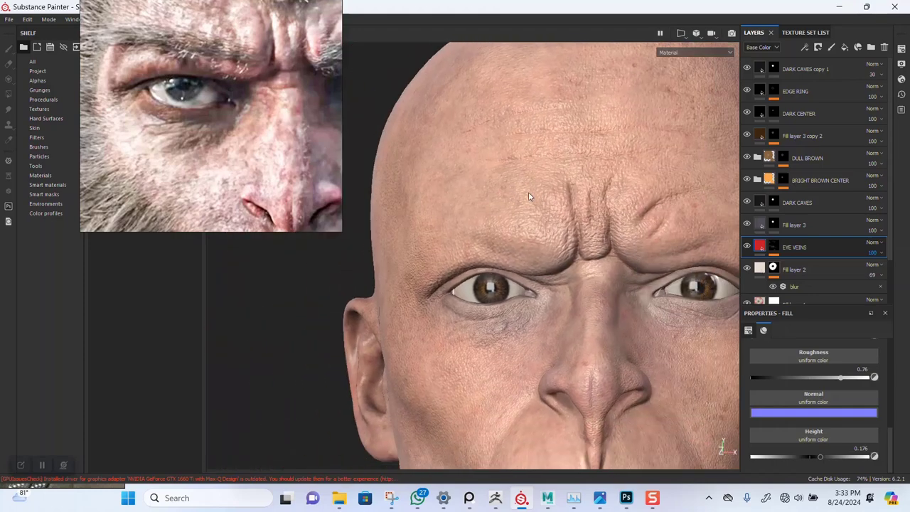
{"action": "left_click_drag", "start_coordinate": [536, 233], "coordinate": [548, 252], "text": "alt"}
{"action": "middle_click_drag", "start_coordinate": [548, 251], "coordinate": [535, 219], "text": "alt"}
{"action": "right_click_drag", "start_coordinate": [535, 219], "coordinate": [499, 262], "text": "alt"}
{"action": "left_click_drag", "start_coordinate": [499, 262], "coordinate": [517, 265], "text": "alt"}
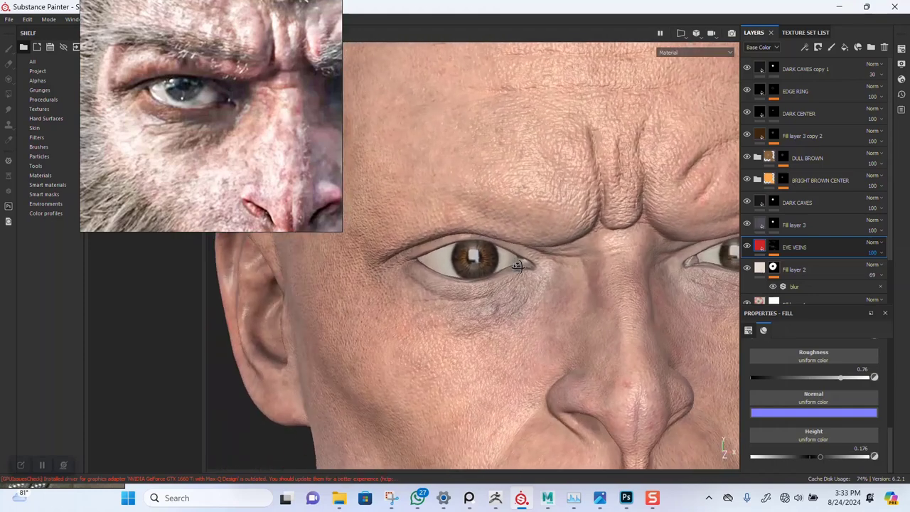
{"action": "right_click_drag", "start_coordinate": [517, 265], "coordinate": [467, 325], "text": "alt"}
{"action": "left_click_drag", "start_coordinate": [467, 324], "coordinate": [559, 276], "text": "alt"}
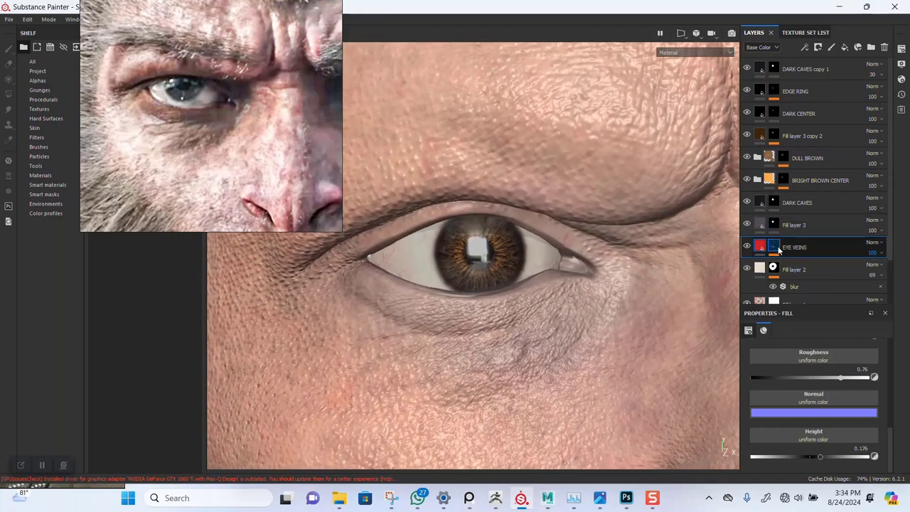
Try stamping veins on the eye white through the EYE VEINS mask, undo the stamp and set the brush size to 5.23.
{"action": "left_click", "coordinate": [773, 247]}
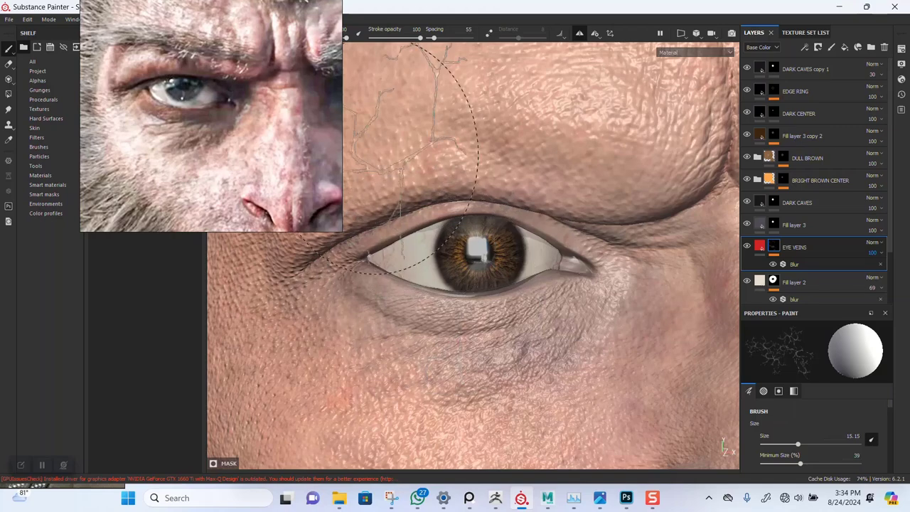
{"action": "left_click_drag", "start_coordinate": [297, 165], "coordinate": [250, 155]}
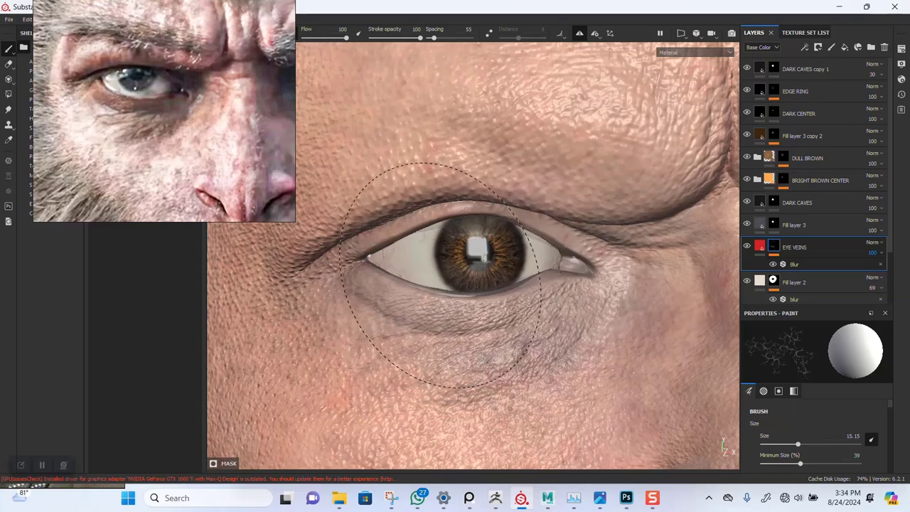
{"action": "scroll", "coordinate": [428, 277], "scroll_direction": "up", "scroll_amount": 2}
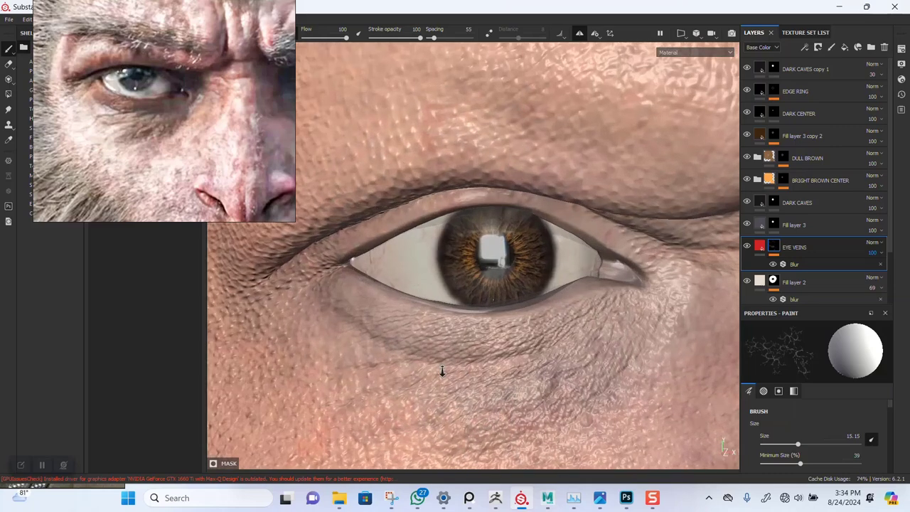
{"action": "left_click", "coordinate": [413, 311]}
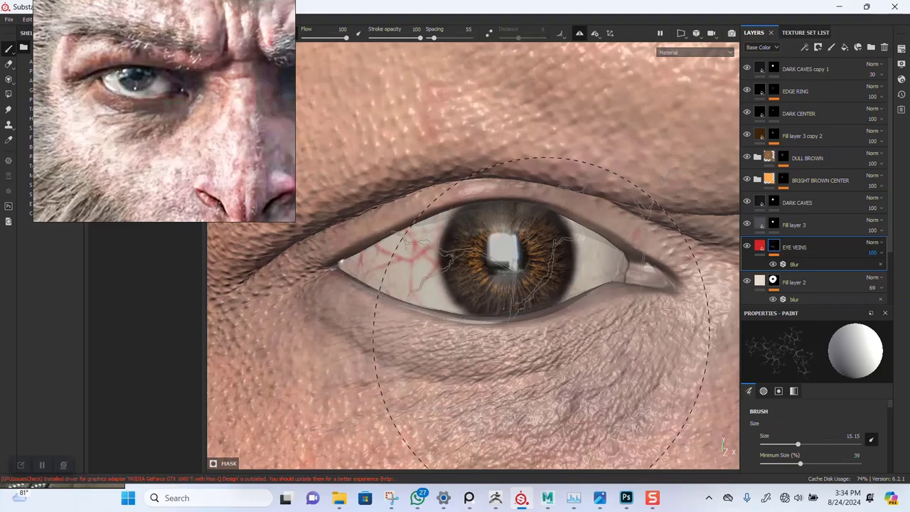
{"action": "key", "text": "ctrl+z"}
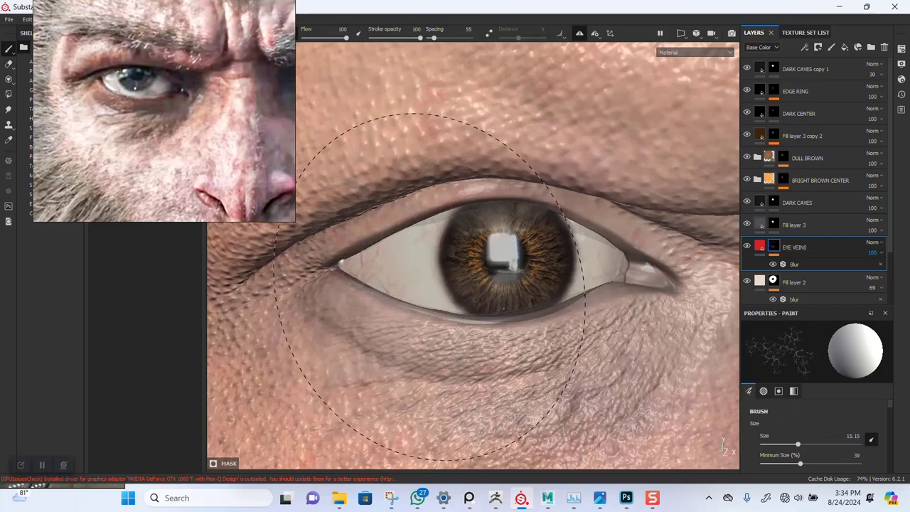
{"action": "mouse_move", "coordinate": [430, 311]}
{"action": "right_mouse_down", "text": "ctrl"}
{"action": "mouse_move", "coordinate": [399, 293]}
{"action": "mouse_move", "coordinate": [410, 278]}
{"action": "mouse_move", "coordinate": [475, 312]}
{"action": "right_mouse_up", "text": "ctrl"}
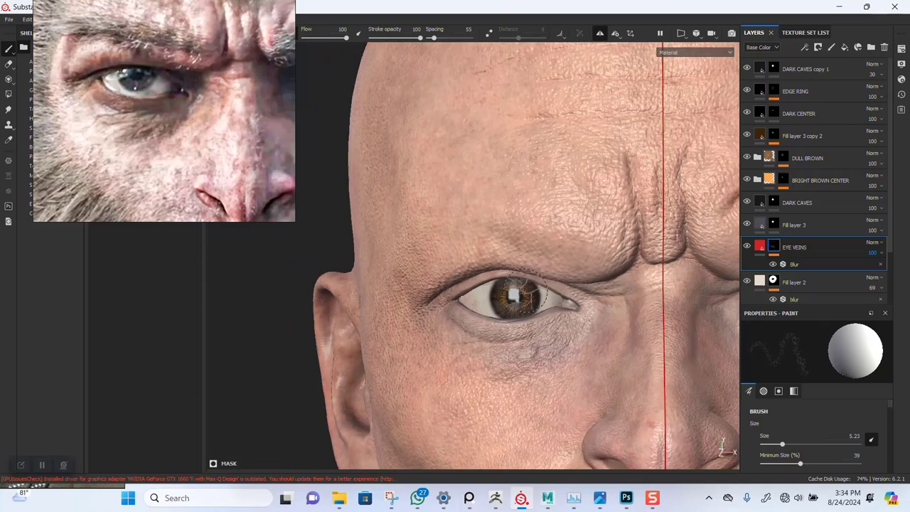
Examine both eyes within the full face from the front.
{"action": "middle_click_drag", "start_coordinate": [525, 326], "coordinate": [443, 275], "text": "alt"}
{"action": "left_click_drag", "start_coordinate": [443, 275], "coordinate": [461, 263], "text": "alt"}
{"action": "right_click_drag", "start_coordinate": [462, 263], "coordinate": [430, 233], "text": "alt"}
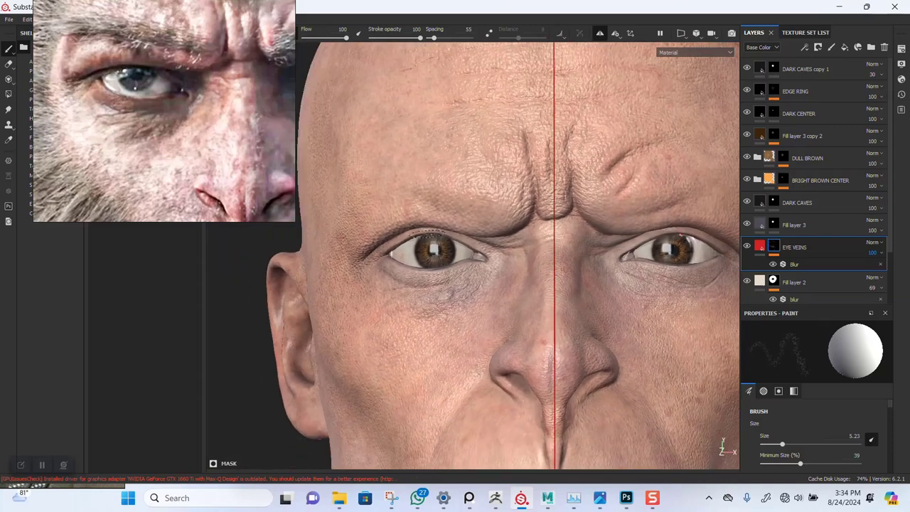
{"action": "scroll", "coordinate": [397, 295], "scroll_direction": "down", "scroll_amount": 3}
{"action": "left_click_drag", "start_coordinate": [397, 295], "coordinate": [443, 240], "text": "alt"}
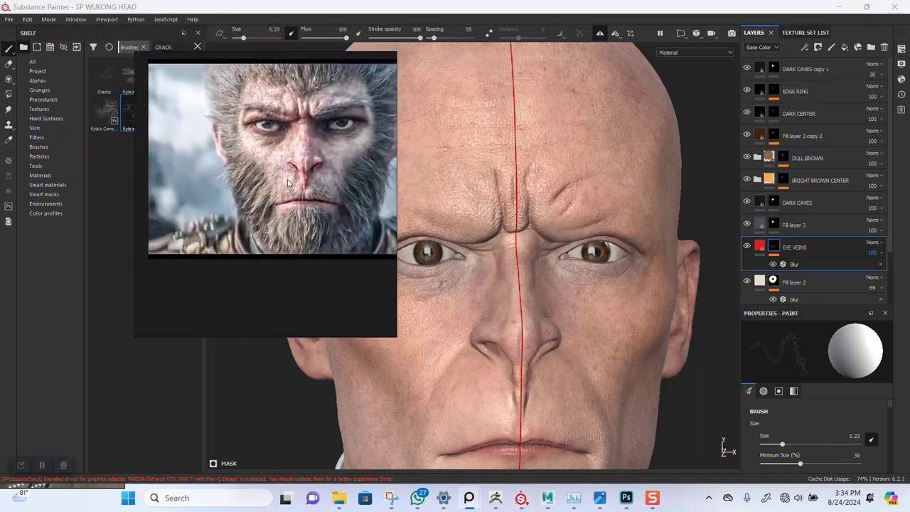
Compare the untextured neck vest with the collar and armour in the Wukong reference image in PureRef.
{"action": "middle_click_drag", "start_coordinate": [297, 232], "coordinate": [234, 248]}
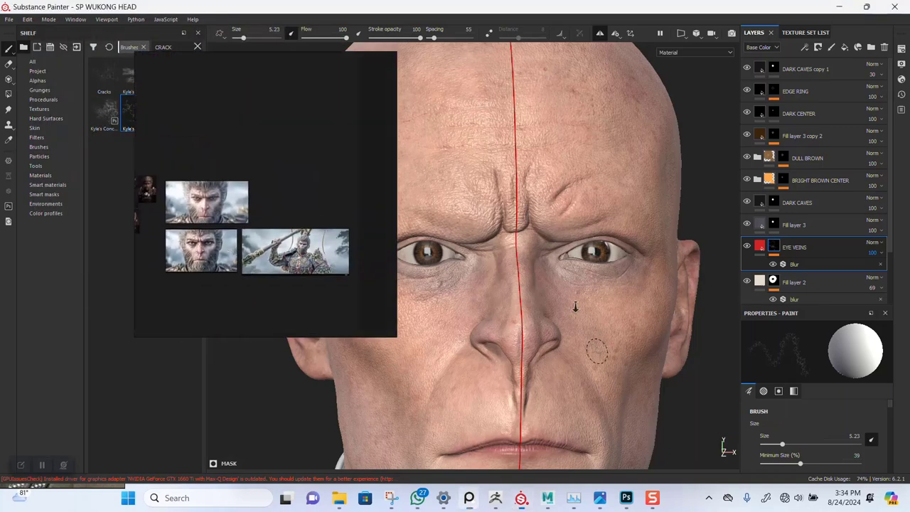
{"action": "right_click_drag", "start_coordinate": [575, 305], "coordinate": [577, 282], "text": "alt"}
{"action": "middle_click_drag", "start_coordinate": [577, 283], "coordinate": [576, 77], "text": "alt"}
{"action": "right_click_drag", "start_coordinate": [589, 291], "coordinate": [542, 376], "text": "alt"}
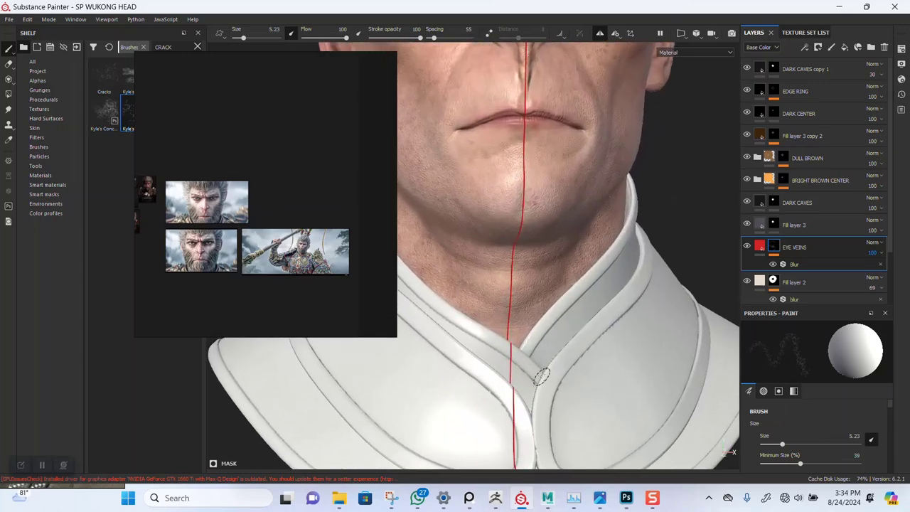
{"action": "middle_click_drag", "start_coordinate": [521, 346], "coordinate": [581, 316], "text": "alt"}
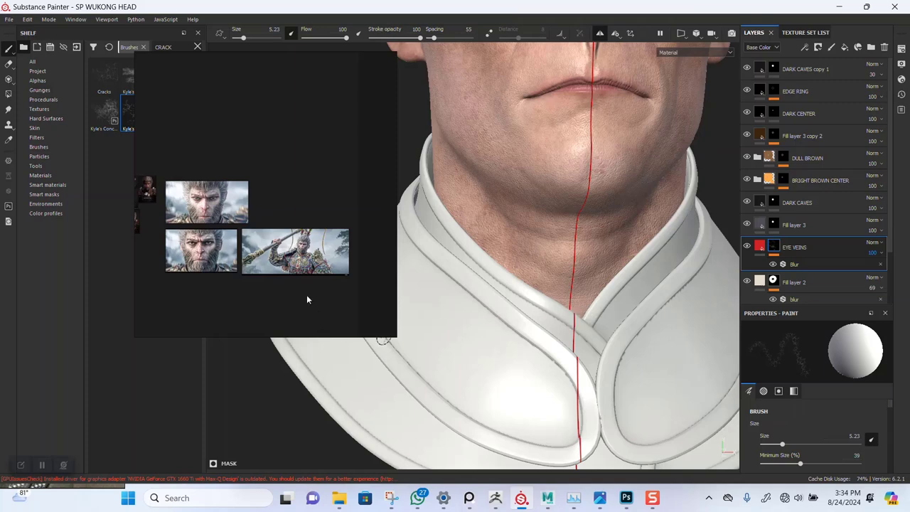
{"action": "scroll", "coordinate": [540, 342], "scroll_direction": "up", "scroll_amount": 3}
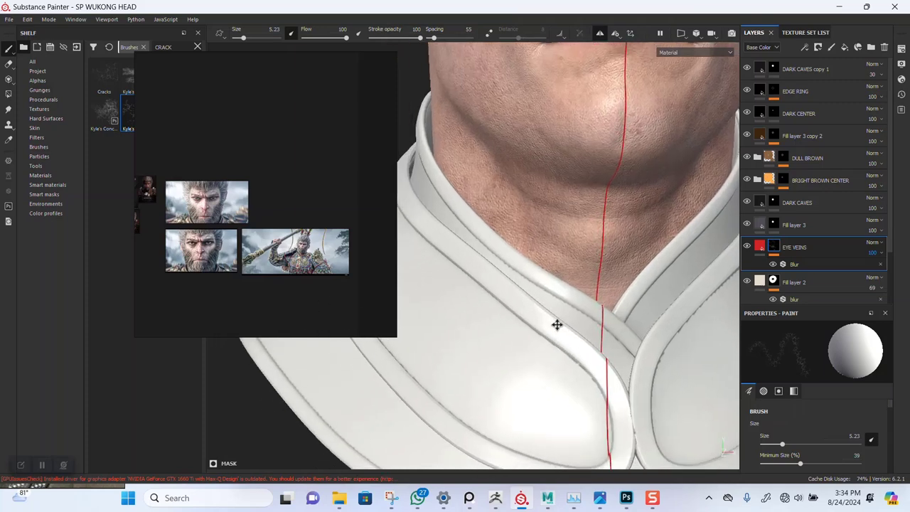
{"action": "scroll", "coordinate": [266, 238], "scroll_direction": "up", "scroll_amount": 4}
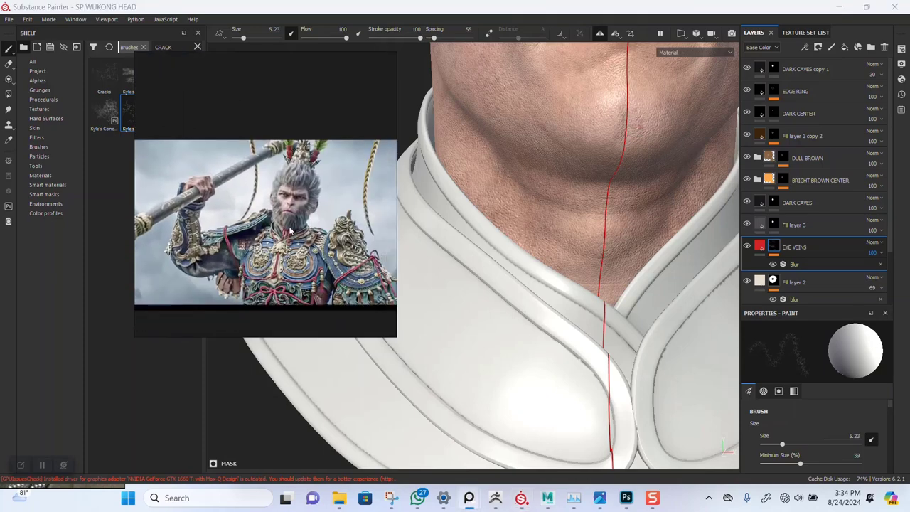
{"action": "scroll", "coordinate": [219, 220], "scroll_direction": "up", "scroll_amount": 3}
{"action": "scroll", "coordinate": [217, 221], "scroll_direction": "up", "scroll_amount": 4}
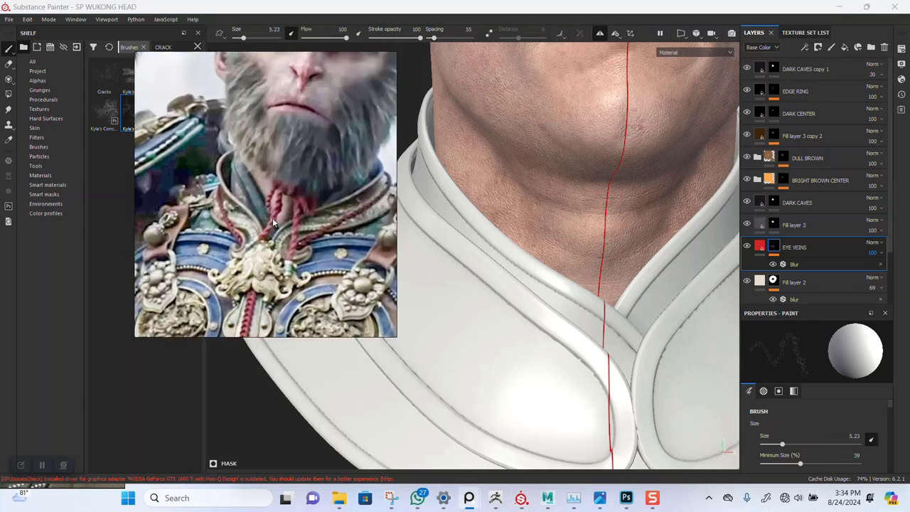
{"action": "scroll", "coordinate": [270, 219], "scroll_direction": "down", "scroll_amount": 4}
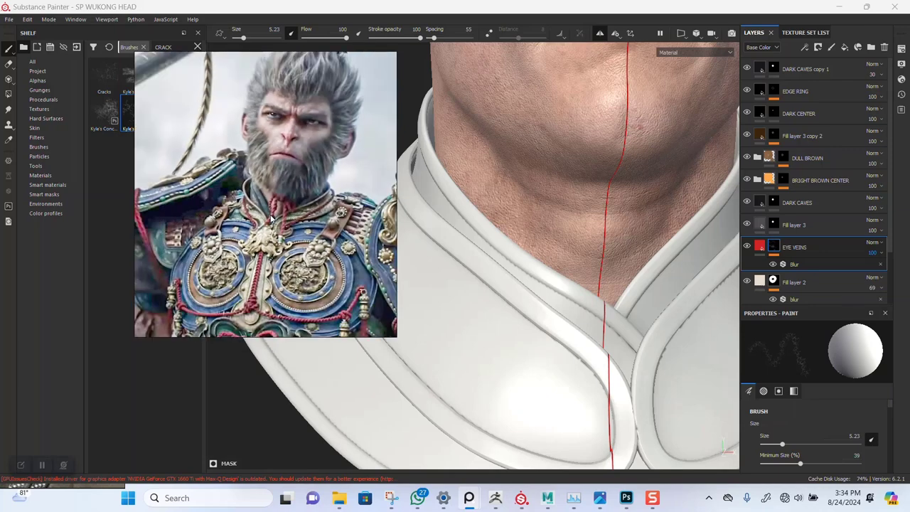
{"action": "scroll", "coordinate": [270, 219], "scroll_direction": "down", "scroll_amount": 2}
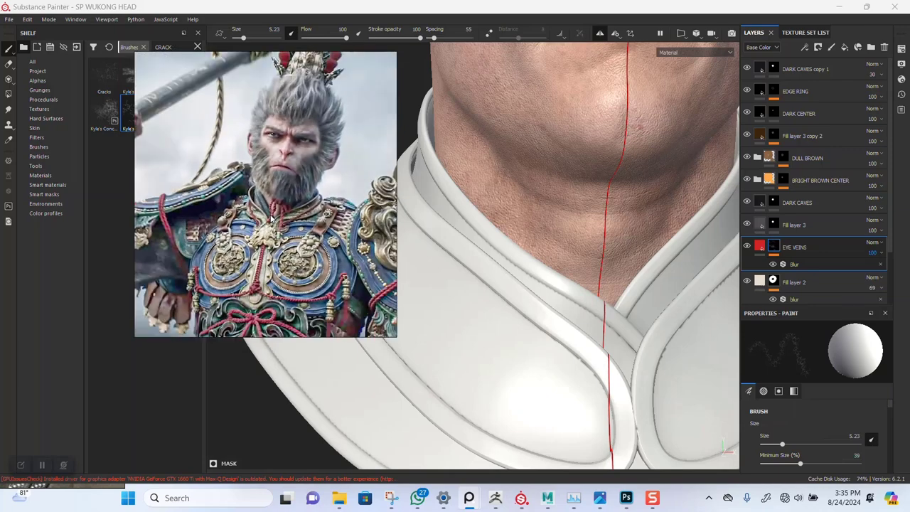
Move the armour reference clear of the neck vest, then make NECK_VEST1 the active texture set and delete its Layer 1.
{"action": "right_click_drag", "start_coordinate": [589, 332], "coordinate": [484, 209], "text": "alt"}
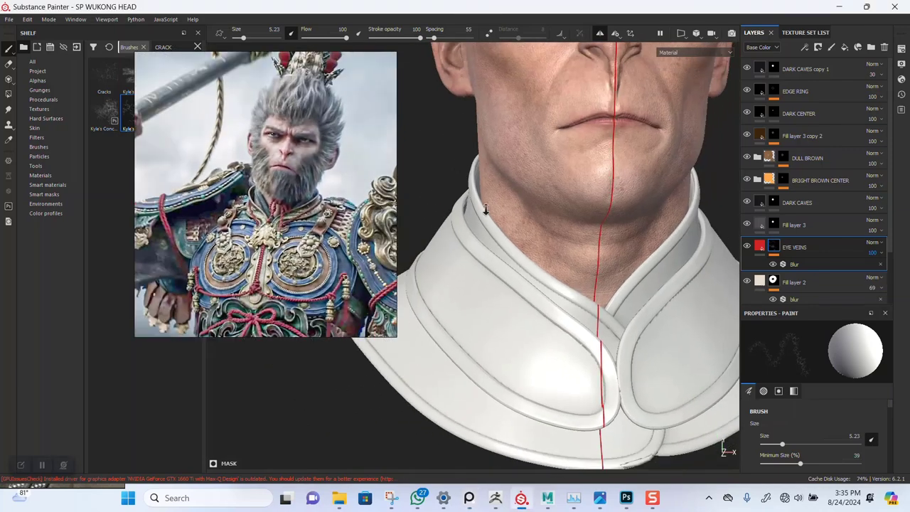
{"action": "right_click_drag", "start_coordinate": [366, 226], "coordinate": [228, 201]}
{"action": "mouse_move", "coordinate": [605, 306]}
{"action": "right_mouse_down", "text": "alt"}
{"action": "mouse_move", "coordinate": [575, 289]}
{"action": "mouse_move", "coordinate": [576, 273]}
{"action": "right_mouse_up", "text": "alt"}
{"action": "middle_click_drag", "start_coordinate": [577, 273], "coordinate": [503, 280], "text": "alt"}
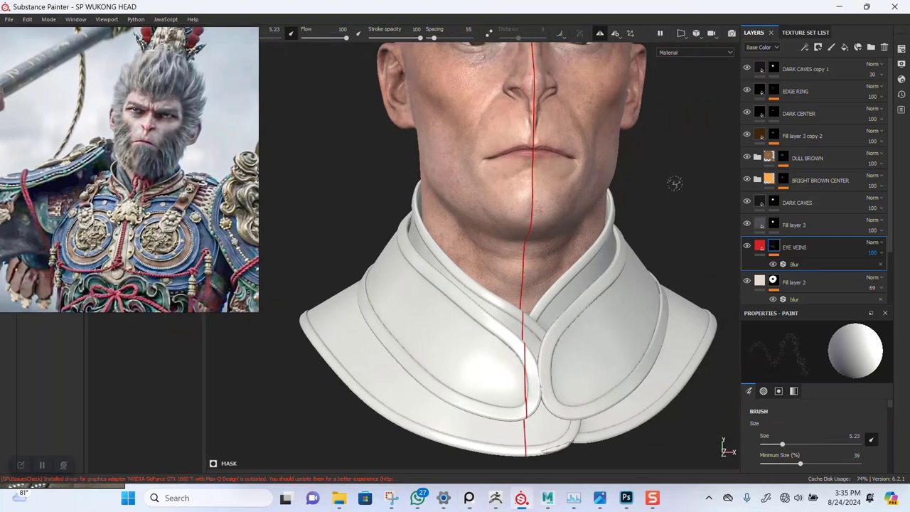
{"action": "left_click", "coordinate": [792, 32]}
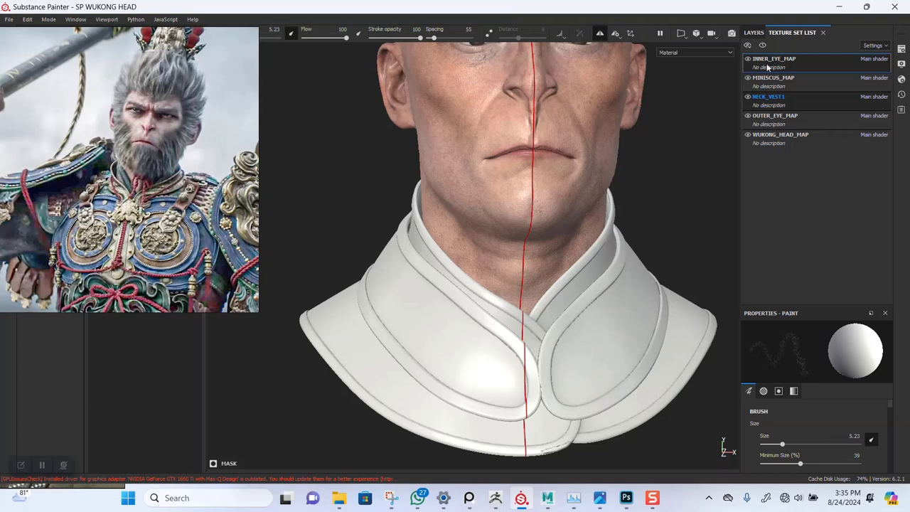
{"action": "left_click", "coordinate": [755, 32]}
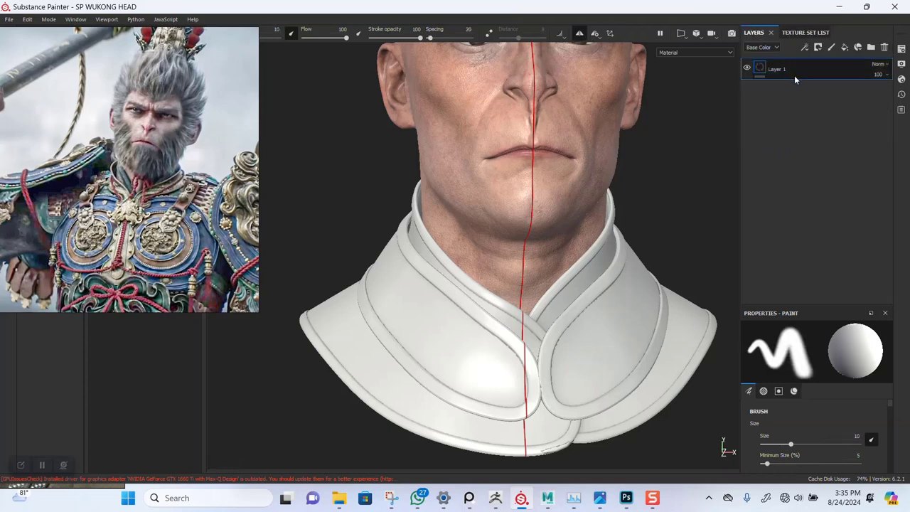
{"action": "key", "text": "Delete"}
Switch to File Explorer and bring DRAGON TXT 01 to 04 from the TEXTURE ALPHA folder into the Substance Painter shelf for import.
{"action": "middle_click_drag", "start_coordinate": [541, 238], "coordinate": [522, 297], "text": "alt"}
{"action": "right_click_drag", "start_coordinate": [521, 297], "coordinate": [520, 325], "text": "alt"}
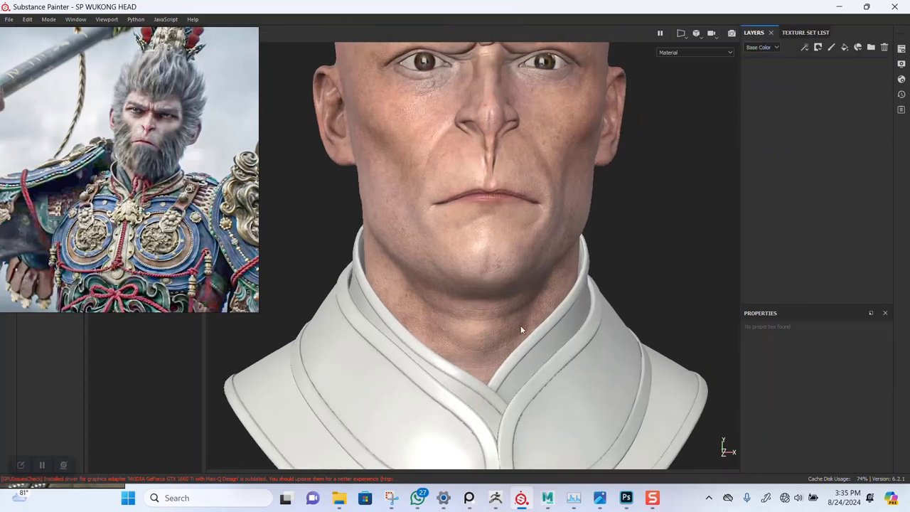
{"action": "middle_click_drag", "start_coordinate": [520, 324], "coordinate": [545, 263], "text": "alt"}
{"action": "middle_click_drag", "start_coordinate": [528, 329], "coordinate": [528, 311], "text": "alt"}
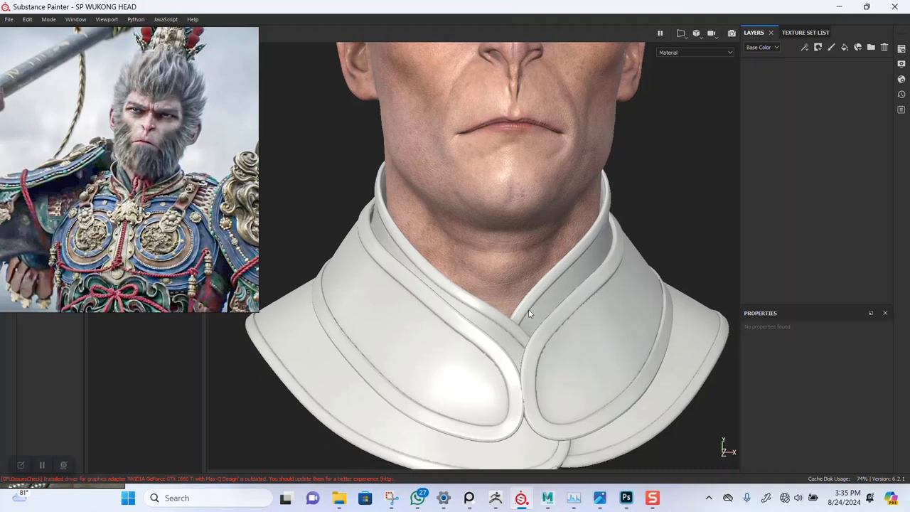
{"action": "right_click_drag", "start_coordinate": [194, 276], "coordinate": [779, 190]}
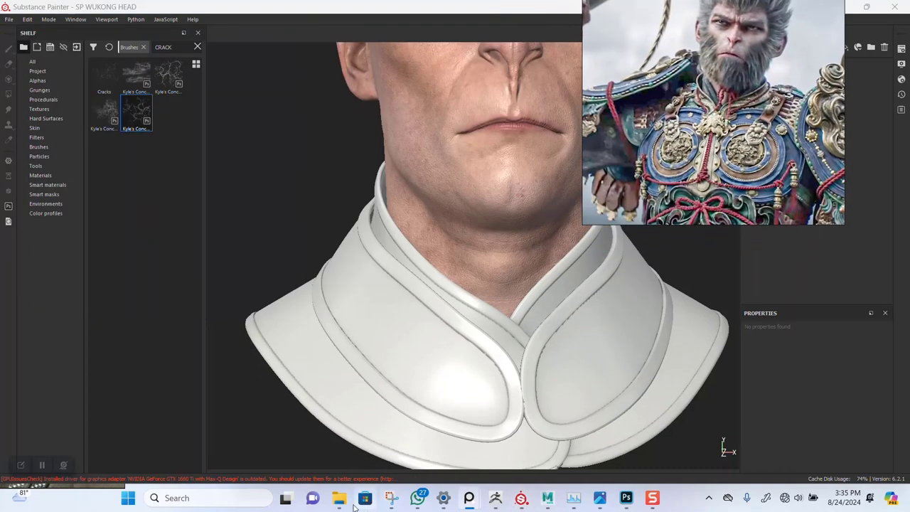
{"action": "mouse_move", "coordinate": [348, 505]}
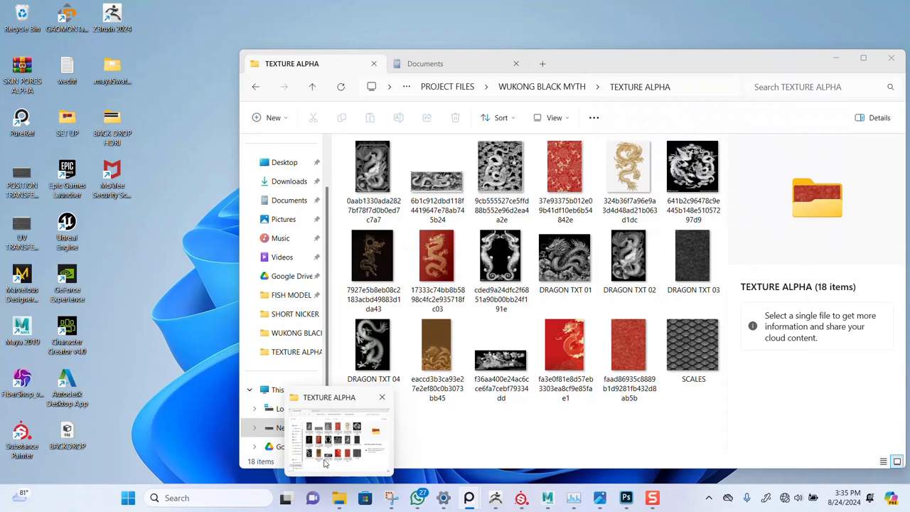
{"action": "left_click", "coordinate": [324, 462]}
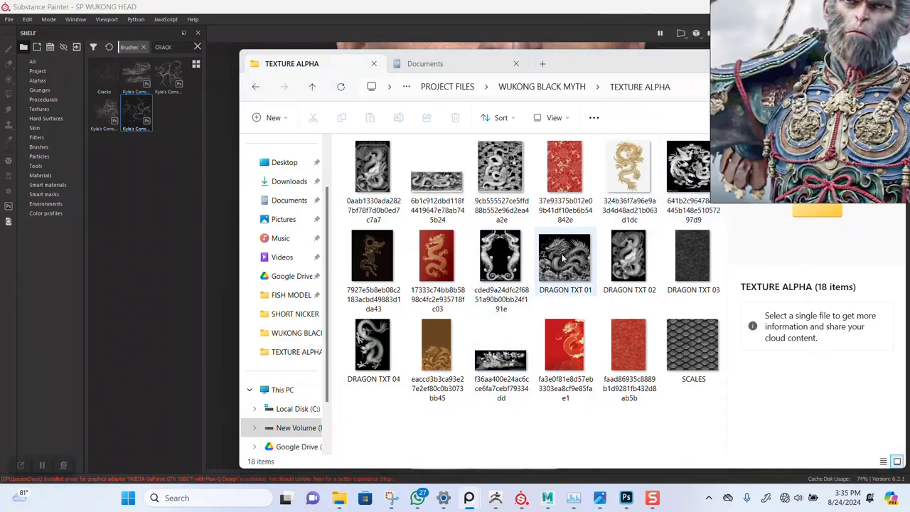
{"action": "left_click", "coordinate": [564, 259]}
{"action": "left_click", "coordinate": [692, 269], "text": "ctrl"}
{"action": "left_click", "coordinate": [374, 375], "text": "ctrl"}
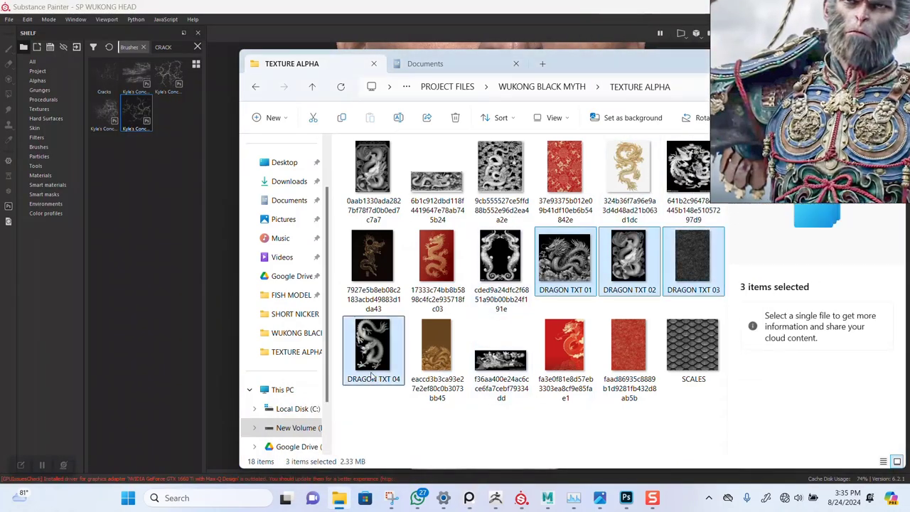
{"action": "left_click_drag", "start_coordinate": [367, 363], "coordinate": [132, 250]}
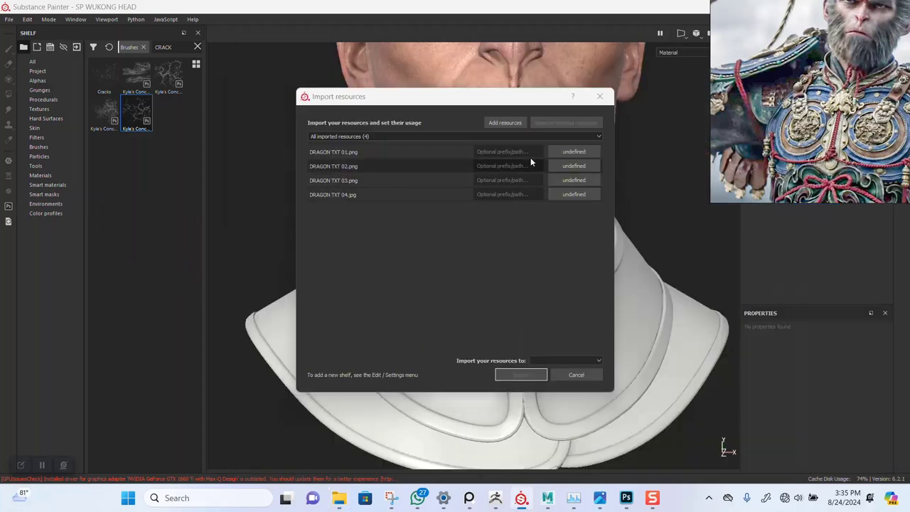
Check the DRAGON TXT images in the TEXTURE ALPHA folder to decide each one's usage, and return to the resource import.
{"action": "left_click", "coordinate": [560, 152]}
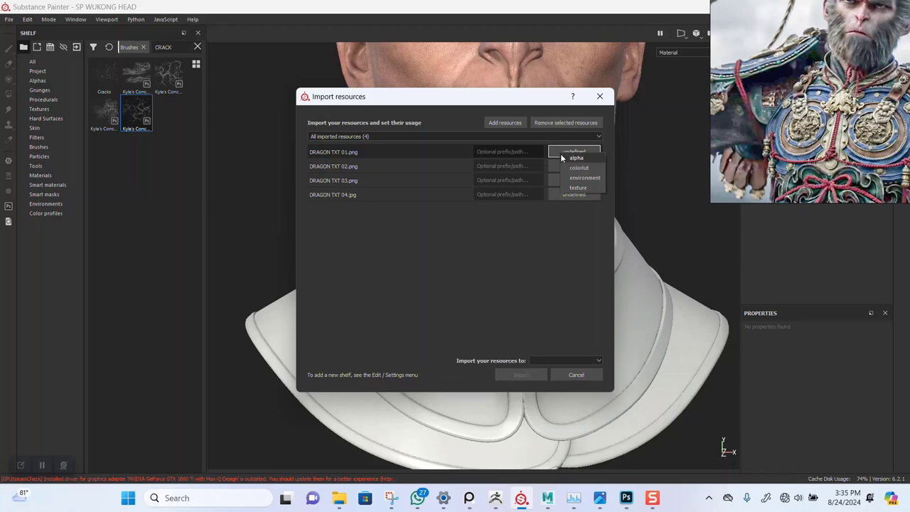
{"action": "left_click", "coordinate": [442, 257]}
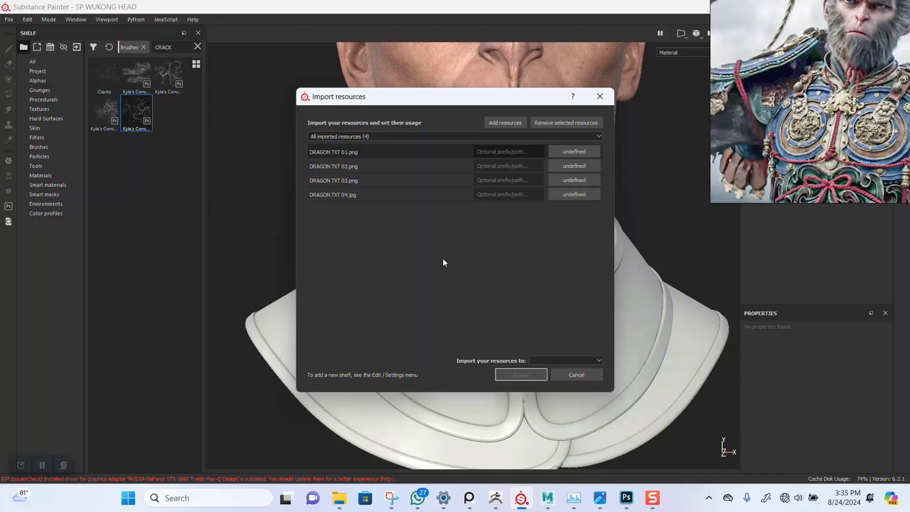
{"action": "left_click", "coordinate": [442, 257]}
{"action": "mouse_move", "coordinate": [335, 496]}
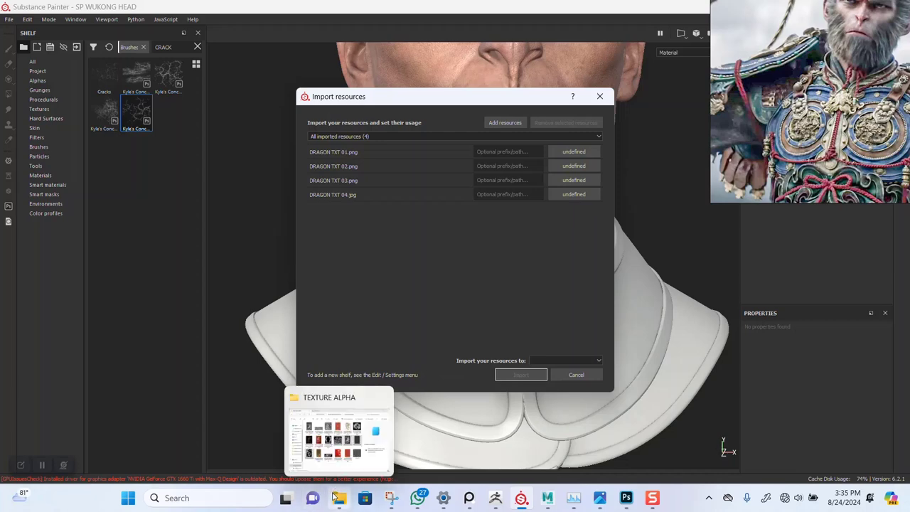
{"action": "left_click", "coordinate": [328, 449]}
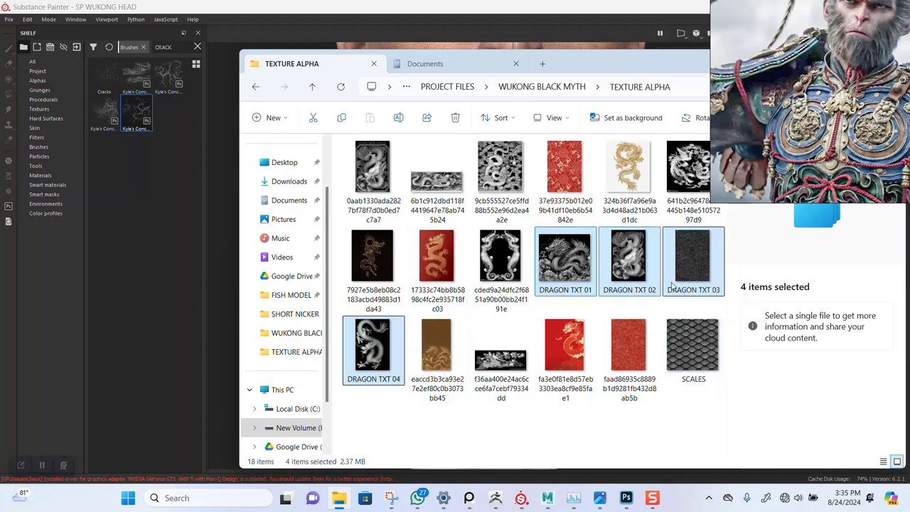
{"action": "mouse_move", "coordinate": [697, 277]}
{"action": "left_mouse_down"}
{"action": "mouse_move", "coordinate": [583, 142]}
{"action": "mouse_move", "coordinate": [463, 27]}
{"action": "left_mouse_up"}
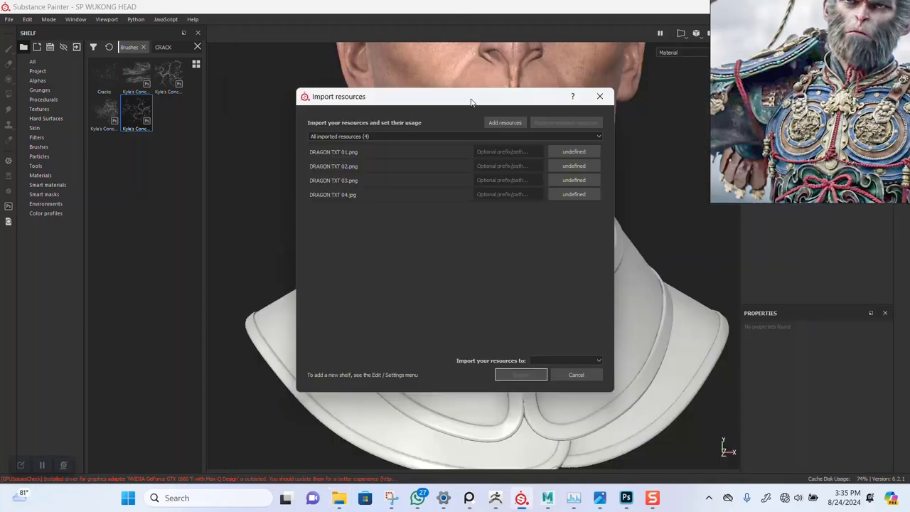
Set the import usage of DRAGON TXT 03 to texture and of DRAGON TXT 01, 02 and 04 to alpha.
{"action": "left_click", "coordinate": [573, 180]}
{"action": "left_click", "coordinate": [590, 217]}
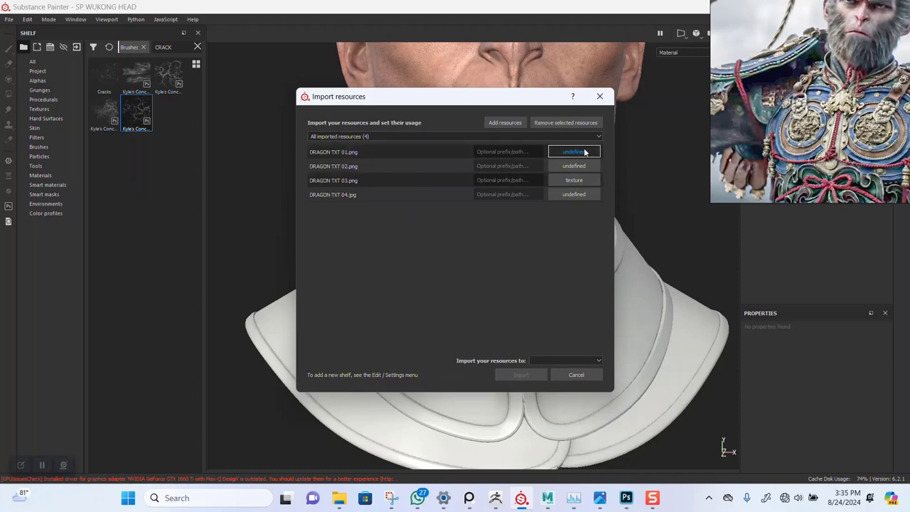
{"action": "left_click", "coordinate": [584, 153]}
{"action": "left_click", "coordinate": [594, 156]}
{"action": "left_click", "coordinate": [576, 168]}
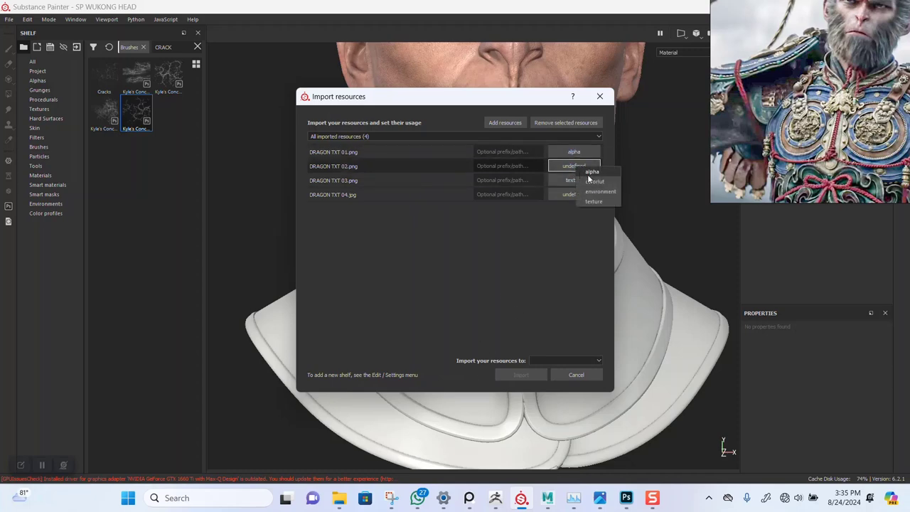
{"action": "left_click", "coordinate": [587, 174]}
{"action": "left_click", "coordinate": [577, 195]}
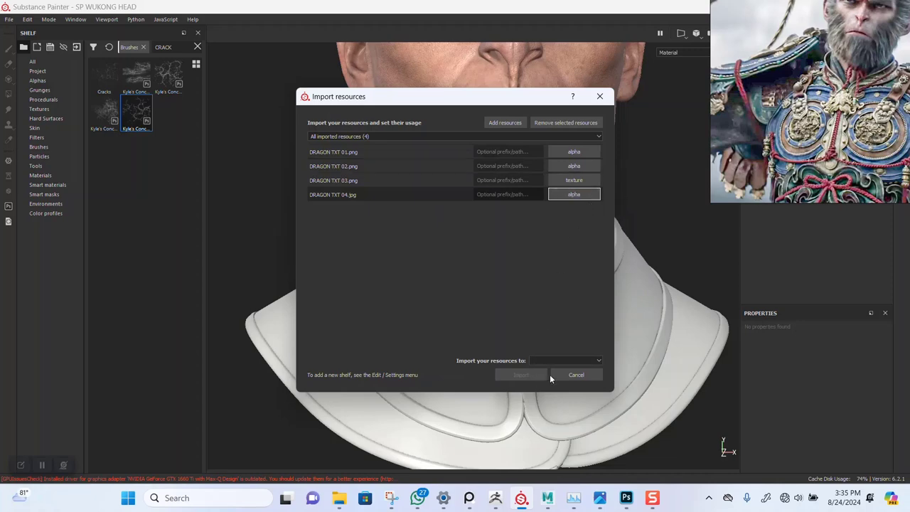
Choose the import destination and import the four DRAGON TXT images into the shelf.
{"action": "left_click", "coordinate": [556, 358]}
{"action": "left_click", "coordinate": [554, 373]}
{"action": "left_click", "coordinate": [521, 375]}
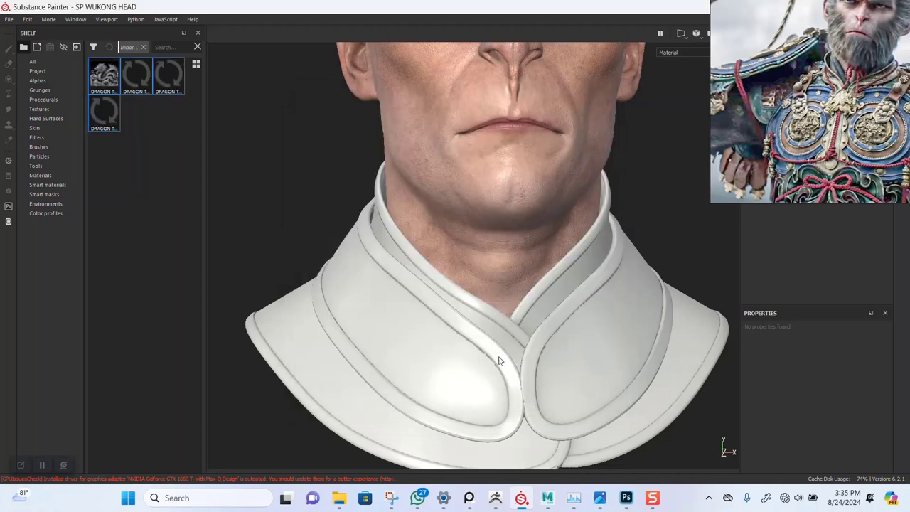
Switch to File Explorer and bring SCALES from the TEXTURE ALPHA folder into the Substance Painter shelf for import.
{"action": "left_click", "coordinate": [339, 497]}
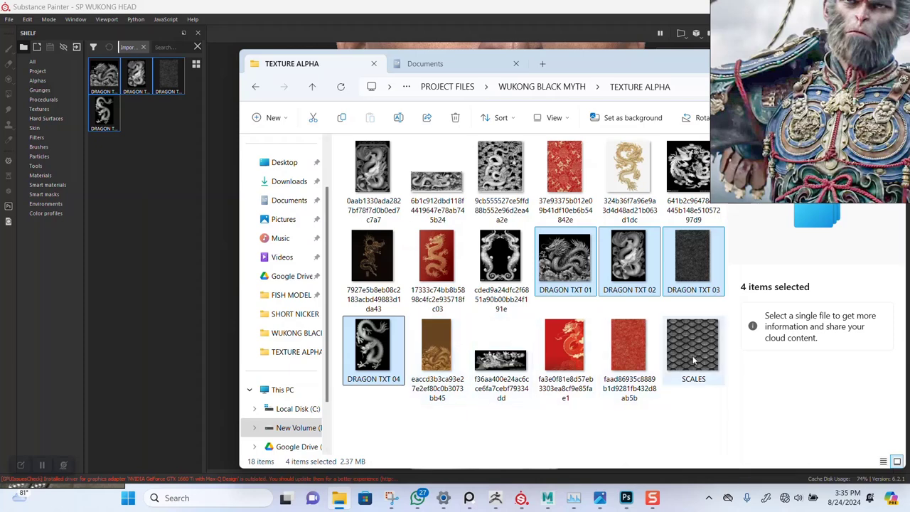
{"action": "left_click", "coordinate": [680, 414]}
{"action": "left_click", "coordinate": [687, 376]}
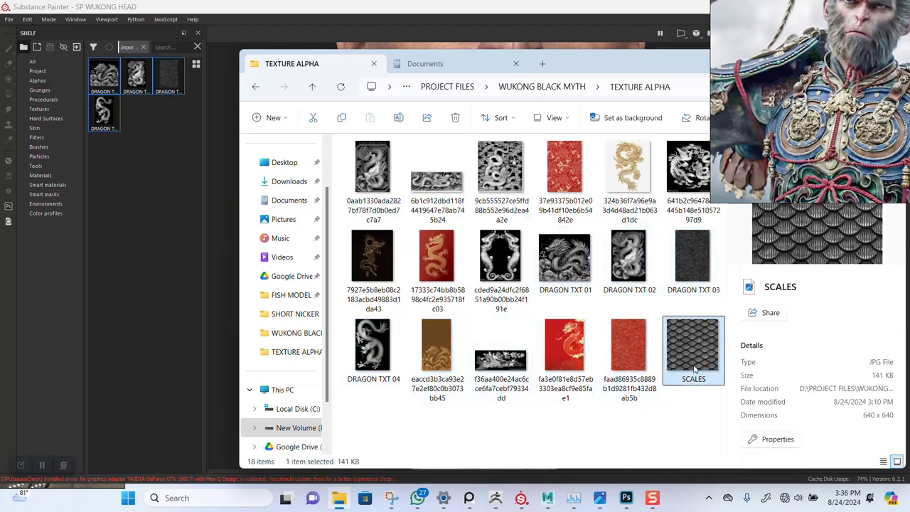
{"action": "mouse_move", "coordinate": [695, 368]}
{"action": "left_mouse_down"}
{"action": "mouse_move", "coordinate": [302, 169]}
{"action": "mouse_move", "coordinate": [210, 139]}
{"action": "mouse_move", "coordinate": [234, 161]}
{"action": "left_mouse_up"}
{"action": "mouse_move", "coordinate": [704, 373]}
{"action": "left_mouse_down"}
{"action": "mouse_move", "coordinate": [270, 298]}
{"action": "mouse_move", "coordinate": [160, 292]}
{"action": "left_mouse_up"}
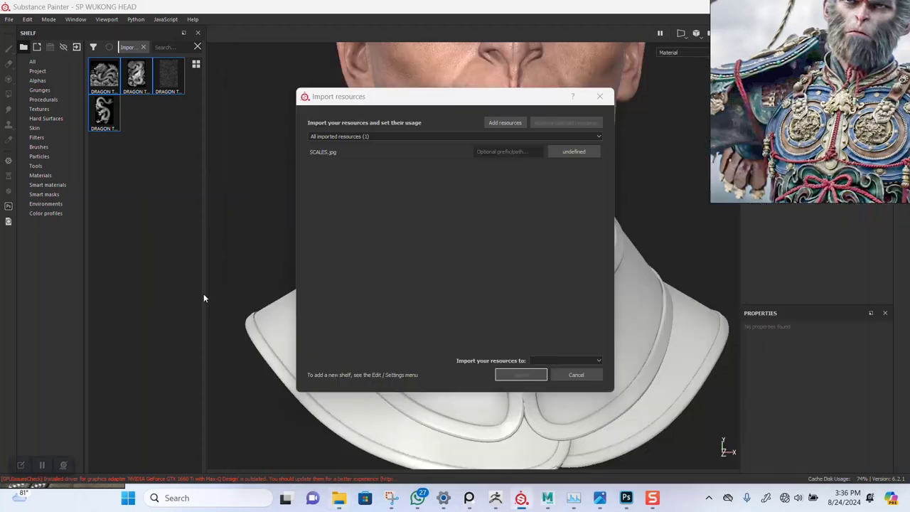
Set the usage of SCALES.jpg to texture and import it into project 'SP WUKONG HEAD'.
{"action": "left_click", "coordinate": [572, 152]}
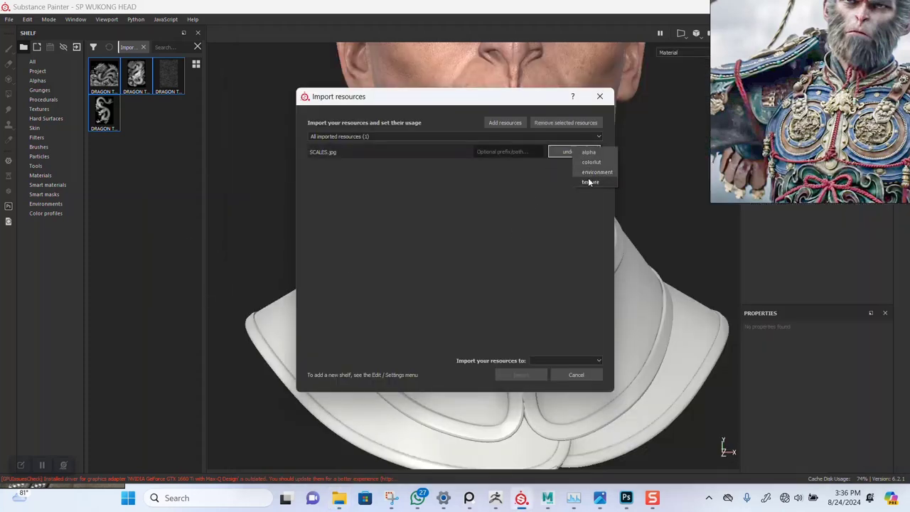
{"action": "left_click", "coordinate": [588, 181]}
{"action": "left_click", "coordinate": [565, 360]}
{"action": "left_click", "coordinate": [557, 369]}
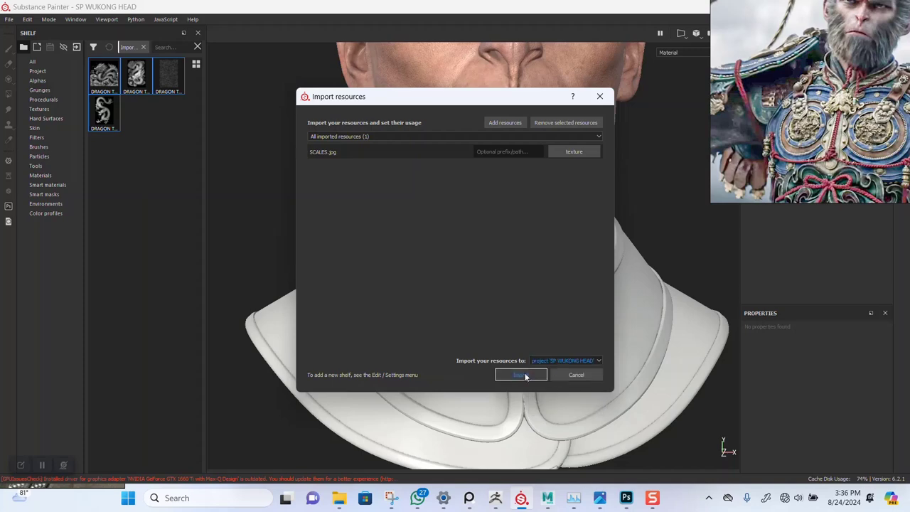
{"action": "left_click", "coordinate": [521, 374]}
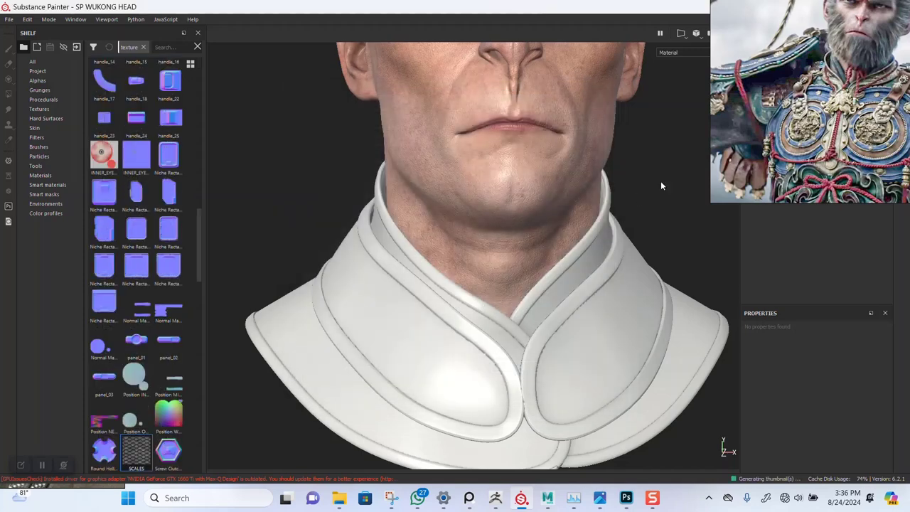
Reposition the armour reference beside the model and examine the neck vest's collar up close against it.
{"action": "left_click_drag", "start_coordinate": [795, 145], "coordinate": [128, 154]}
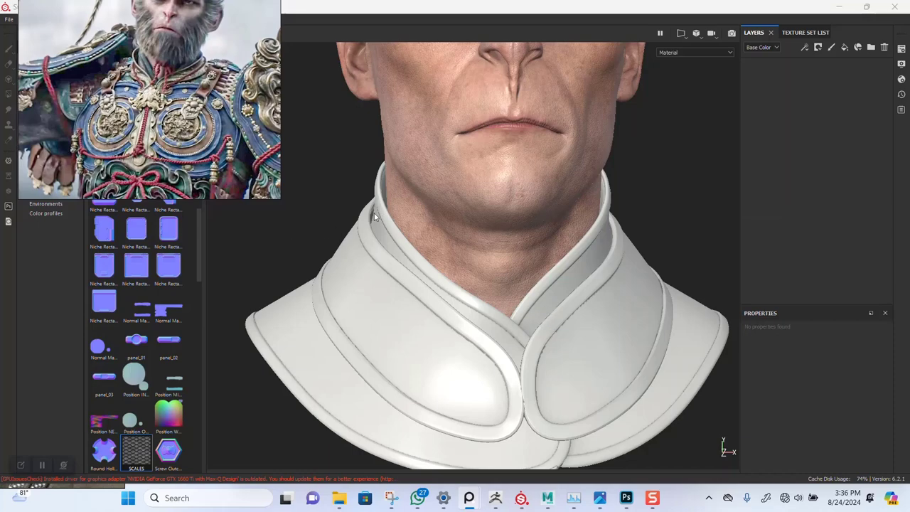
{"action": "scroll", "coordinate": [422, 265], "scroll_direction": "up", "scroll_amount": 3}
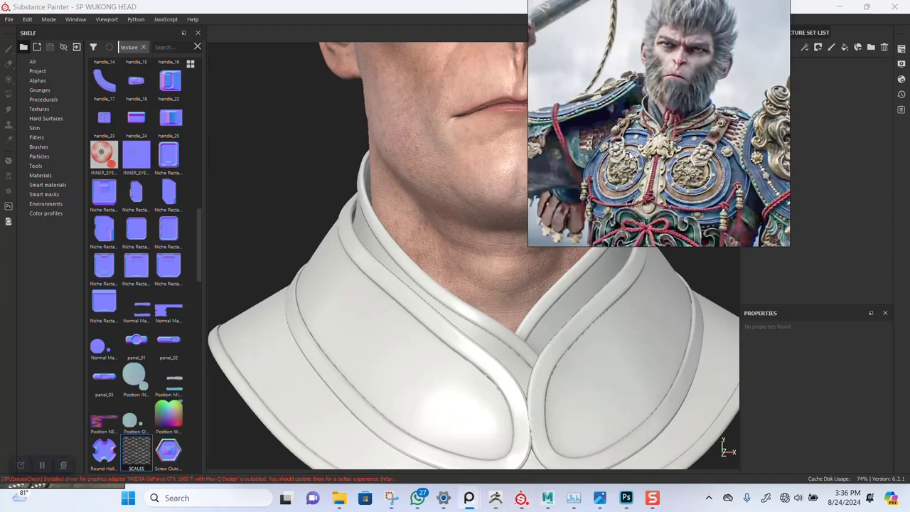
{"action": "scroll", "coordinate": [424, 258], "scroll_direction": "up", "scroll_amount": 2}
{"action": "left_click_drag", "start_coordinate": [425, 258], "coordinate": [302, 218], "text": "alt"}
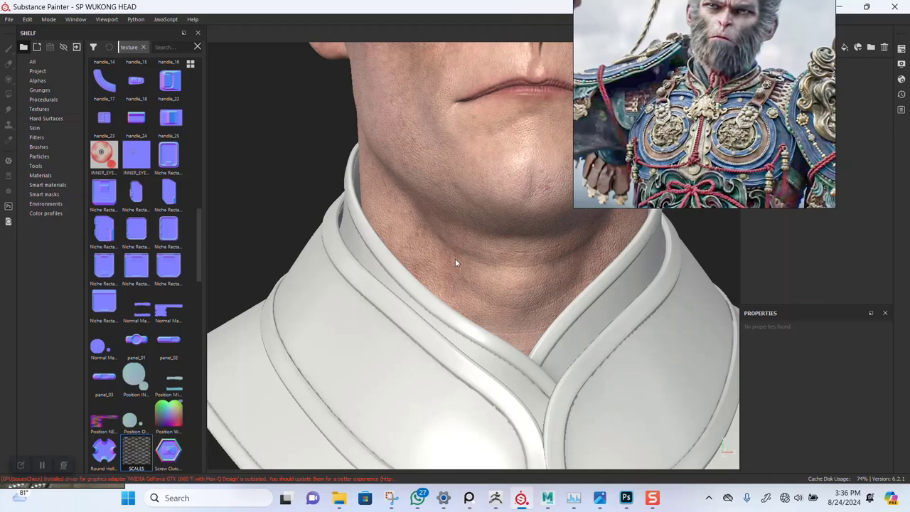
{"action": "scroll", "coordinate": [443, 297], "scroll_direction": "up", "scroll_amount": 2}
{"action": "right_click_drag", "start_coordinate": [435, 308], "coordinate": [387, 248], "text": "alt"}
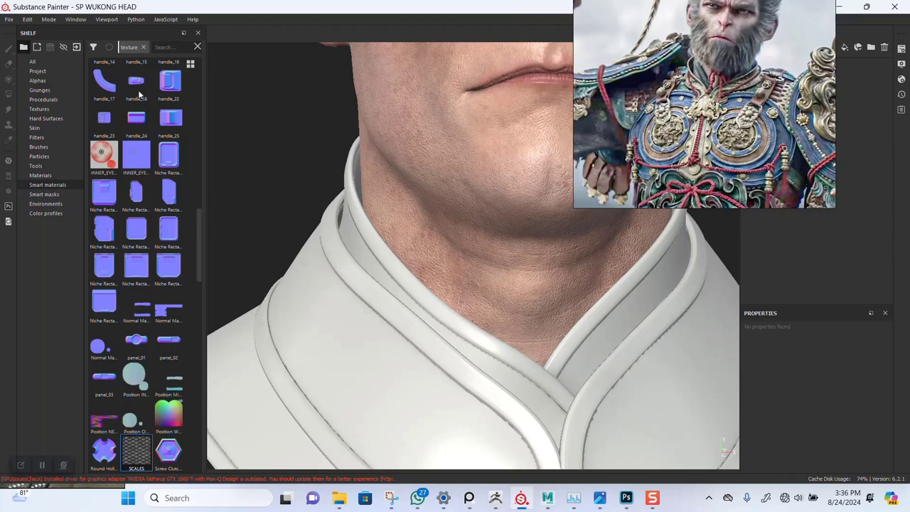
Search the smart materials for FABRIC and preview the linen, composite, denim and dobby options for the neck vest.
{"action": "left_click", "coordinate": [170, 47]}
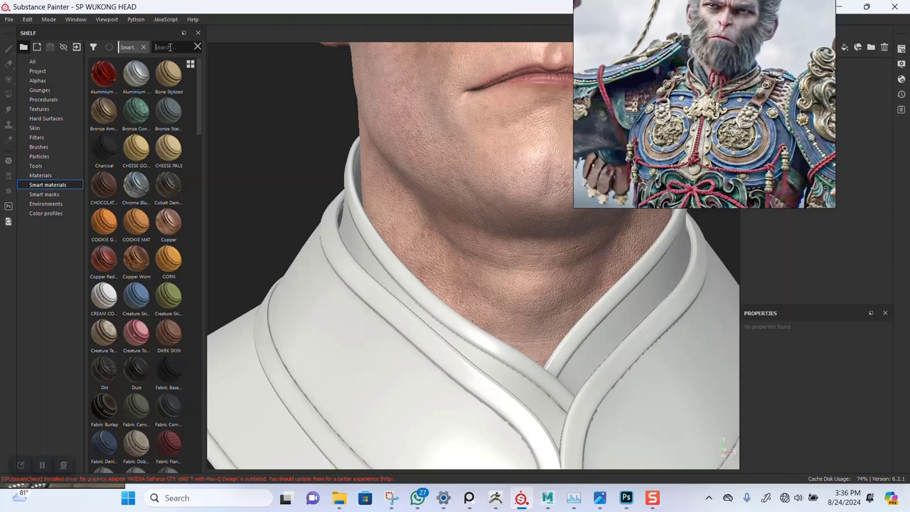
{"action": "left_click", "coordinate": [169, 48]}
{"action": "type", "text": "F"}
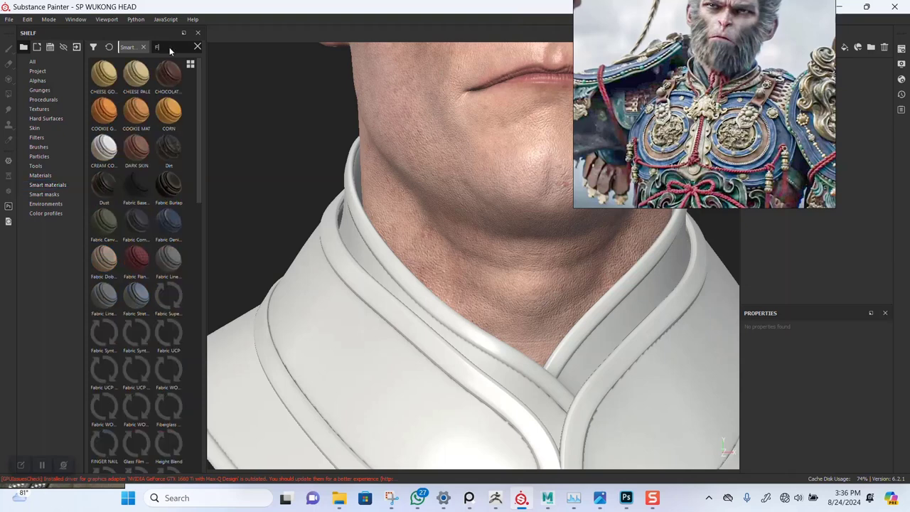
{"action": "type", "text": "ABRIC"}
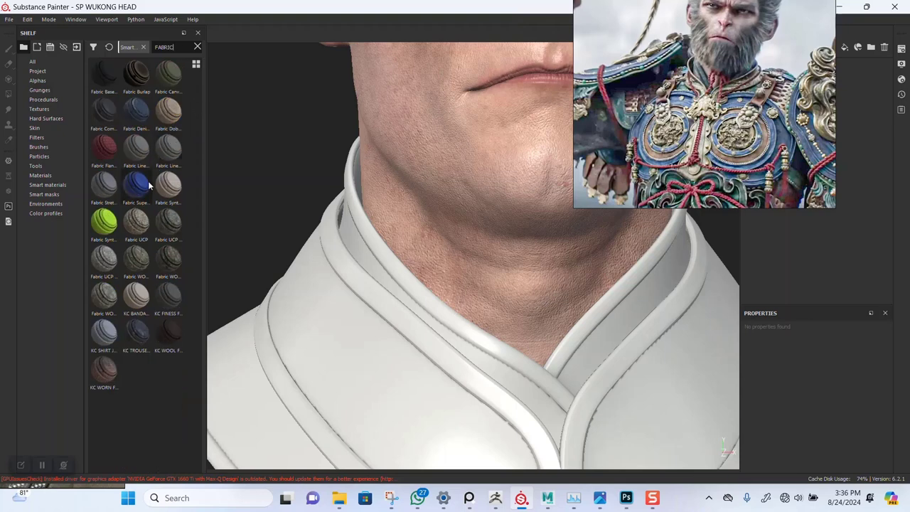
{"action": "mouse_move", "coordinate": [148, 169]}
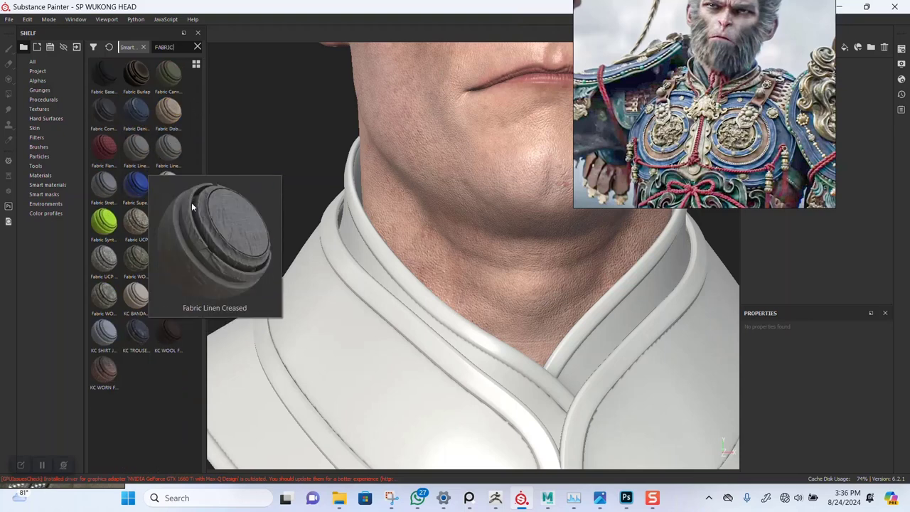
{"action": "mouse_move", "coordinate": [172, 287]}
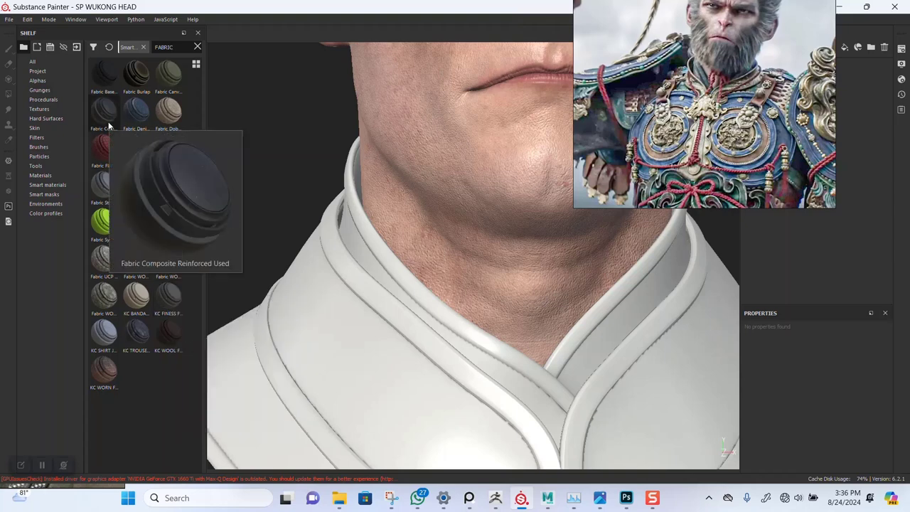
{"action": "mouse_move", "coordinate": [131, 115]}
{"action": "mouse_move", "coordinate": [162, 120]}
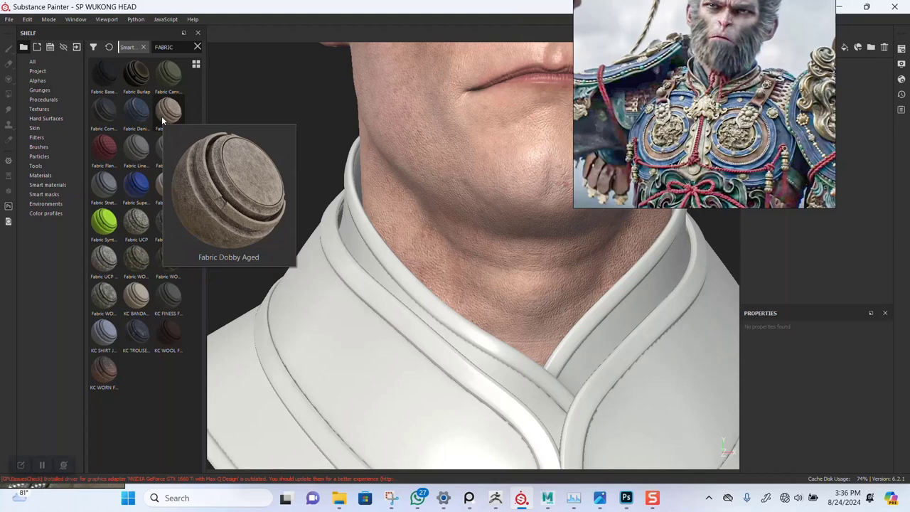
Search the regular materials for FABRIC, compare the candidates and apply Fabric Soft Denim to the neck vest.
{"action": "left_click", "coordinate": [50, 175]}
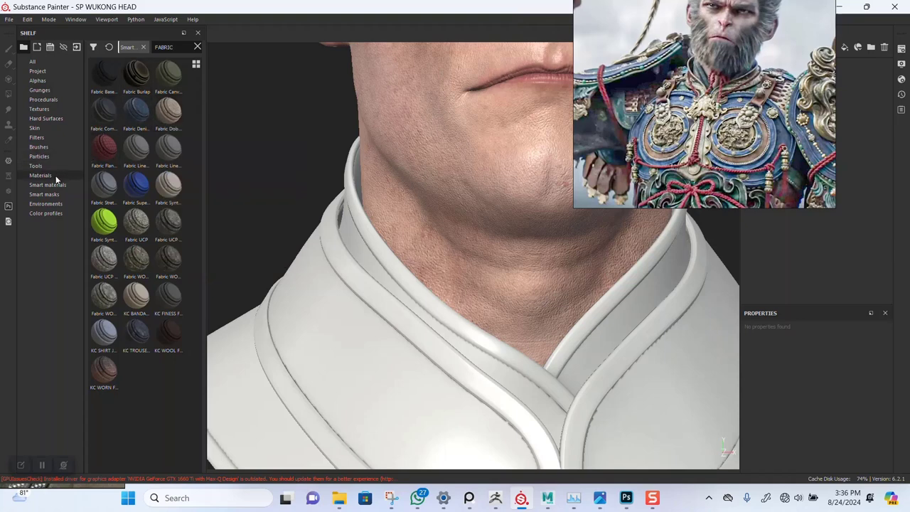
{"action": "left_click", "coordinate": [162, 47]}
{"action": "type", "text": "FABRIC"}
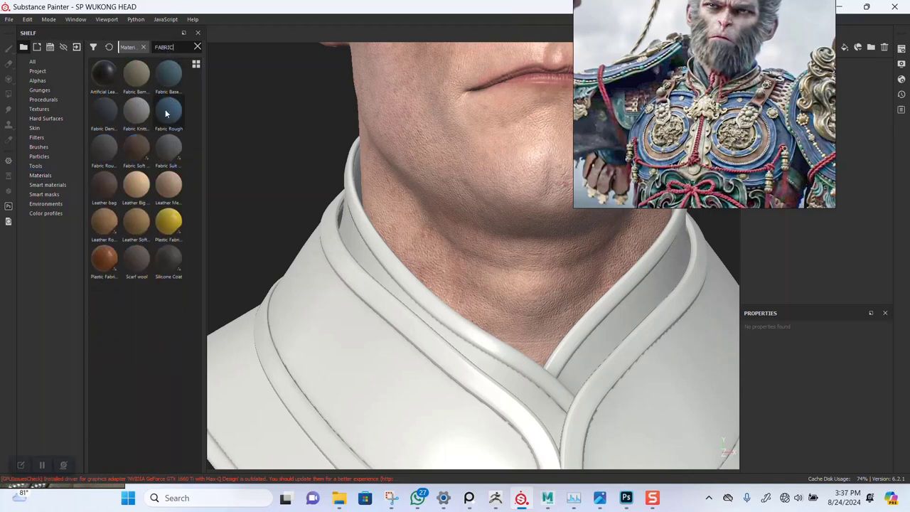
{"action": "mouse_move", "coordinate": [166, 113]}
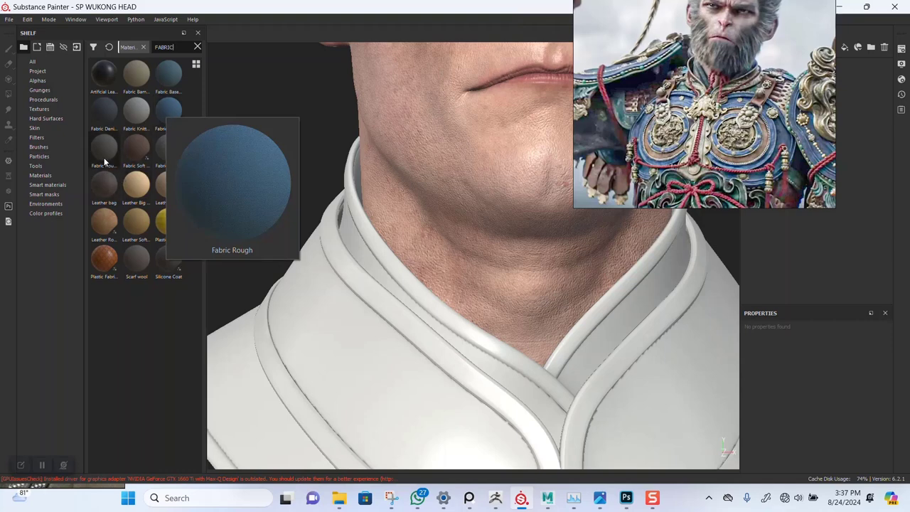
{"action": "mouse_move", "coordinate": [104, 162]}
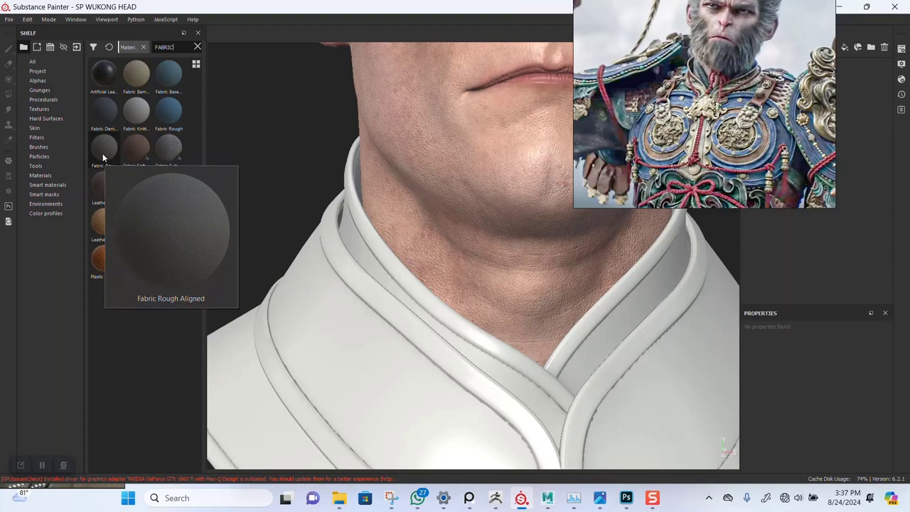
{"action": "mouse_move", "coordinate": [125, 149]}
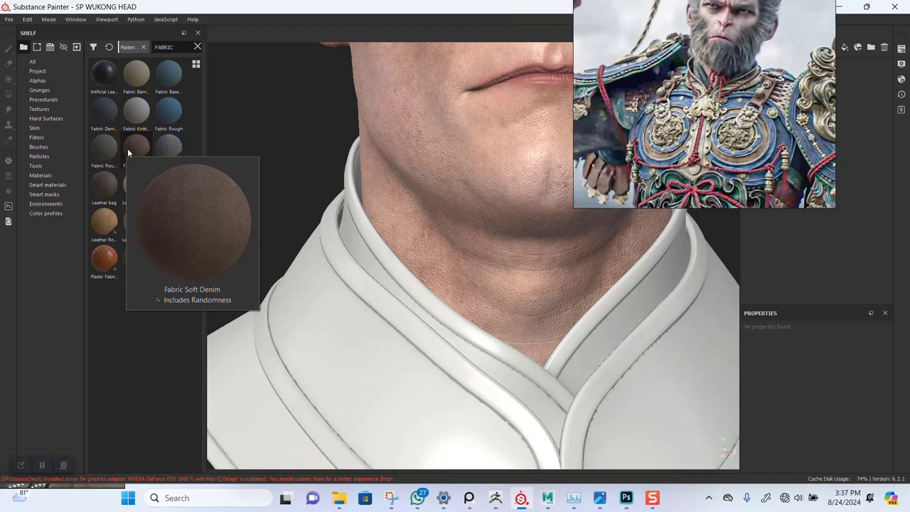
{"action": "left_click_drag", "start_coordinate": [131, 148], "coordinate": [507, 375]}
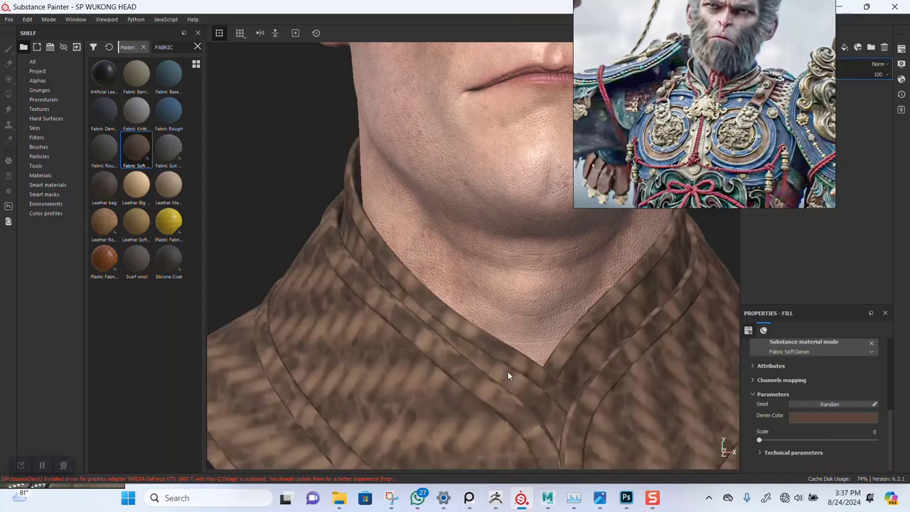
Move the armour reference clear of the layer stack and set the NECK_VEST1 texture set size to 4096.
{"action": "left_click_drag", "start_coordinate": [717, 61], "coordinate": [198, 96]}
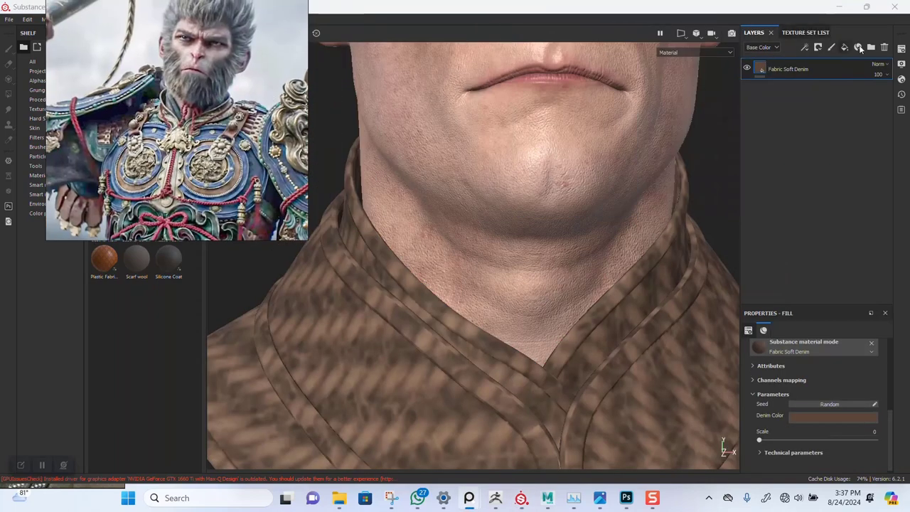
{"action": "left_click", "coordinate": [900, 48]}
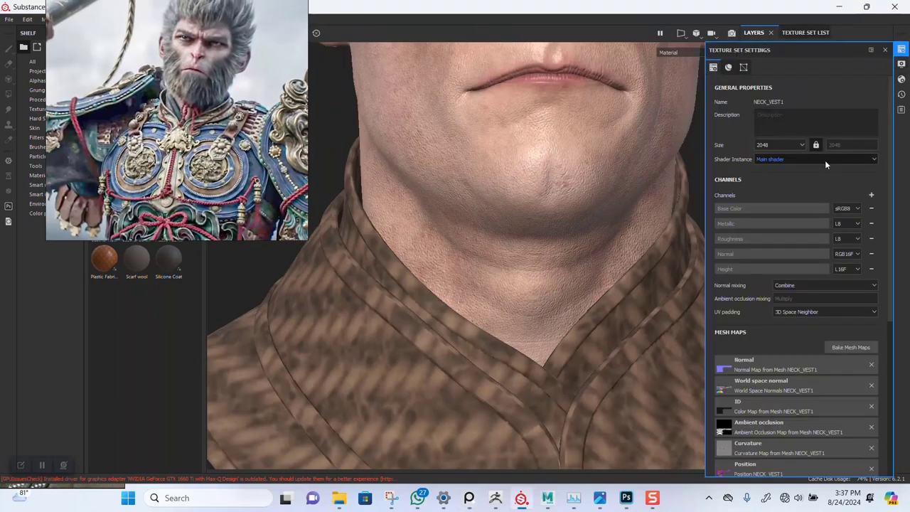
{"action": "left_click", "coordinate": [778, 145]}
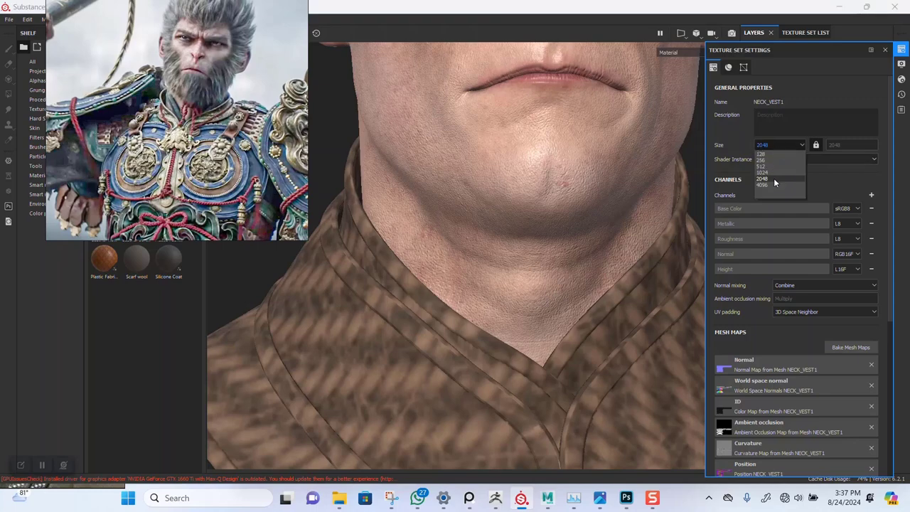
{"action": "left_click", "coordinate": [773, 184]}
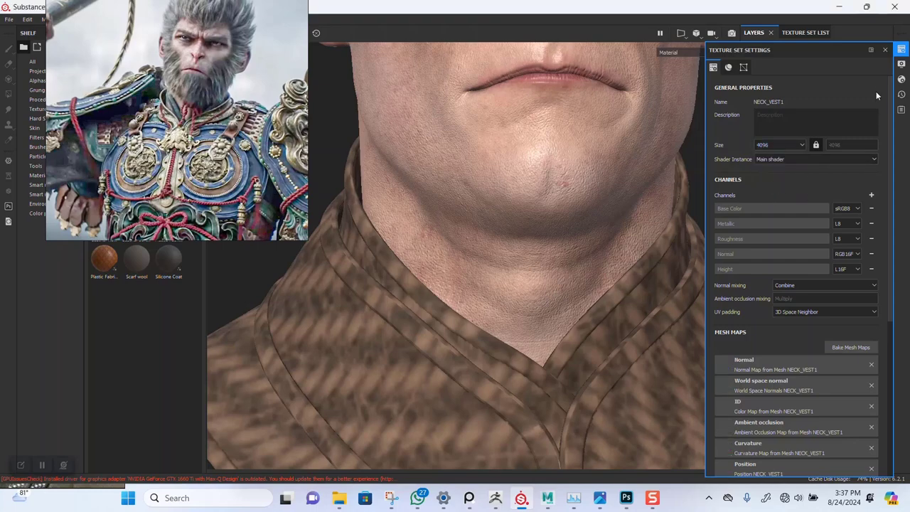
{"action": "left_click", "coordinate": [885, 50]}
Set the Fabric Soft Denim layer's UV scale to 24.12 and check the finer weave on the neck vest up close.
{"action": "scroll", "coordinate": [540, 248], "scroll_direction": "down", "scroll_amount": 3}
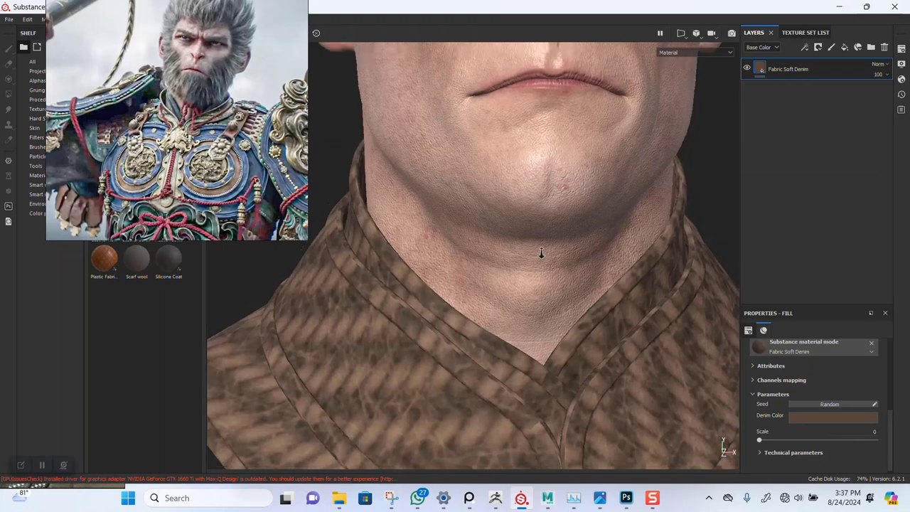
{"action": "middle_click_drag", "start_coordinate": [534, 225], "coordinate": [511, 201], "text": "alt"}
{"action": "right_click_drag", "start_coordinate": [511, 201], "coordinate": [509, 268], "text": "alt"}
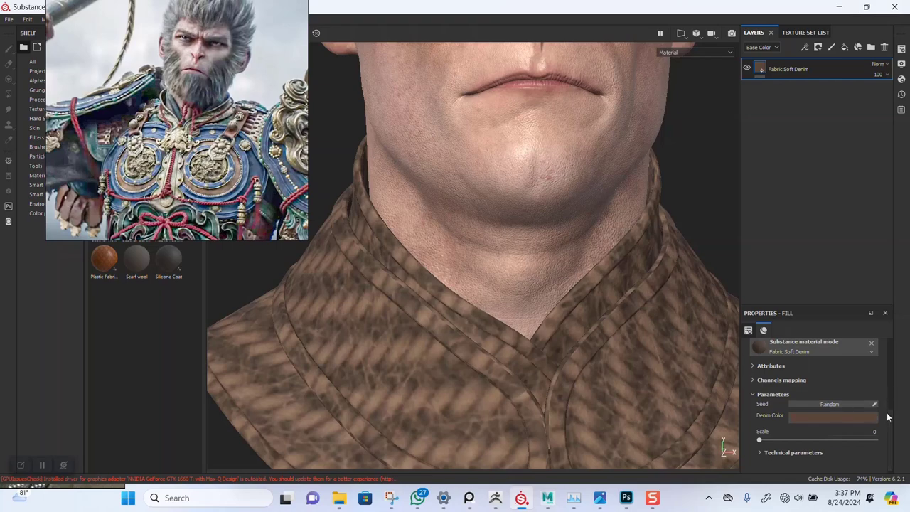
{"action": "scroll", "coordinate": [874, 394], "scroll_direction": "up", "scroll_amount": 3}
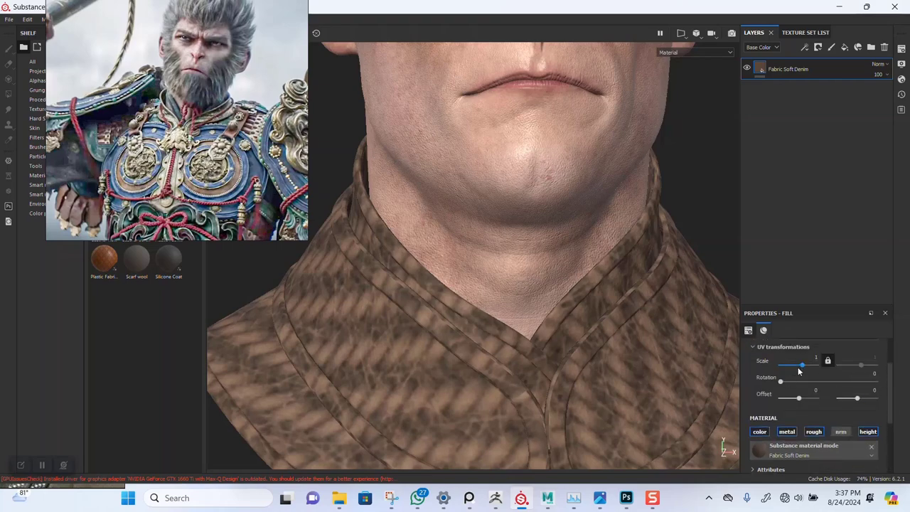
{"action": "left_click", "coordinate": [807, 364]}
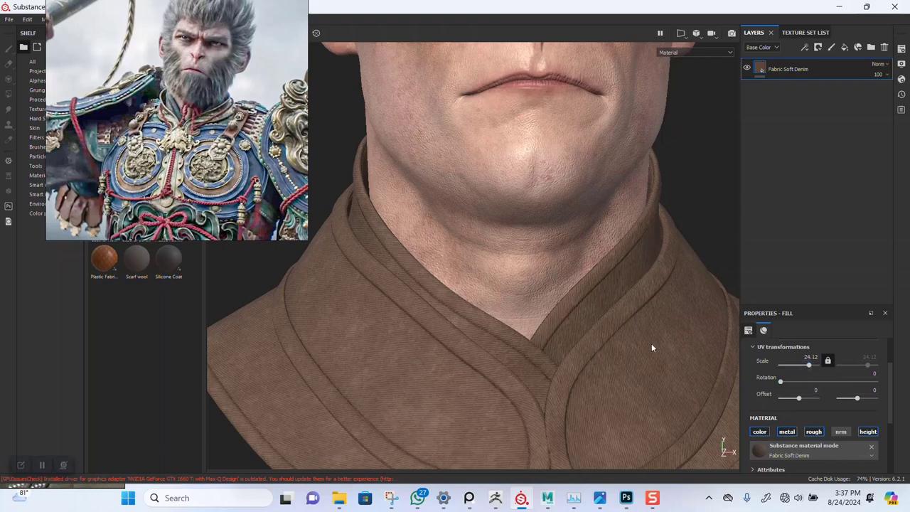
{"action": "right_click_drag", "start_coordinate": [475, 384], "coordinate": [481, 408], "text": "alt"}
{"action": "middle_click_drag", "start_coordinate": [481, 409], "coordinate": [532, 273], "text": "alt"}
{"action": "right_click_drag", "start_coordinate": [531, 272], "coordinate": [532, 396], "text": "alt"}
{"action": "scroll", "coordinate": [533, 396], "scroll_direction": "up", "scroll_amount": 5}
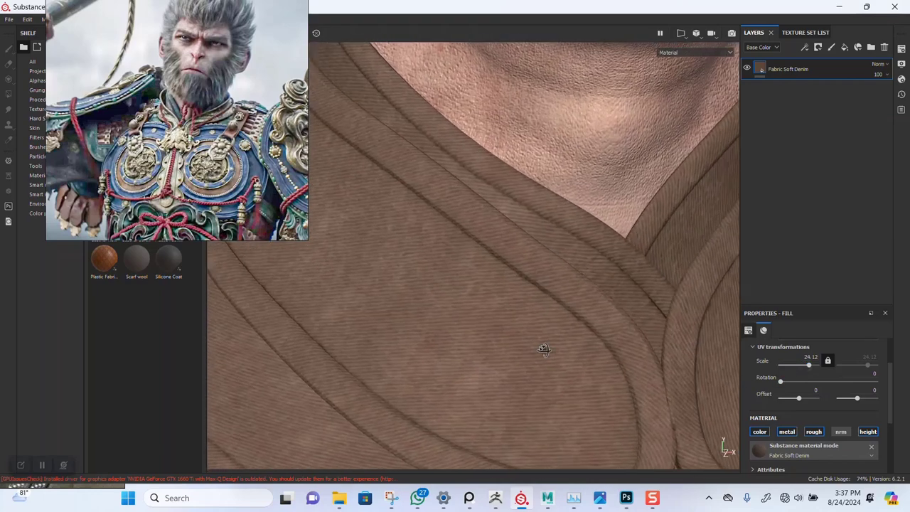
{"action": "left_click_drag", "start_coordinate": [538, 281], "coordinate": [535, 306], "text": "alt"}
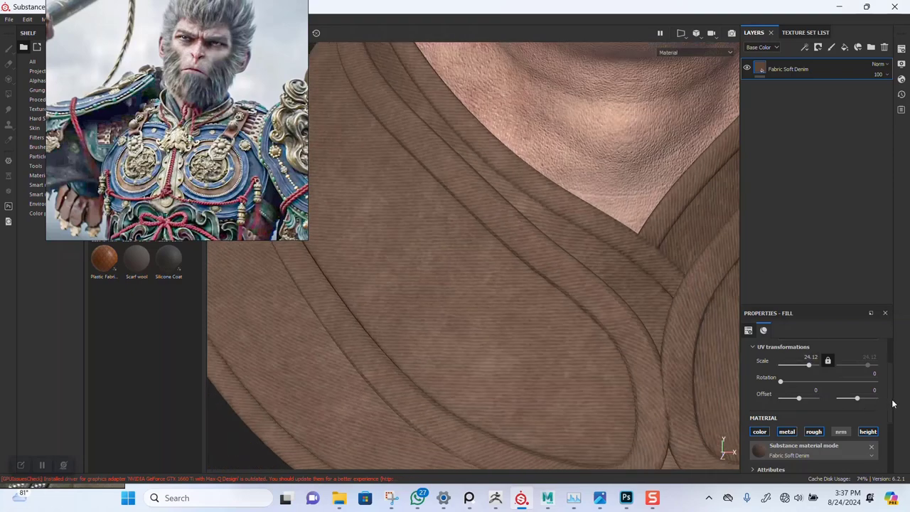
Change the Fabric Soft Denim layer's Denim Color to a very dark grey with saturation 0.098 and value 0.126.
{"action": "scroll", "coordinate": [817, 398], "scroll_direction": "down", "scroll_amount": 5}
{"action": "left_click", "coordinate": [806, 414]}
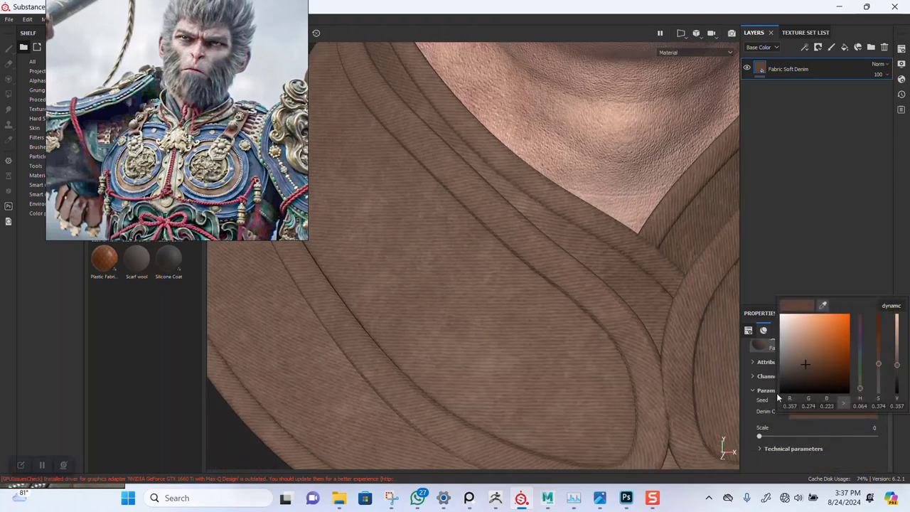
{"action": "left_click", "coordinate": [786, 383]}
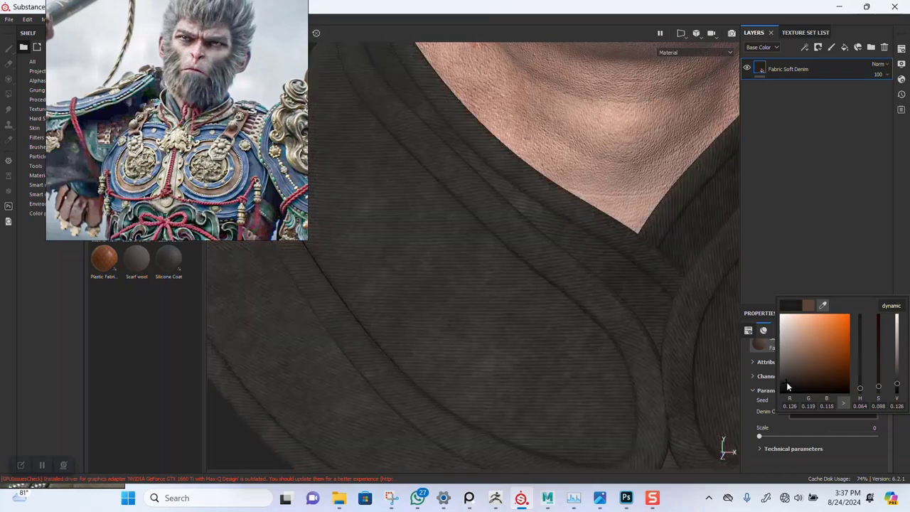
Shift the Fabric Soft Denim layer's Denim Color to a near-black blue and check it across the neck vest.
{"action": "mouse_move", "coordinate": [859, 372]}
{"action": "left_mouse_down"}
{"action": "mouse_move", "coordinate": [859, 321]}
{"action": "mouse_move", "coordinate": [896, 317]}
{"action": "left_mouse_up"}
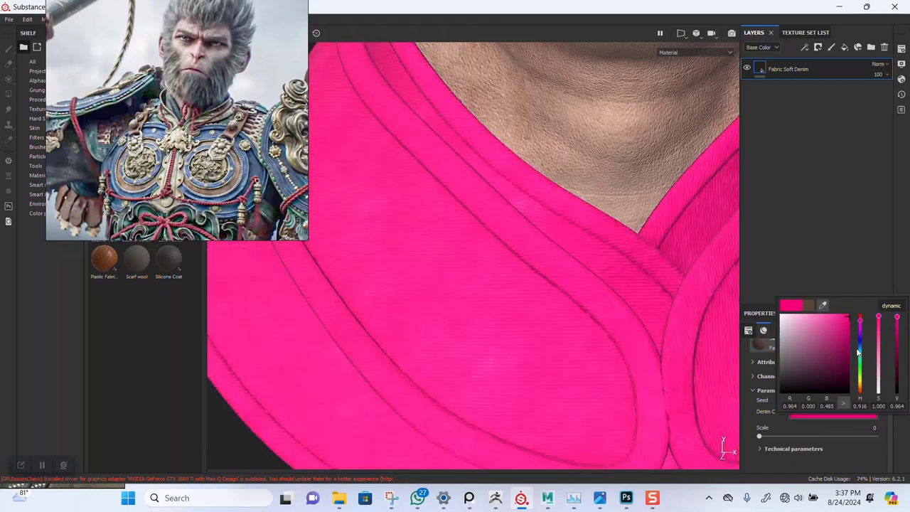
{"action": "left_click", "coordinate": [860, 343]}
{"action": "left_click_drag", "start_coordinate": [844, 373], "coordinate": [800, 390]}
{"action": "right_click_drag", "start_coordinate": [650, 302], "coordinate": [561, 222], "text": "alt"}
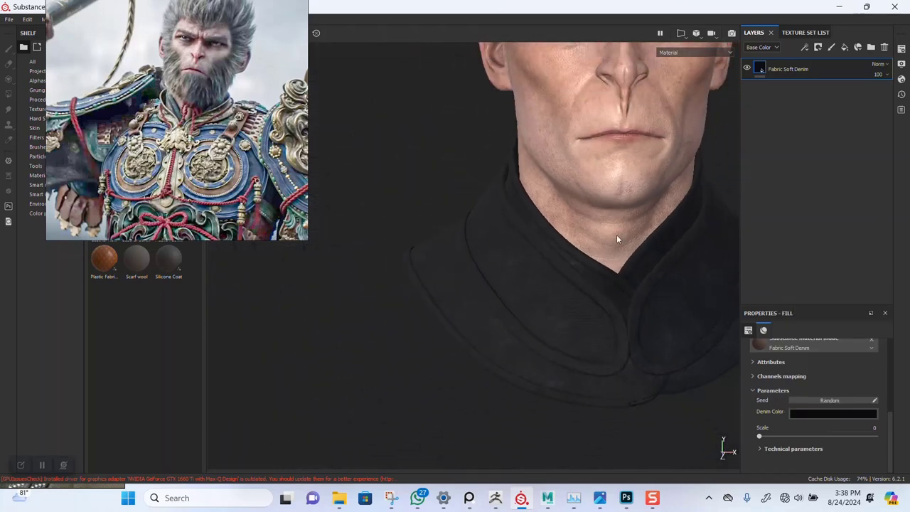
{"action": "middle_click_drag", "start_coordinate": [618, 238], "coordinate": [556, 247], "text": "alt"}
{"action": "right_click_drag", "start_coordinate": [569, 250], "coordinate": [628, 285], "text": "alt"}
{"action": "left_click_drag", "start_coordinate": [626, 285], "coordinate": [691, 155], "text": "alt"}
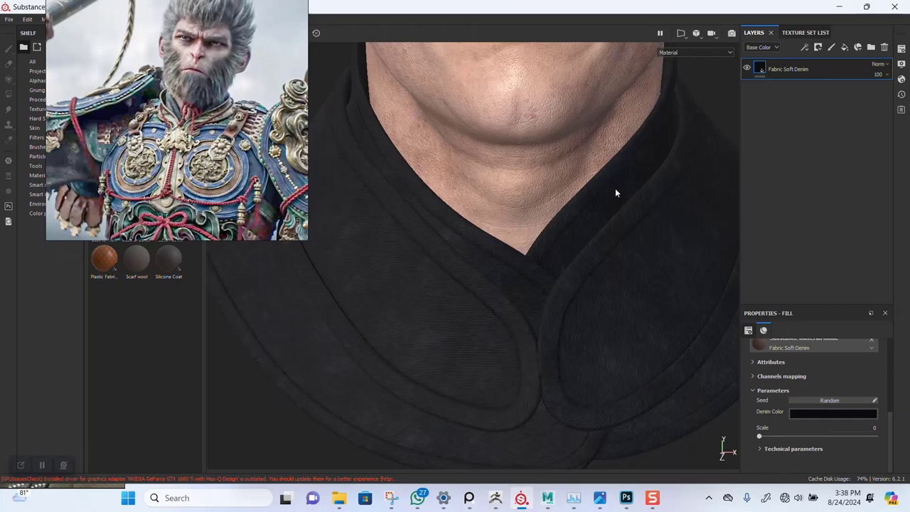
{"action": "left_click_drag", "start_coordinate": [615, 193], "coordinate": [590, 236], "text": "alt"}
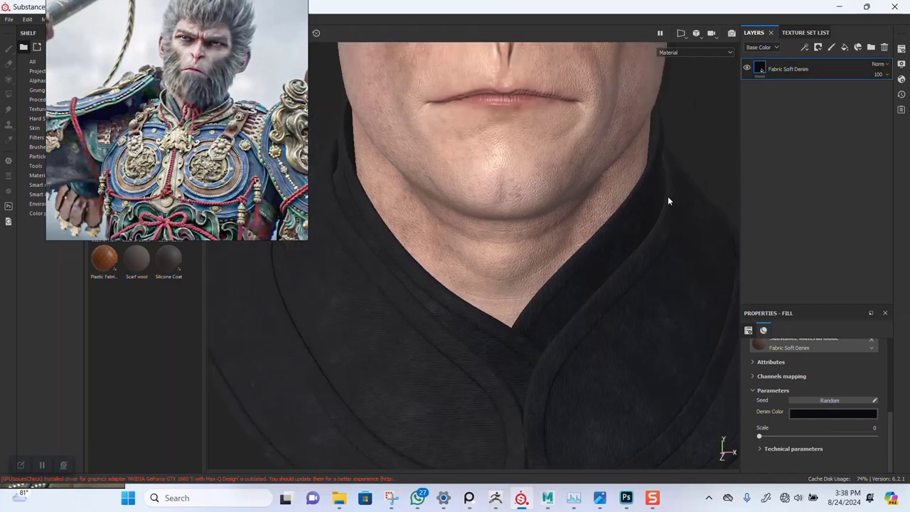
{"action": "right_click_drag", "start_coordinate": [604, 364], "coordinate": [672, 327], "text": "alt"}
{"action": "middle_click_drag", "start_coordinate": [711, 256], "coordinate": [617, 308], "text": "alt"}
{"action": "left_click_drag", "start_coordinate": [609, 297], "coordinate": [558, 312], "text": "alt"}
Add a black mask to the Fabric Soft Denim layer and move the armour reference clear of the shelf.
{"action": "right_click", "coordinate": [775, 67]}
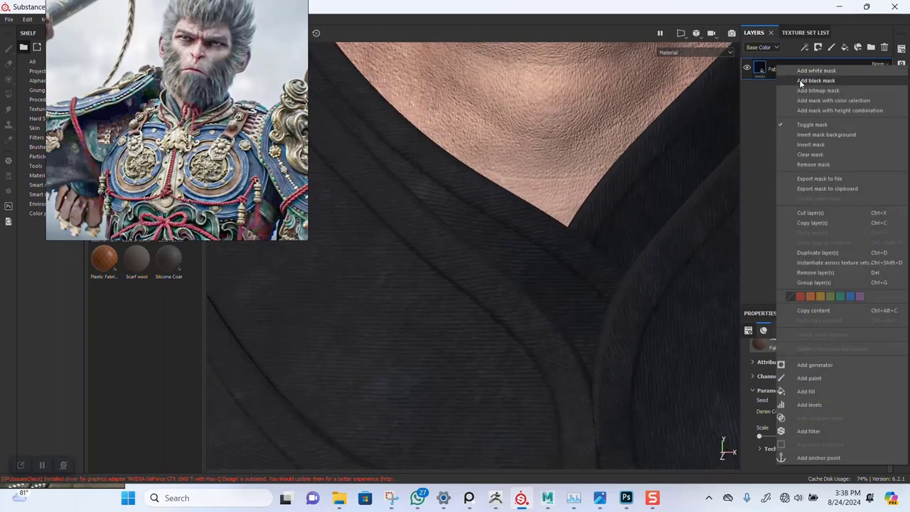
{"action": "left_click", "coordinate": [774, 78]}
{"action": "right_click_drag", "start_coordinate": [250, 212], "coordinate": [761, 115]}
{"action": "right_click_drag", "start_coordinate": [393, 313], "coordinate": [344, 186], "text": "alt"}
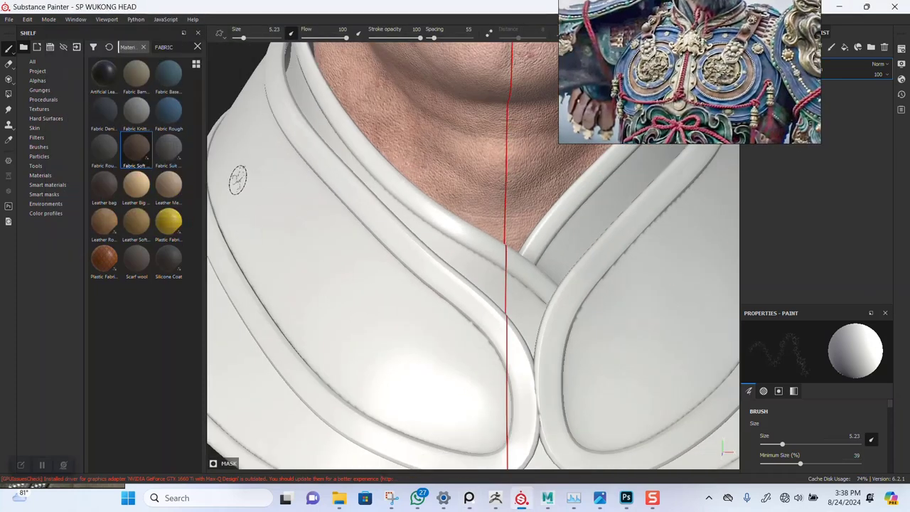
Reveal the denim only on the vest's base cloth using Polygon Fill in mesh mode, and return to the Paint tool.
{"action": "left_click", "coordinate": [8, 94]}
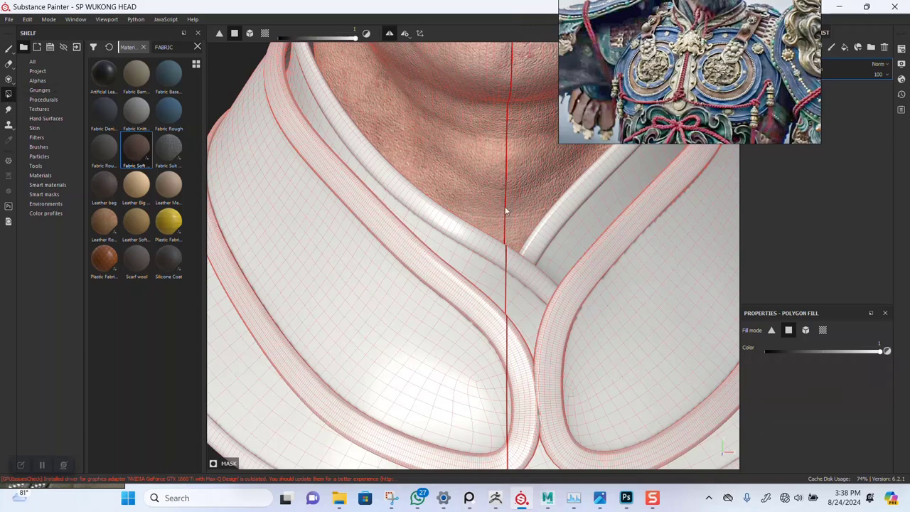
{"action": "left_click", "coordinate": [805, 331]}
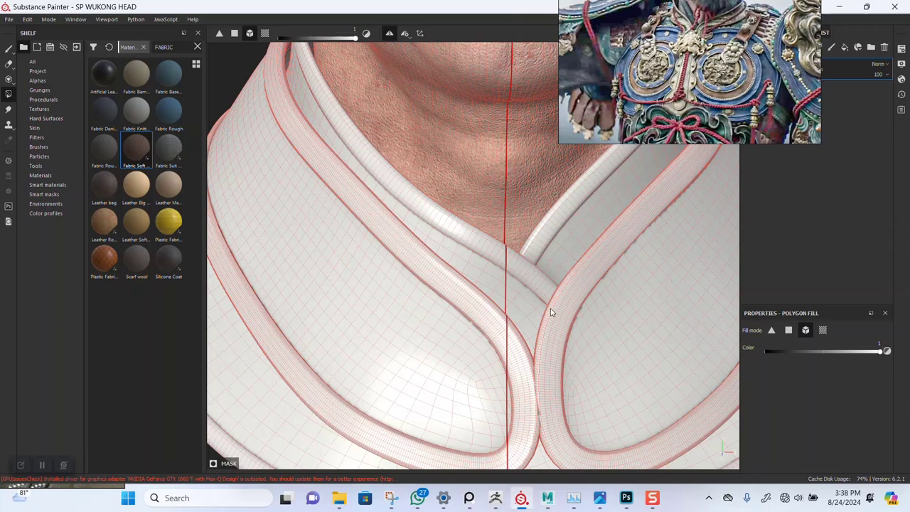
{"action": "left_click_drag", "start_coordinate": [487, 284], "coordinate": [447, 292], "text": "alt"}
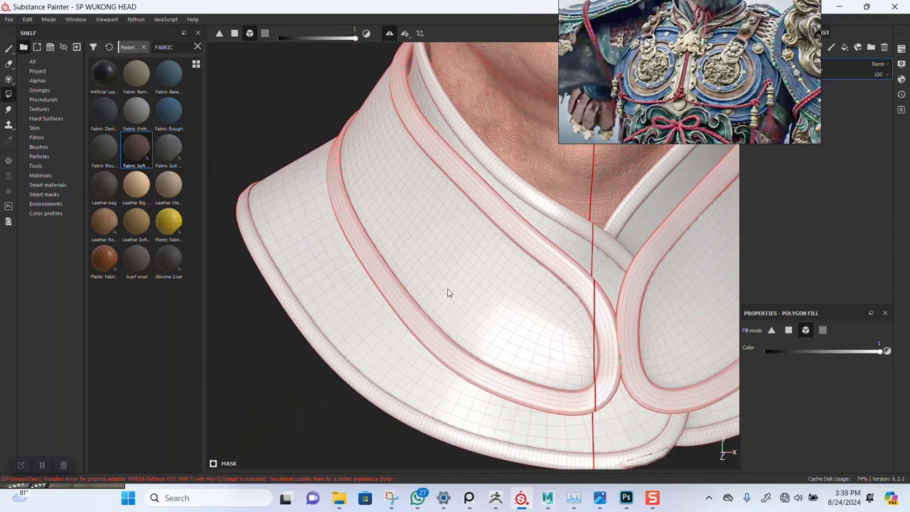
{"action": "left_click", "coordinate": [349, 307]}
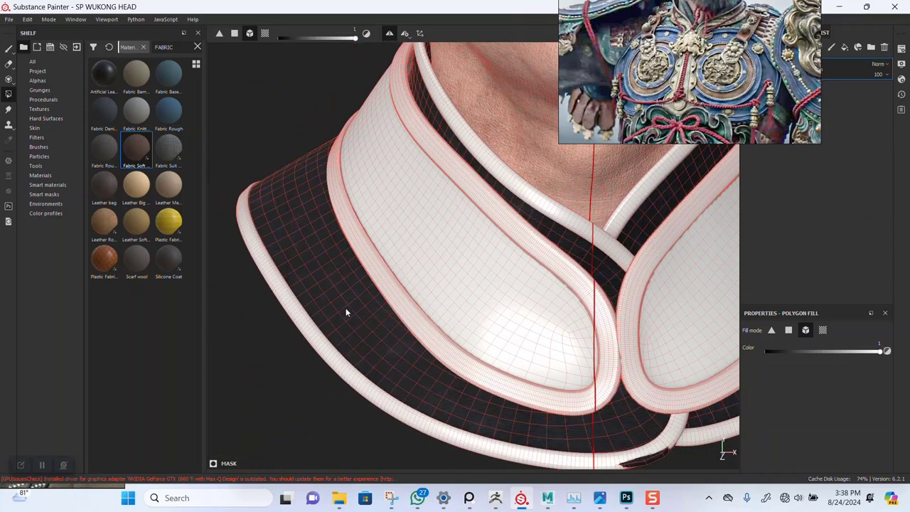
{"action": "left_click_drag", "start_coordinate": [444, 294], "coordinate": [347, 185], "text": "alt"}
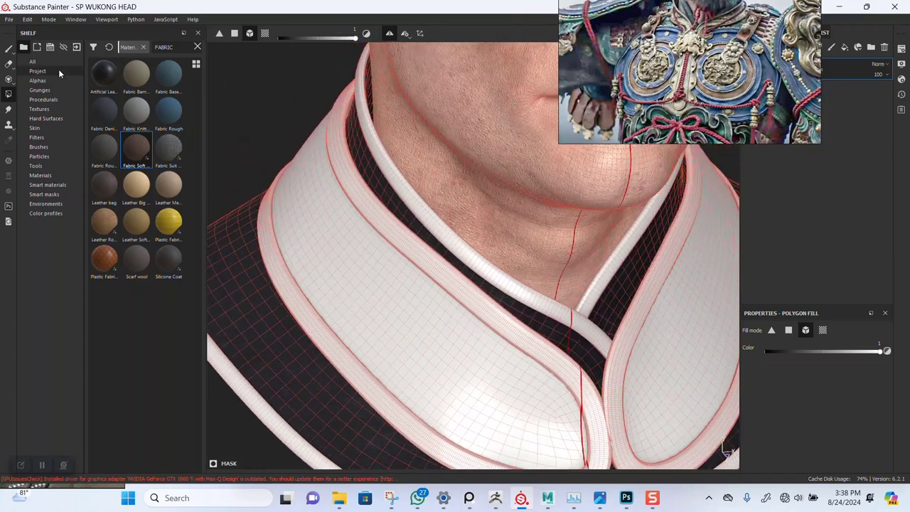
{"action": "left_click", "coordinate": [9, 48]}
Sample the teal of the reference's inner collar as the Denim Color and darken it to value 0.168.
{"action": "left_click_drag", "start_coordinate": [384, 229], "coordinate": [443, 202], "text": "alt"}
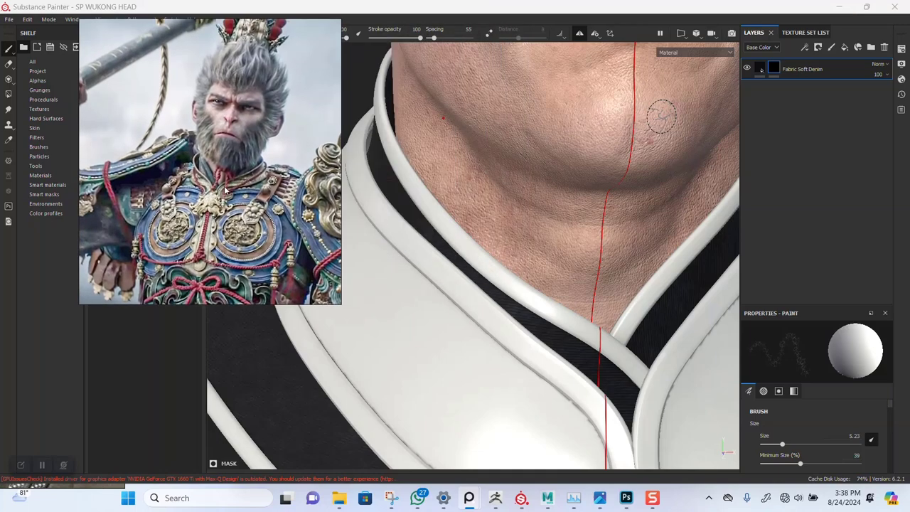
{"action": "right_click_drag", "start_coordinate": [661, 116], "coordinate": [694, 205], "text": "alt"}
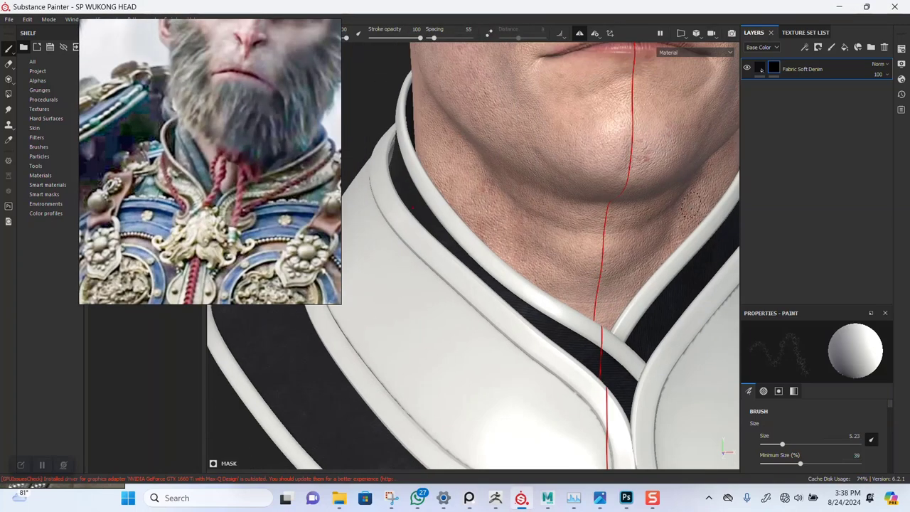
{"action": "left_click", "coordinate": [761, 68]}
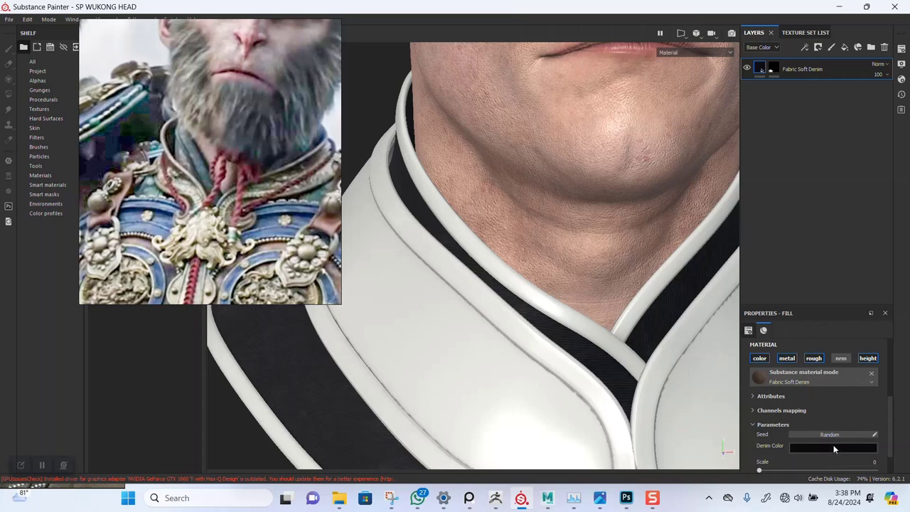
{"action": "left_click", "coordinate": [831, 444]}
{"action": "left_click", "coordinate": [822, 336]}
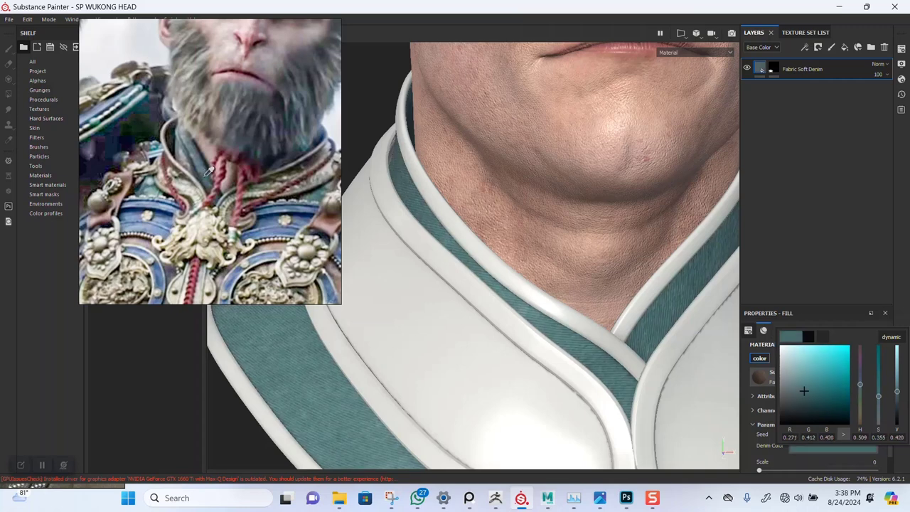
{"action": "left_click", "coordinate": [208, 171]}
{"action": "left_click_drag", "start_coordinate": [900, 394], "coordinate": [899, 413]}
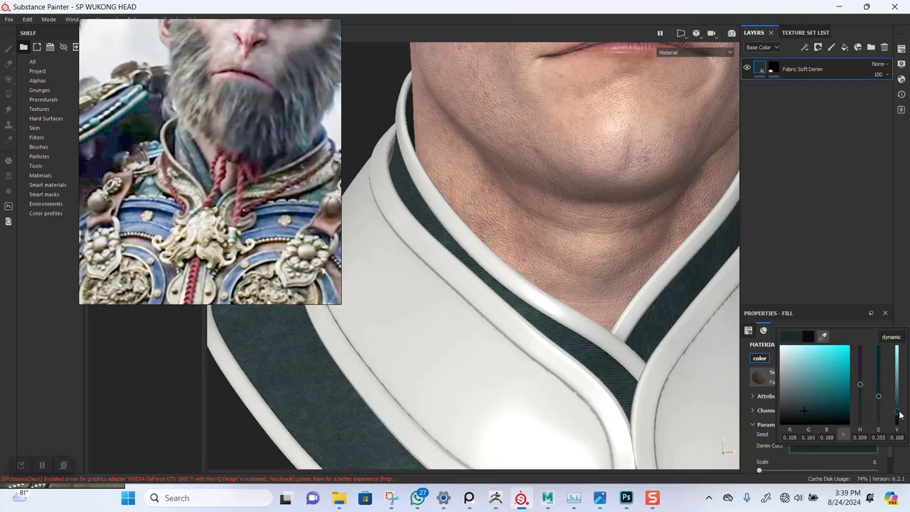
Examine the dark teal denim on the collar and vest from several angles against the armour reference.
{"action": "right_click_drag", "start_coordinate": [513, 264], "coordinate": [538, 306], "text": "alt"}
{"action": "middle_click_drag", "start_coordinate": [558, 313], "coordinate": [500, 243], "text": "alt"}
{"action": "right_click_drag", "start_coordinate": [500, 244], "coordinate": [516, 279], "text": "alt"}
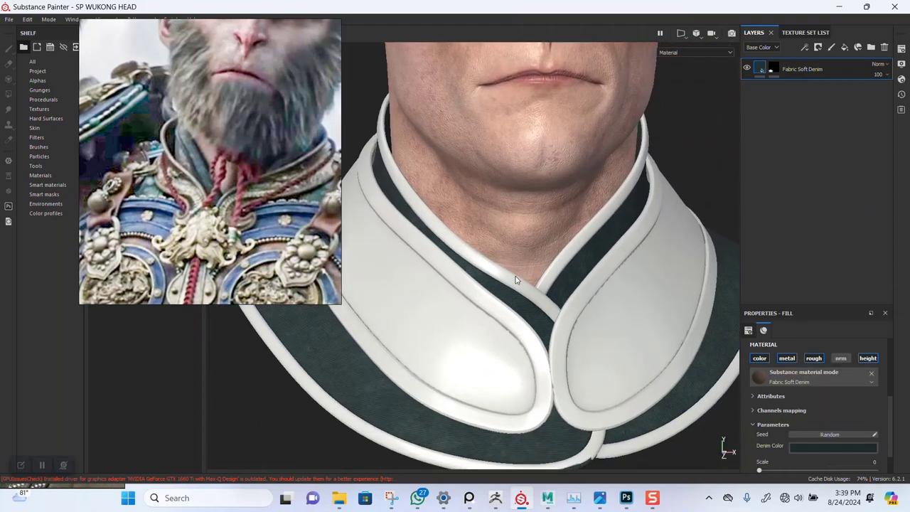
{"action": "left_click_drag", "start_coordinate": [516, 279], "coordinate": [513, 313], "text": "alt"}
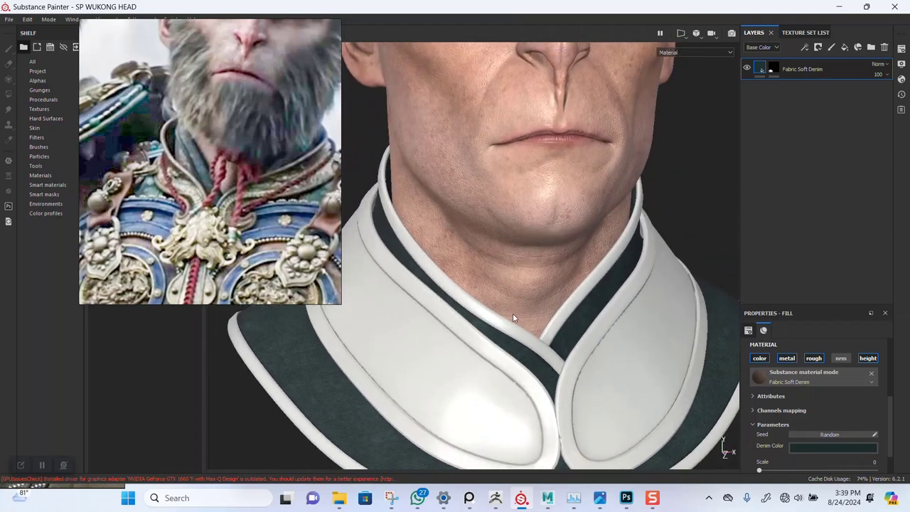
{"action": "middle_click_drag", "start_coordinate": [513, 318], "coordinate": [493, 274], "text": "alt"}
{"action": "left_click_drag", "start_coordinate": [493, 274], "coordinate": [493, 306], "text": "alt"}
{"action": "right_click_drag", "start_coordinate": [483, 341], "coordinate": [515, 430], "text": "alt"}
{"action": "middle_click_drag", "start_coordinate": [522, 325], "coordinate": [561, 250], "text": "alt"}
{"action": "left_click_drag", "start_coordinate": [547, 254], "coordinate": [548, 264], "text": "alt"}
{"action": "middle_click_drag", "start_coordinate": [548, 264], "coordinate": [518, 365], "text": "alt"}
{"action": "right_click_drag", "start_coordinate": [518, 365], "coordinate": [453, 269], "text": "alt"}
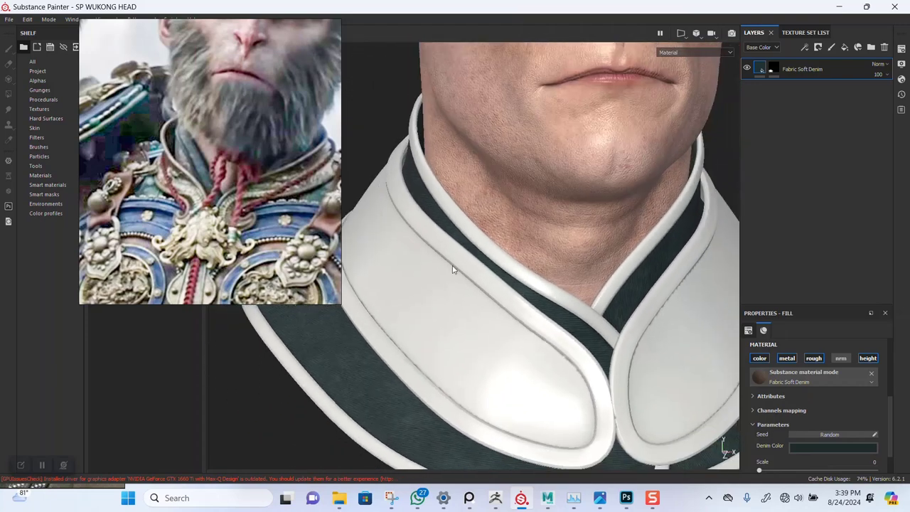
{"action": "middle_click_drag", "start_coordinate": [495, 285], "coordinate": [477, 234], "text": "alt"}
{"action": "left_click_drag", "start_coordinate": [501, 263], "coordinate": [487, 265], "text": "alt"}
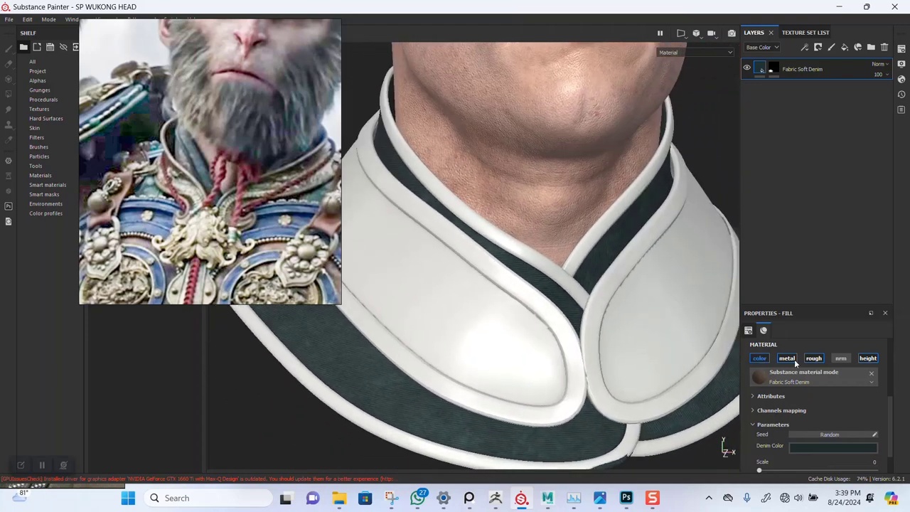
{"action": "left_click", "coordinate": [851, 449]}
{"action": "left_click_drag", "start_coordinate": [497, 288], "coordinate": [476, 284], "text": "alt"}
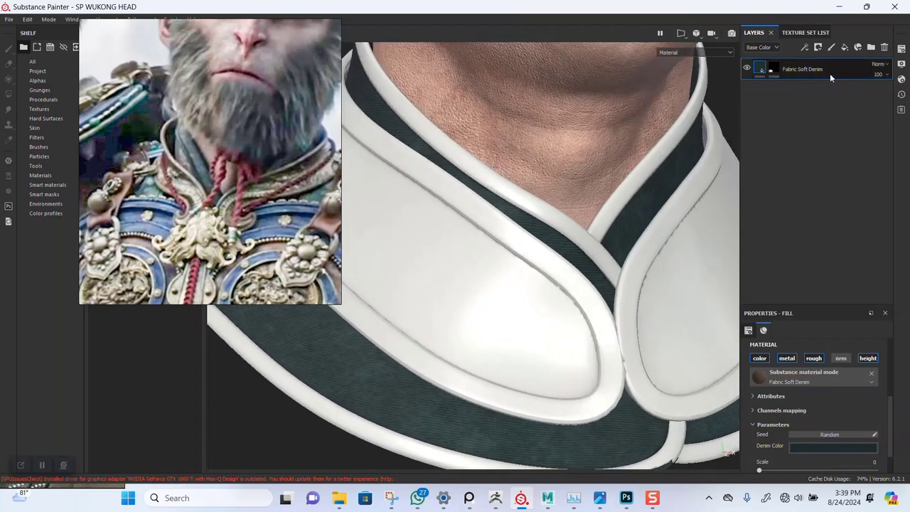
{"action": "key", "text": "ctrl+d"}
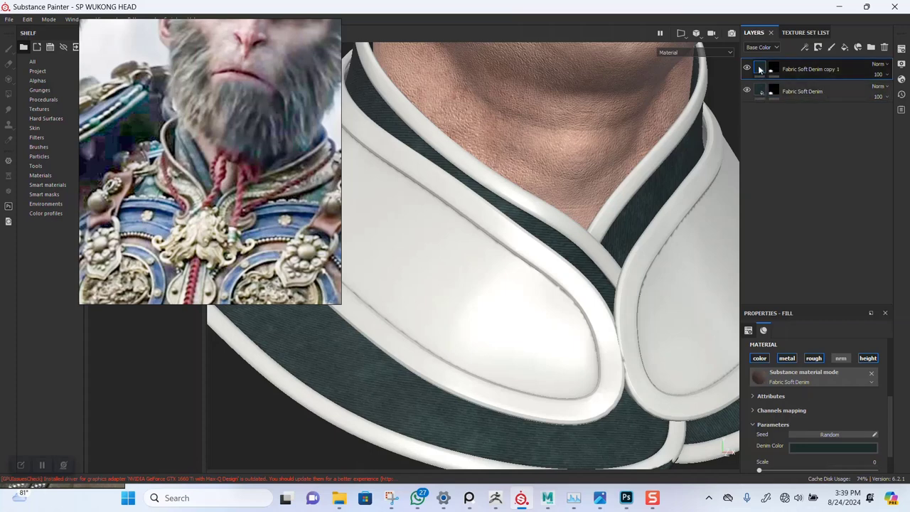
{"action": "right_click", "coordinate": [773, 68]}
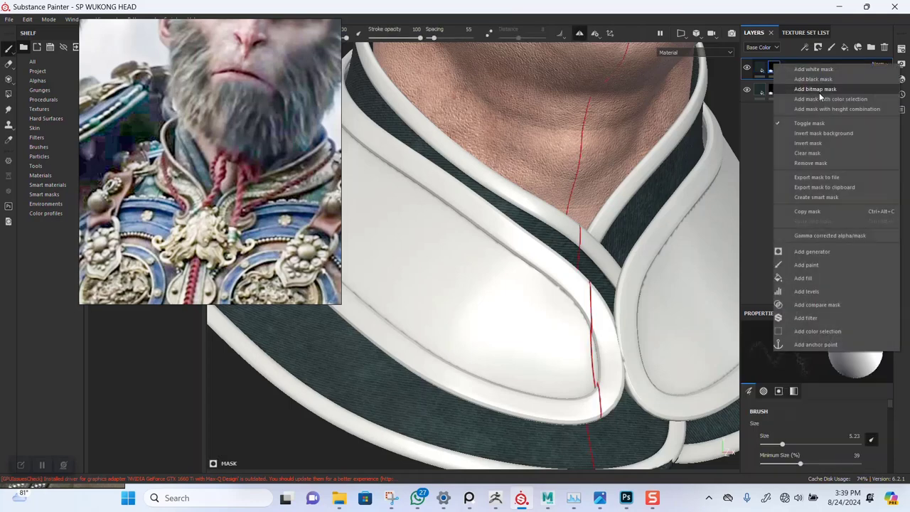
{"action": "left_click", "coordinate": [812, 77]}
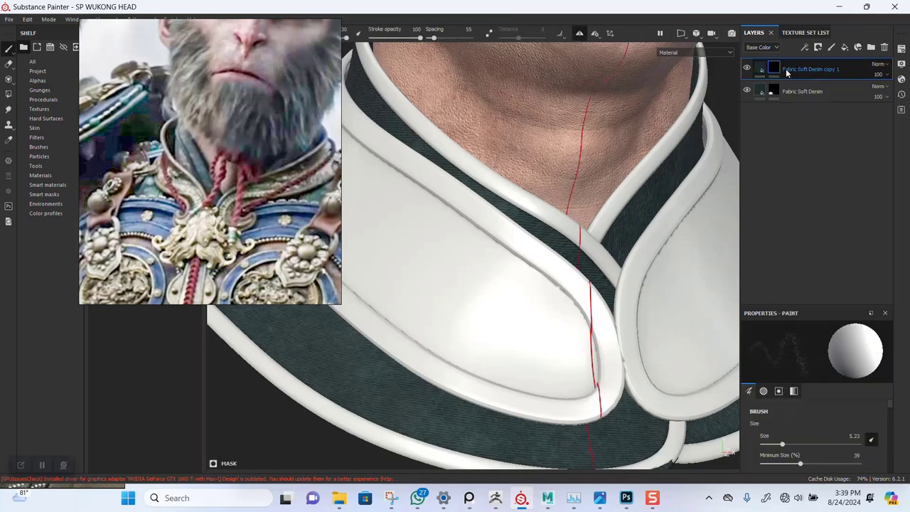
{"action": "key", "text": "Delete"}
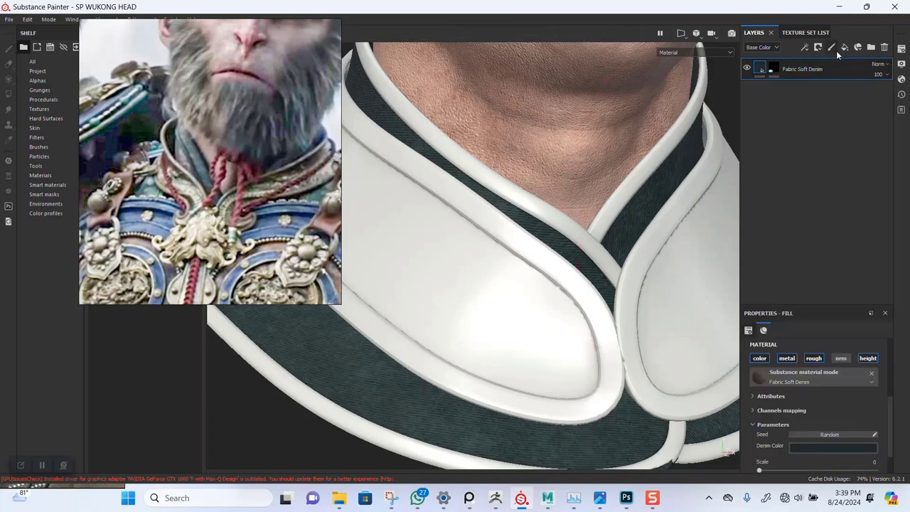
Add a fill layer above the denim with a base color sampled from the reference collar, darkened to near-black teal with value 0.009.
{"action": "left_click", "coordinate": [844, 47]}
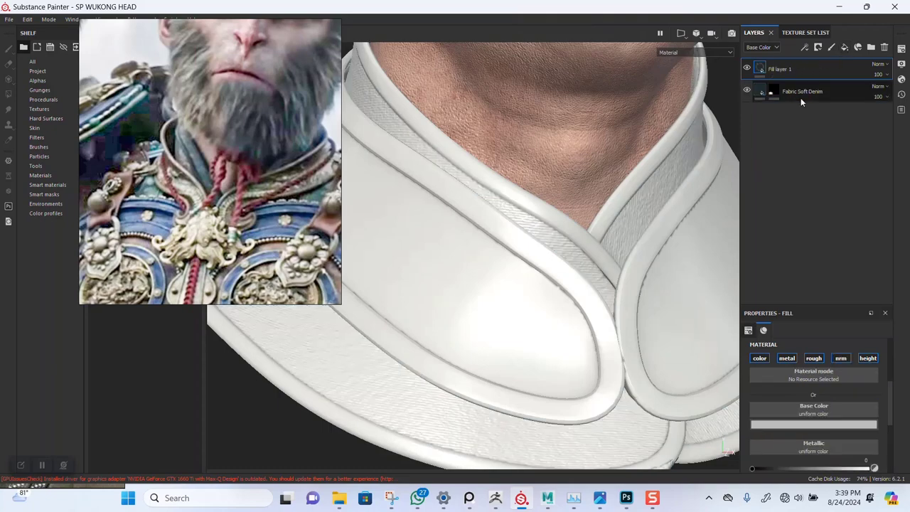
{"action": "left_click", "coordinate": [790, 426]}
{"action": "left_click_drag", "start_coordinate": [822, 317], "coordinate": [202, 173]}
{"action": "left_click_drag", "start_coordinate": [796, 368], "coordinate": [796, 371]}
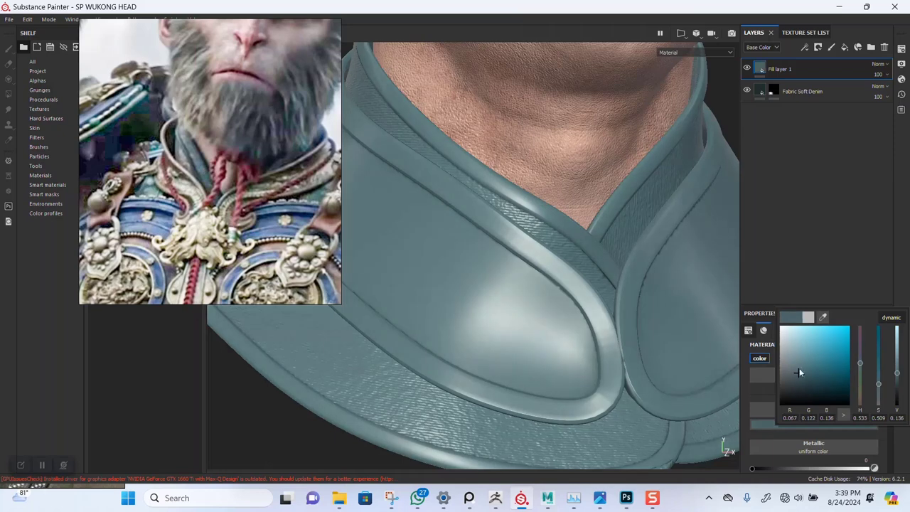
{"action": "left_click", "coordinate": [797, 395]}
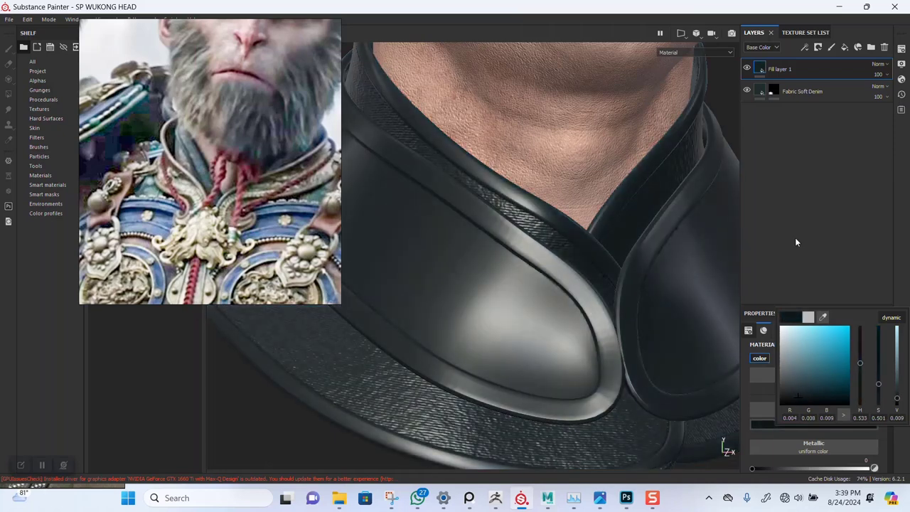
Raise the new fill layer's roughness to 0.784 and check the matte finish on the vest.
{"action": "scroll", "coordinate": [813, 426], "scroll_direction": "down", "scroll_amount": 3}
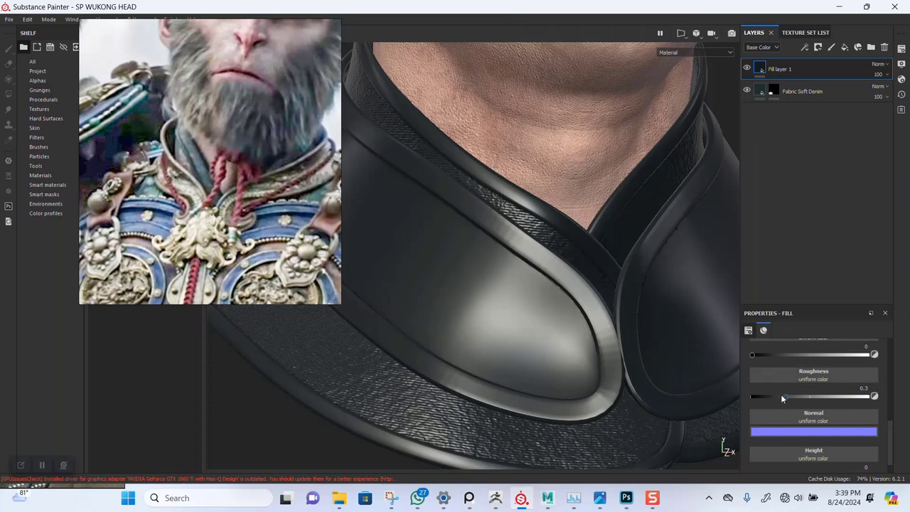
{"action": "left_click_drag", "start_coordinate": [781, 398], "coordinate": [845, 400]}
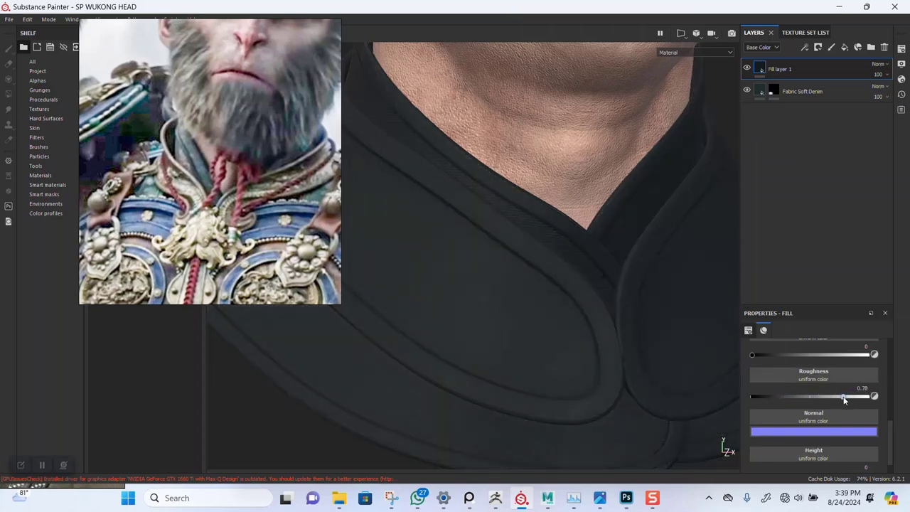
{"action": "left_click_drag", "start_coordinate": [563, 252], "coordinate": [560, 254], "text": "alt"}
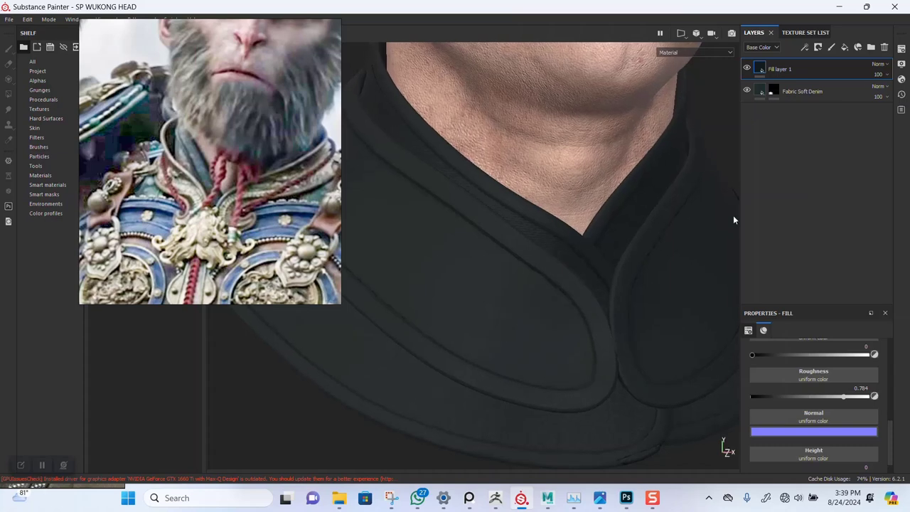
Add a black mask to the top fill layer and fill it with the BnW Spots 1 grayscale procedural.
{"action": "right_click", "coordinate": [759, 68]}
{"action": "left_click", "coordinate": [788, 85]}
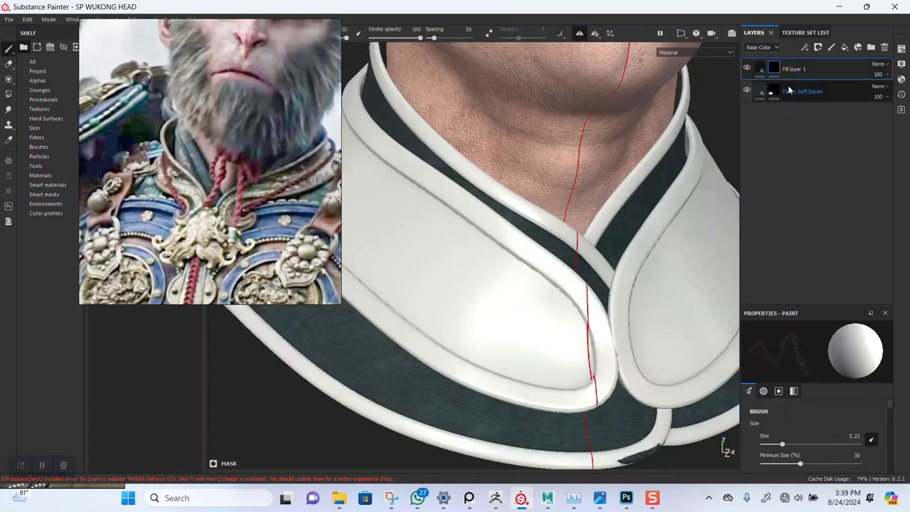
{"action": "right_click", "coordinate": [774, 67]}
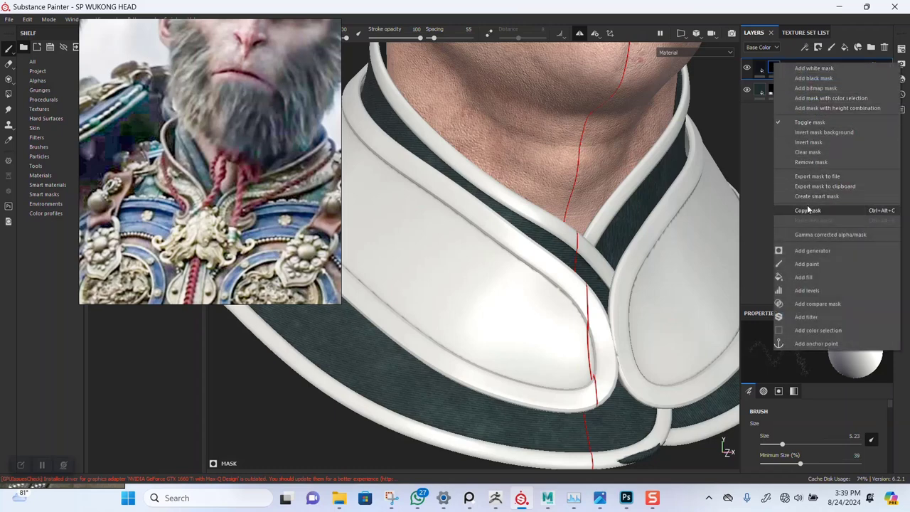
{"action": "left_click", "coordinate": [806, 276]}
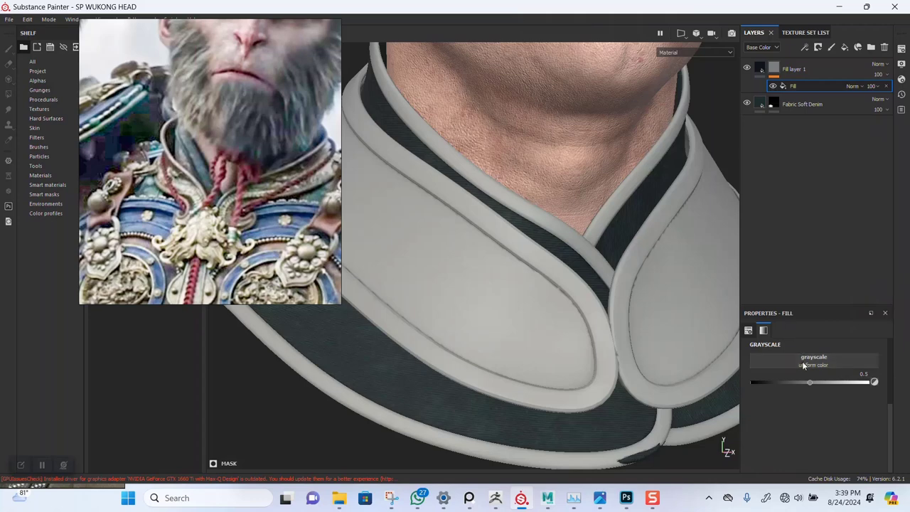
{"action": "left_click", "coordinate": [805, 362]}
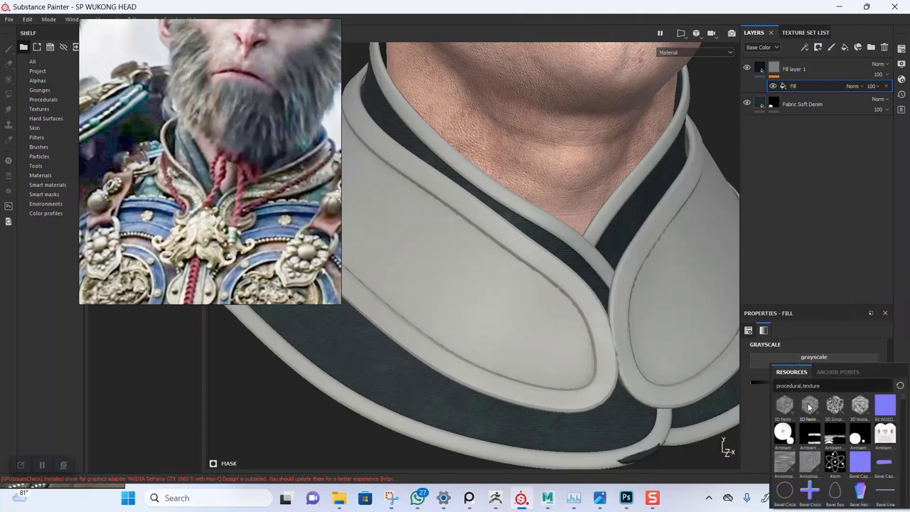
{"action": "type", "text": "BW"}
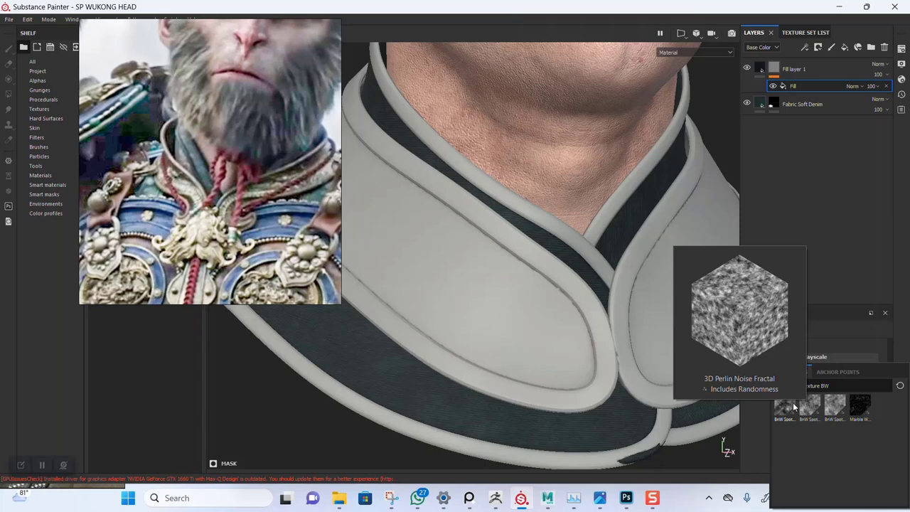
{"action": "left_click", "coordinate": [784, 407]}
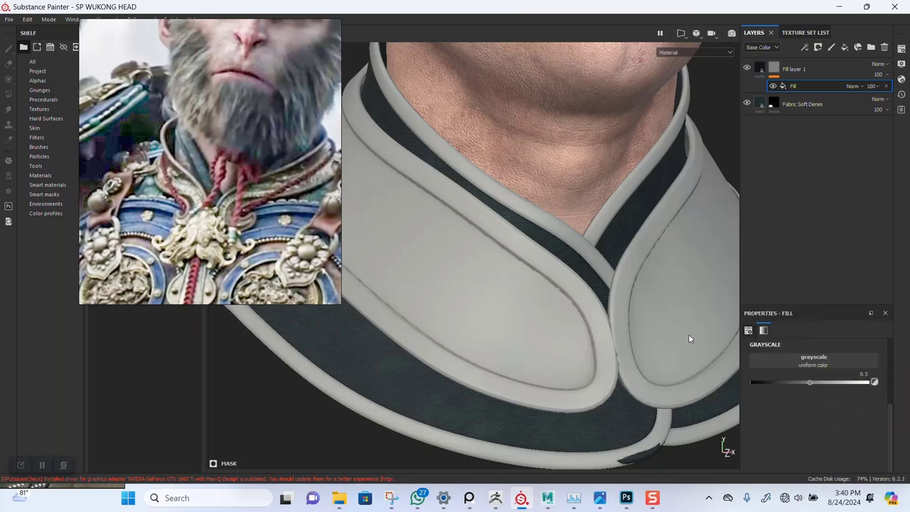
{"action": "right_click_drag", "start_coordinate": [294, 246], "coordinate": [207, 218]}
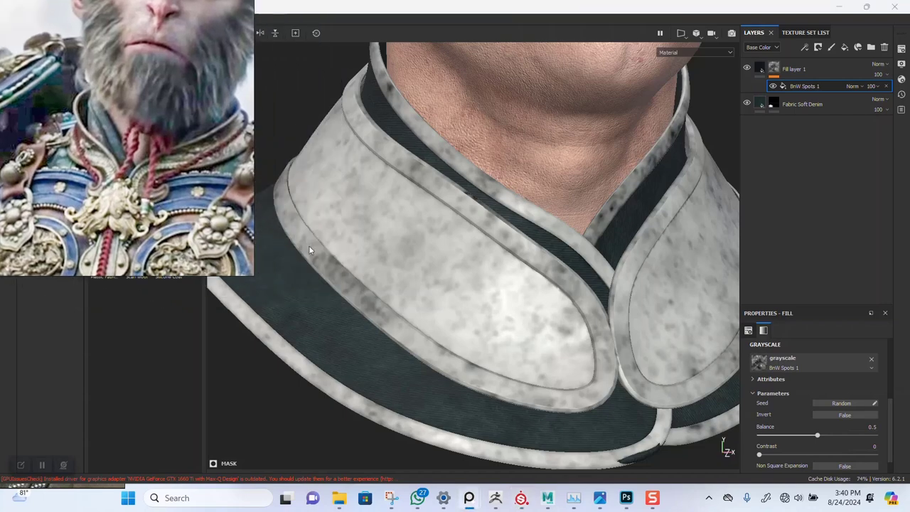
{"action": "scroll", "coordinate": [480, 291], "scroll_direction": "up", "scroll_amount": 3}
{"action": "left_click_drag", "start_coordinate": [483, 294], "coordinate": [464, 249], "text": "alt"}
Darken the top fill layer's base color to near-black blue with hue 0.569, saturation 0.296 and value 0.005.
{"action": "left_click", "coordinate": [759, 68]}
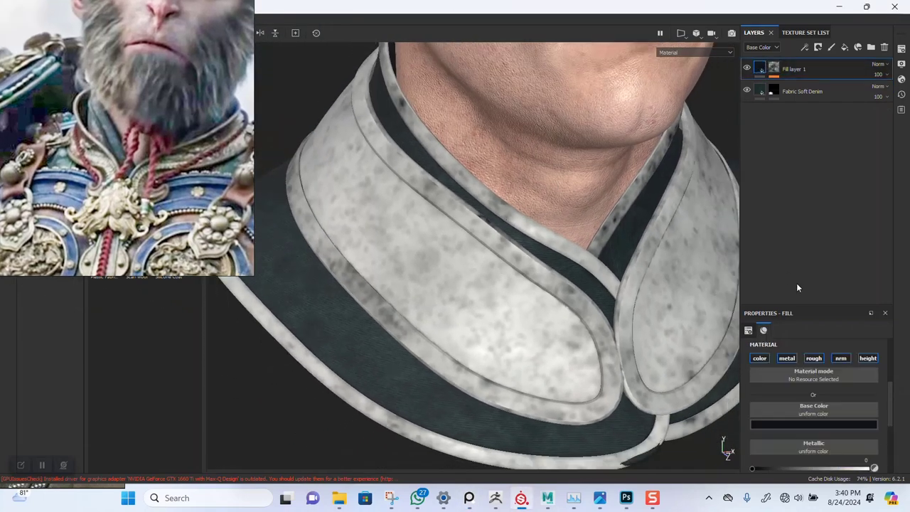
{"action": "left_click", "coordinate": [820, 422]}
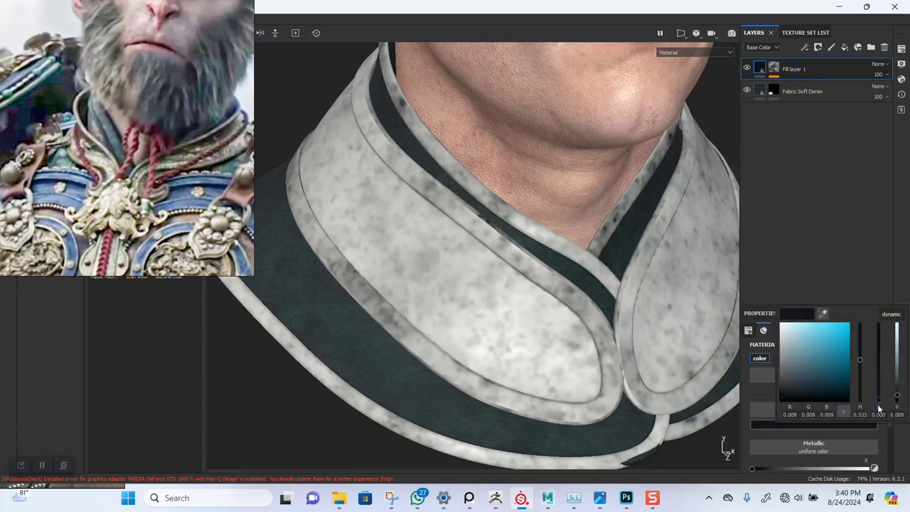
{"action": "left_click_drag", "start_coordinate": [879, 411], "coordinate": [896, 403]}
{"action": "mouse_move", "coordinate": [860, 364]}
{"action": "left_mouse_down"}
{"action": "mouse_move", "coordinate": [860, 381]}
{"action": "mouse_move", "coordinate": [862, 359]}
{"action": "left_mouse_up"}
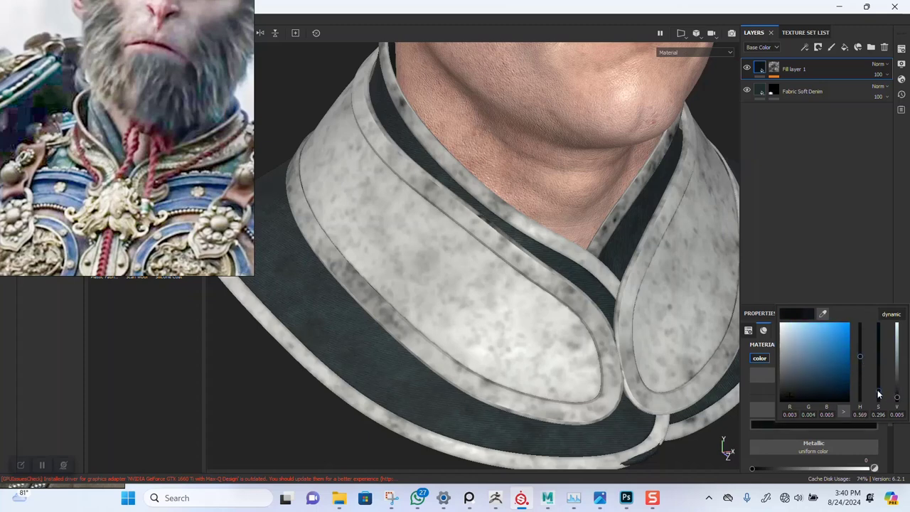
Examine the spotted variation on the vest up close, comparing it with the top fill layer hidden and shown.
{"action": "right_click_drag", "start_coordinate": [619, 286], "coordinate": [538, 378], "text": "alt"}
{"action": "left_click_drag", "start_coordinate": [538, 378], "coordinate": [558, 317], "text": "alt"}
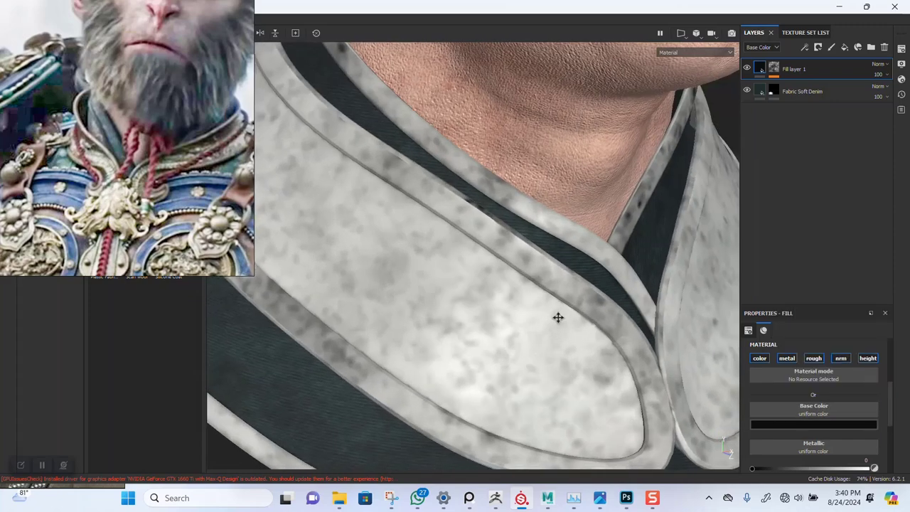
{"action": "middle_click_drag", "start_coordinate": [558, 317], "coordinate": [625, 192], "text": "alt"}
{"action": "left_click_drag", "start_coordinate": [568, 264], "coordinate": [573, 313], "text": "alt"}
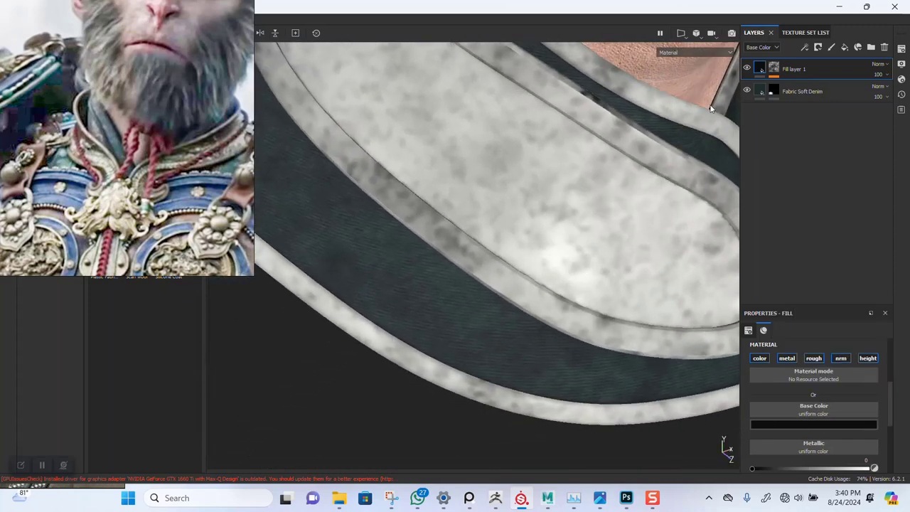
{"action": "left_click", "coordinate": [748, 67]}
{"action": "left_click", "coordinate": [748, 67]}
{"action": "left_click", "coordinate": [748, 68]}
{"action": "left_click", "coordinate": [747, 68]}
Replace the Fabric Soft Denim layer's painted mask with an empty black mask.
{"action": "left_click", "coordinate": [775, 91]}
{"action": "right_click", "coordinate": [772, 91]}
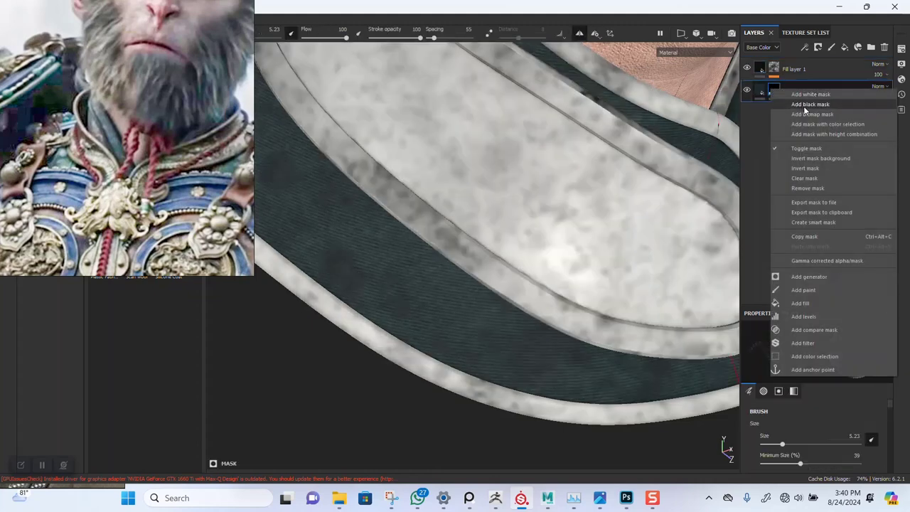
{"action": "left_click", "coordinate": [806, 110]}
{"action": "left_click", "coordinate": [766, 91]}
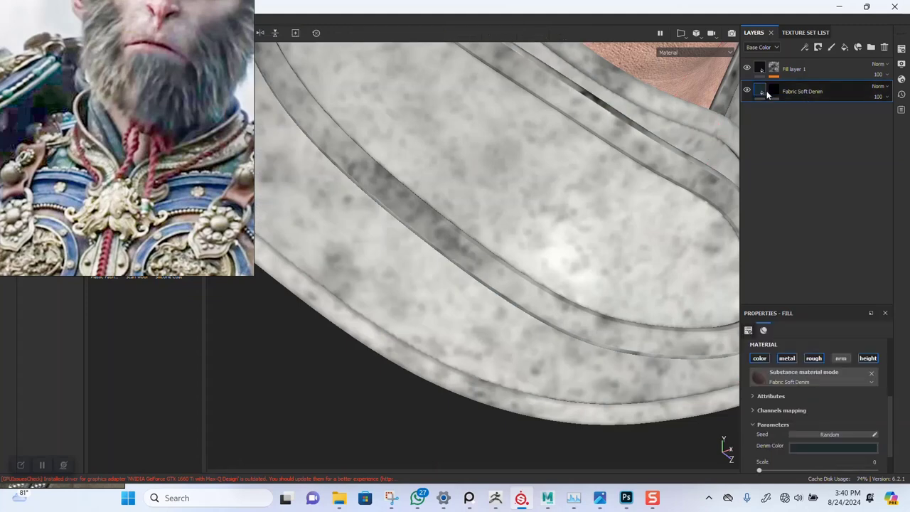
{"action": "right_click", "coordinate": [766, 90]}
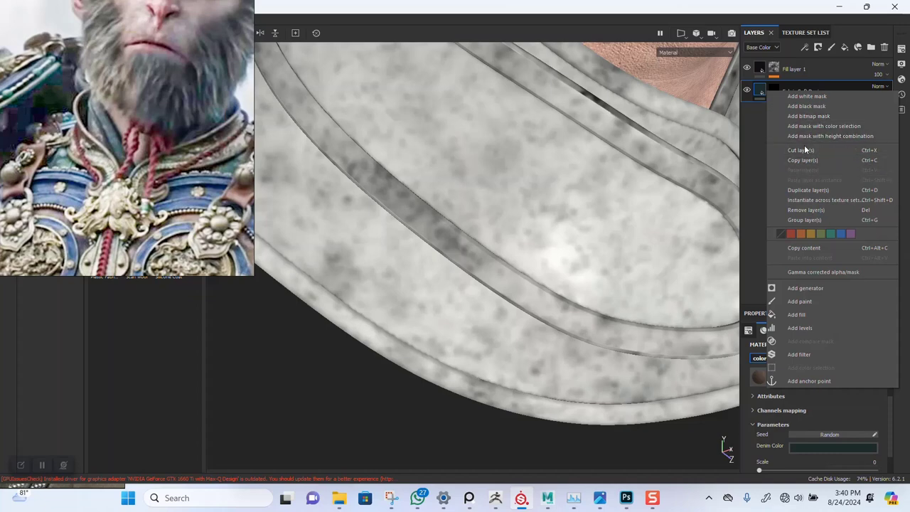
{"action": "left_click", "coordinate": [740, 157]}
Remove the mask from the Fabric Soft Denim layer and compare the vest with the top fill layer hidden and shown.
{"action": "left_click", "coordinate": [773, 94]}
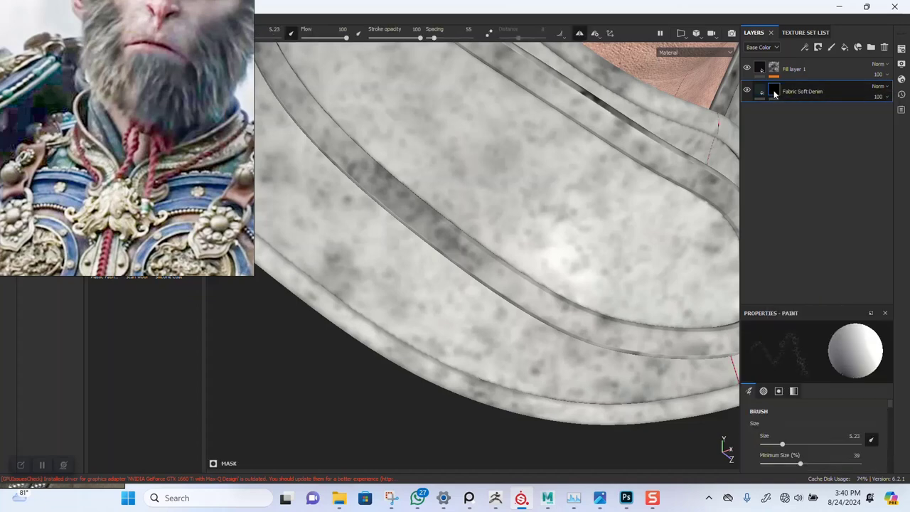
{"action": "right_click", "coordinate": [773, 94]}
{"action": "left_click", "coordinate": [807, 192]}
{"action": "left_click", "coordinate": [746, 68]}
{"action": "left_click", "coordinate": [747, 69]}
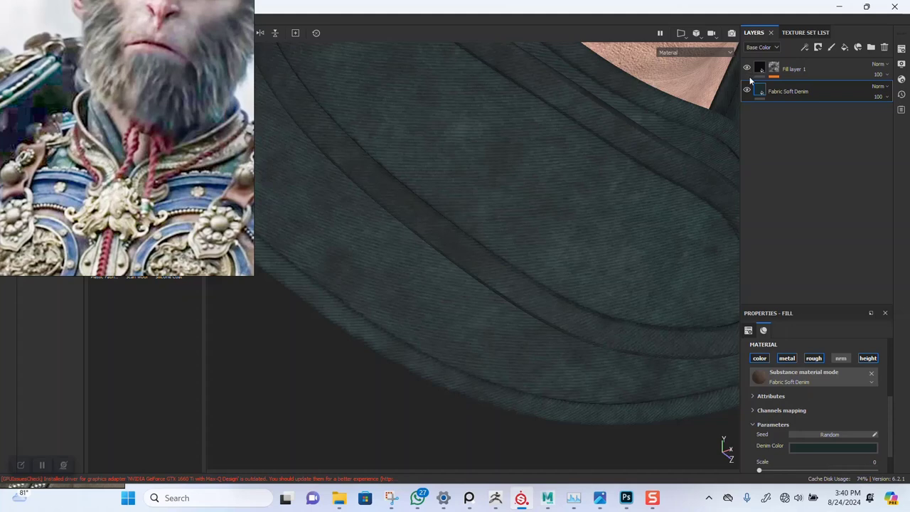
Switch the BnW Spots 1 fill in the top layer's mask to Tri-planar projection.
{"action": "scroll", "coordinate": [873, 397], "scroll_direction": "up", "scroll_amount": 2}
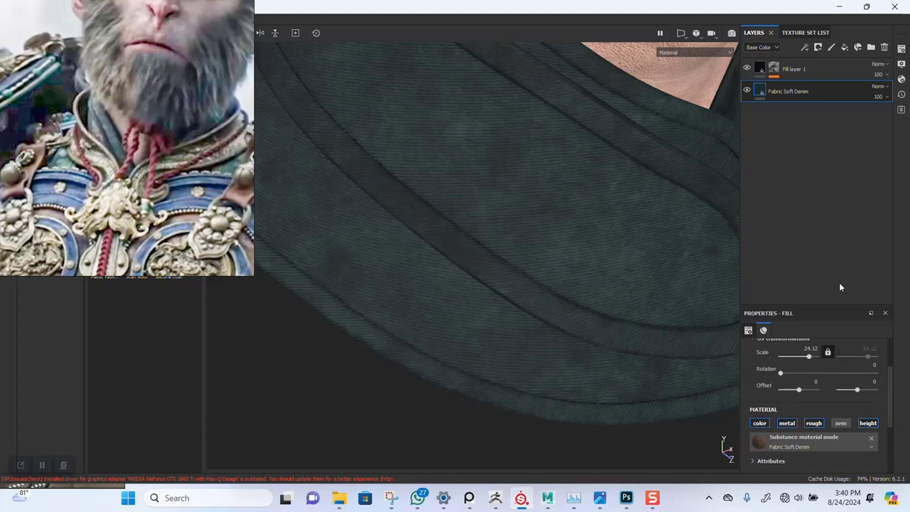
{"action": "left_click", "coordinate": [774, 68]}
{"action": "left_click", "coordinate": [795, 87]}
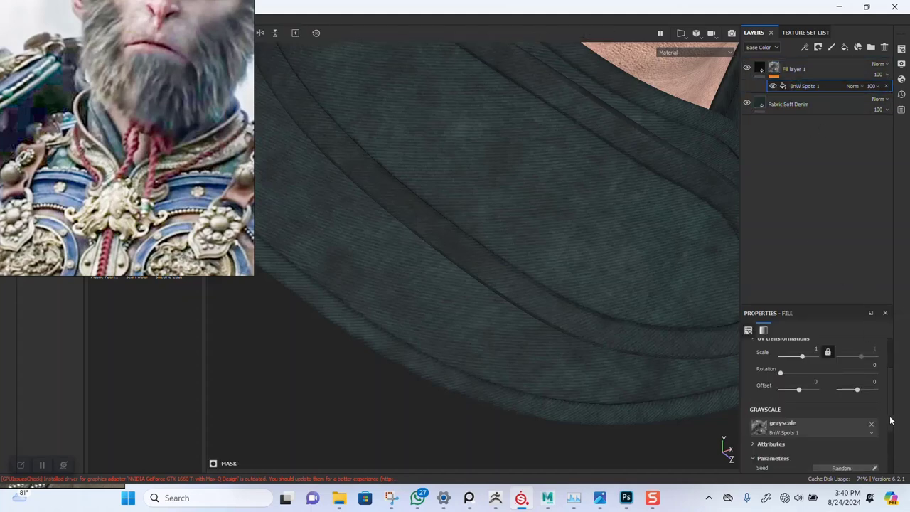
{"action": "left_click_drag", "start_coordinate": [889, 420], "coordinate": [890, 375]}
{"action": "left_click", "coordinate": [826, 364]}
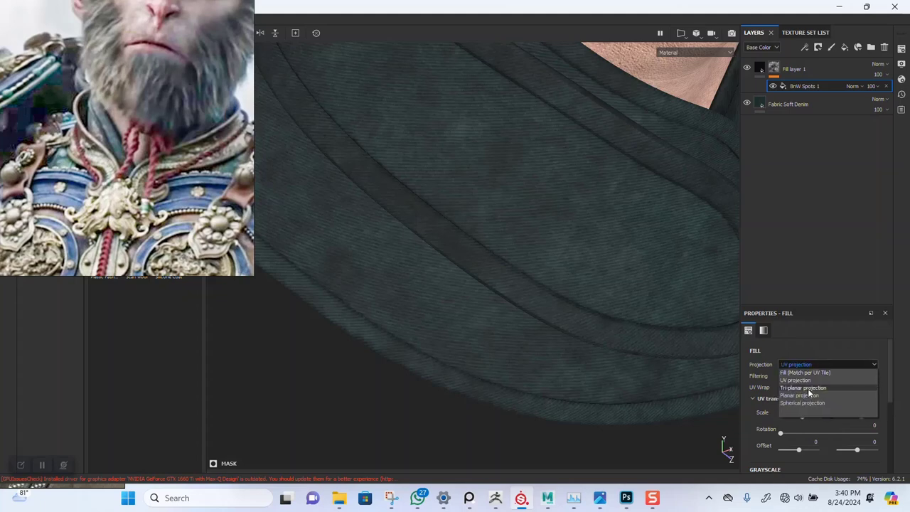
{"action": "left_click", "coordinate": [802, 375]}
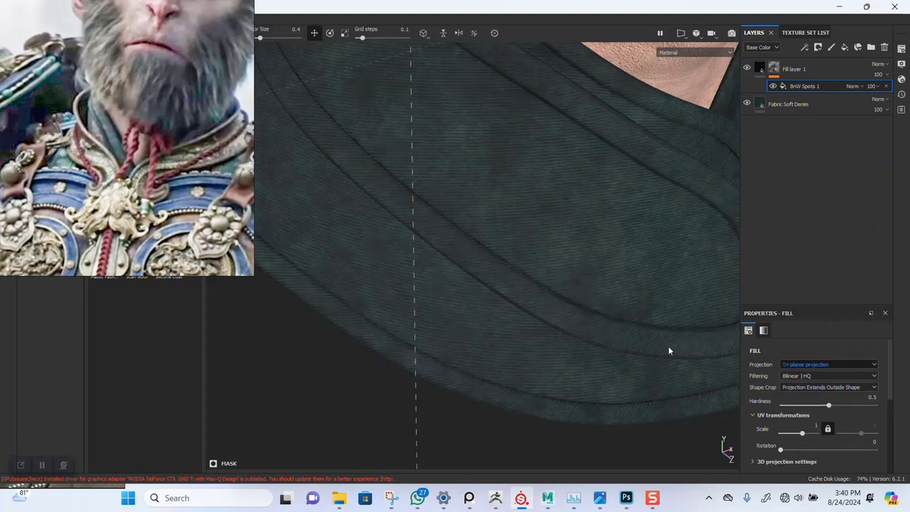
Try a UV scale of 15.37 on the BnW Spots 1 mask fill and undo it.
{"action": "left_click", "coordinate": [807, 434]}
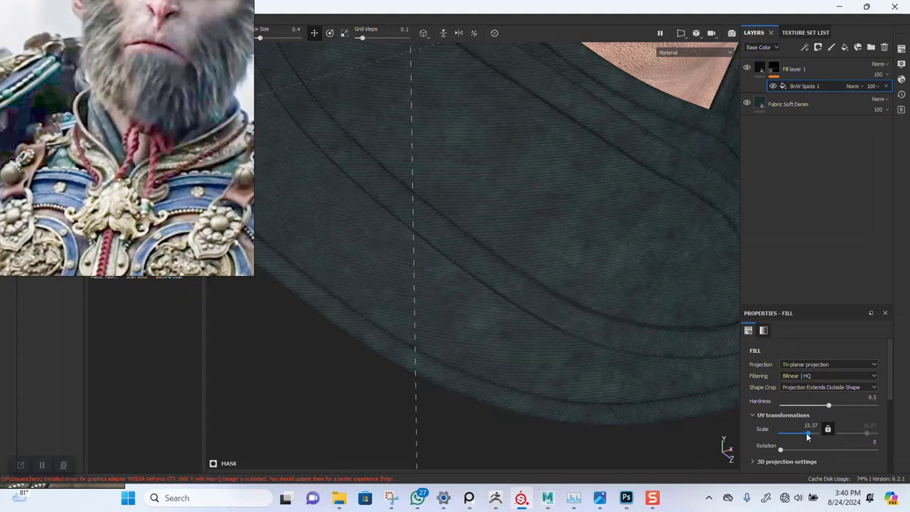
{"action": "key", "text": "ctrl+z"}
{"action": "scroll", "coordinate": [567, 233], "scroll_direction": "down", "scroll_amount": 2}
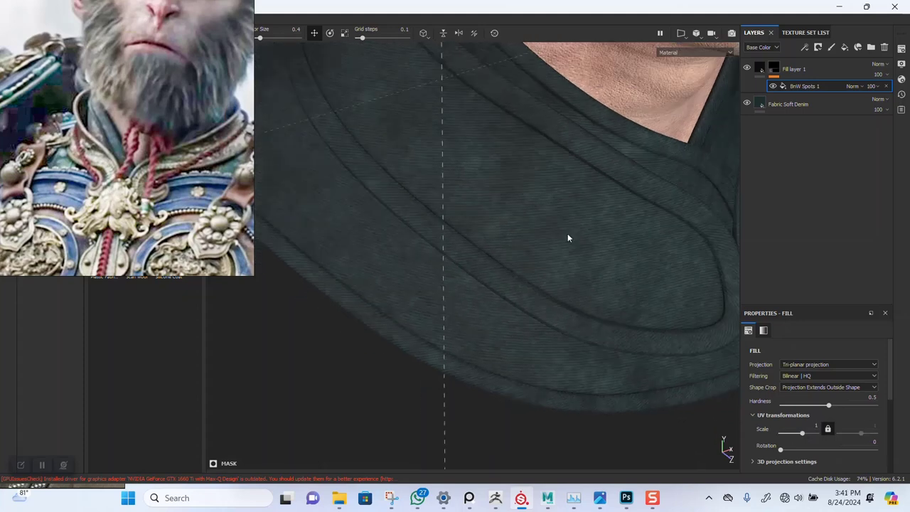
{"action": "middle_click_drag", "start_coordinate": [567, 233], "coordinate": [555, 353], "text": "alt"}
{"action": "scroll", "coordinate": [555, 353], "scroll_direction": "down", "scroll_amount": 1}
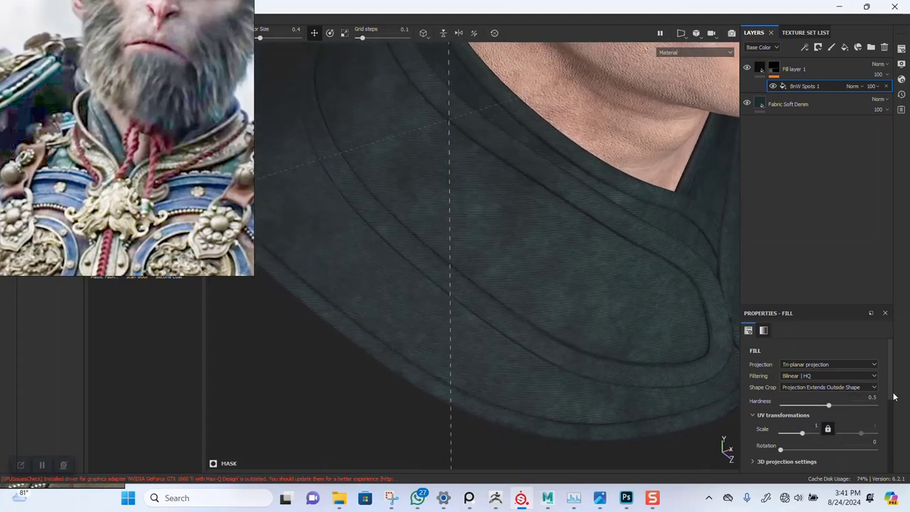
Raise the balance of the BnW Spots 1 mask fill to 0.75 and check the darker patches on the vest.
{"action": "scroll", "coordinate": [889, 444], "scroll_direction": "down", "scroll_amount": 5}
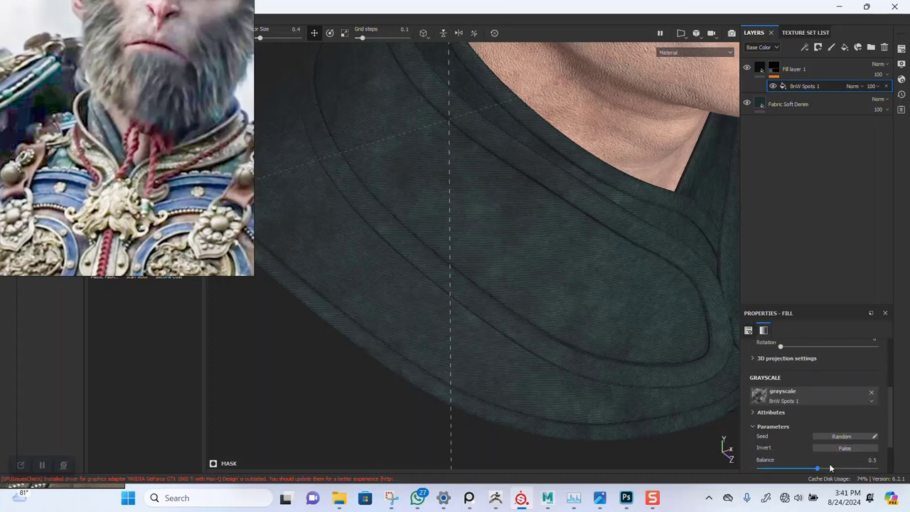
{"action": "scroll", "coordinate": [884, 442], "scroll_direction": "down", "scroll_amount": 2}
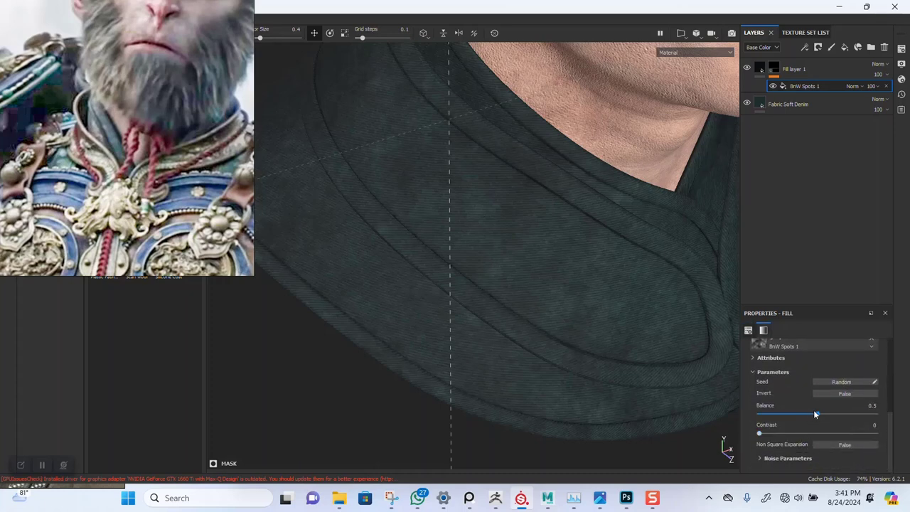
{"action": "mouse_move", "coordinate": [835, 417]}
{"action": "left_mouse_down"}
{"action": "mouse_move", "coordinate": [855, 418]}
{"action": "mouse_move", "coordinate": [845, 418]}
{"action": "left_mouse_up"}
{"action": "left_click_drag", "start_coordinate": [651, 332], "coordinate": [698, 142], "text": "alt"}
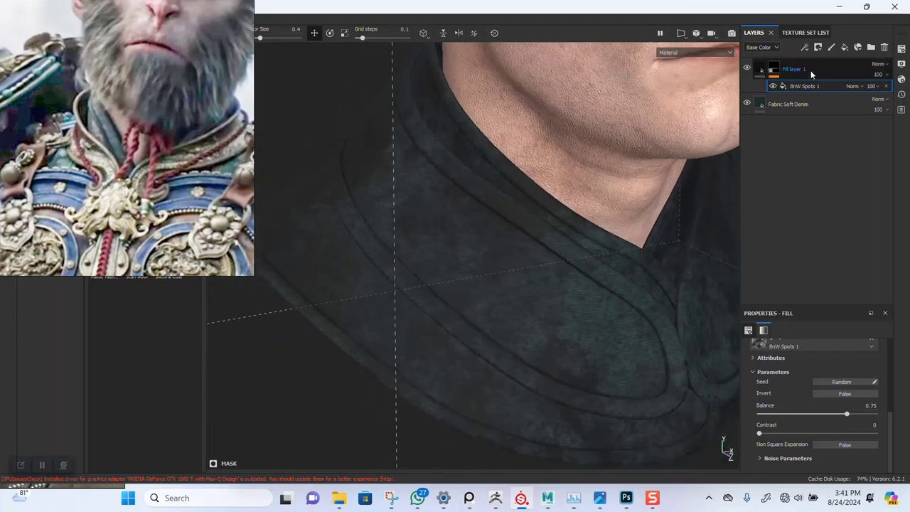
Add a Blur filter above BnW Spots 1 in the top fill layer's mask and set its blur intensity to 0.35.
{"action": "left_click", "coordinate": [773, 72]}
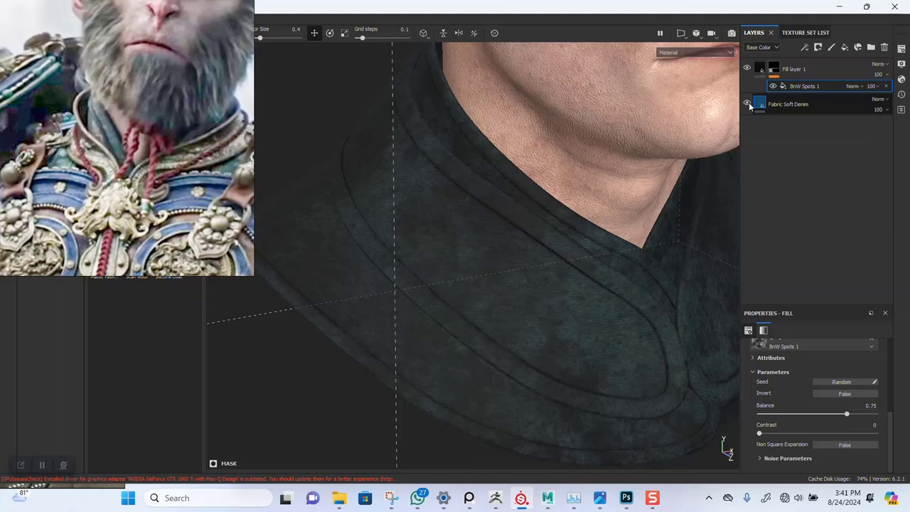
{"action": "left_click", "coordinate": [775, 71]}
{"action": "right_click", "coordinate": [775, 71]}
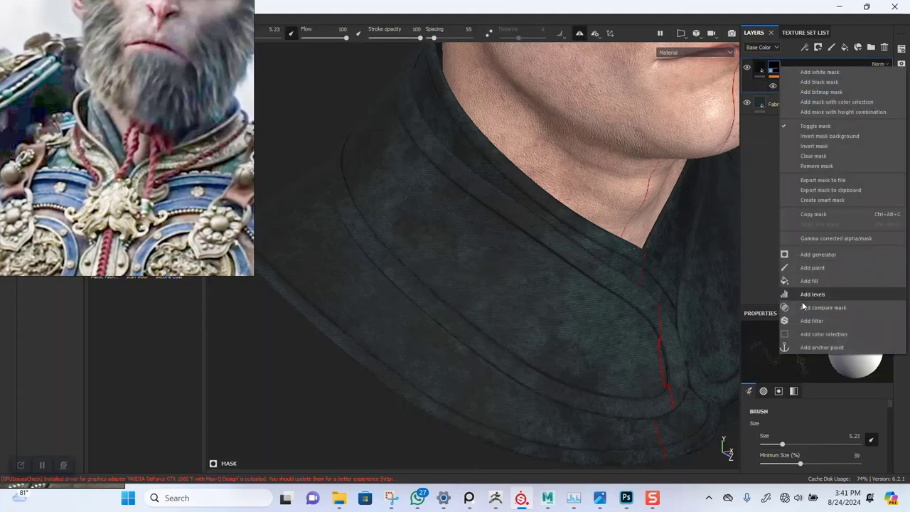
{"action": "left_click", "coordinate": [805, 326]}
{"action": "left_click", "coordinate": [788, 347]}
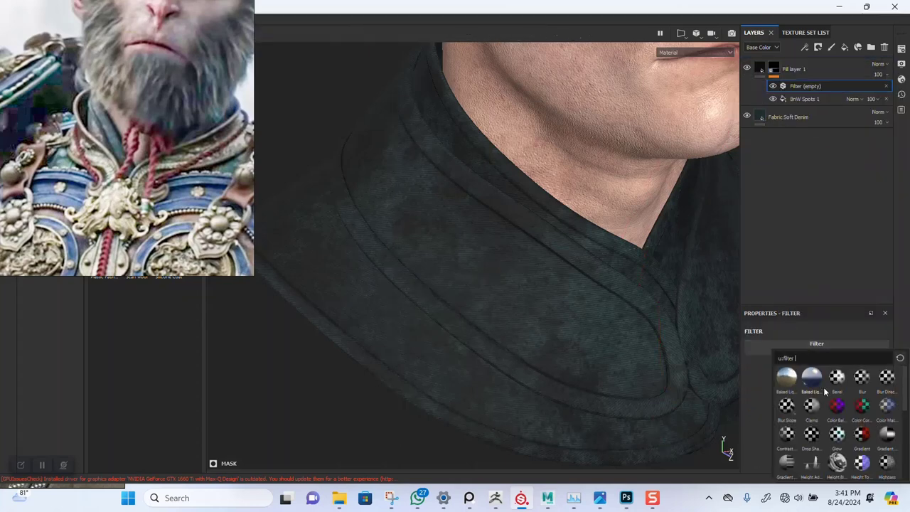
{"action": "left_click", "coordinate": [861, 378]}
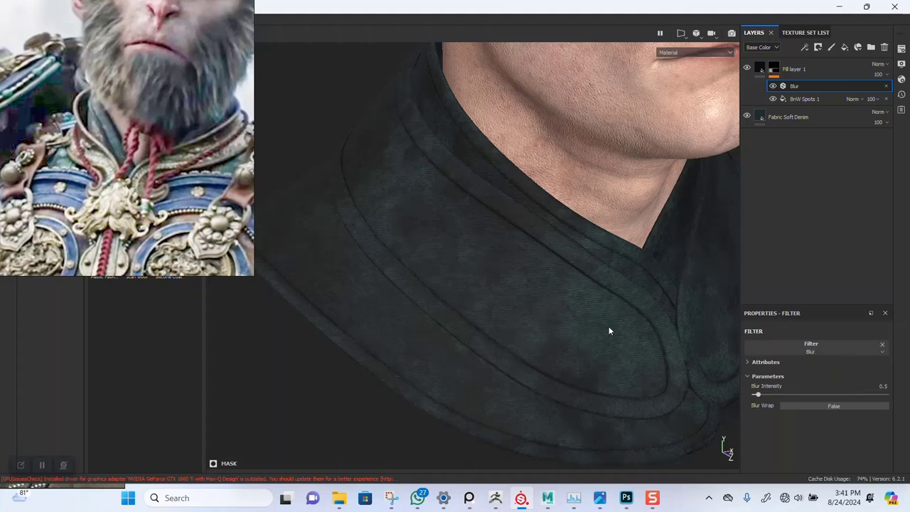
{"action": "left_click_drag", "start_coordinate": [763, 393], "coordinate": [755, 398]}
{"action": "left_click_drag", "start_coordinate": [586, 308], "coordinate": [629, 264], "text": "alt"}
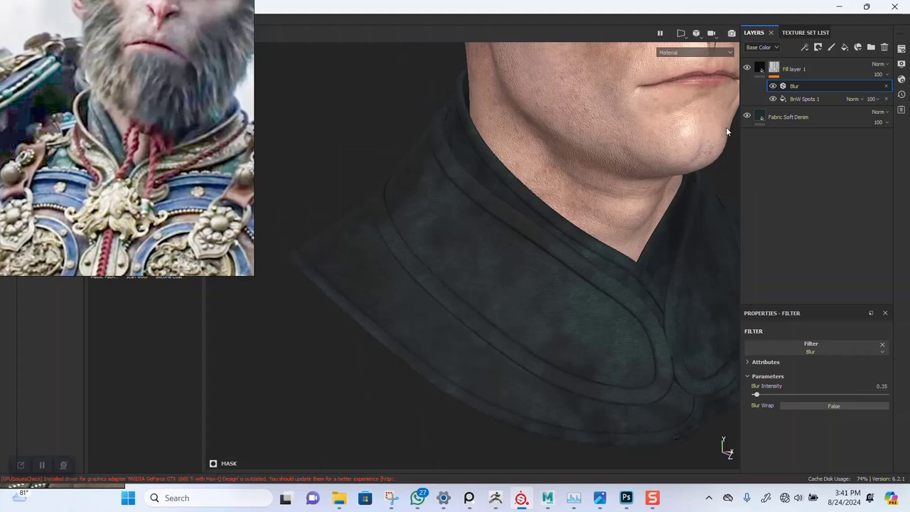
Test the top fill layer's opacity, leaving it at 100, and check the vest from other angles.
{"action": "left_click", "coordinate": [885, 75]}
{"action": "left_click_drag", "start_coordinate": [893, 96], "coordinate": [905, 94]}
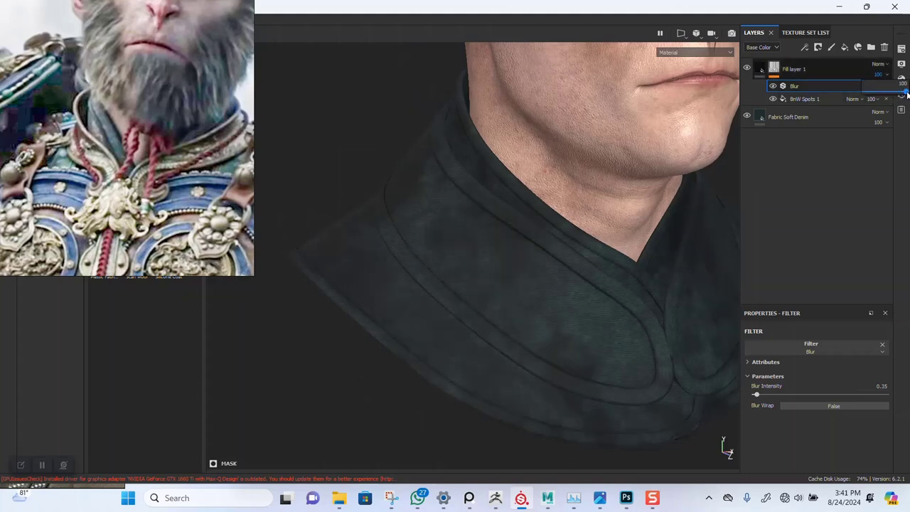
{"action": "left_click_drag", "start_coordinate": [582, 351], "coordinate": [670, 159], "text": "alt"}
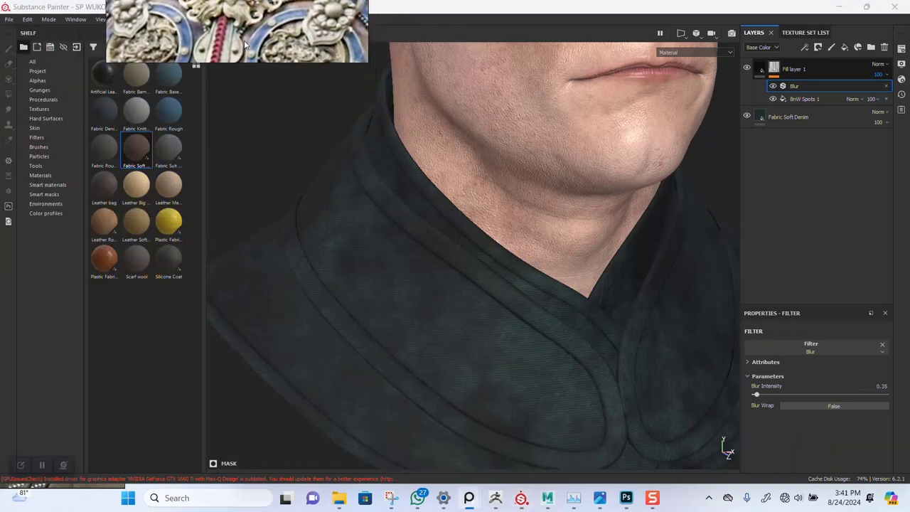
{"action": "left_click_drag", "start_coordinate": [343, 255], "coordinate": [371, 268], "text": "alt"}
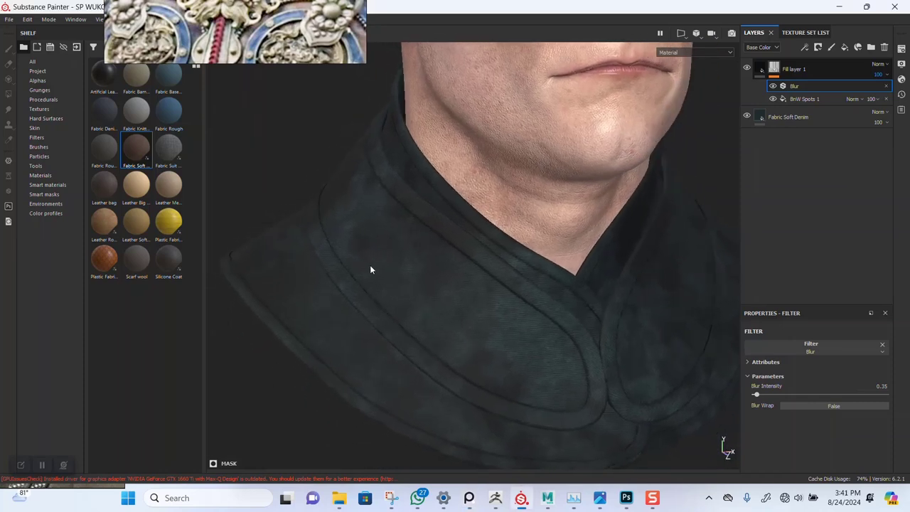
Try a duplicate of the top fill layer and undo it.
{"action": "left_click", "coordinate": [805, 69]}
{"action": "key", "text": "ctrl+d"}
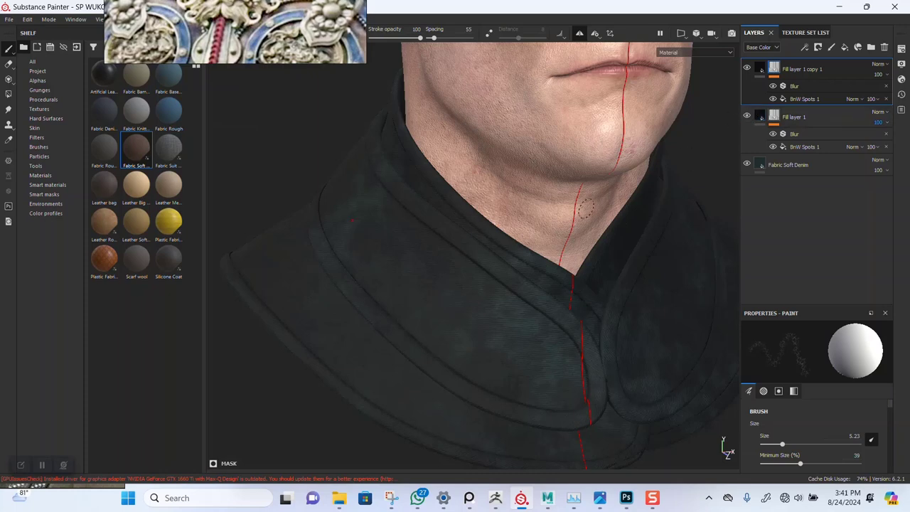
{"action": "double_click", "coordinate": [817, 70]}
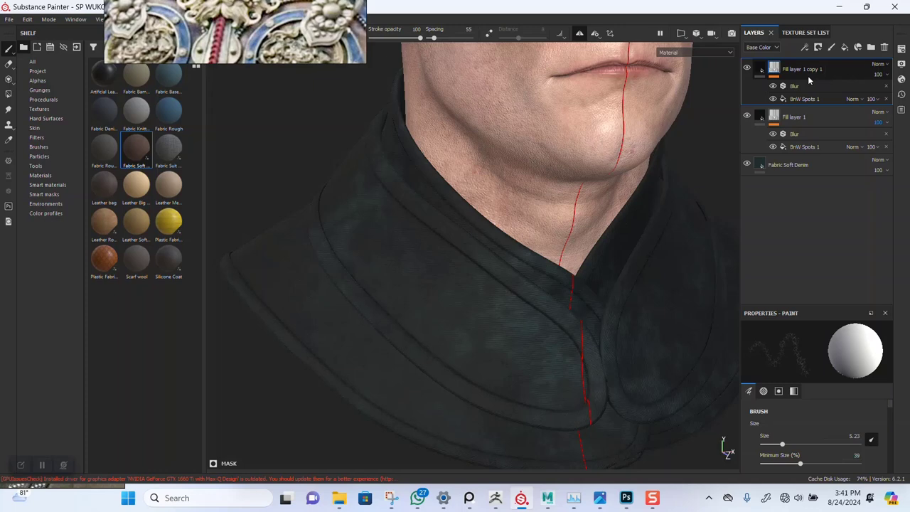
{"action": "key", "text": "ctrl+z"}
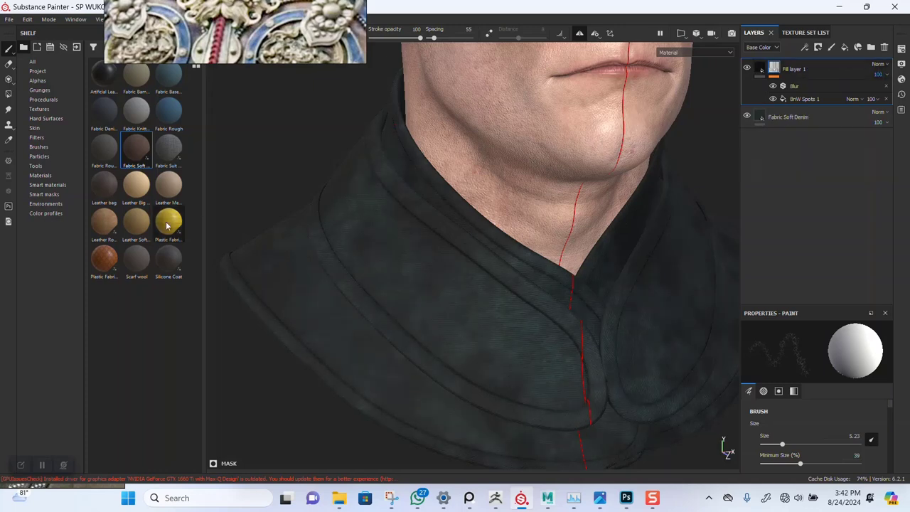
Search the shelf materials for "GOLD" and add Gold Pure as a layer above Fill layer 1.
{"action": "left_click", "coordinate": [166, 78]}
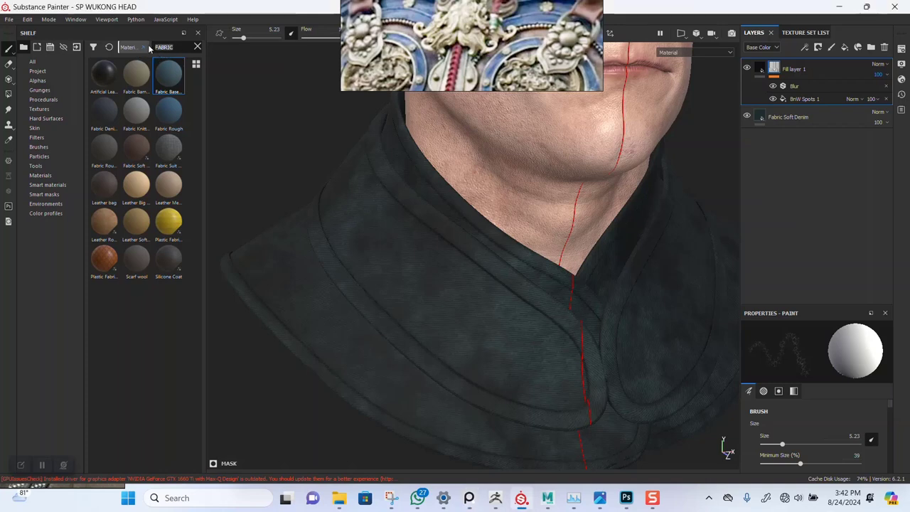
{"action": "type", "text": "GOLD"}
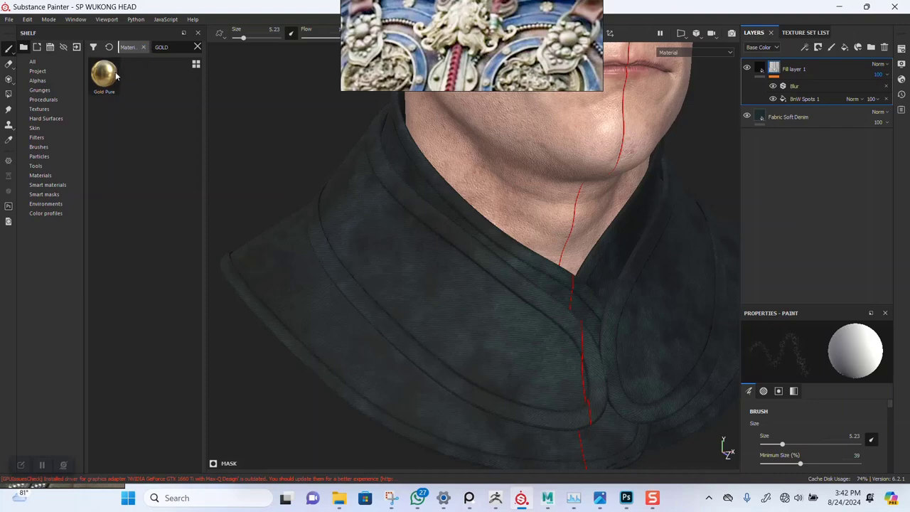
{"action": "left_click", "coordinate": [106, 93]}
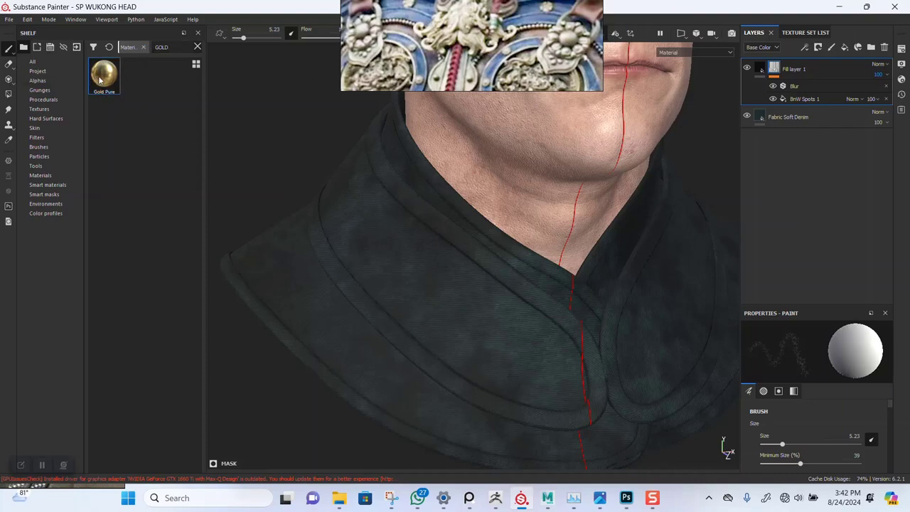
{"action": "left_click_drag", "start_coordinate": [100, 80], "coordinate": [791, 64]}
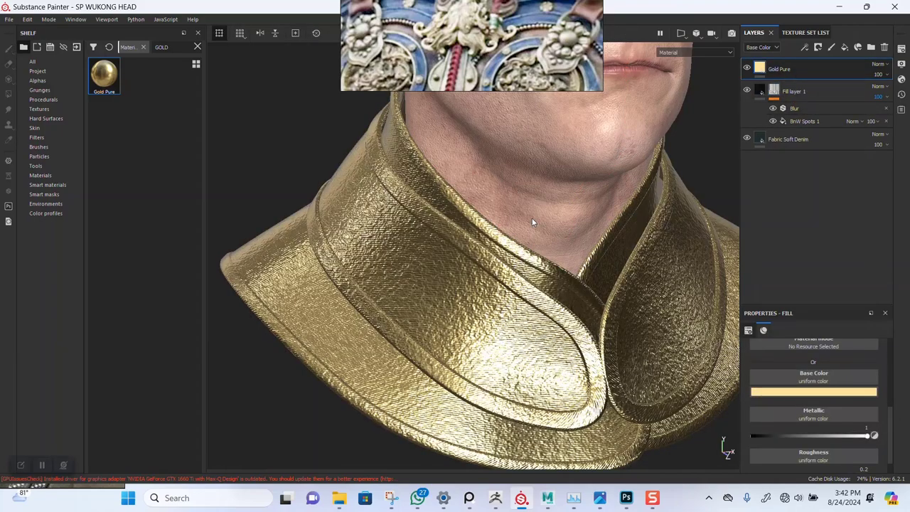
{"action": "left_click_drag", "start_coordinate": [510, 272], "coordinate": [459, 286], "text": "alt"}
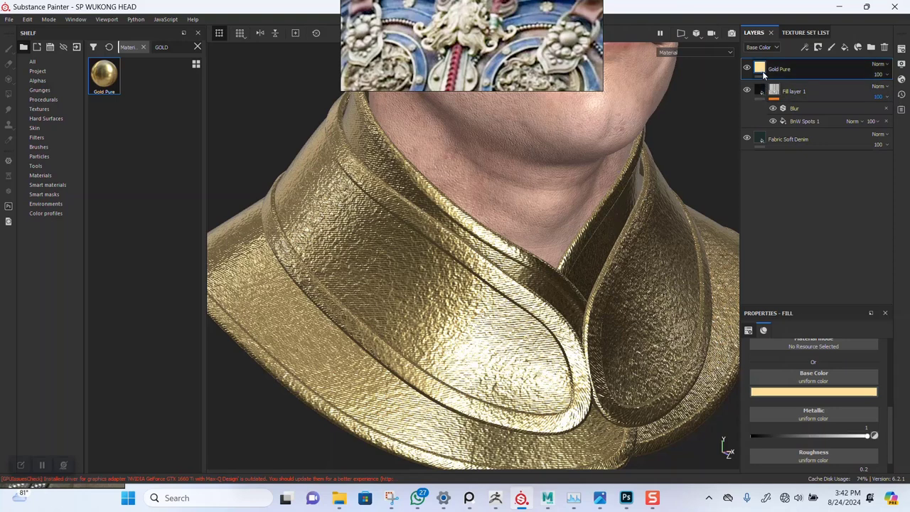
Give the Gold Pure layer a black mask and add a fill effect to that mask.
{"action": "right_click", "coordinate": [788, 74]}
{"action": "left_click", "coordinate": [790, 86]}
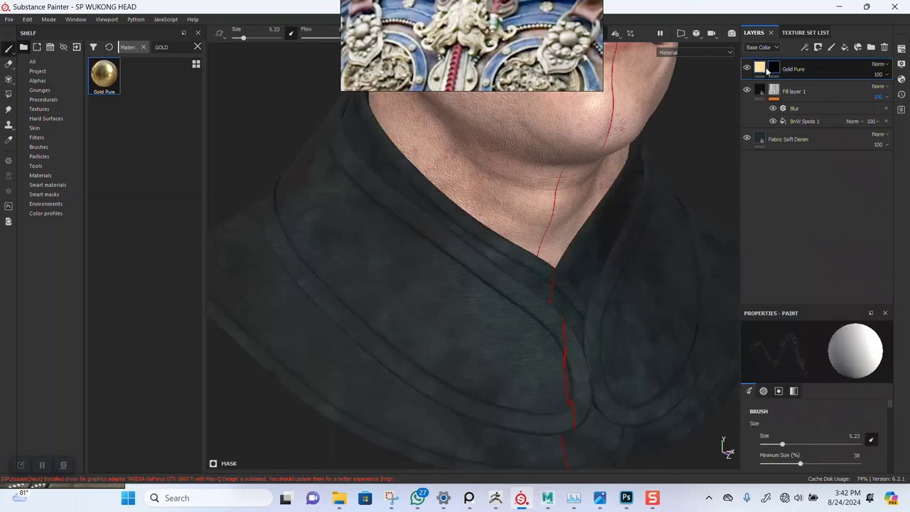
{"action": "right_click", "coordinate": [773, 68]}
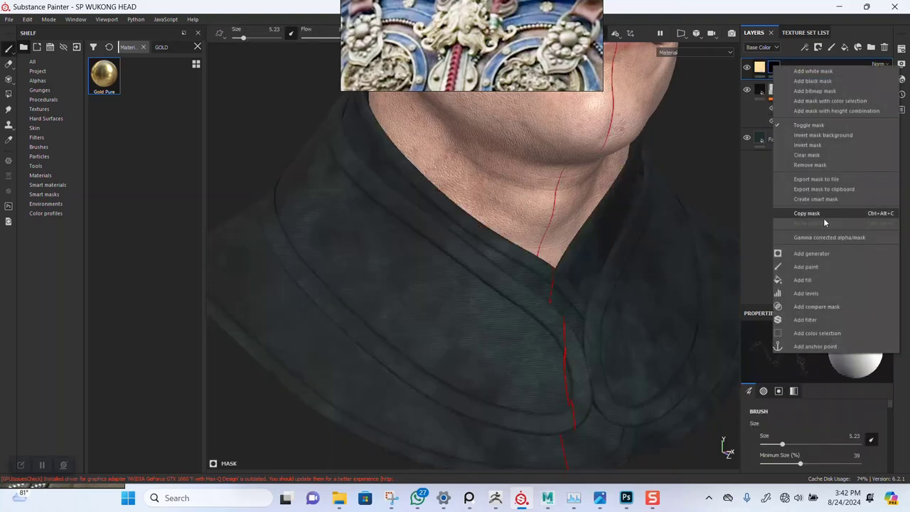
{"action": "left_click", "coordinate": [802, 279]}
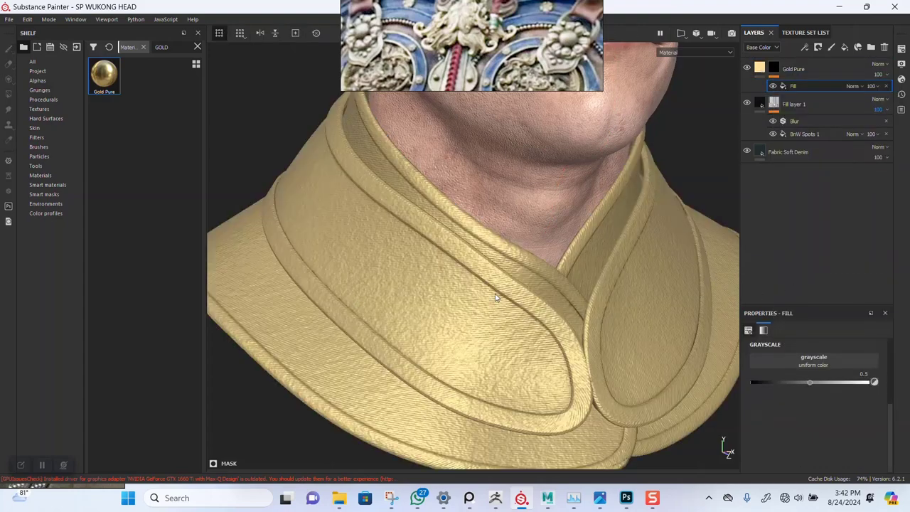
{"action": "left_click_drag", "start_coordinate": [495, 297], "coordinate": [495, 268], "text": "alt"}
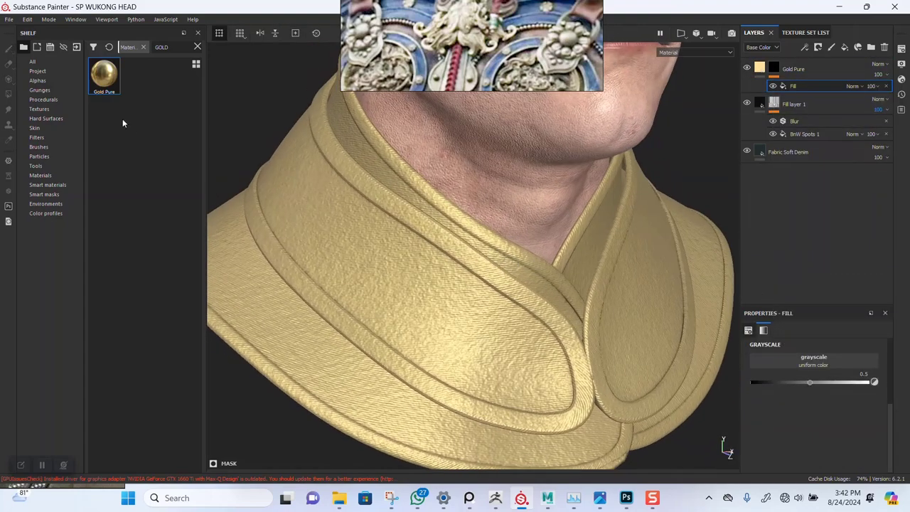
Find the DRAGON TXT 03 texture in the shelf and assign it as the Gold Pure mask fill's grayscale input.
{"action": "left_click", "coordinate": [40, 108]}
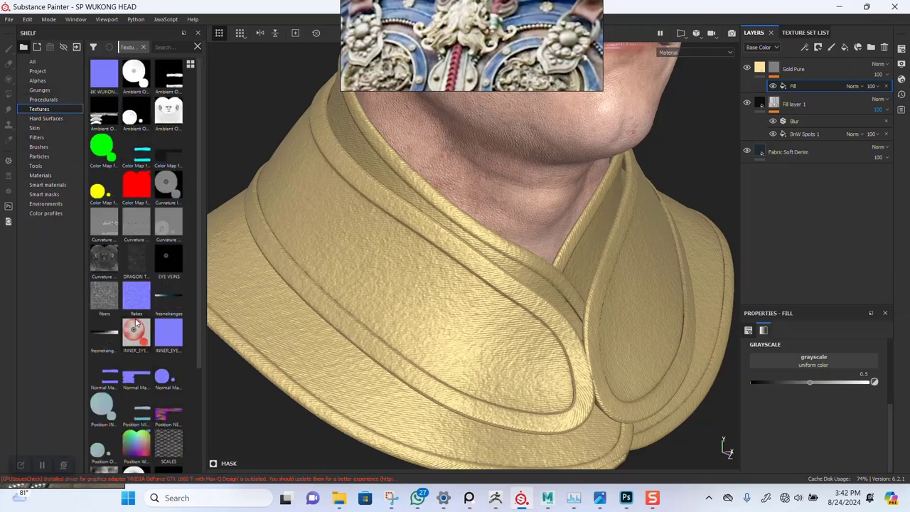
{"action": "scroll", "coordinate": [137, 323], "scroll_direction": "down", "scroll_amount": 3}
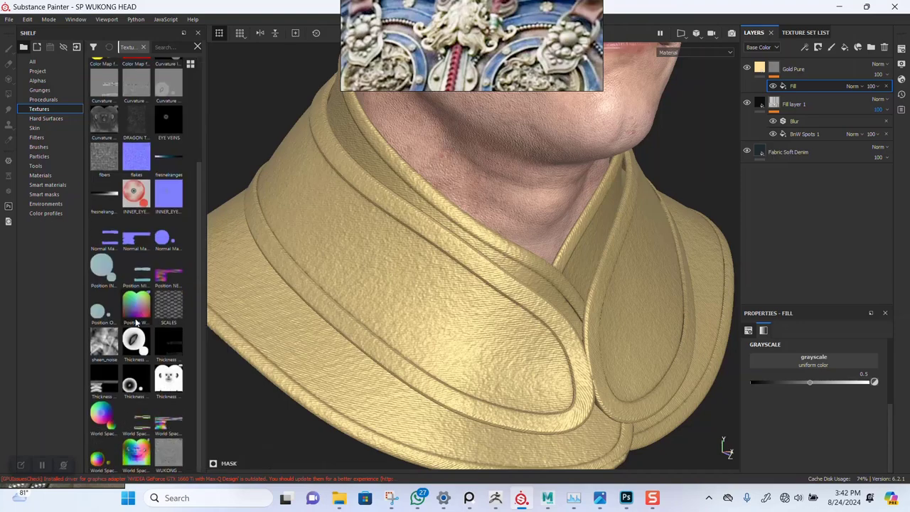
{"action": "scroll", "coordinate": [137, 320], "scroll_direction": "up", "scroll_amount": 3}
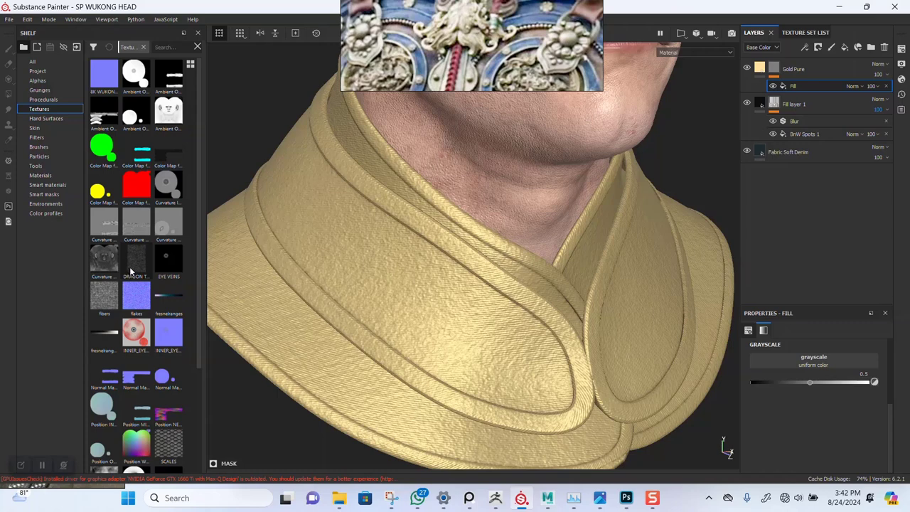
{"action": "mouse_move", "coordinate": [145, 261]}
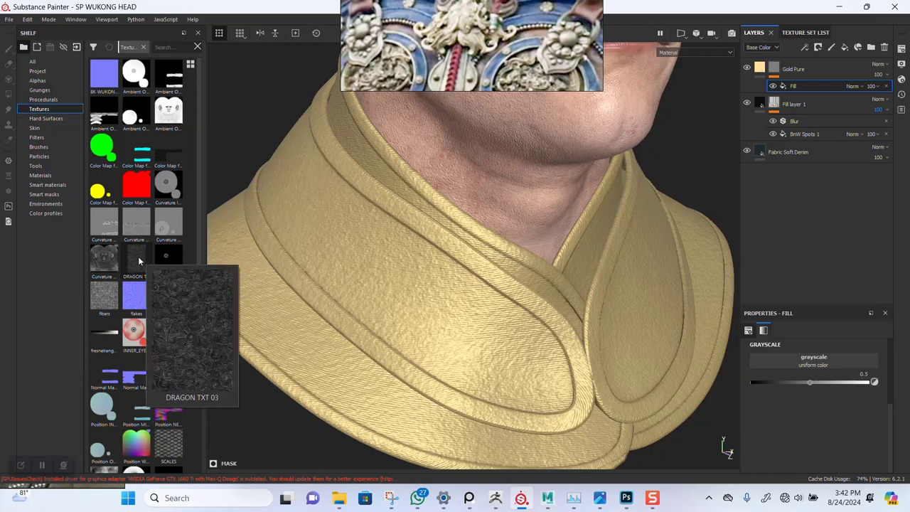
{"action": "left_click_drag", "start_coordinate": [139, 261], "coordinate": [822, 369]}
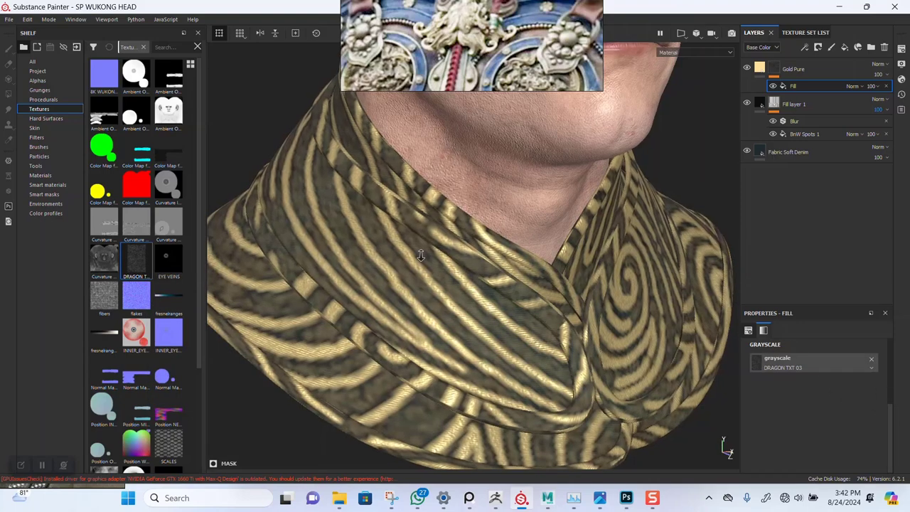
Try Tri-planar projection on the Gold Pure mask fill and check the swirls from the front of the vest.
{"action": "scroll", "coordinate": [424, 254], "scroll_direction": "down", "scroll_amount": 3}
{"action": "left_click_drag", "start_coordinate": [473, 305], "coordinate": [464, 307], "text": "alt"}
{"action": "left_click_drag", "start_coordinate": [555, 342], "coordinate": [511, 313], "text": "alt"}
{"action": "scroll", "coordinate": [839, 411], "scroll_direction": "up", "scroll_amount": 3}
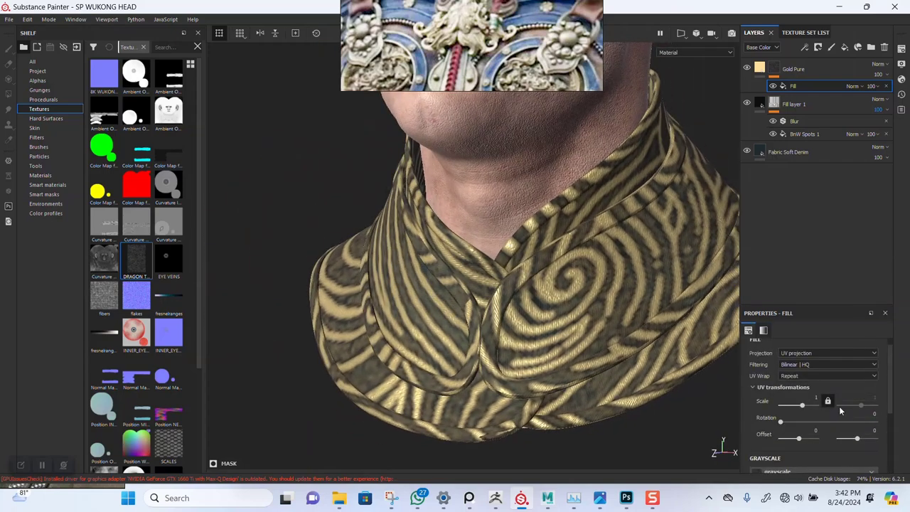
{"action": "left_click", "coordinate": [805, 354]}
{"action": "left_click", "coordinate": [806, 375]}
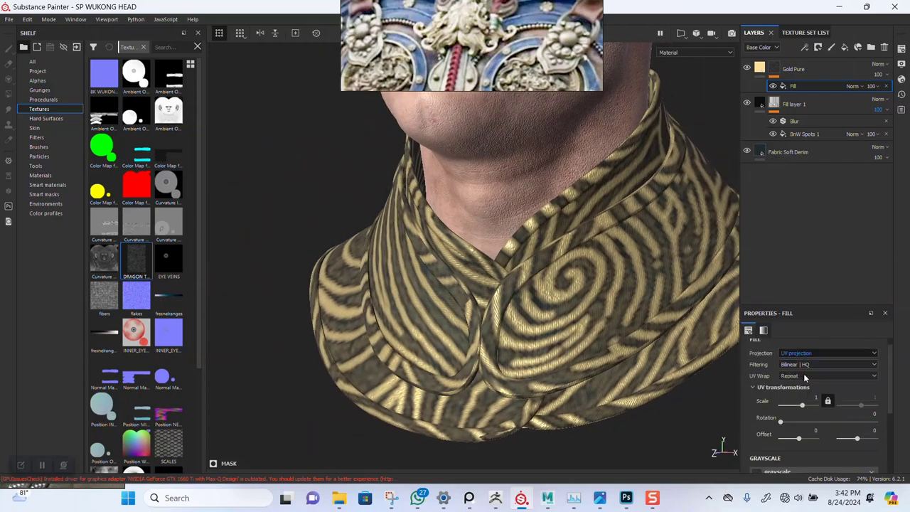
{"action": "left_click_drag", "start_coordinate": [565, 353], "coordinate": [574, 336], "text": "alt"}
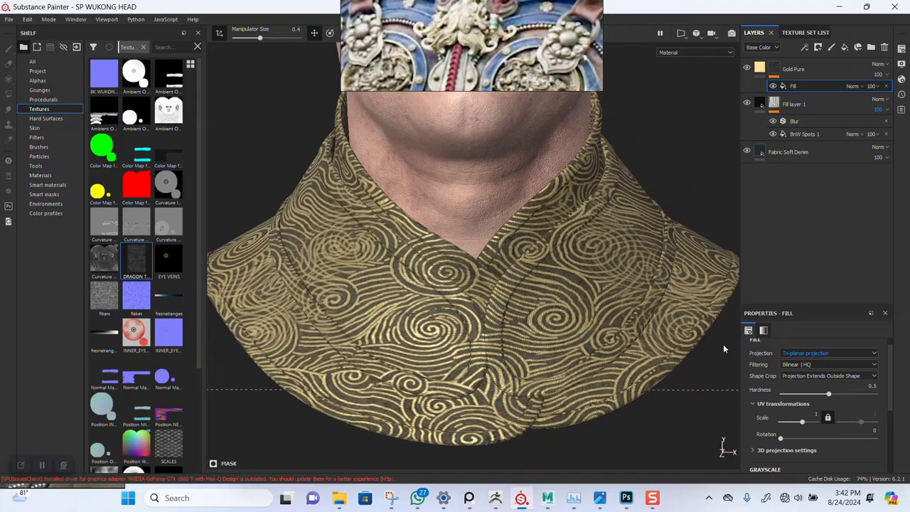
Set the Gold Pure mask fill to Planar projection and check the swirl pattern on the vest up close.
{"action": "left_click", "coordinate": [804, 353]}
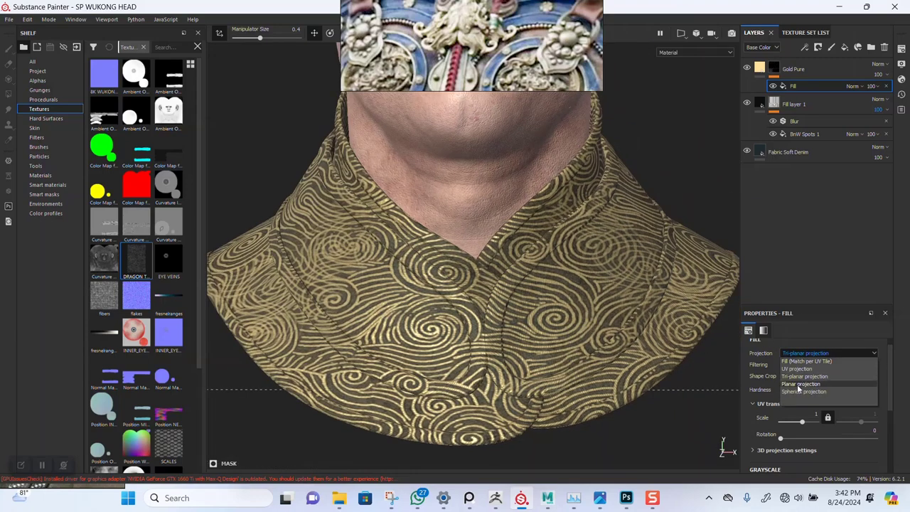
{"action": "left_click", "coordinate": [800, 384]}
{"action": "left_click_drag", "start_coordinate": [495, 304], "coordinate": [525, 304], "text": "alt"}
{"action": "scroll", "coordinate": [508, 315], "scroll_direction": "up", "scroll_amount": 5}
{"action": "scroll", "coordinate": [471, 235], "scroll_direction": "up", "scroll_amount": 5}
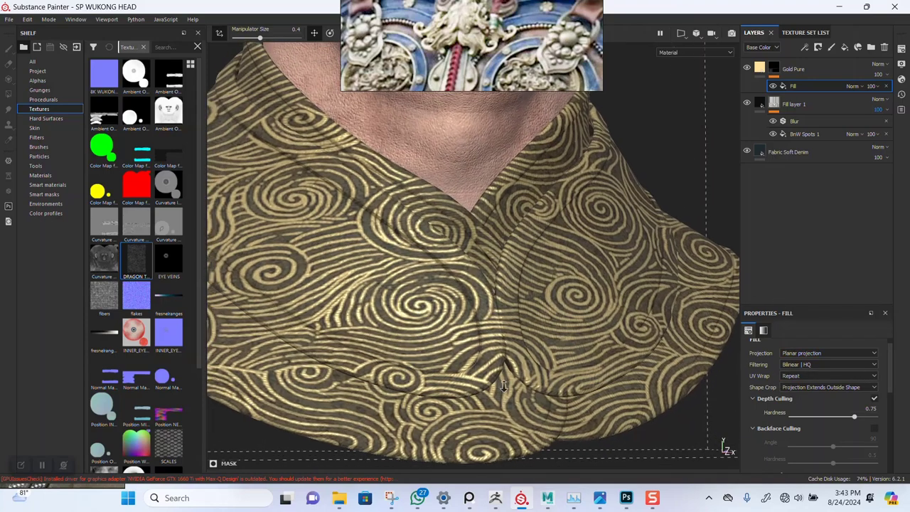
{"action": "scroll", "coordinate": [501, 281], "scroll_direction": "down", "scroll_amount": 3}
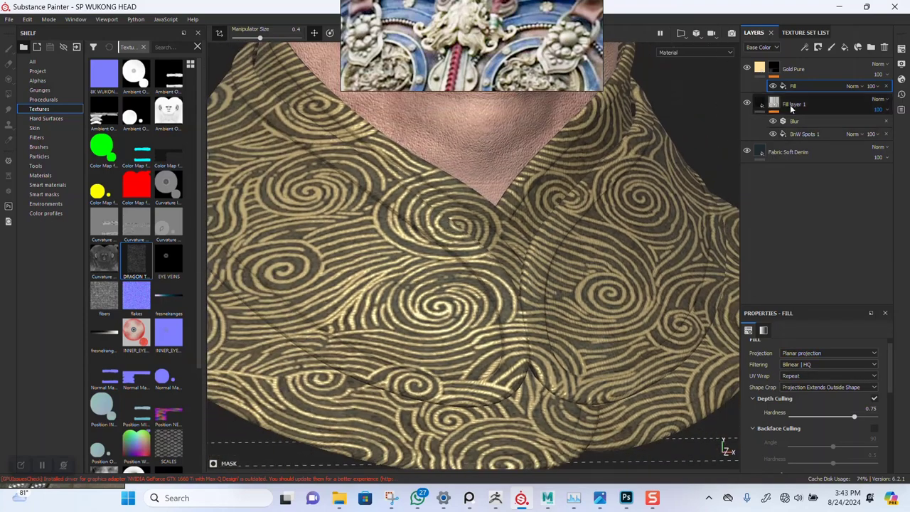
Add a Levels effect above the fill in the Gold Pure mask and raise its midtone value to 4.845.
{"action": "right_click", "coordinate": [773, 69]}
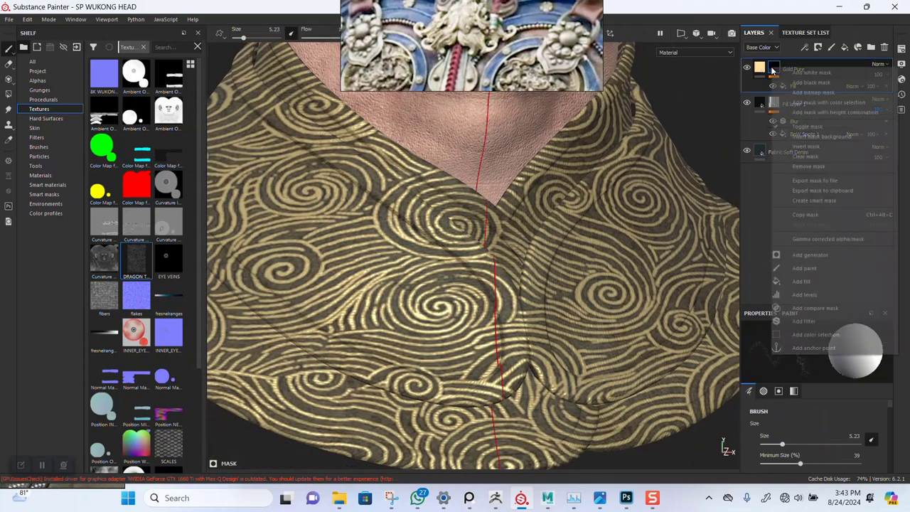
{"action": "left_click", "coordinate": [803, 297]}
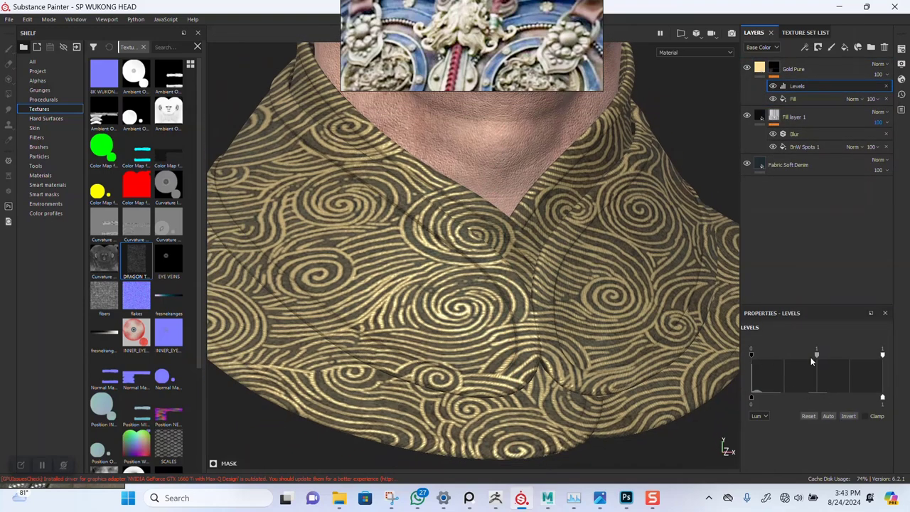
{"action": "mouse_move", "coordinate": [816, 357]}
{"action": "left_mouse_down"}
{"action": "mouse_move", "coordinate": [849, 354]}
{"action": "mouse_move", "coordinate": [813, 353]}
{"action": "mouse_move", "coordinate": [835, 355]}
{"action": "left_mouse_up"}
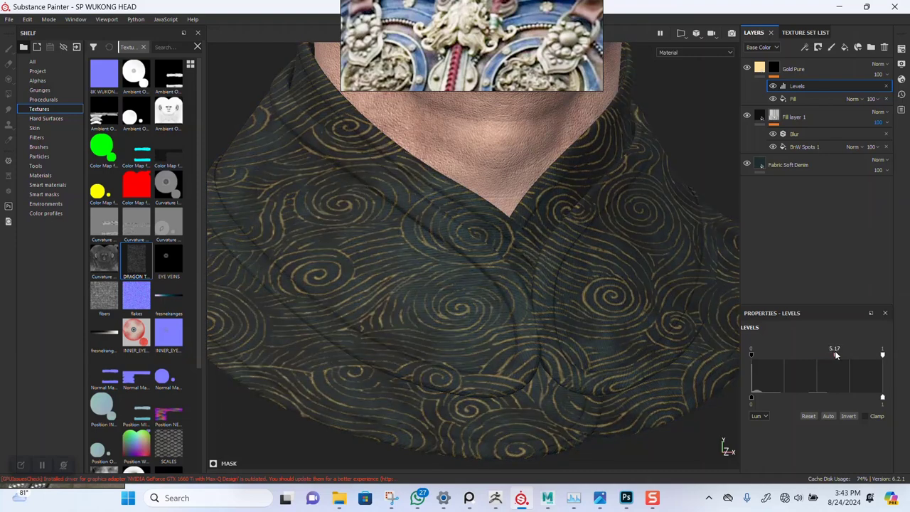
{"action": "left_click_drag", "start_coordinate": [834, 354], "coordinate": [833, 353]}
Raise the Gold Pure layer's height to 0.728 and check the embossed swirl lines on the vest.
{"action": "left_click", "coordinate": [757, 66]}
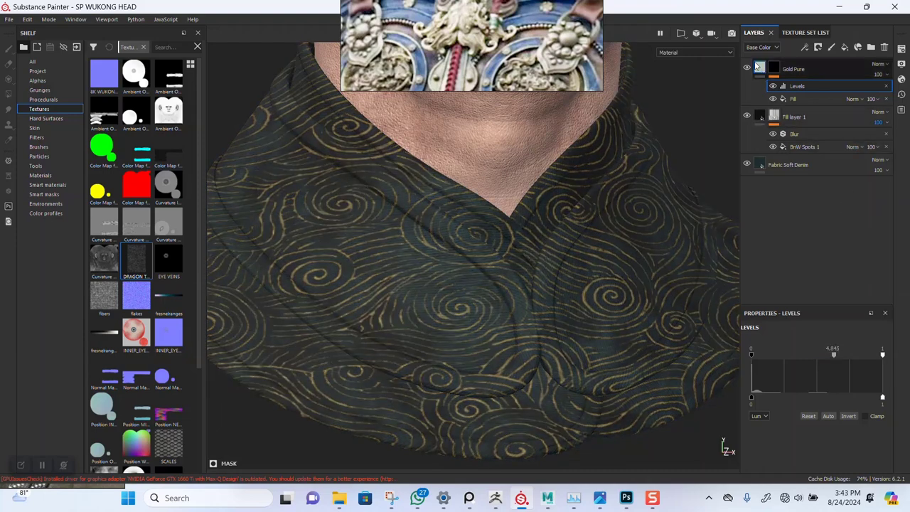
{"action": "left_click", "coordinate": [788, 69]}
{"action": "scroll", "coordinate": [803, 408], "scroll_direction": "down", "scroll_amount": 5}
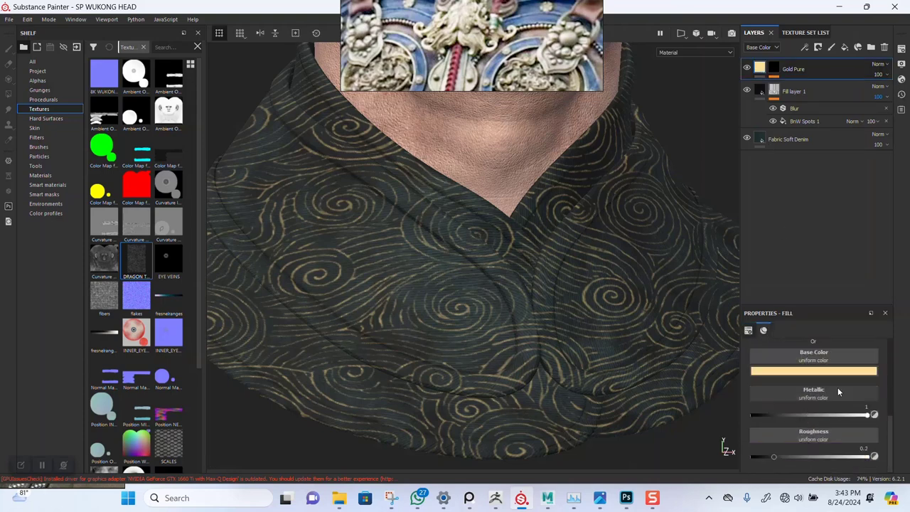
{"action": "scroll", "coordinate": [853, 384], "scroll_direction": "up", "scroll_amount": 1}
{"action": "scroll", "coordinate": [868, 375], "scroll_direction": "up", "scroll_amount": 2}
{"action": "scroll", "coordinate": [796, 466], "scroll_direction": "down", "scroll_amount": 4}
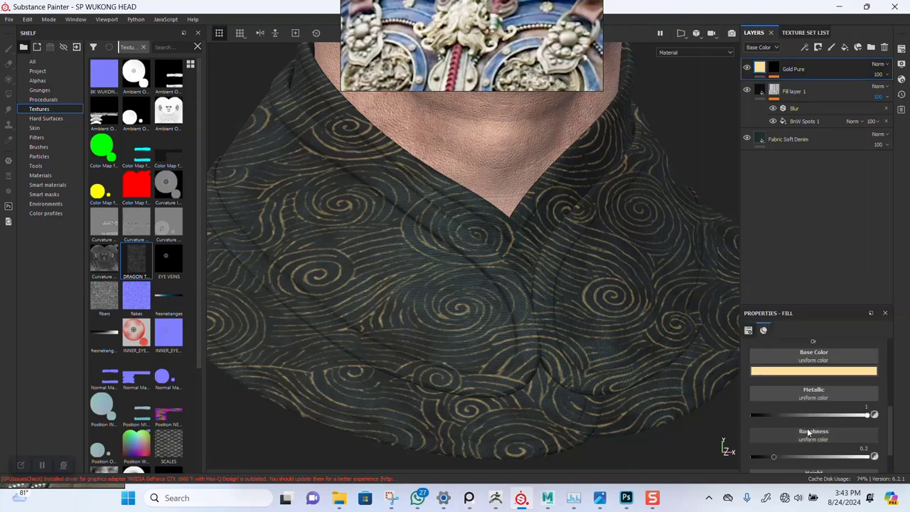
{"action": "left_click_drag", "start_coordinate": [814, 471], "coordinate": [826, 471]}
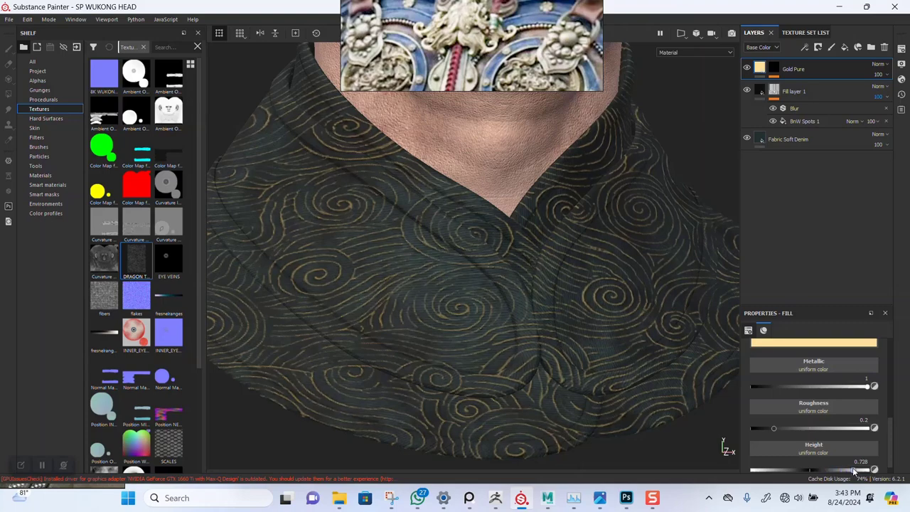
{"action": "right_click_drag", "start_coordinate": [478, 256], "coordinate": [505, 267], "text": "alt"}
{"action": "left_click_drag", "start_coordinate": [434, 287], "coordinate": [481, 299], "text": "alt"}
{"action": "middle_click_drag", "start_coordinate": [460, 307], "coordinate": [475, 301], "text": "alt"}
Lower the midtone of the Gold Pure mask's Levels effect to 4.303 and check the line thickness from other angles.
{"action": "left_click", "coordinate": [774, 70]}
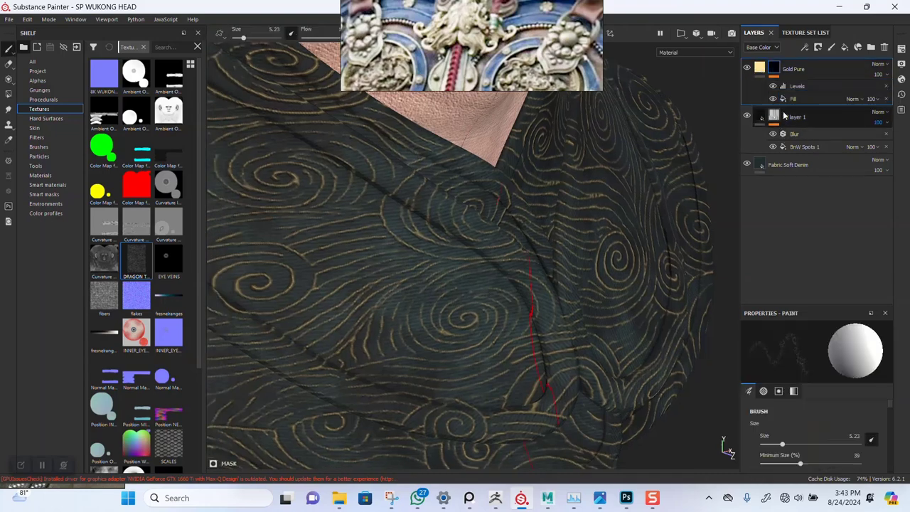
{"action": "left_click", "coordinate": [795, 87]}
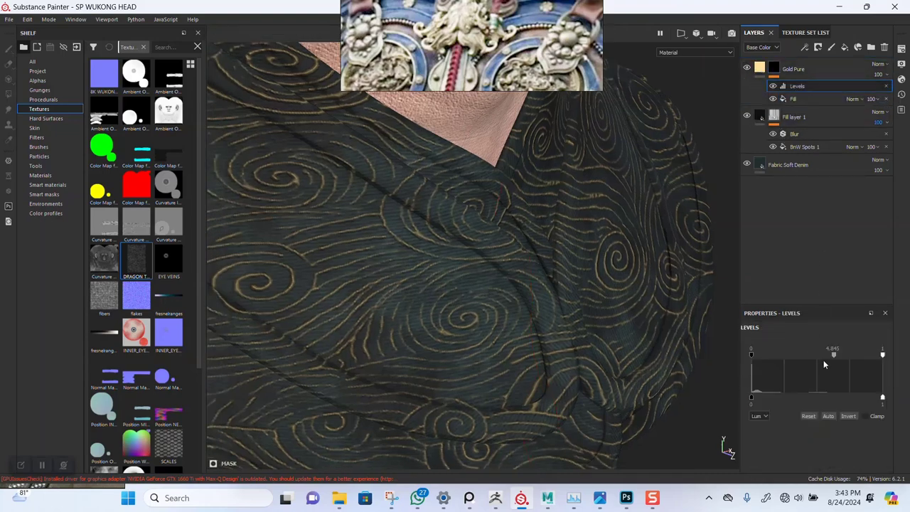
{"action": "mouse_move", "coordinate": [832, 357]}
{"action": "left_mouse_down"}
{"action": "mouse_move", "coordinate": [803, 354]}
{"action": "mouse_move", "coordinate": [845, 357]}
{"action": "mouse_move", "coordinate": [832, 359]}
{"action": "left_mouse_up"}
{"action": "right_click_drag", "start_coordinate": [570, 310], "coordinate": [445, 235], "text": "alt"}
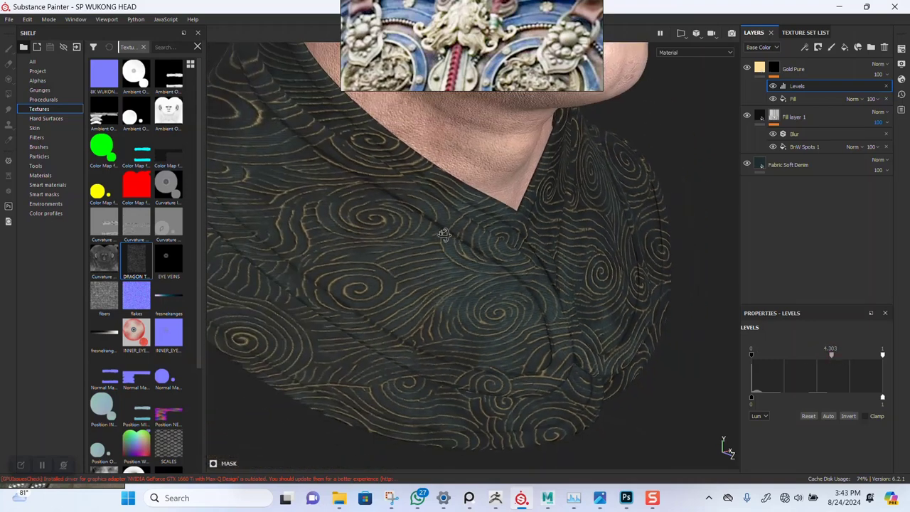
{"action": "left_click_drag", "start_coordinate": [444, 235], "coordinate": [562, 303], "text": "alt"}
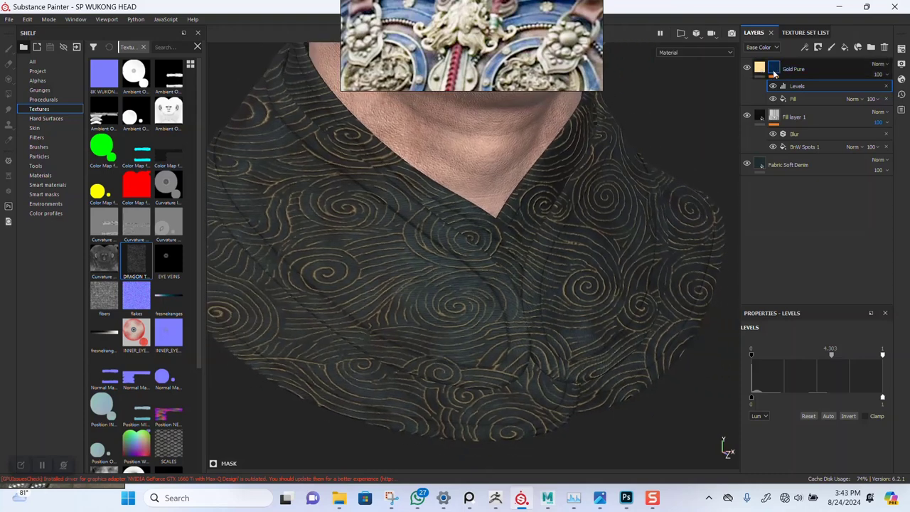
Set the UV scale of the fill in the Gold Pure mask to 2.
{"action": "left_click", "coordinate": [791, 99]}
{"action": "scroll", "coordinate": [793, 375], "scroll_direction": "up", "scroll_amount": 5}
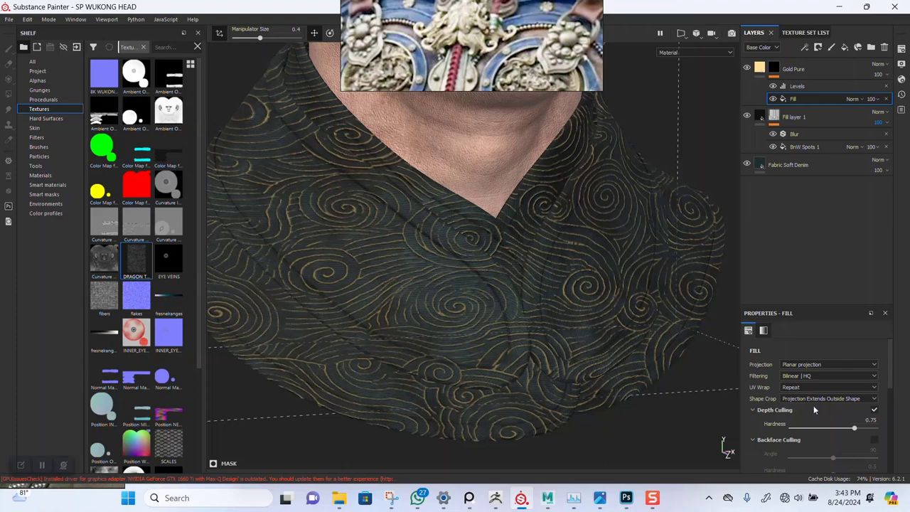
{"action": "scroll", "coordinate": [813, 410], "scroll_direction": "down", "scroll_amount": 3}
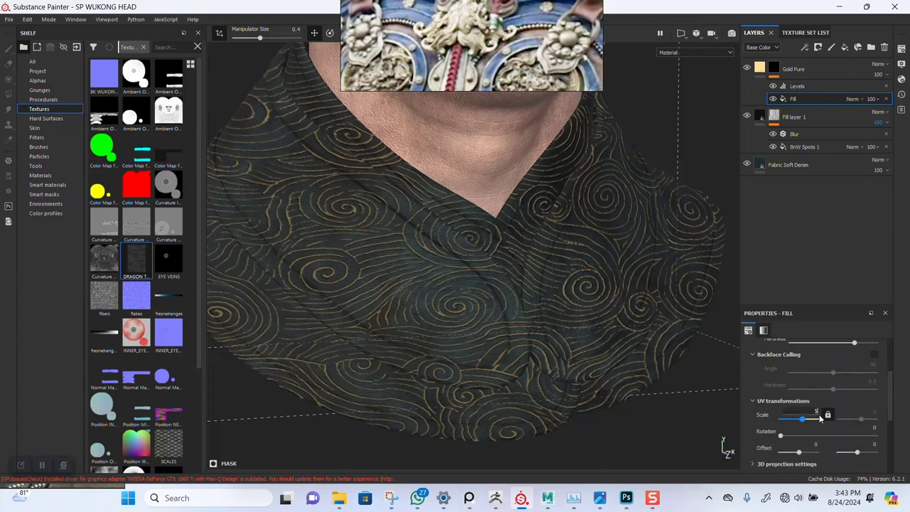
{"action": "key", "text": "Return"}
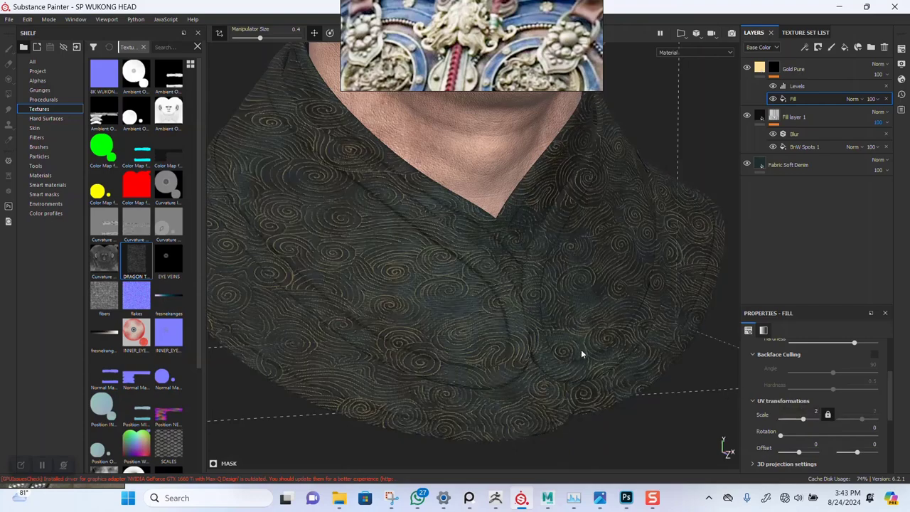
Examine the rescaled gold swirl pattern on the vest up close, from the side and from the front.
{"action": "right_click_drag", "start_coordinate": [455, 240], "coordinate": [476, 331], "text": "alt"}
{"action": "left_click_drag", "start_coordinate": [438, 240], "coordinate": [467, 262], "text": "alt"}
{"action": "right_click_drag", "start_coordinate": [466, 262], "coordinate": [473, 420], "text": "alt"}
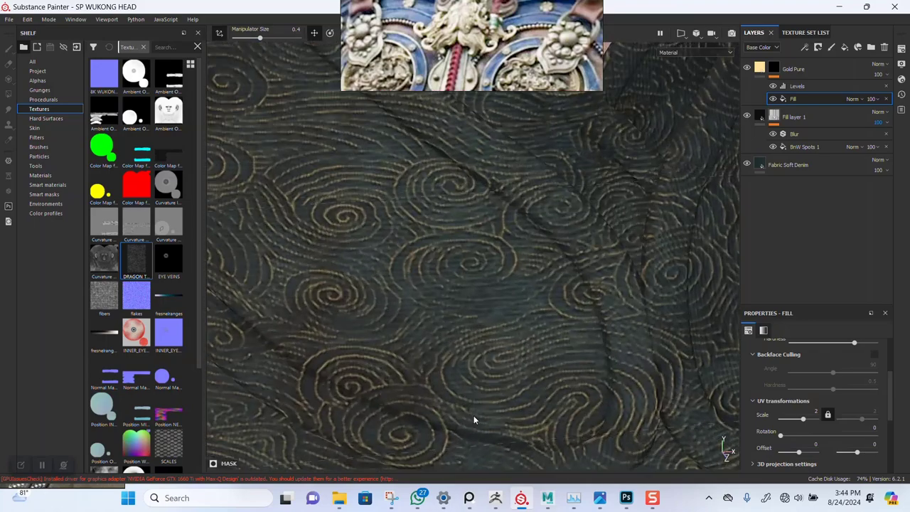
{"action": "left_click_drag", "start_coordinate": [475, 291], "coordinate": [487, 324], "text": "alt"}
{"action": "right_click_drag", "start_coordinate": [488, 323], "coordinate": [497, 306], "text": "alt"}
{"action": "left_click_drag", "start_coordinate": [497, 306], "coordinate": [490, 284], "text": "alt"}
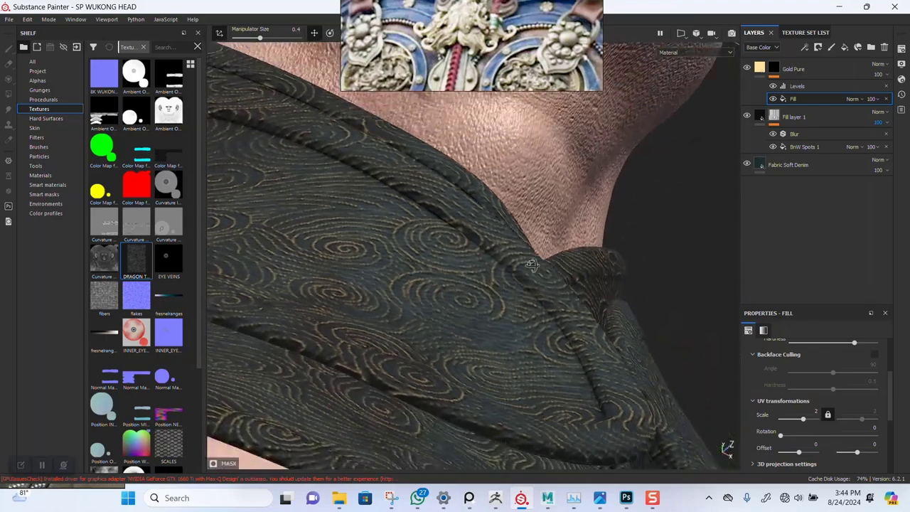
{"action": "right_click_drag", "start_coordinate": [490, 284], "coordinate": [489, 367], "text": "alt"}
{"action": "left_click_drag", "start_coordinate": [489, 367], "coordinate": [469, 327], "text": "alt"}
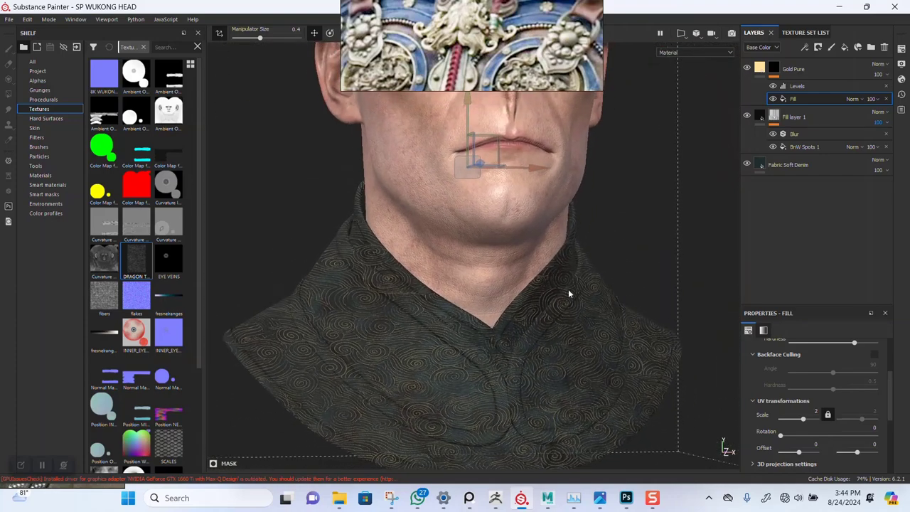
Group the Gold Pure, Fill layer 1 and Fabric Soft Denim layers into a folder and add a black mask to it.
{"action": "left_click", "coordinate": [814, 76]}
{"action": "left_click", "coordinate": [806, 172], "text": "shift"}
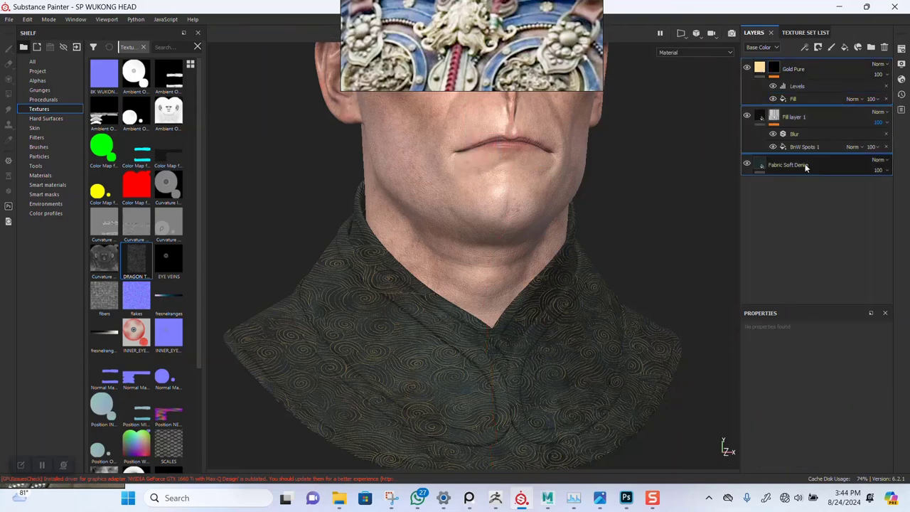
{"action": "key", "text": "ctrl+g"}
{"action": "right_click", "coordinate": [768, 71]}
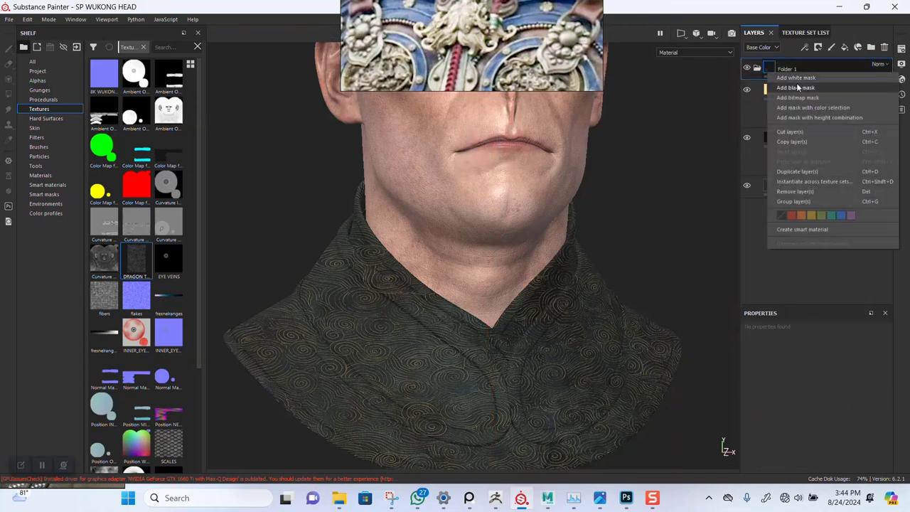
{"action": "left_click", "coordinate": [796, 87]}
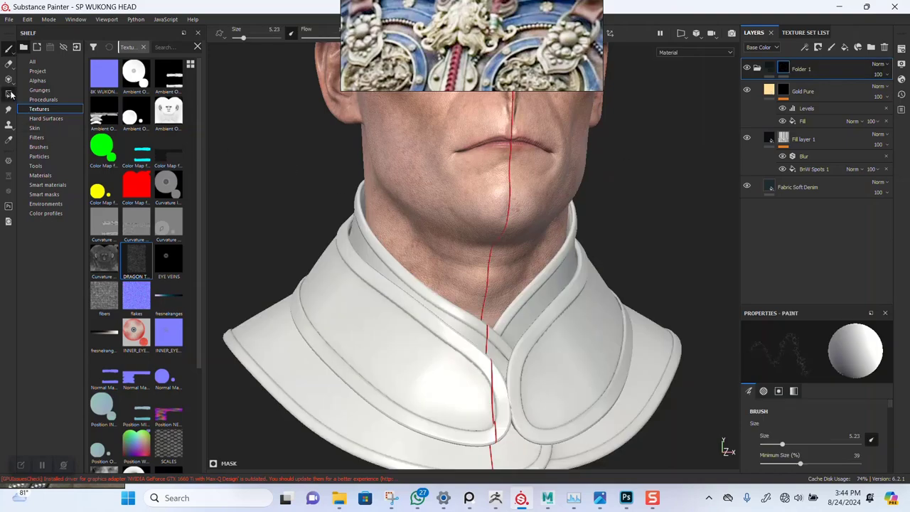
Reveal the folder's material on the vest's base cloth with a mesh-mode Polygon Fill in its mask, and return to the Paint tool.
{"action": "left_click", "coordinate": [8, 94]}
{"action": "scroll", "coordinate": [533, 308], "scroll_direction": "up", "scroll_amount": 5}
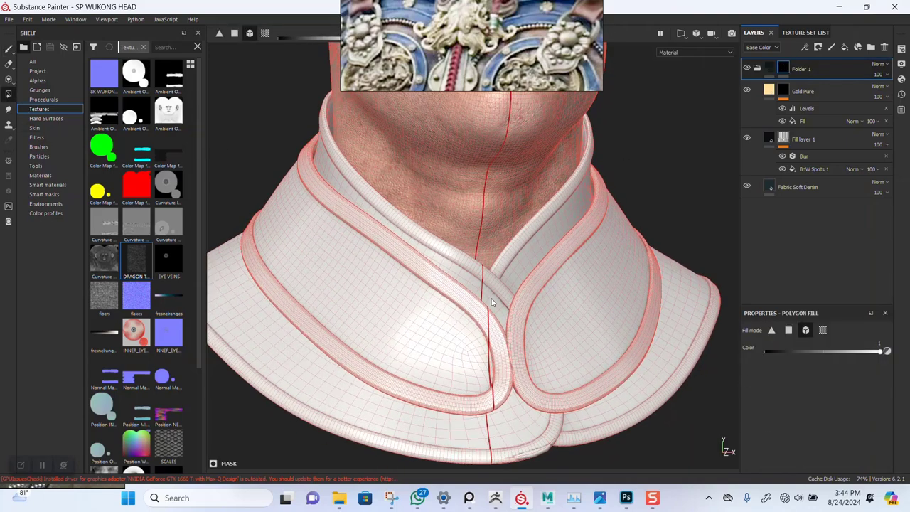
{"action": "left_click", "coordinate": [491, 302]}
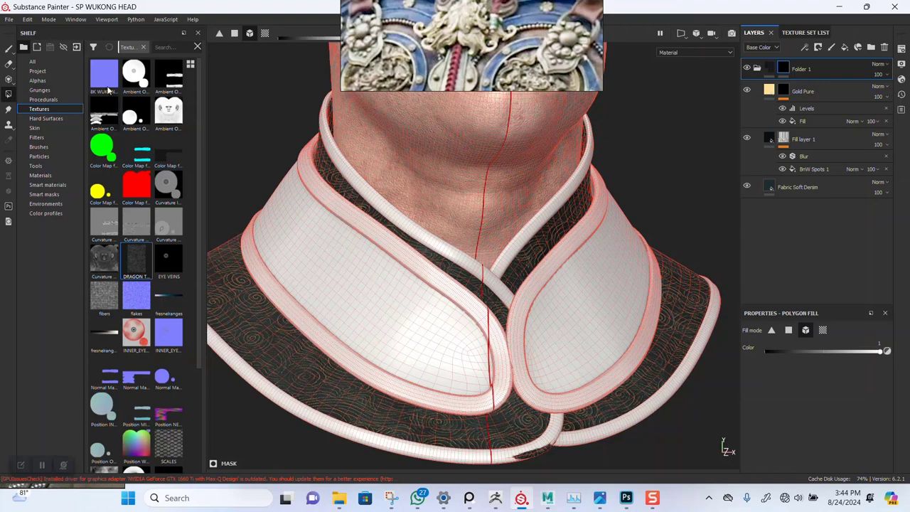
{"action": "left_click", "coordinate": [8, 46]}
Inspect the masked swirl fabric between the white trims and panels of the vest, up close and from several angles.
{"action": "scroll", "coordinate": [563, 365], "scroll_direction": "up", "scroll_amount": 2}
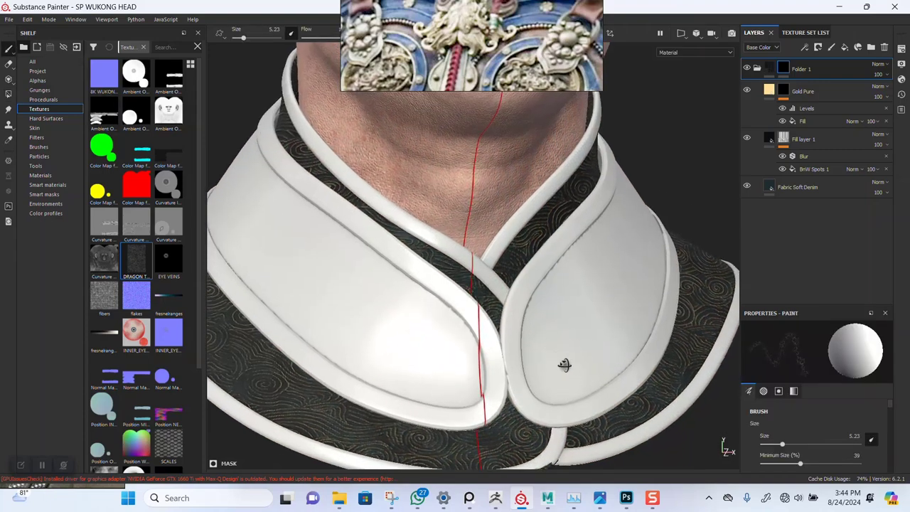
{"action": "left_click_drag", "start_coordinate": [564, 364], "coordinate": [586, 377], "text": "alt"}
{"action": "scroll", "coordinate": [586, 377], "scroll_direction": "down", "scroll_amount": 3}
{"action": "left_click_drag", "start_coordinate": [459, 326], "coordinate": [477, 308], "text": "alt"}
{"action": "scroll", "coordinate": [477, 309], "scroll_direction": "up", "scroll_amount": 3}
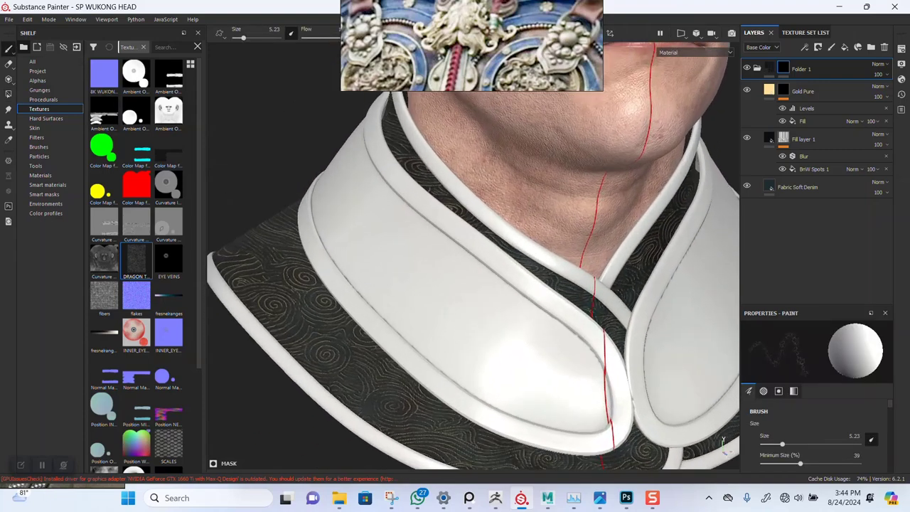
{"action": "mouse_move", "coordinate": [425, 357]}
{"action": "left_mouse_down", "text": "alt"}
{"action": "mouse_move", "coordinate": [601, 351]}
{"action": "mouse_move", "coordinate": [625, 382]}
{"action": "mouse_move", "coordinate": [496, 344]}
{"action": "mouse_move", "coordinate": [528, 374]}
{"action": "mouse_move", "coordinate": [491, 341]}
{"action": "left_mouse_up", "text": "alt"}
{"action": "mouse_move", "coordinate": [491, 341]}
{"action": "right_mouse_down", "text": "alt"}
{"action": "mouse_move", "coordinate": [504, 357]}
{"action": "mouse_move", "coordinate": [497, 362]}
{"action": "right_mouse_up", "text": "alt"}
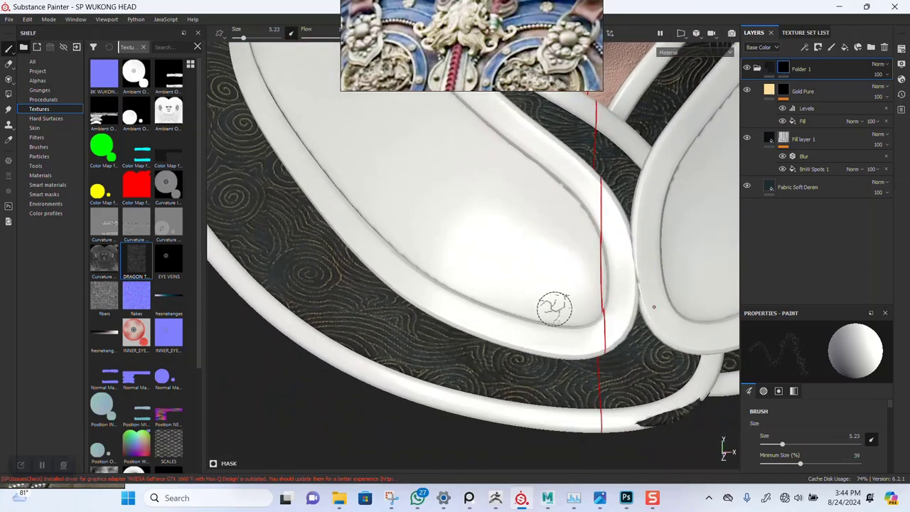
{"action": "right_click_drag", "start_coordinate": [553, 309], "coordinate": [479, 307], "text": "alt"}
{"action": "middle_click_drag", "start_coordinate": [479, 306], "coordinate": [492, 369], "text": "alt"}
{"action": "right_click_drag", "start_coordinate": [492, 370], "coordinate": [562, 435], "text": "alt"}
{"action": "middle_click_drag", "start_coordinate": [497, 431], "coordinate": [483, 418], "text": "alt"}
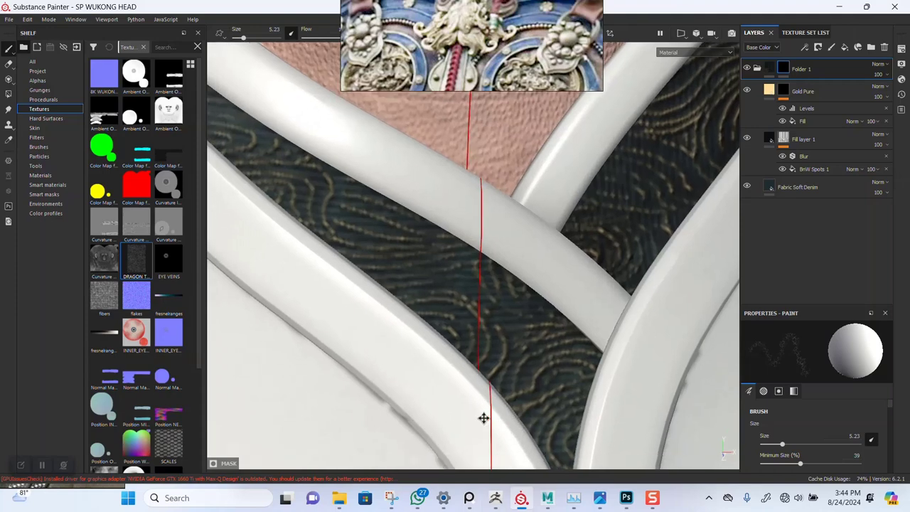
{"action": "scroll", "coordinate": [483, 418], "scroll_direction": "down", "scroll_amount": 6}
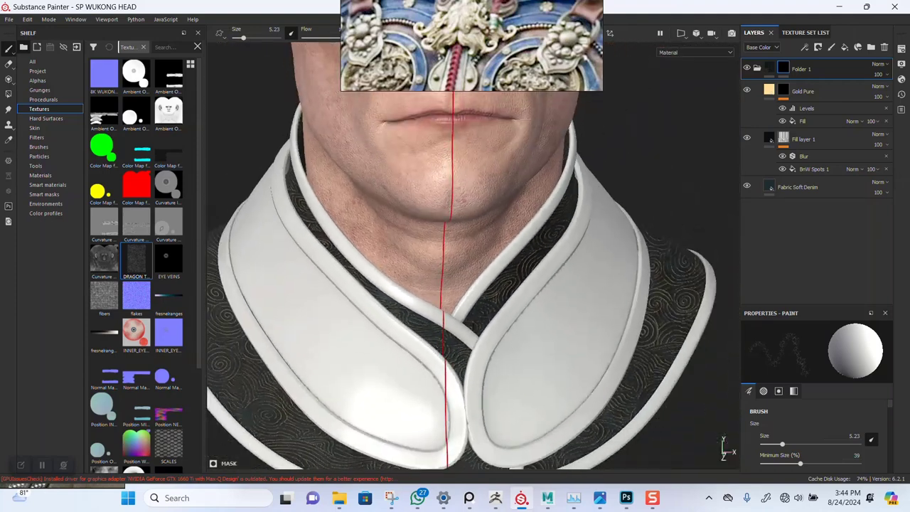
Examine the patterned fabric on the collar from the front and at an angle, at several distances.
{"action": "right_click_drag", "start_coordinate": [455, 320], "coordinate": [355, 291], "text": "alt"}
{"action": "middle_click_drag", "start_coordinate": [356, 290], "coordinate": [388, 250], "text": "alt"}
{"action": "left_click_drag", "start_coordinate": [419, 277], "coordinate": [440, 288], "text": "alt"}
{"action": "right_click_drag", "start_coordinate": [441, 288], "coordinate": [463, 301], "text": "alt"}
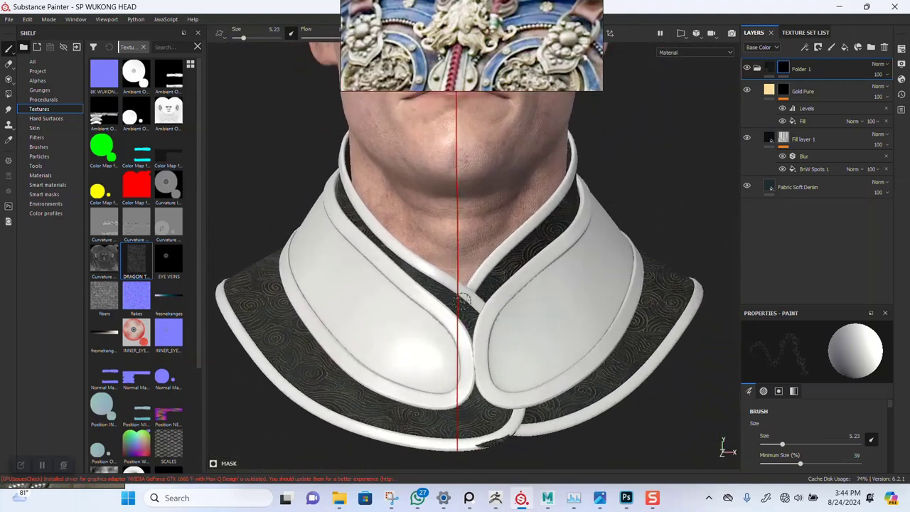
{"action": "middle_click_drag", "start_coordinate": [464, 301], "coordinate": [469, 344], "text": "alt"}
{"action": "right_click_drag", "start_coordinate": [384, 348], "coordinate": [402, 370], "text": "alt"}
{"action": "left_click_drag", "start_coordinate": [402, 370], "coordinate": [438, 353], "text": "alt"}
{"action": "middle_click_drag", "start_coordinate": [439, 353], "coordinate": [452, 383], "text": "alt"}
{"action": "right_click_drag", "start_coordinate": [412, 291], "coordinate": [431, 303], "text": "alt"}
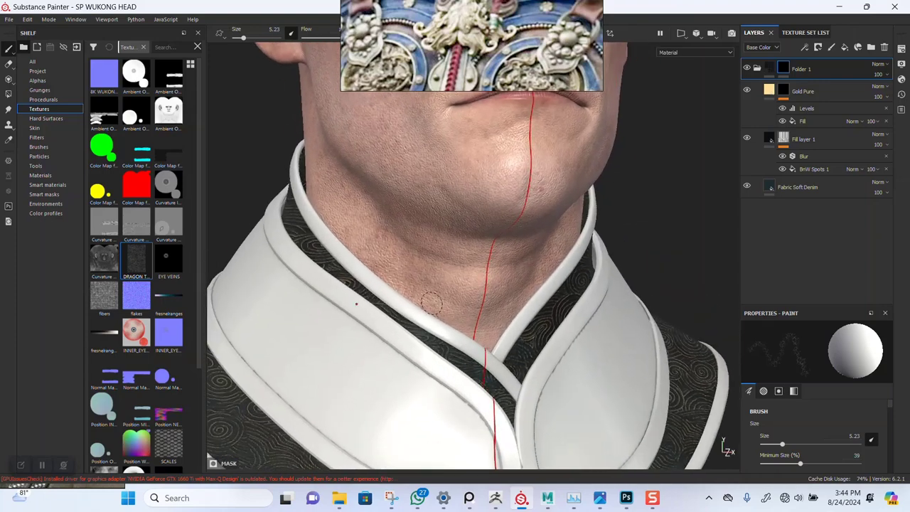
{"action": "scroll", "coordinate": [431, 303], "scroll_direction": "up", "scroll_amount": 3}
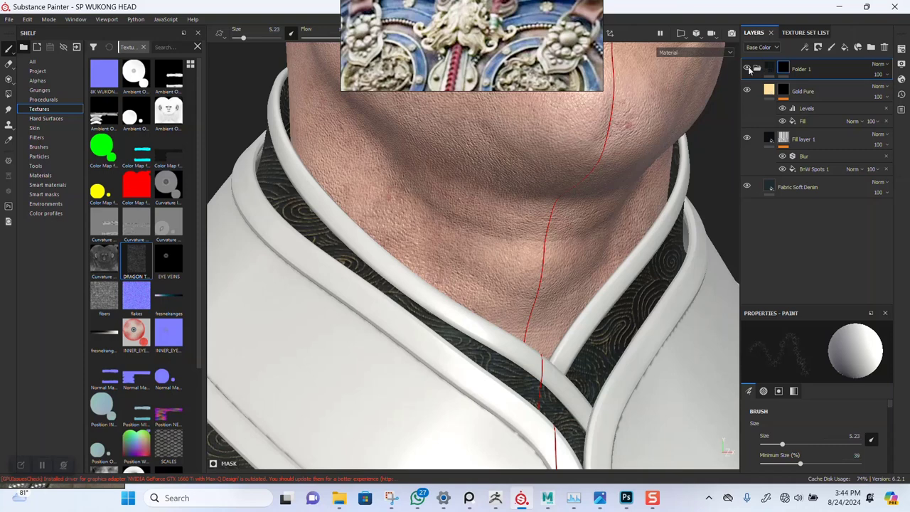
Rename Folder 1, which groups the collar's fabric layers, as FABRIC.
{"action": "double_click", "coordinate": [800, 69]}
{"action": "key", "text": "BackSpace"}
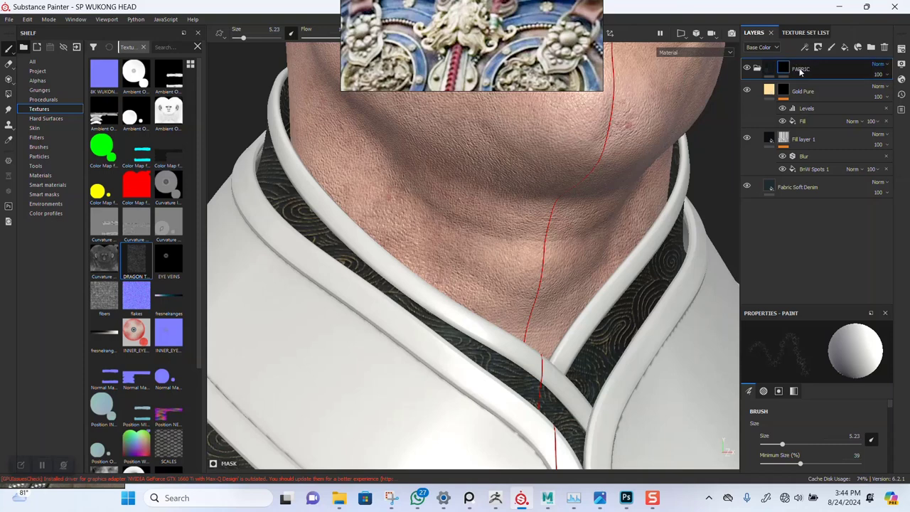
{"action": "key", "text": "Return"}
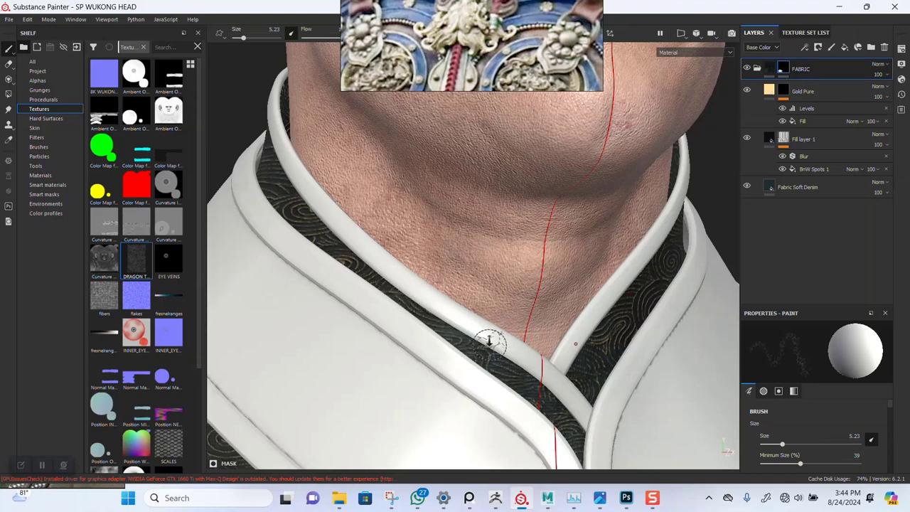
Search the smart materials for leather.
{"action": "scroll", "coordinate": [406, 278], "scroll_direction": "down", "scroll_amount": 3}
{"action": "right_click_drag", "start_coordinate": [408, 279], "coordinate": [416, 286], "text": "alt"}
{"action": "left_click_drag", "start_coordinate": [388, 235], "coordinate": [376, 240], "text": "alt"}
{"action": "left_click_drag", "start_coordinate": [447, 292], "coordinate": [429, 298], "text": "alt"}
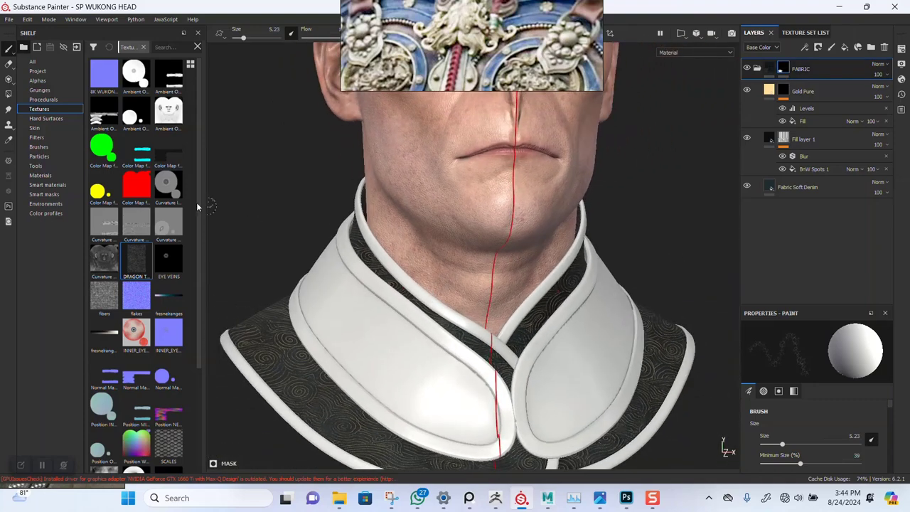
{"action": "left_click", "coordinate": [41, 175]}
{"action": "left_click", "coordinate": [47, 184]}
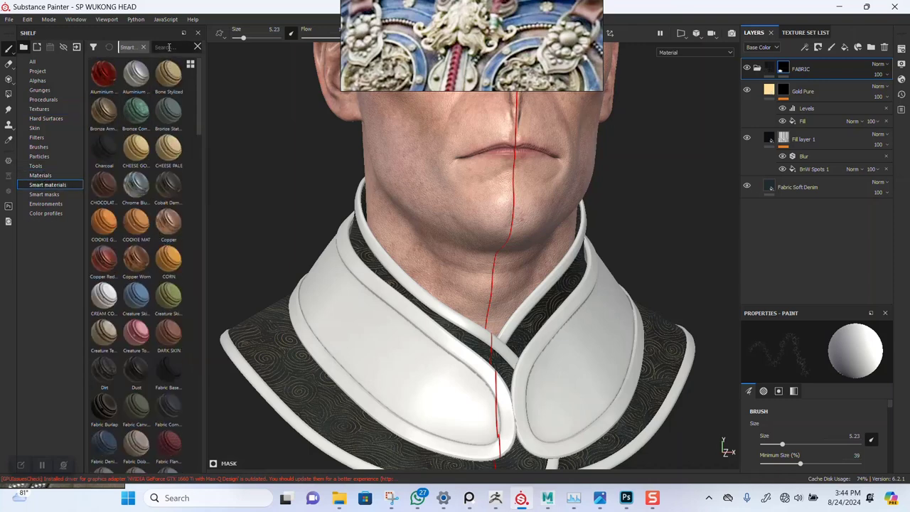
{"action": "left_click", "coordinate": [168, 47]}
{"action": "type", "text": "LEATHER"}
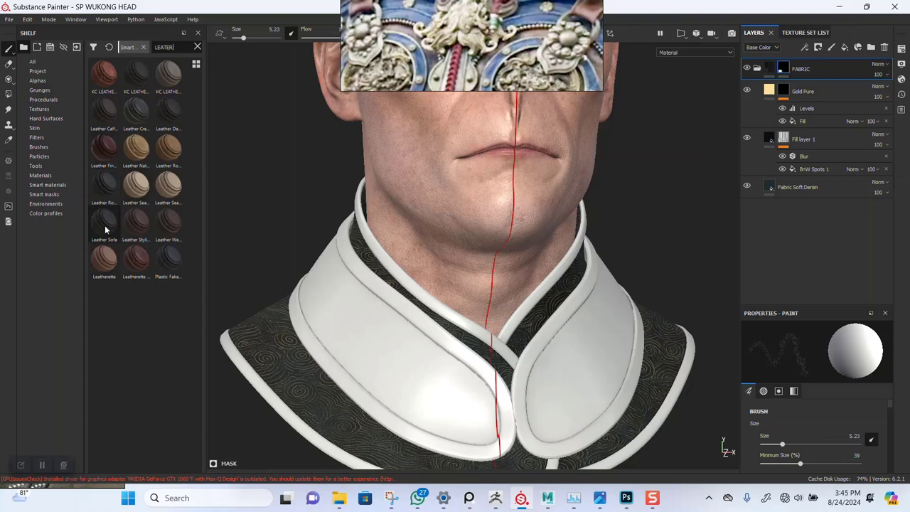
Compare the leather presets and add the black KC LEATHER BOOT_1 smart material above the FABRIC folder.
{"action": "mouse_move", "coordinate": [105, 225]}
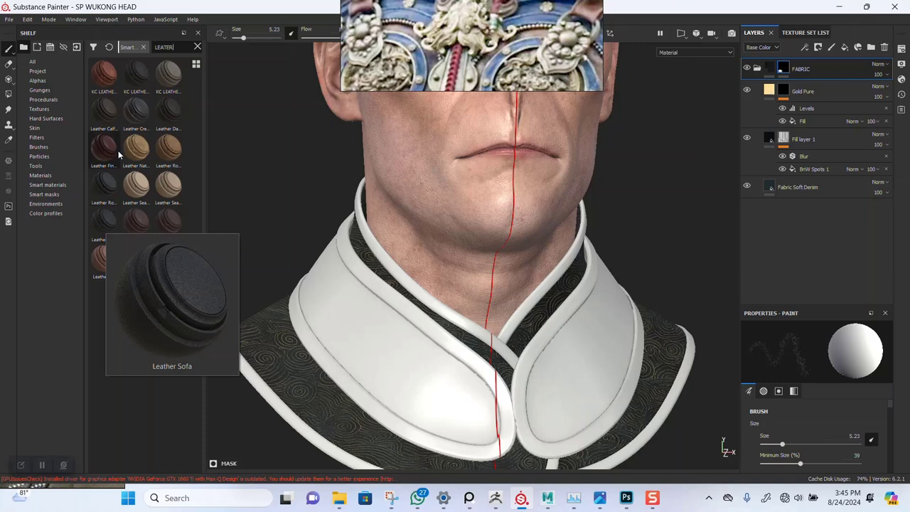
{"action": "mouse_move", "coordinate": [139, 125]}
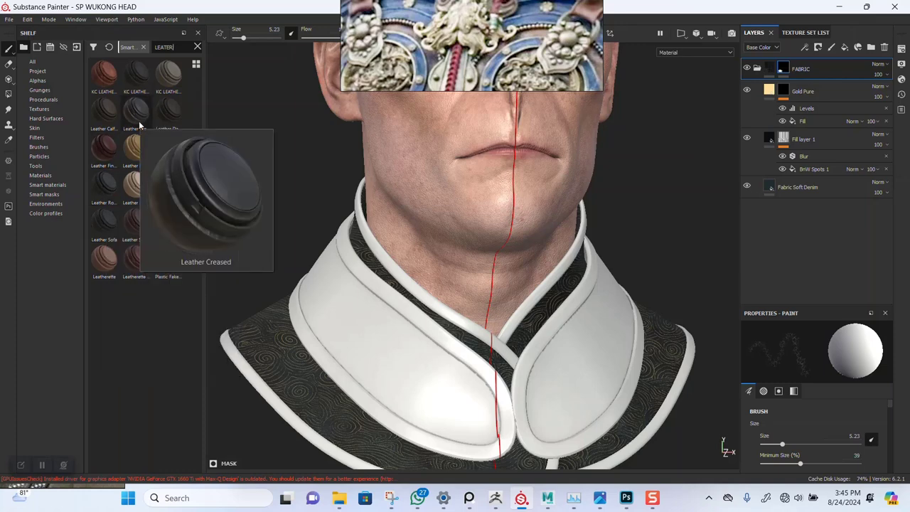
{"action": "mouse_move", "coordinate": [106, 121]}
{"action": "mouse_move", "coordinate": [139, 71]}
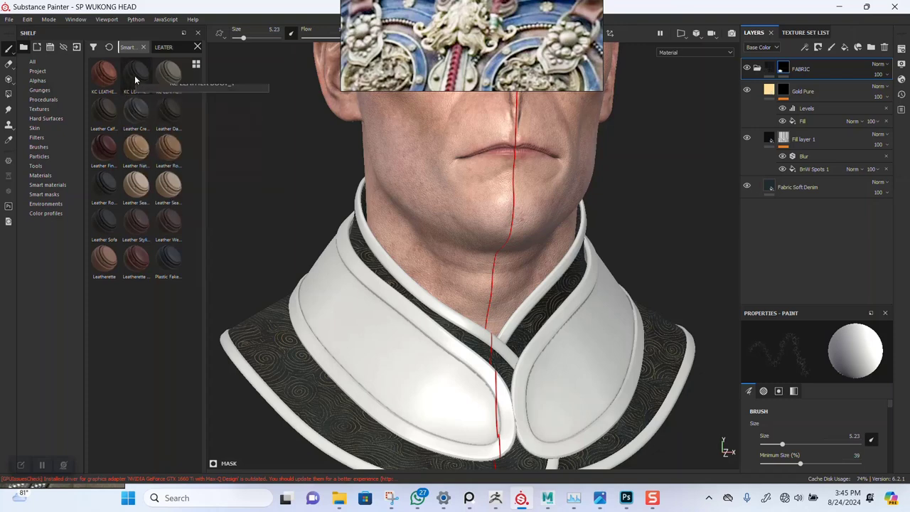
{"action": "left_click", "coordinate": [137, 78]}
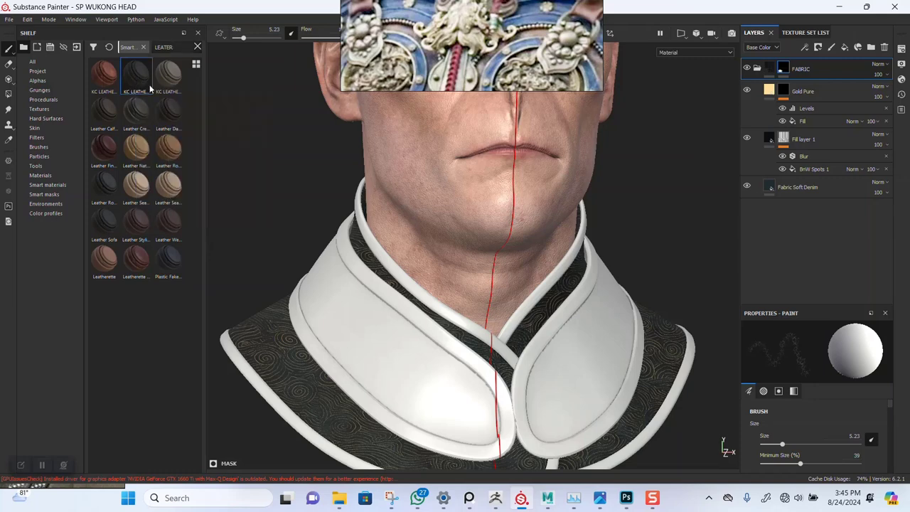
{"action": "left_click_drag", "start_coordinate": [142, 79], "coordinate": [805, 60]}
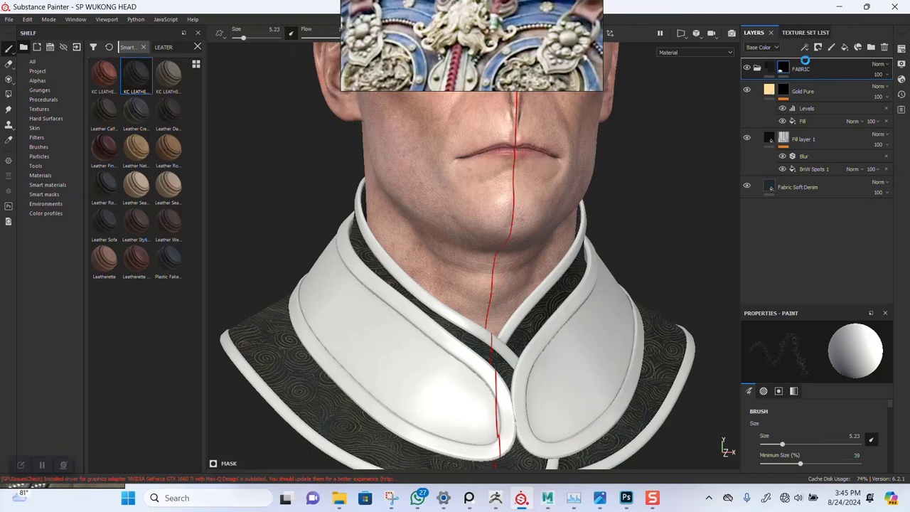
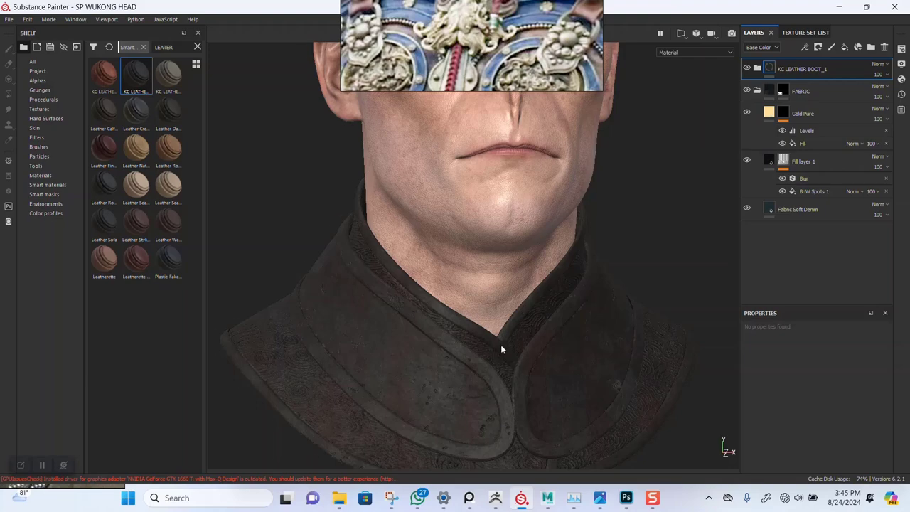
Add a black mask to KC LEATHER BOOT_1 and reveal the leather on the fabric collar's trim with a mesh-mode Polygon Fill.
{"action": "scroll", "coordinate": [500, 349], "scroll_direction": "up", "scroll_amount": 5}
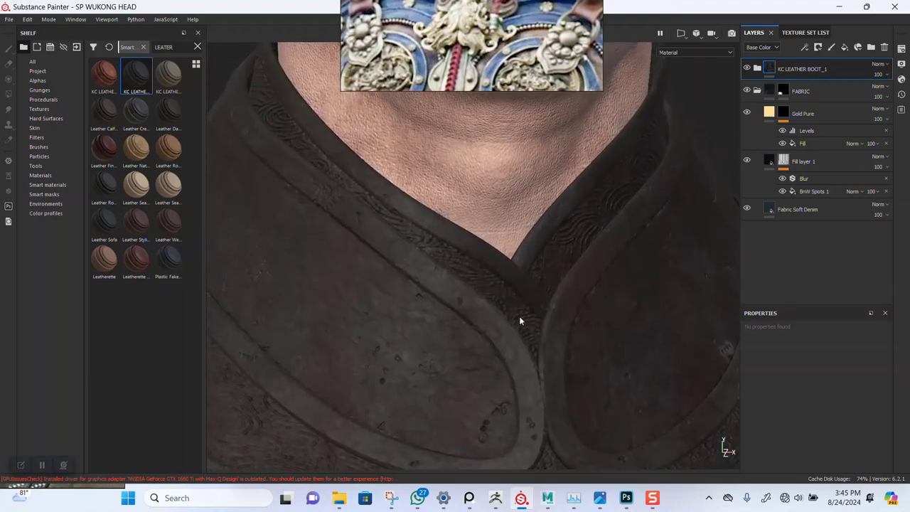
{"action": "scroll", "coordinate": [519, 318], "scroll_direction": "up", "scroll_amount": 2}
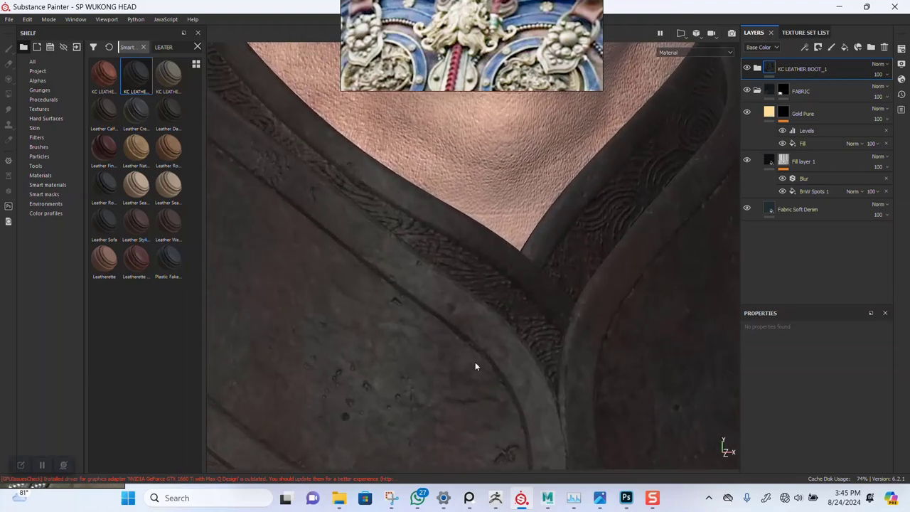
{"action": "right_click", "coordinate": [768, 69]}
{"action": "left_click", "coordinate": [792, 85]}
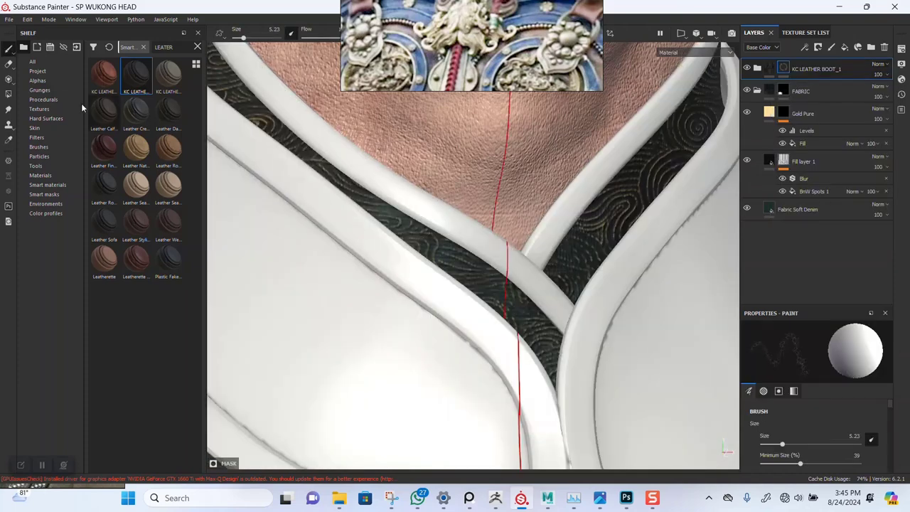
{"action": "left_click", "coordinate": [8, 93]}
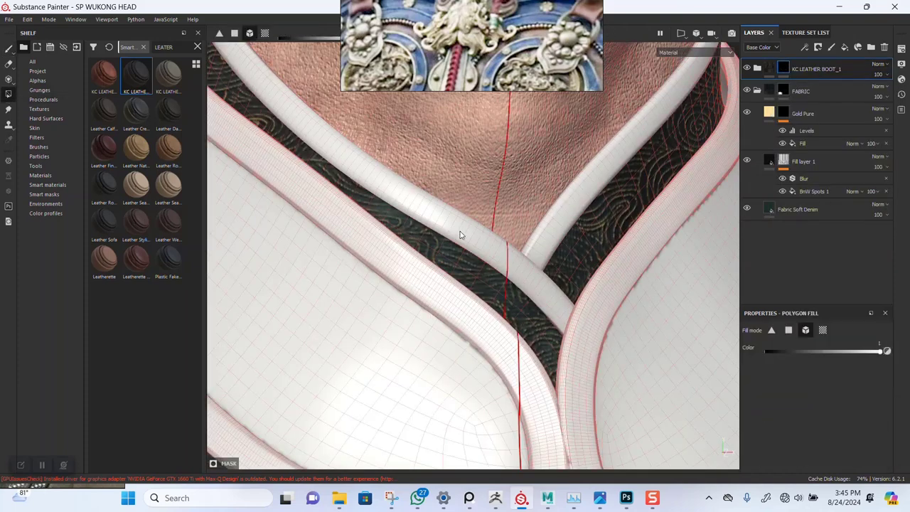
{"action": "left_click", "coordinate": [500, 261]}
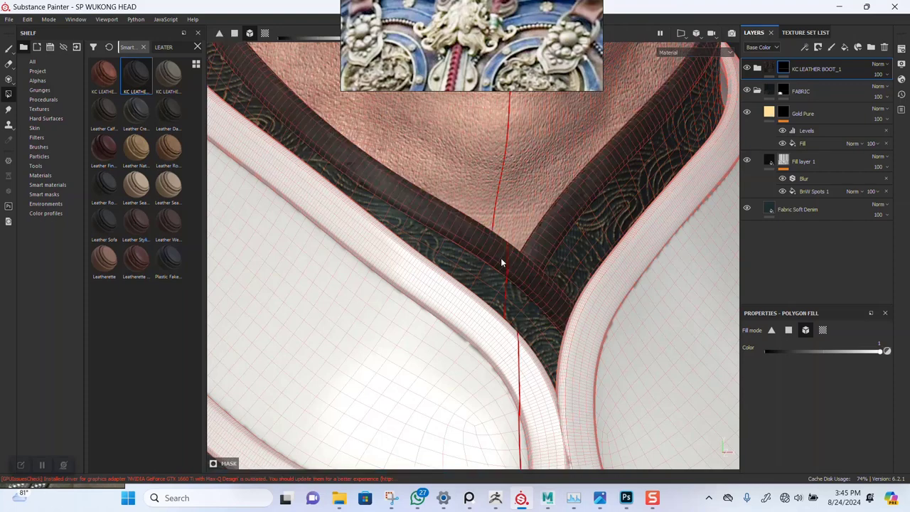
Return to the Paint tool and examine the leather trim along the collar's neckline and lower edge.
{"action": "scroll", "coordinate": [530, 304], "scroll_direction": "down", "scroll_amount": 10}
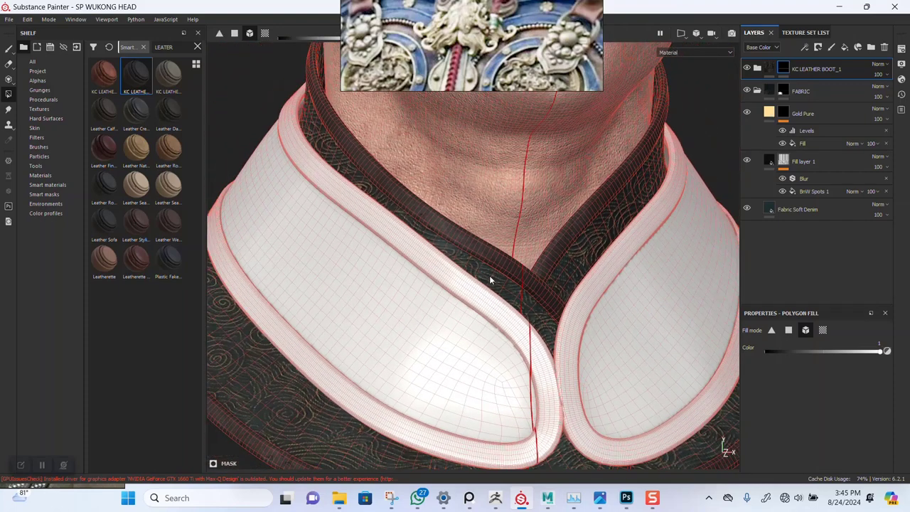
{"action": "left_click", "coordinate": [8, 48]}
{"action": "middle_click_drag", "start_coordinate": [464, 374], "coordinate": [528, 270], "text": "alt"}
{"action": "right_click_drag", "start_coordinate": [528, 270], "coordinate": [506, 422], "text": "alt"}
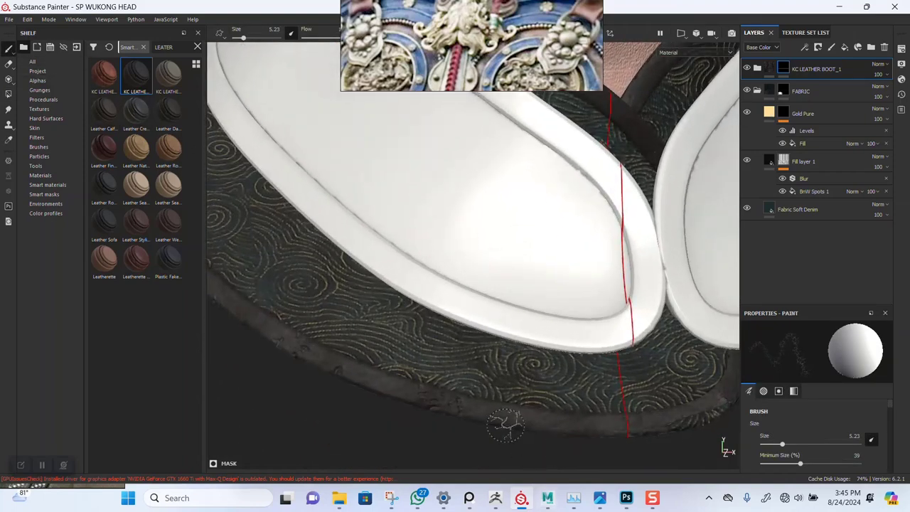
{"action": "middle_click_drag", "start_coordinate": [568, 238], "coordinate": [509, 480], "text": "alt"}
{"action": "mouse_move", "coordinate": [423, 291]}
{"action": "left_mouse_down", "text": "alt"}
{"action": "mouse_move", "coordinate": [487, 327]}
{"action": "mouse_move", "coordinate": [422, 293]}
{"action": "left_mouse_up", "text": "alt"}
{"action": "right_click_drag", "start_coordinate": [501, 349], "coordinate": [472, 322], "text": "alt"}
{"action": "scroll", "coordinate": [471, 322], "scroll_direction": "down", "scroll_amount": 6}
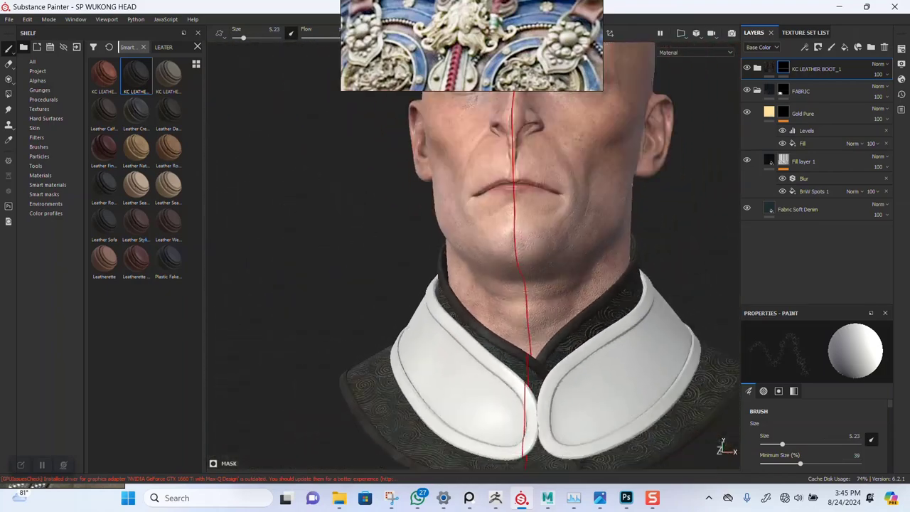
{"action": "left_click_drag", "start_coordinate": [494, 290], "coordinate": [510, 297], "text": "alt"}
{"action": "right_click_drag", "start_coordinate": [458, 298], "coordinate": [477, 317], "text": "alt"}
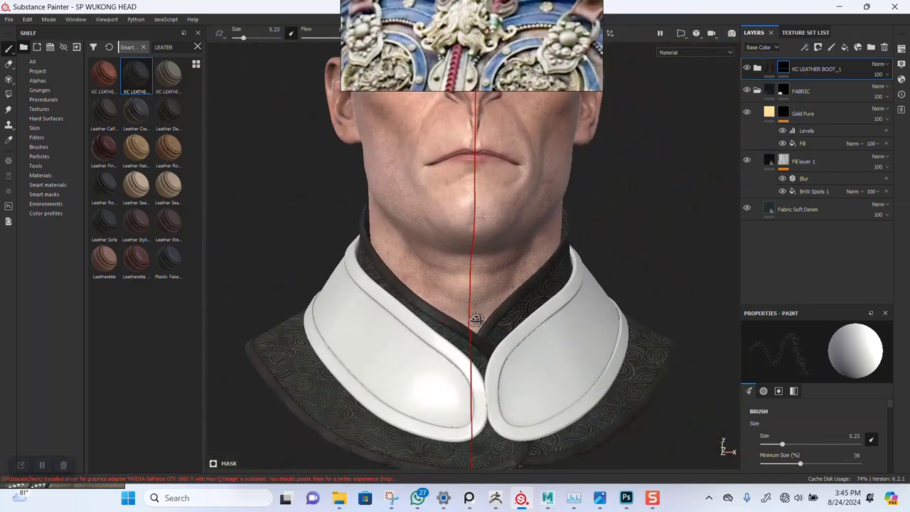
{"action": "left_click_drag", "start_coordinate": [477, 316], "coordinate": [489, 315], "text": "alt"}
Reposition the armor reference image to compare it with the collar, and save the project.
{"action": "left_click_drag", "start_coordinate": [491, 81], "coordinate": [766, 294]}
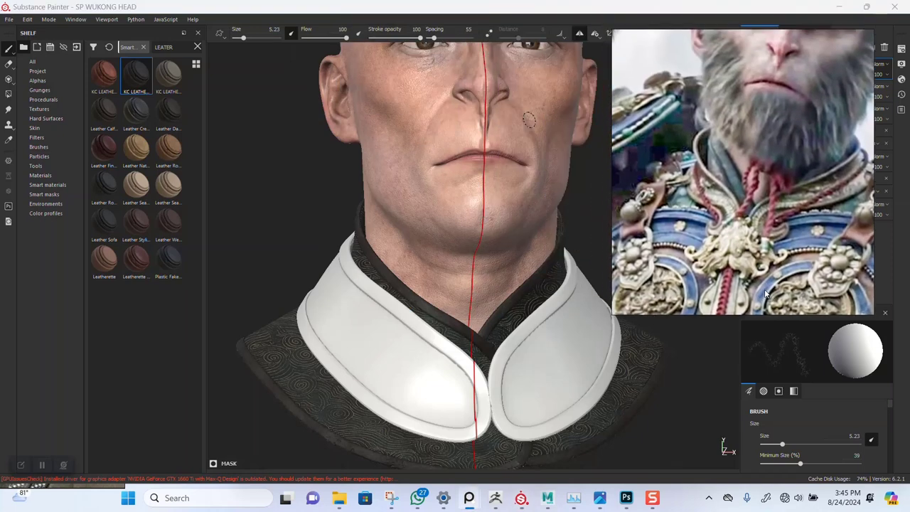
{"action": "left_click_drag", "start_coordinate": [769, 227], "coordinate": [674, 100]}
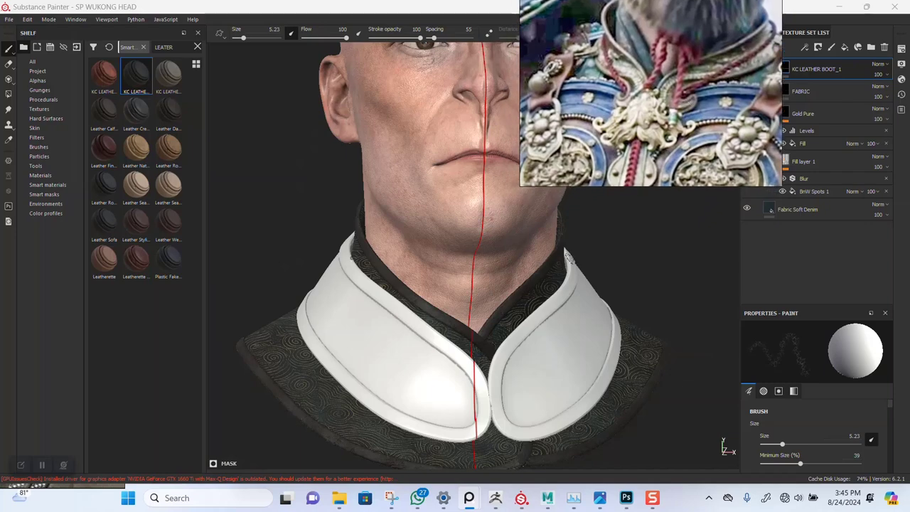
{"action": "mouse_move", "coordinate": [496, 354]}
{"action": "right_mouse_down", "text": "alt"}
{"action": "mouse_move", "coordinate": [512, 370]}
{"action": "mouse_move", "coordinate": [524, 355]}
{"action": "right_mouse_up", "text": "alt"}
{"action": "middle_click_drag", "start_coordinate": [524, 356], "coordinate": [520, 347], "text": "alt"}
{"action": "left_click_drag", "start_coordinate": [522, 346], "coordinate": [472, 318], "text": "alt"}
{"action": "scroll", "coordinate": [472, 318], "scroll_direction": "up", "scroll_amount": 1}
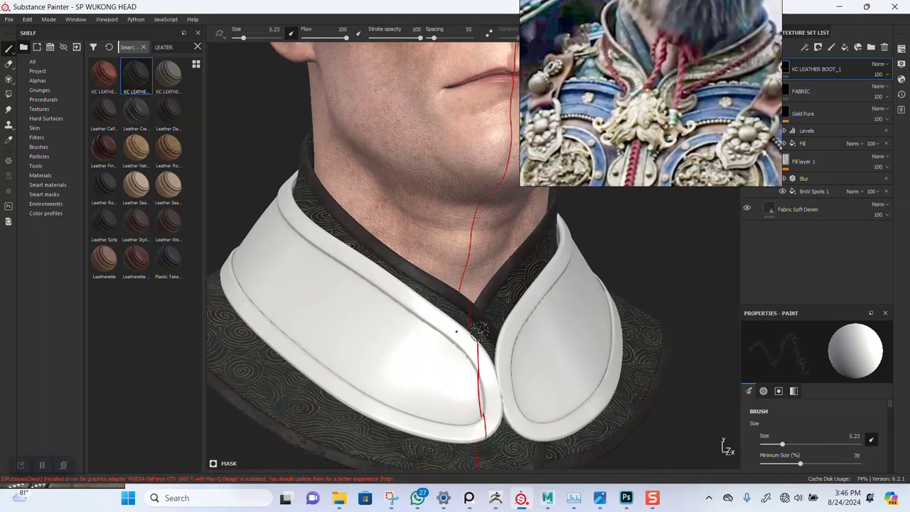
{"action": "scroll", "coordinate": [481, 325], "scroll_direction": "up", "scroll_amount": 1}
{"action": "scroll", "coordinate": [415, 364], "scroll_direction": "down", "scroll_amount": 5}
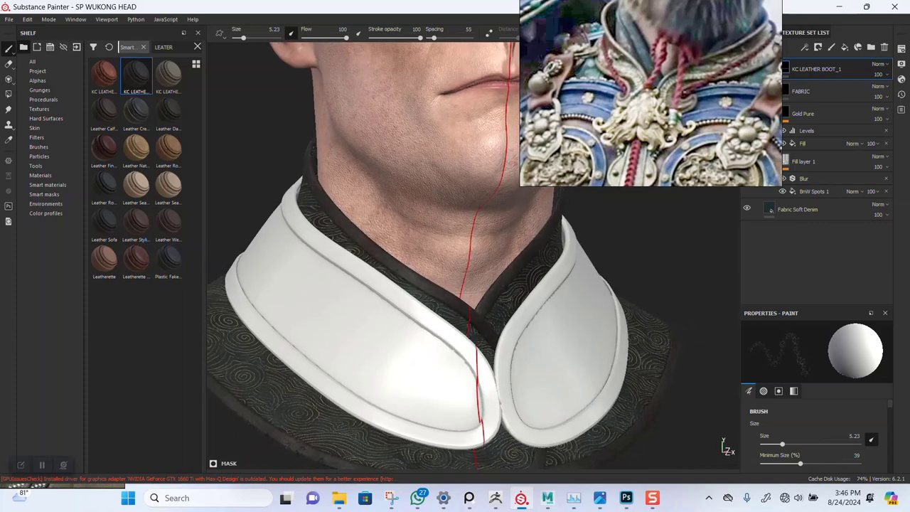
{"action": "middle_click_drag", "start_coordinate": [437, 339], "coordinate": [477, 358], "text": "alt"}
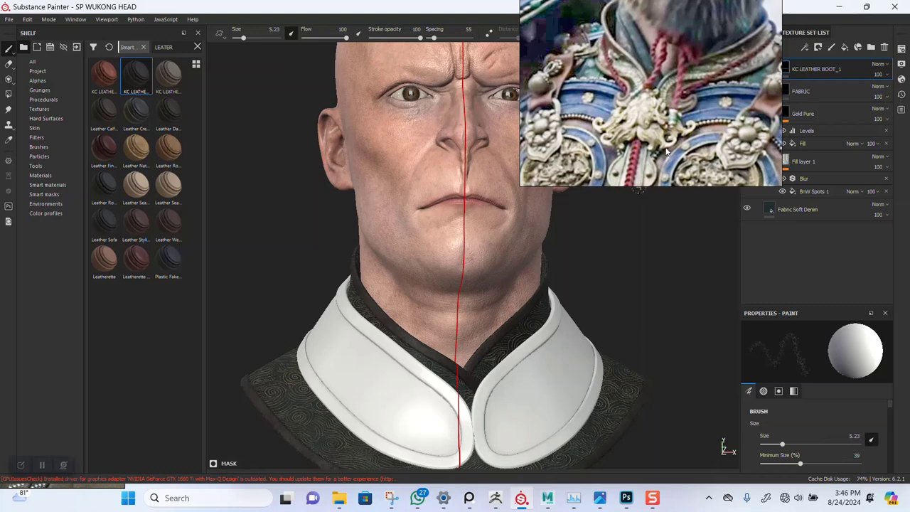
{"action": "right_click_drag", "start_coordinate": [474, 301], "coordinate": [461, 311], "text": "alt"}
{"action": "key", "text": "ctrl+s"}
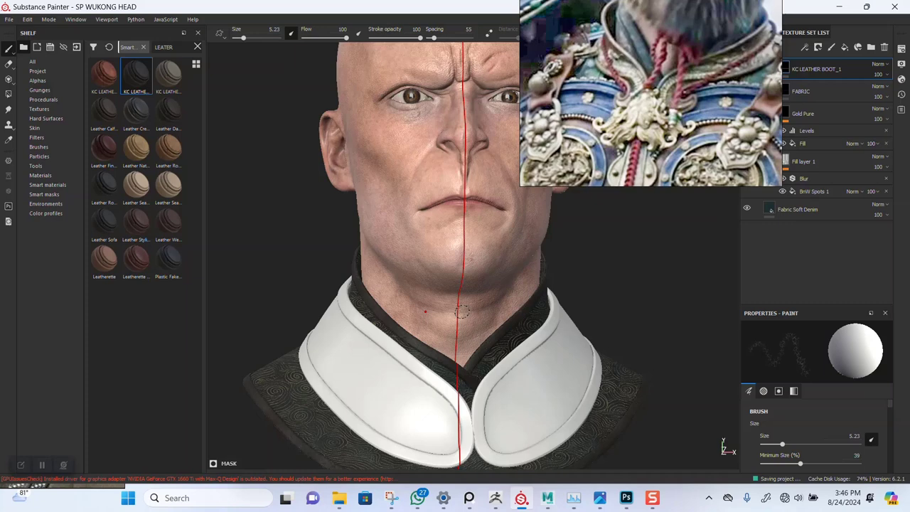
Move the reference image clear of the collar and review the whole head and collar from the front.
{"action": "mouse_move", "coordinate": [631, 134]}
{"action": "right_mouse_down"}
{"action": "mouse_move", "coordinate": [385, 114]}
{"action": "mouse_move", "coordinate": [433, 131]}
{"action": "right_mouse_up"}
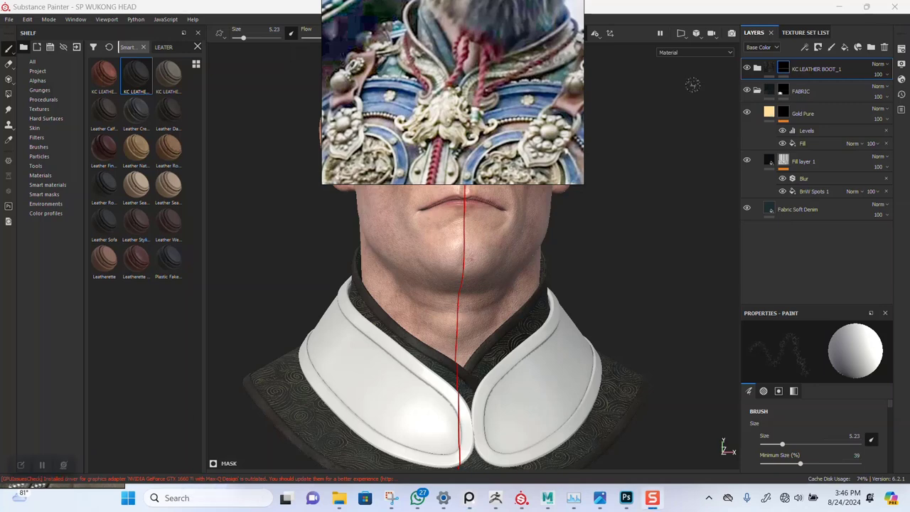
{"action": "left_click_drag", "start_coordinate": [477, 121], "coordinate": [648, 64]}
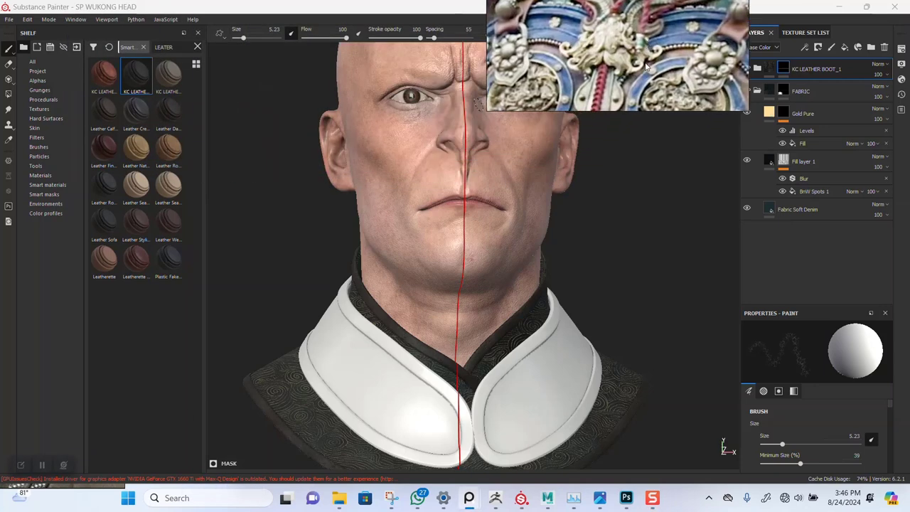
{"action": "right_click_drag", "start_coordinate": [604, 224], "coordinate": [602, 223], "text": "alt"}
{"action": "right_click_drag", "start_coordinate": [565, 314], "coordinate": [568, 233], "text": "alt"}
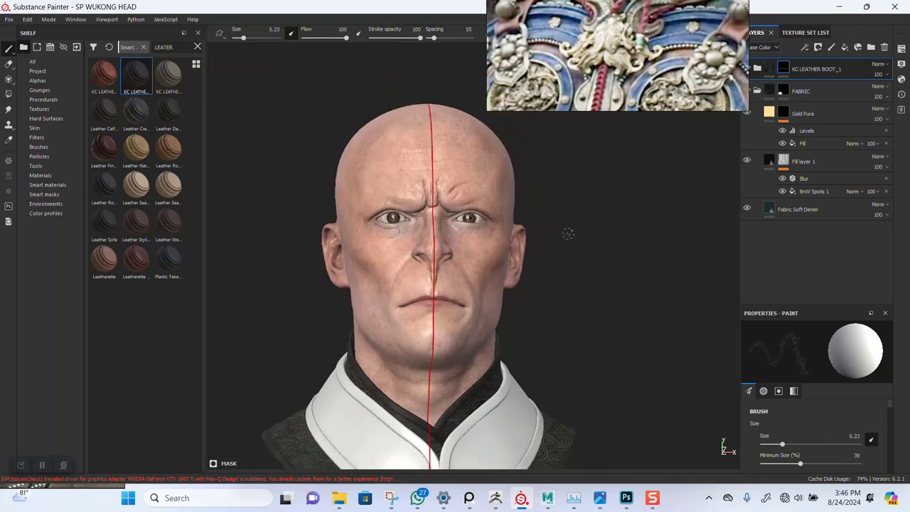
{"action": "middle_click_drag", "start_coordinate": [568, 233], "coordinate": [575, 232], "text": "alt"}
{"action": "right_click_drag", "start_coordinate": [575, 231], "coordinate": [584, 265], "text": "alt"}
{"action": "middle_click_drag", "start_coordinate": [585, 265], "coordinate": [595, 220], "text": "alt"}
{"action": "right_click_drag", "start_coordinate": [595, 220], "coordinate": [584, 277], "text": "alt"}
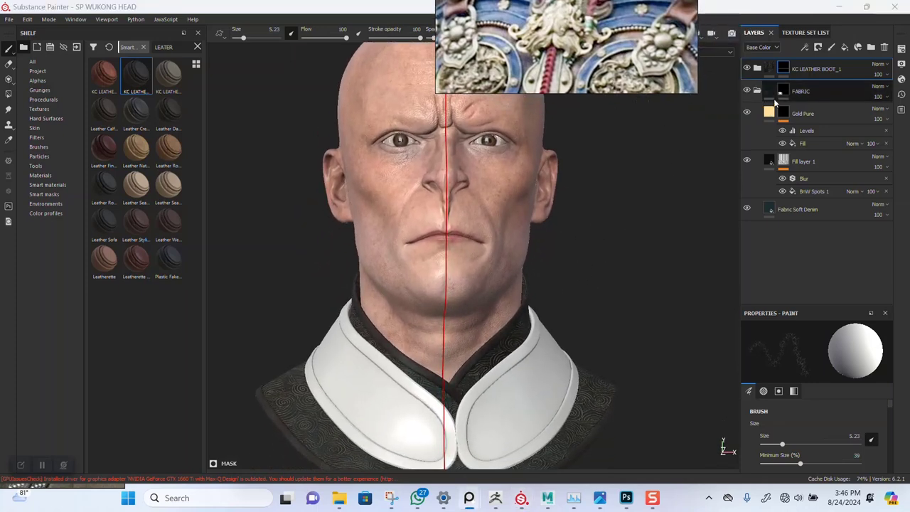
Collapse the FABRIC folder and list all smart materials without the leather search filter.
{"action": "left_click", "coordinate": [756, 91]}
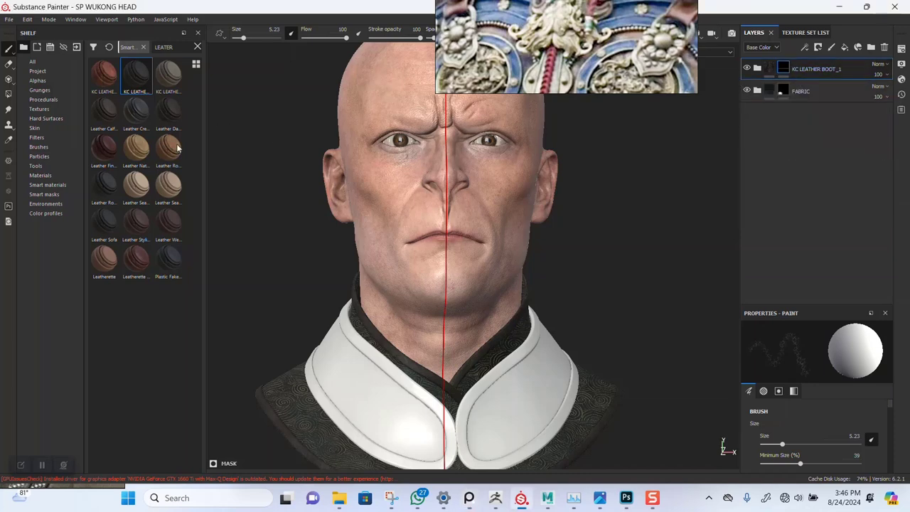
{"action": "left_click", "coordinate": [65, 186]}
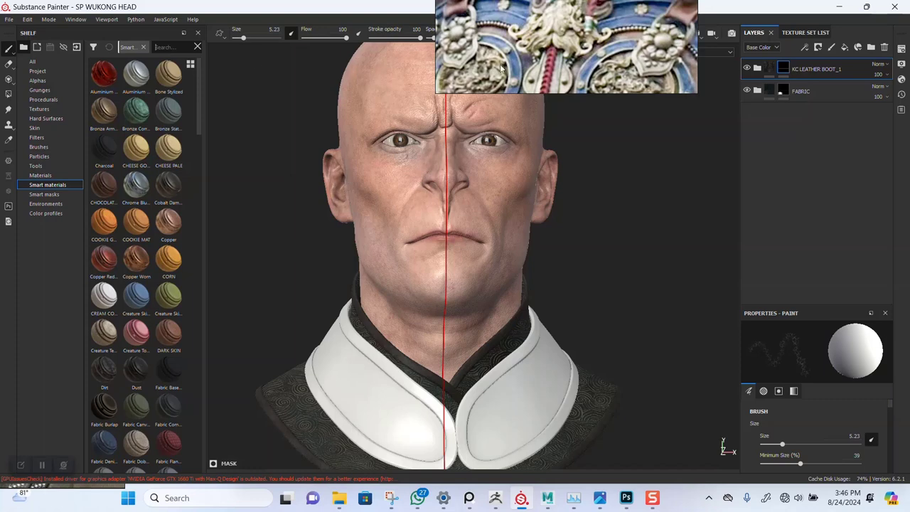
Add the Bronze Armor smart material above the KC LEATHER BOOT_1 layer.
{"action": "left_click", "coordinate": [108, 120]}
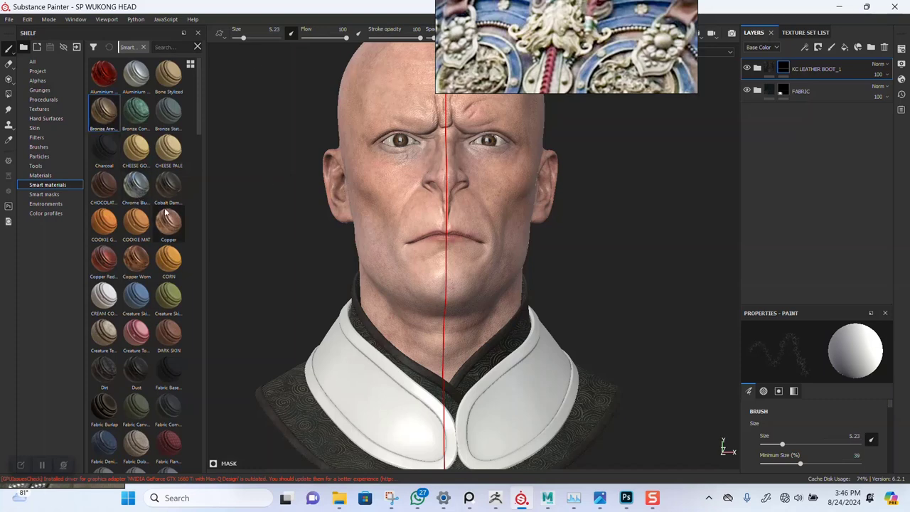
{"action": "mouse_move", "coordinate": [175, 227]}
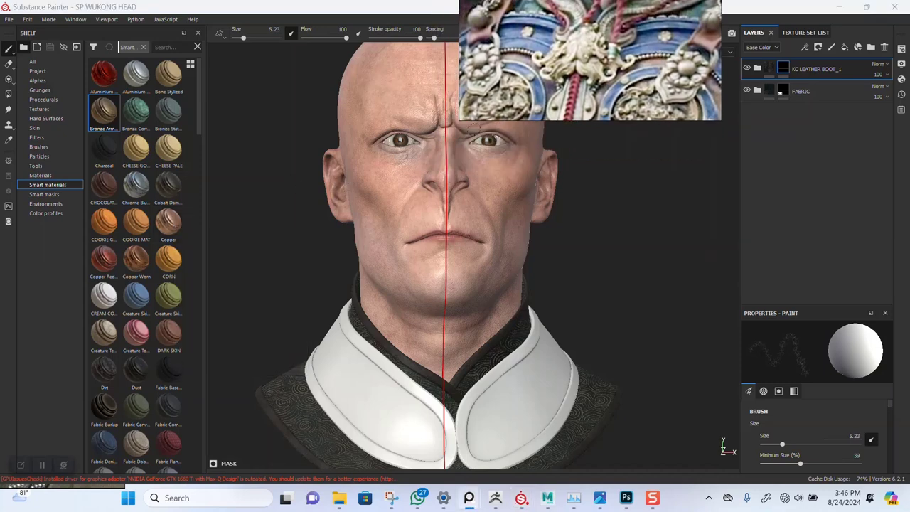
{"action": "scroll", "coordinate": [142, 252], "scroll_direction": "down", "scroll_amount": 5}
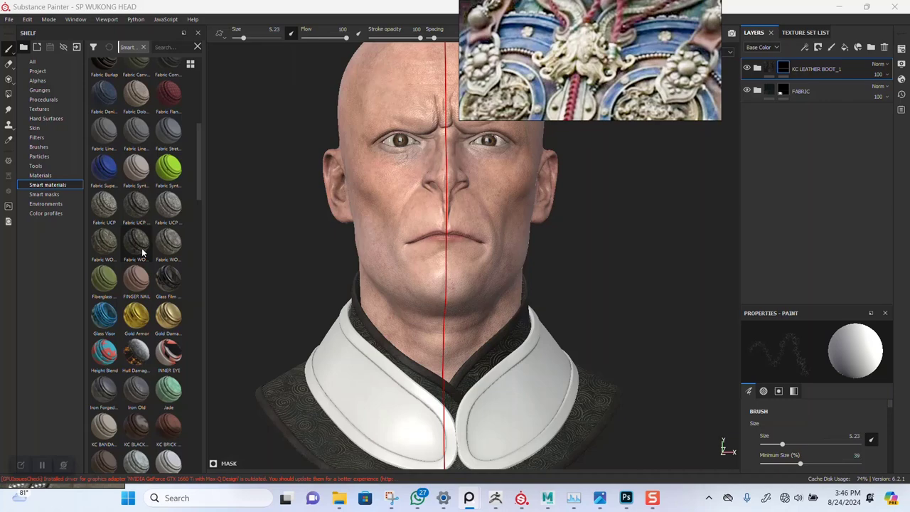
{"action": "scroll", "coordinate": [143, 252], "scroll_direction": "down", "scroll_amount": 3}
{"action": "scroll", "coordinate": [142, 252], "scroll_direction": "down", "scroll_amount": 3}
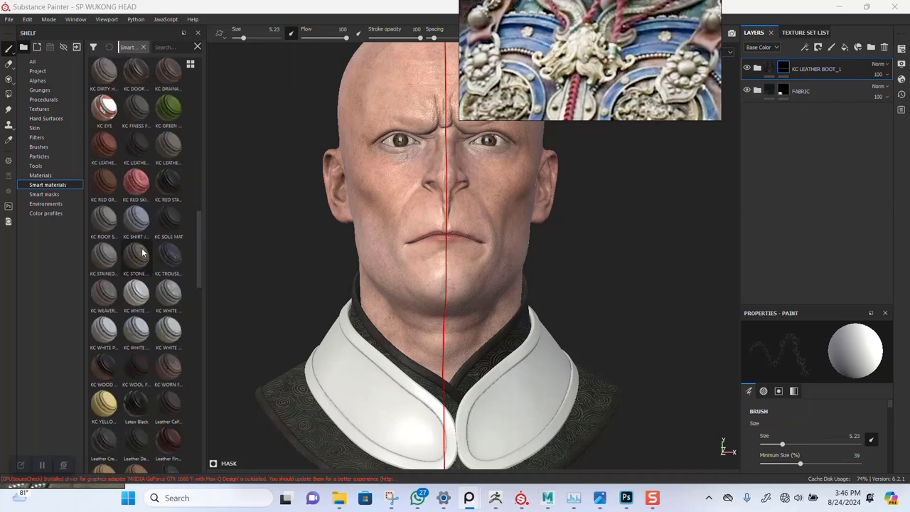
{"action": "scroll", "coordinate": [142, 253], "scroll_direction": "up", "scroll_amount": 4}
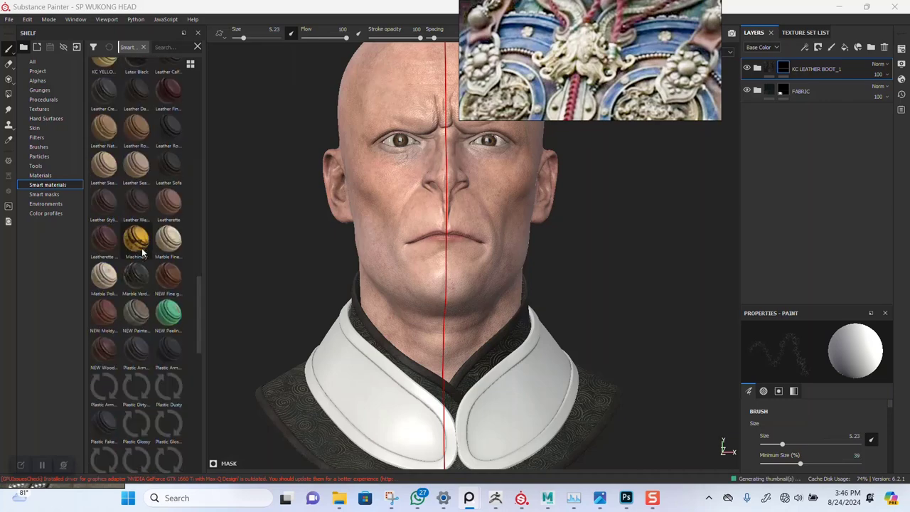
{"action": "scroll", "coordinate": [142, 252], "scroll_direction": "up", "scroll_amount": 5}
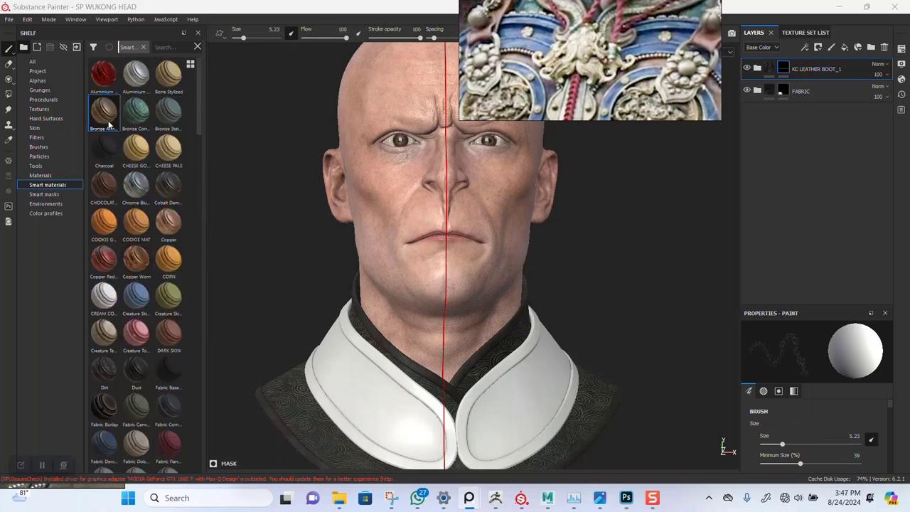
{"action": "left_click_drag", "start_coordinate": [105, 114], "coordinate": [766, 150]}
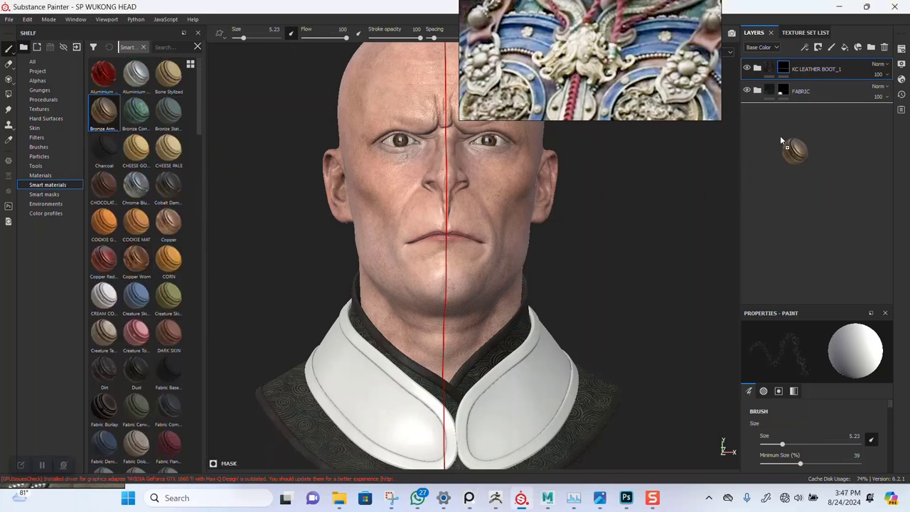
{"action": "left_click_drag", "start_coordinate": [780, 139], "coordinate": [793, 58]}
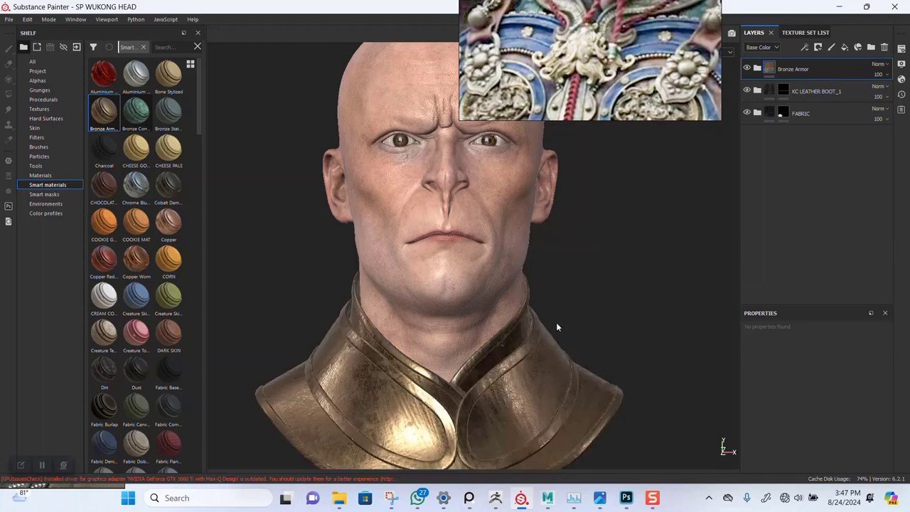
Examine the bronze collar up close and move the enlarged armor reference image clear of the model.
{"action": "middle_click_drag", "start_coordinate": [546, 393], "coordinate": [577, 282], "text": "alt"}
{"action": "right_click_drag", "start_coordinate": [577, 282], "coordinate": [486, 332], "text": "alt"}
{"action": "left_click_drag", "start_coordinate": [486, 332], "coordinate": [564, 252], "text": "alt"}
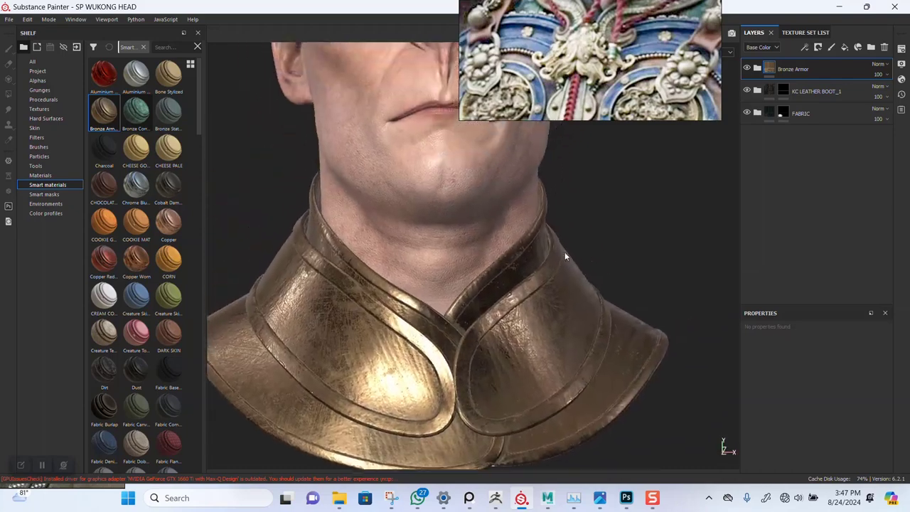
{"action": "right_click_drag", "start_coordinate": [670, 80], "coordinate": [395, 165]}
{"action": "left_click_drag", "start_coordinate": [395, 165], "coordinate": [282, 135]}
Add a black mask to Bronze Armor and polygon-fill it so the bronze covers only the collar's two inner plates.
{"action": "left_click", "coordinate": [796, 71]}
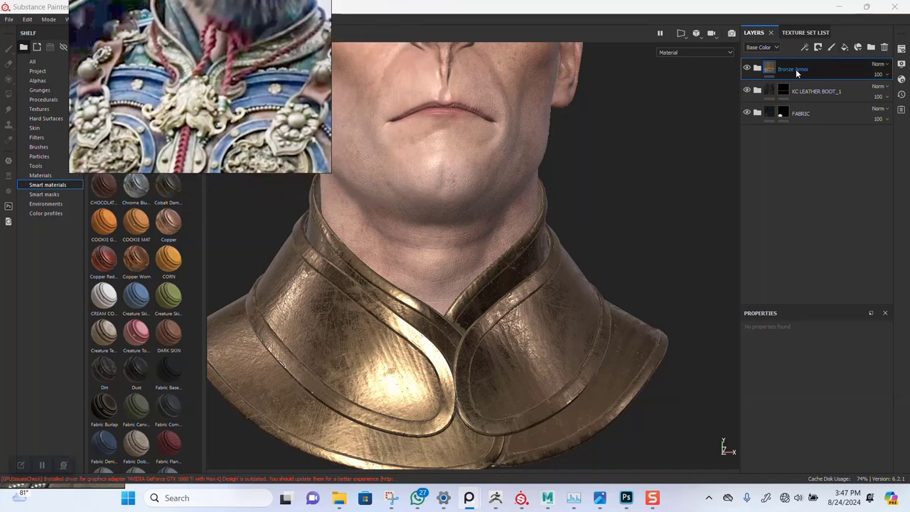
{"action": "right_click", "coordinate": [768, 71]}
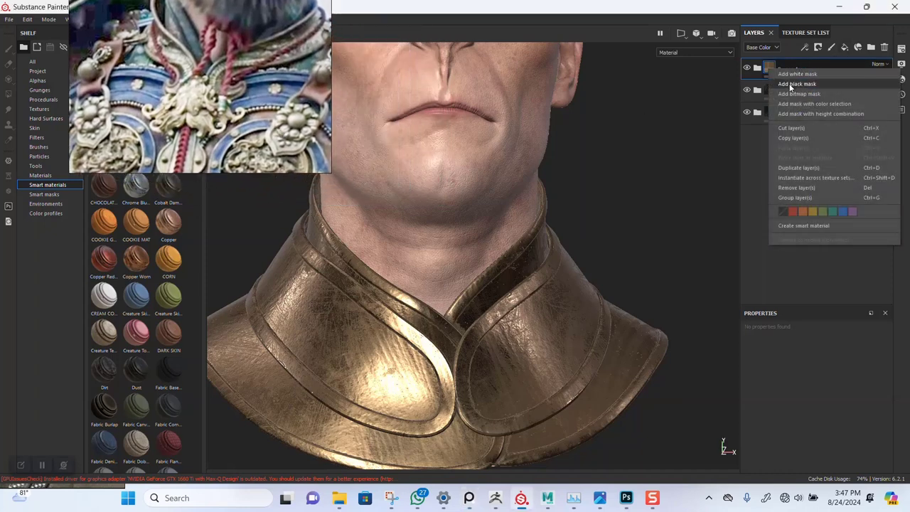
{"action": "left_click", "coordinate": [794, 84]}
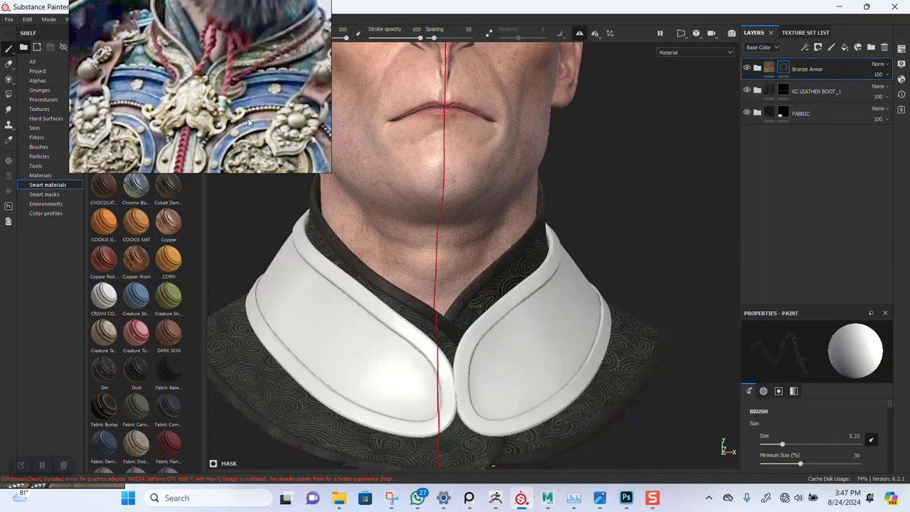
{"action": "left_click", "coordinate": [8, 94]}
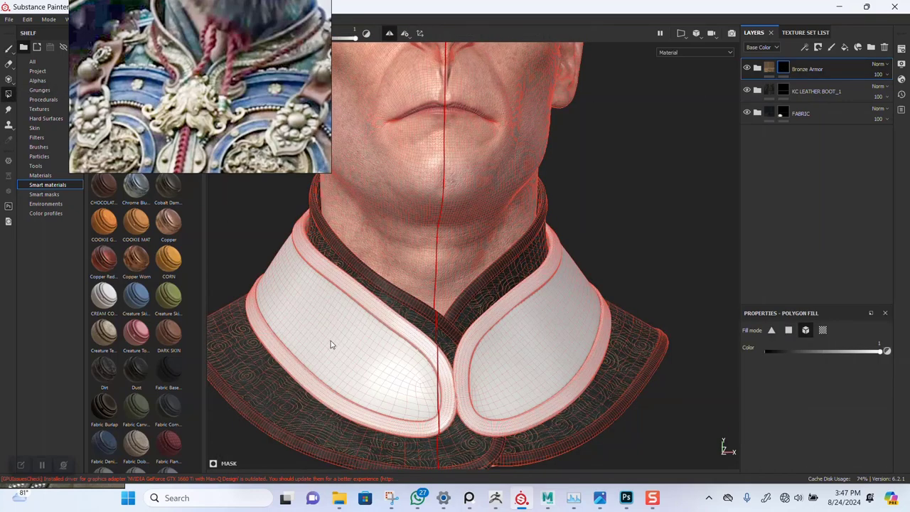
{"action": "left_click", "coordinate": [330, 344]}
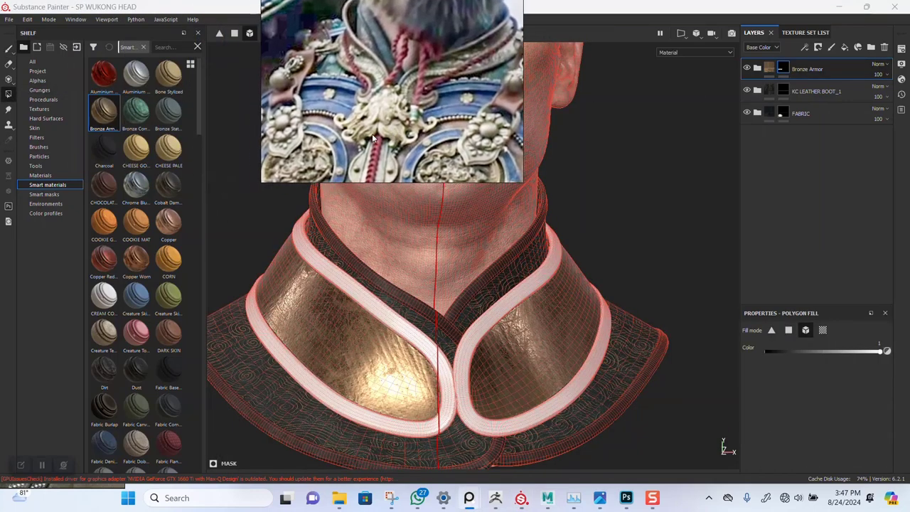
Return to the Paint tool and examine the bronze plates from the front and at an angle.
{"action": "left_click", "coordinate": [8, 50]}
{"action": "left_click_drag", "start_coordinate": [488, 304], "coordinate": [477, 284], "text": "alt"}
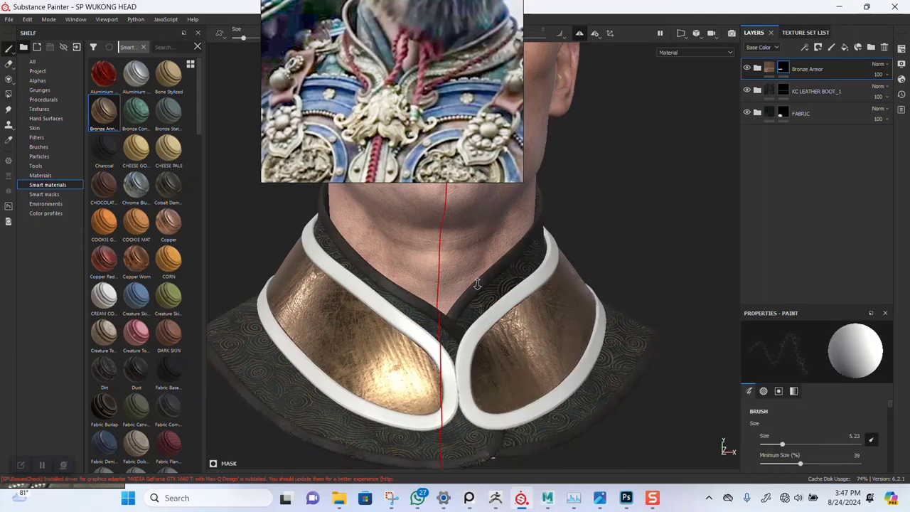
{"action": "middle_click_drag", "start_coordinate": [477, 285], "coordinate": [575, 245], "text": "alt"}
{"action": "right_click_drag", "start_coordinate": [575, 246], "coordinate": [622, 255], "text": "alt"}
{"action": "middle_click_drag", "start_coordinate": [685, 288], "coordinate": [685, 273], "text": "alt"}
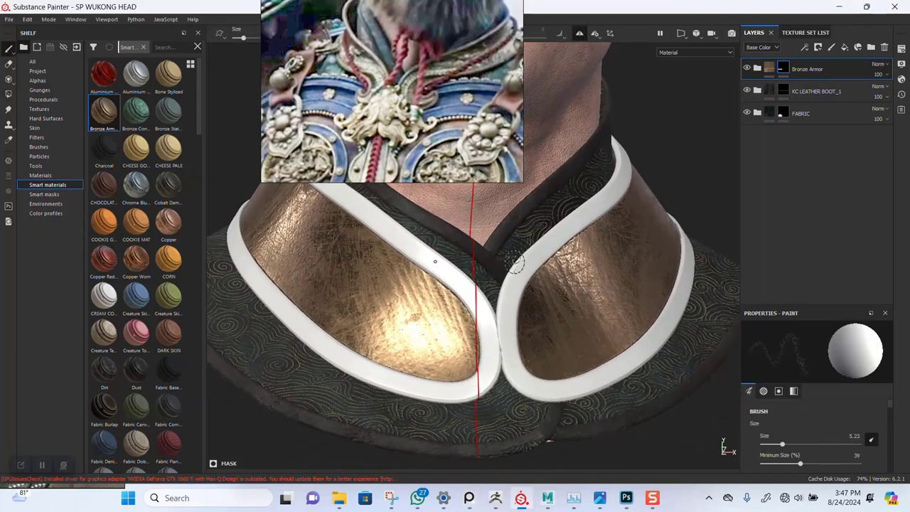
{"action": "left_click_drag", "start_coordinate": [515, 263], "coordinate": [618, 279], "text": "alt"}
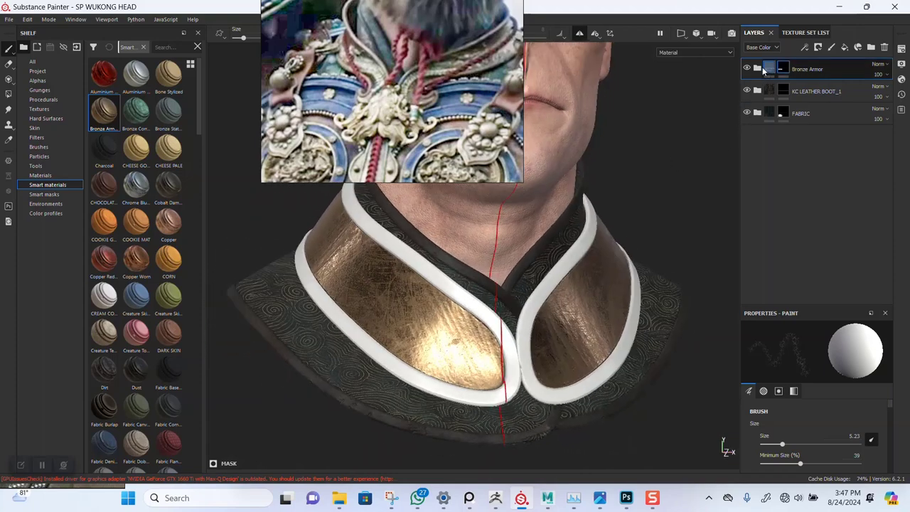
Duplicate Bronze Armor's Base Metal layer, hide the original and darken the copy's base color to a value of about 0.1.
{"action": "left_click", "coordinate": [758, 69]}
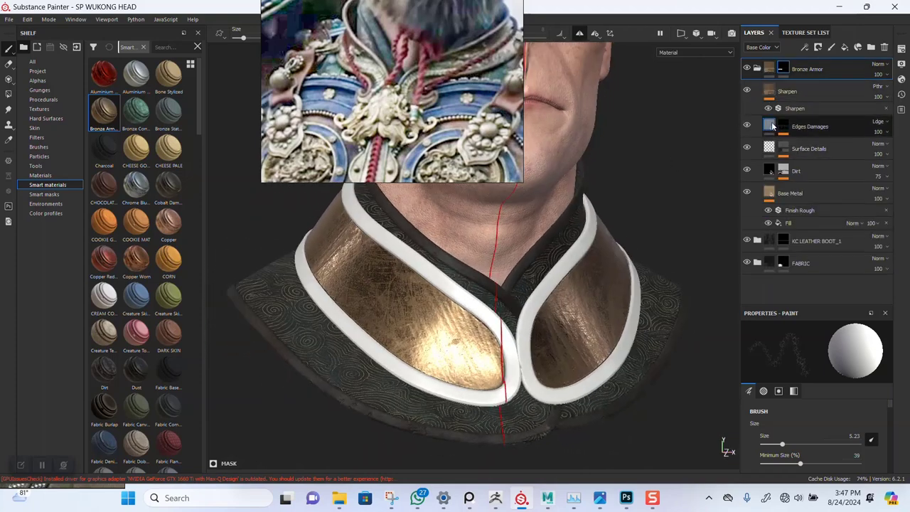
{"action": "left_click", "coordinate": [804, 224]}
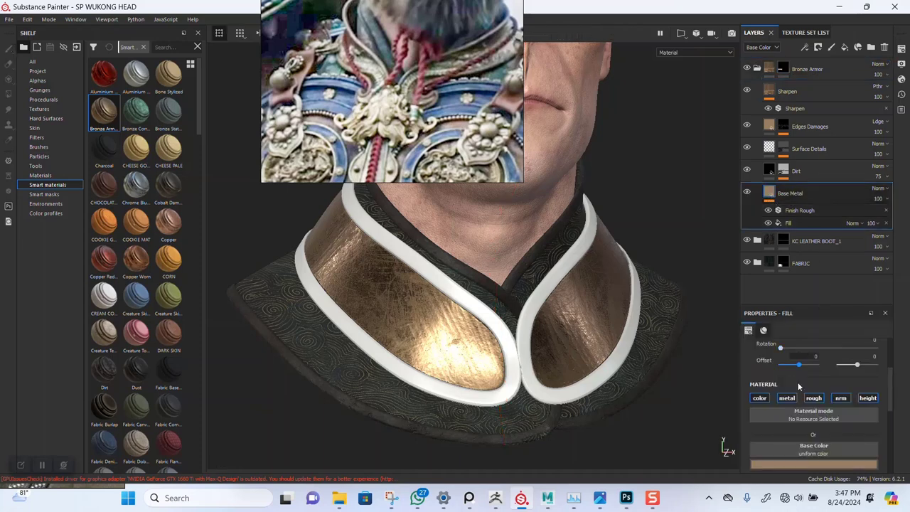
{"action": "scroll", "coordinate": [809, 440], "scroll_direction": "down", "scroll_amount": 2}
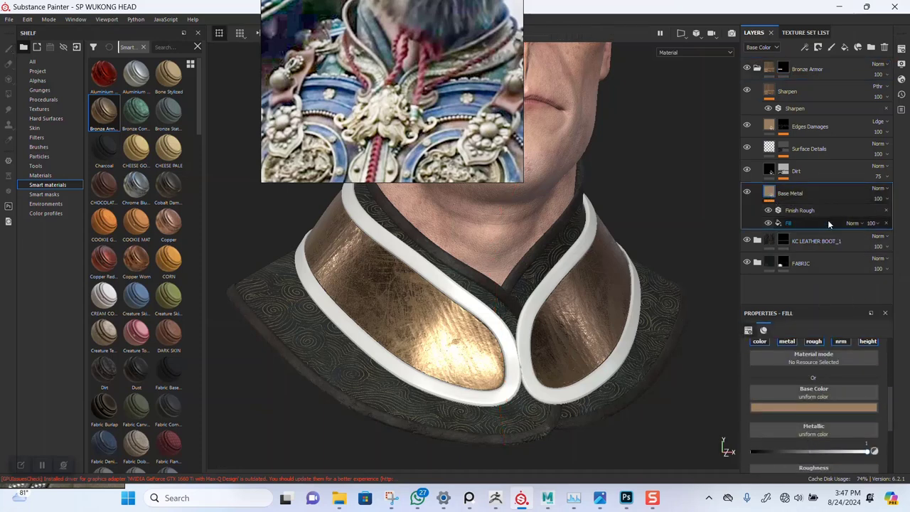
{"action": "key", "text": "ctrl+d"}
{"action": "left_click", "coordinate": [746, 240]}
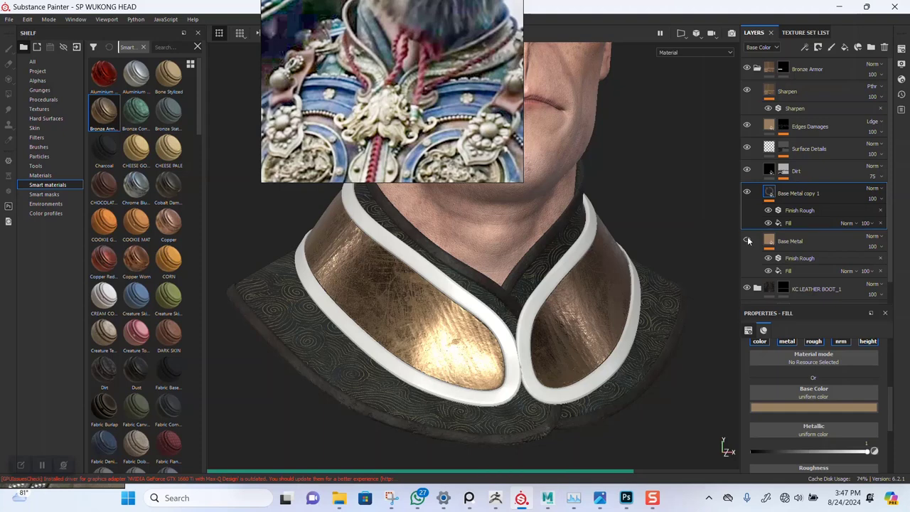
{"action": "left_click", "coordinate": [807, 408]}
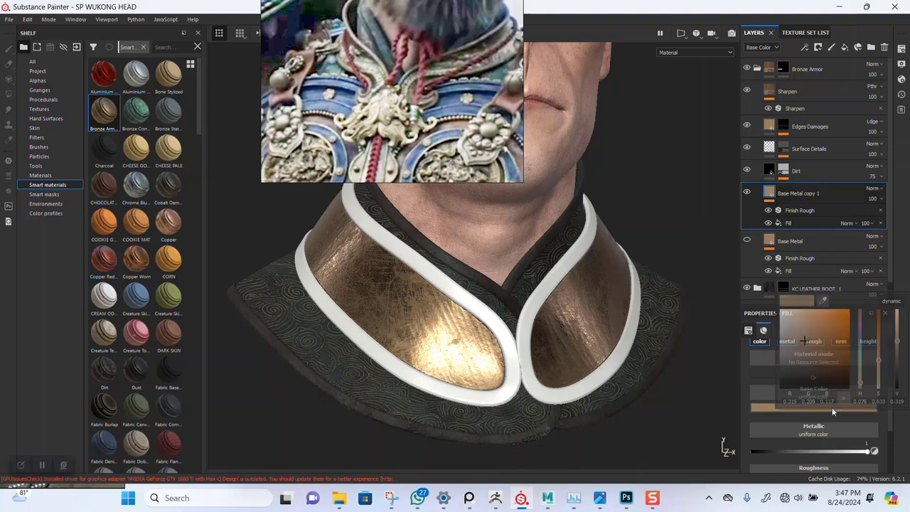
{"action": "left_click", "coordinate": [897, 358]}
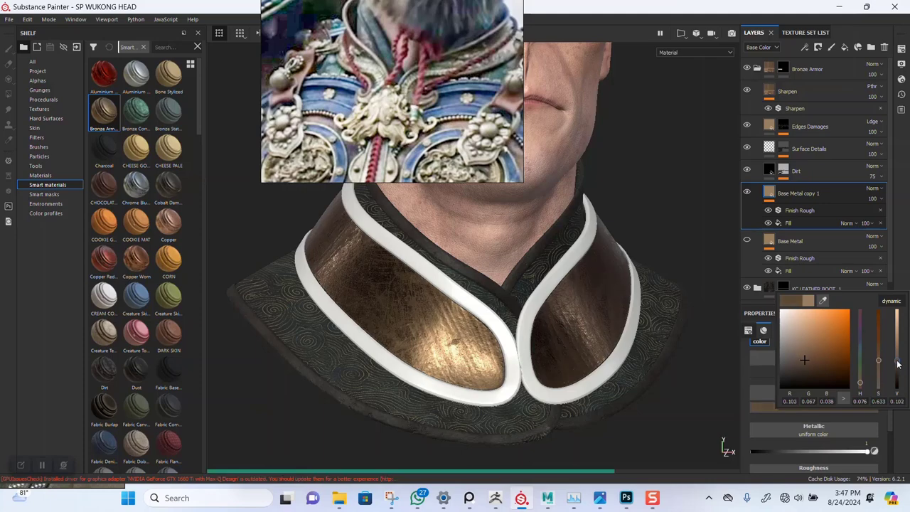
Examine the darkened bronze plates from several angles and under rotated environment lighting.
{"action": "left_click_drag", "start_coordinate": [530, 333], "coordinate": [609, 305], "text": "alt"}
{"action": "right_click_drag", "start_coordinate": [561, 298], "coordinate": [555, 358], "text": "alt"}
{"action": "left_click_drag", "start_coordinate": [554, 359], "coordinate": [531, 335], "text": "alt"}
{"action": "right_click_drag", "start_coordinate": [531, 335], "coordinate": [463, 313], "text": "alt"}
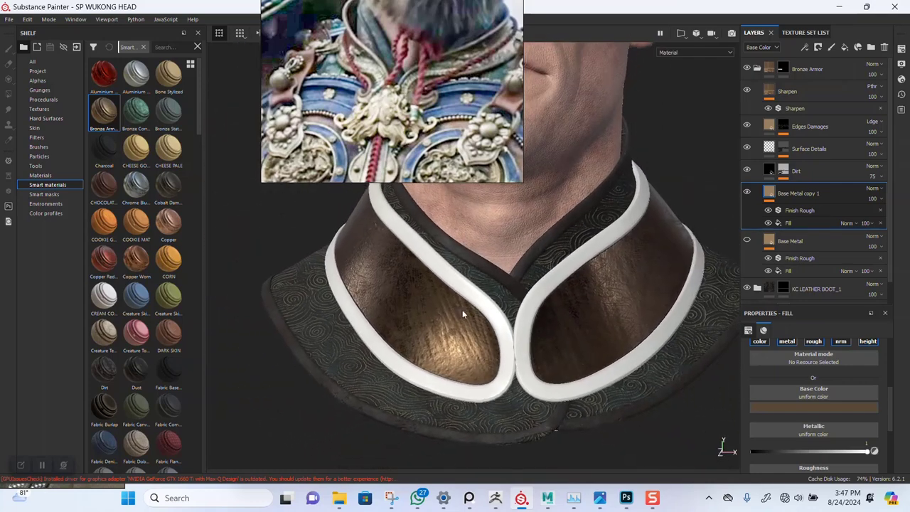
{"action": "left_click_drag", "start_coordinate": [463, 313], "coordinate": [480, 315], "text": "alt"}
{"action": "right_click_drag", "start_coordinate": [611, 324], "coordinate": [535, 317], "text": "shift"}
{"action": "middle_click_drag", "start_coordinate": [581, 340], "coordinate": [569, 335], "text": "alt"}
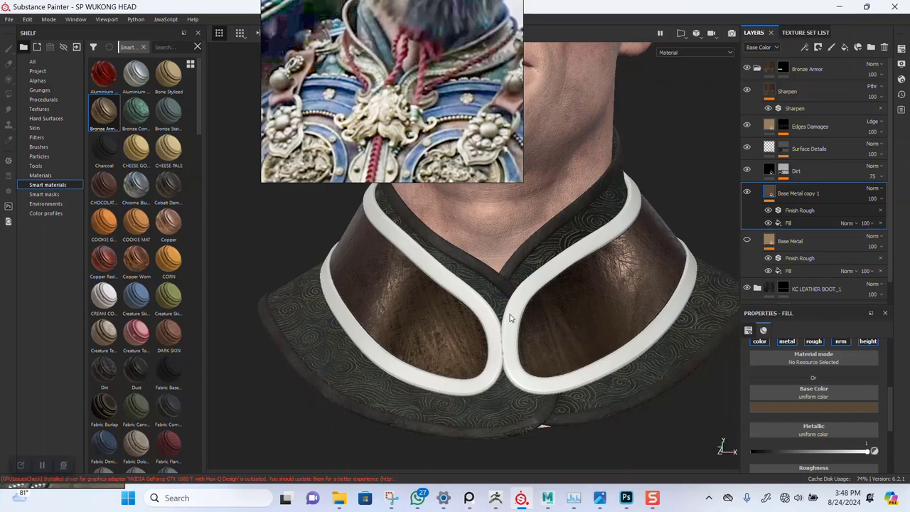
{"action": "left_click_drag", "start_coordinate": [508, 318], "coordinate": [517, 318], "text": "alt"}
Look through the smart materials and filter them by "GOL".
{"action": "scroll", "coordinate": [137, 294], "scroll_direction": "down", "scroll_amount": 10}
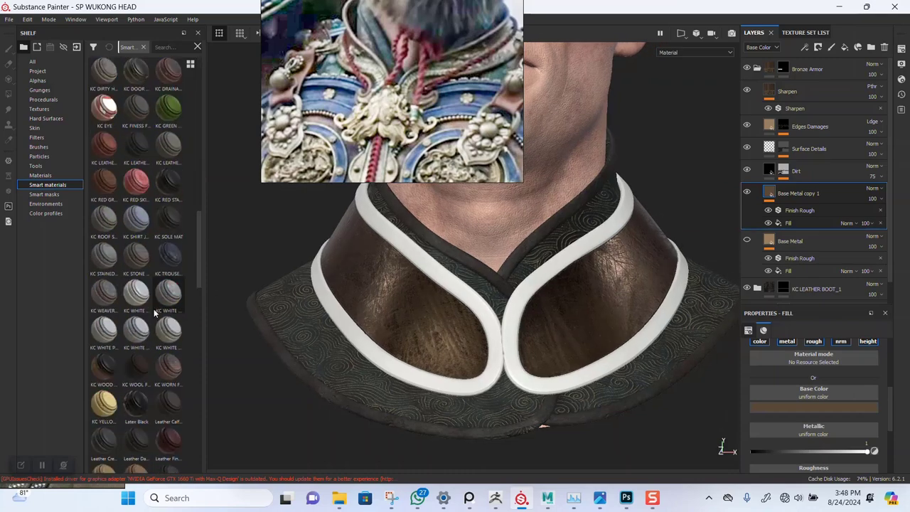
{"action": "scroll", "coordinate": [149, 317], "scroll_direction": "down", "scroll_amount": 10}
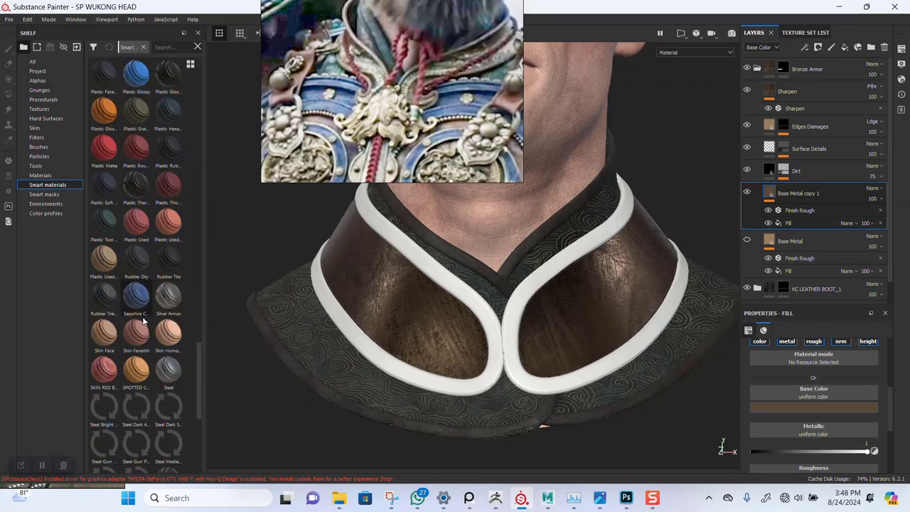
{"action": "scroll", "coordinate": [142, 322], "scroll_direction": "up", "scroll_amount": 10}
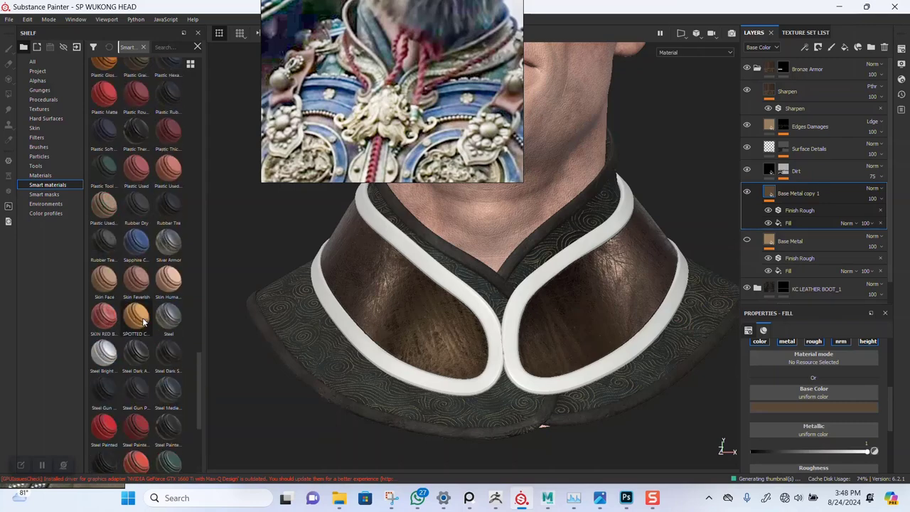
{"action": "scroll", "coordinate": [143, 322], "scroll_direction": "up", "scroll_amount": 10}
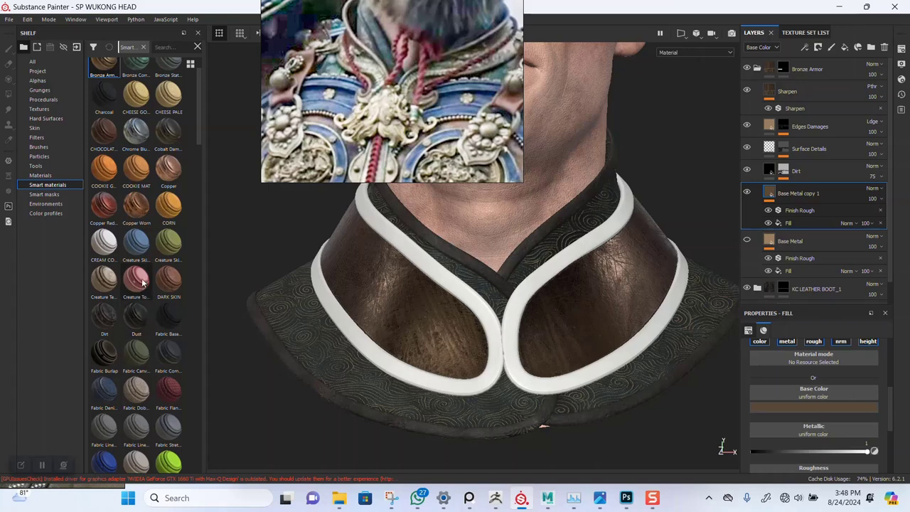
{"action": "scroll", "coordinate": [142, 277], "scroll_direction": "up", "scroll_amount": 3}
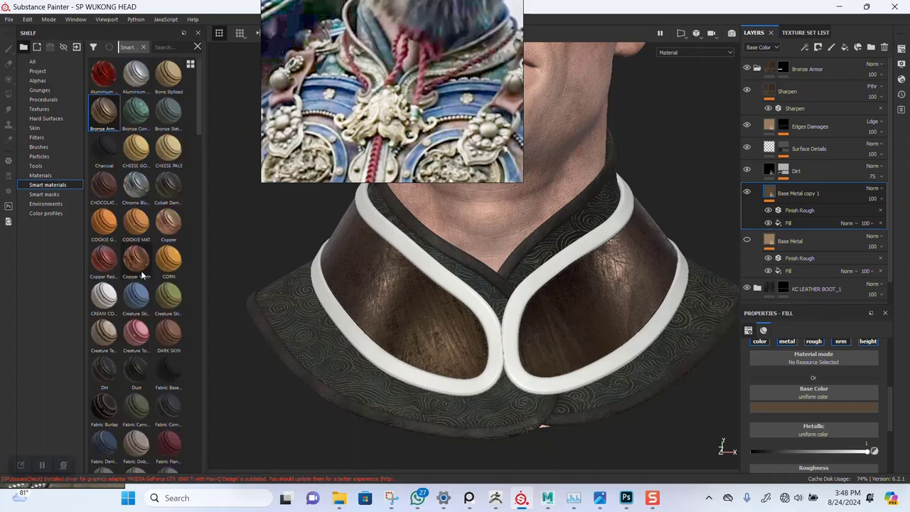
{"action": "left_click", "coordinate": [164, 47]}
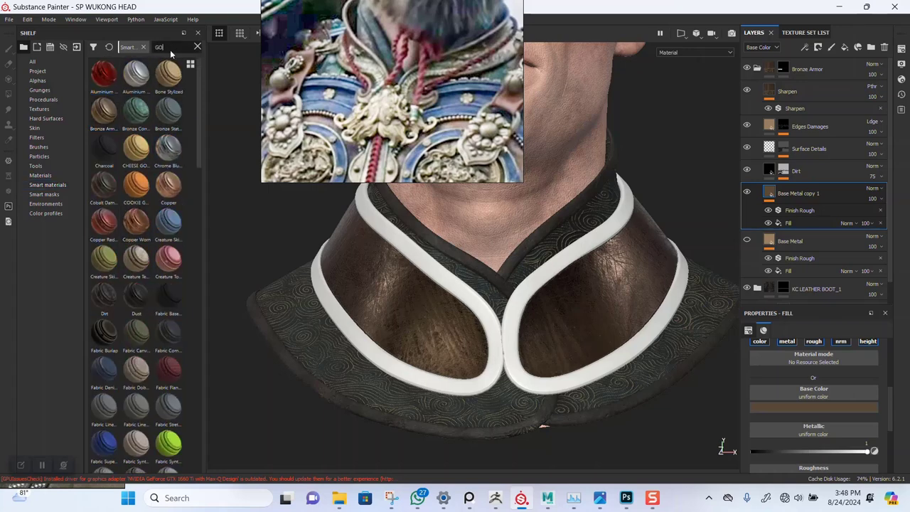
{"action": "type", "text": "GOL"}
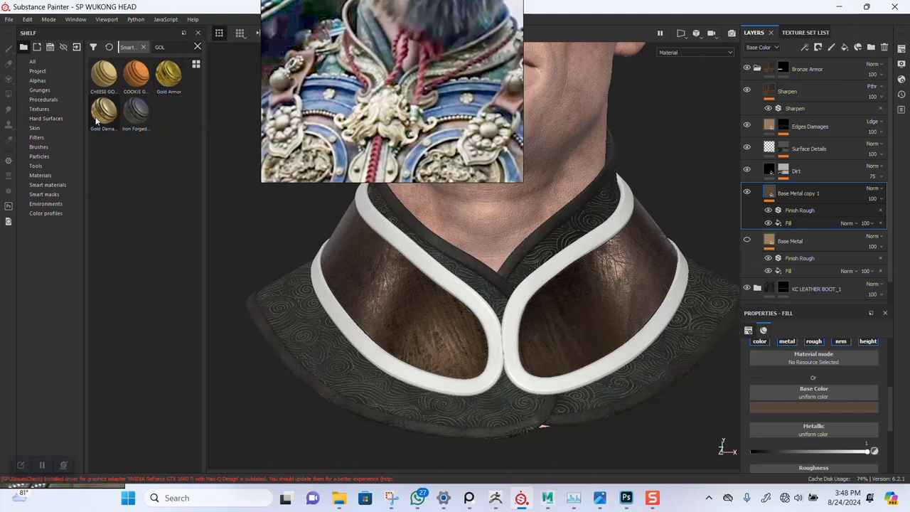
Collapse the Bronze Armor folder and add the Gold Damaged smart material above it.
{"action": "mouse_move", "coordinate": [97, 121]}
{"action": "left_click", "coordinate": [756, 68]}
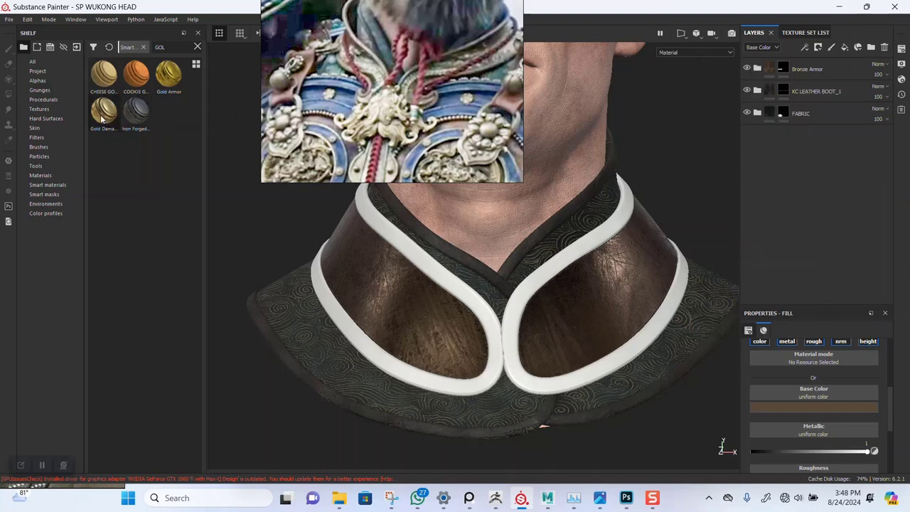
{"action": "left_click_drag", "start_coordinate": [102, 119], "coordinate": [797, 59]}
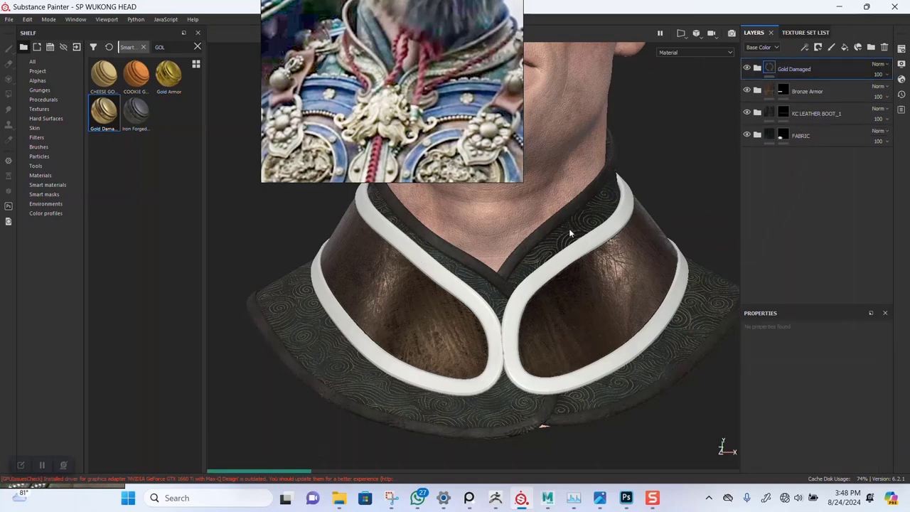
Add a black mask to the Gold Damaged folder and reposition the armor reference image clear of the shelf.
{"action": "left_click_drag", "start_coordinate": [470, 160], "coordinate": [358, 160]}
{"action": "scroll", "coordinate": [532, 282], "scroll_direction": "down", "scroll_amount": 1}
{"action": "right_click", "coordinate": [774, 69]}
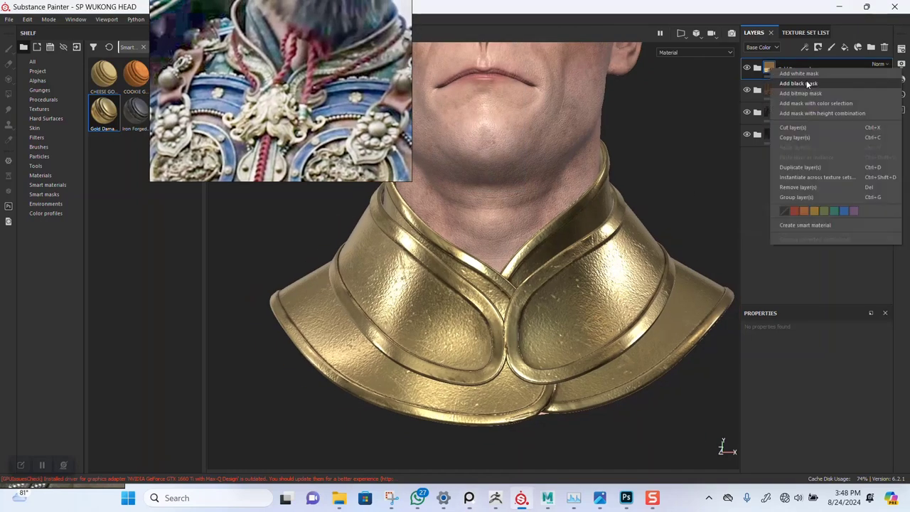
{"action": "left_click", "coordinate": [807, 83]}
{"action": "left_click_drag", "start_coordinate": [294, 149], "coordinate": [755, 149]}
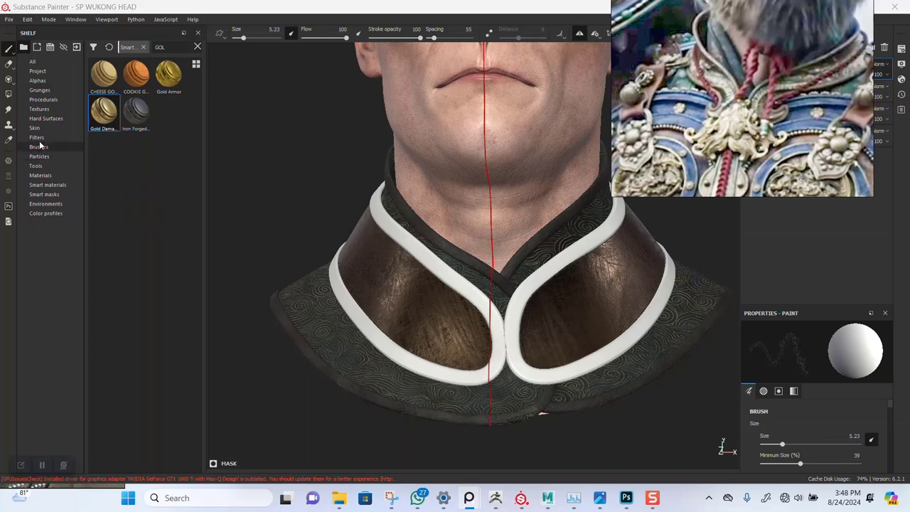
Filter the alphas by "DRA", load an upright dragon alpha on the mask brush and enlarge the brush to 44.61.
{"action": "left_click", "coordinate": [46, 82]}
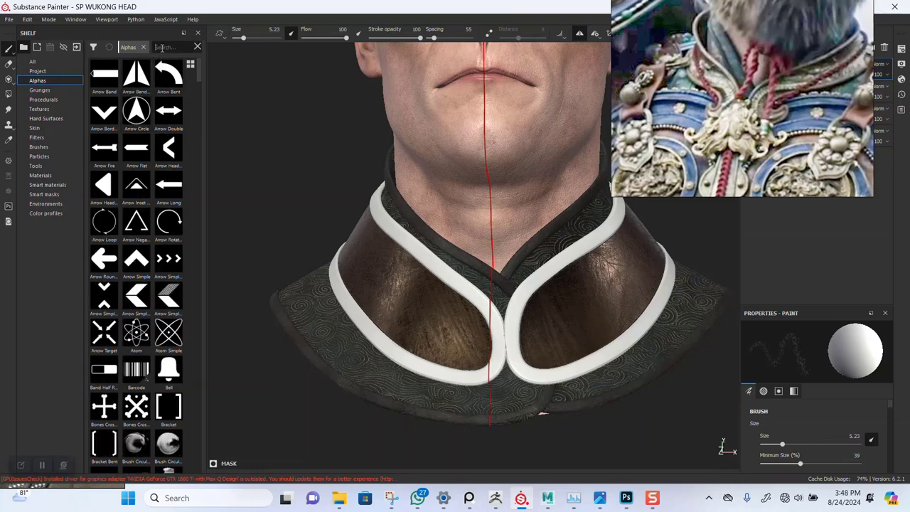
{"action": "type", "text": "DRA"}
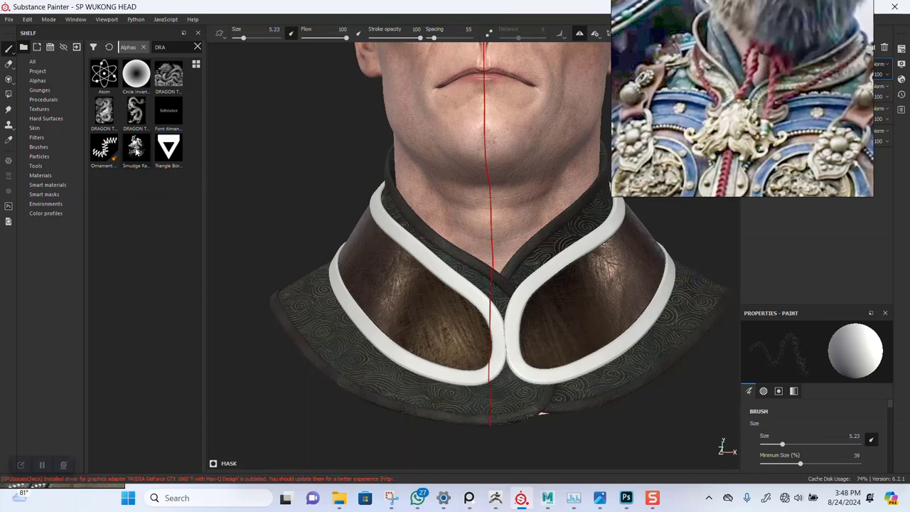
{"action": "mouse_move", "coordinate": [137, 151]}
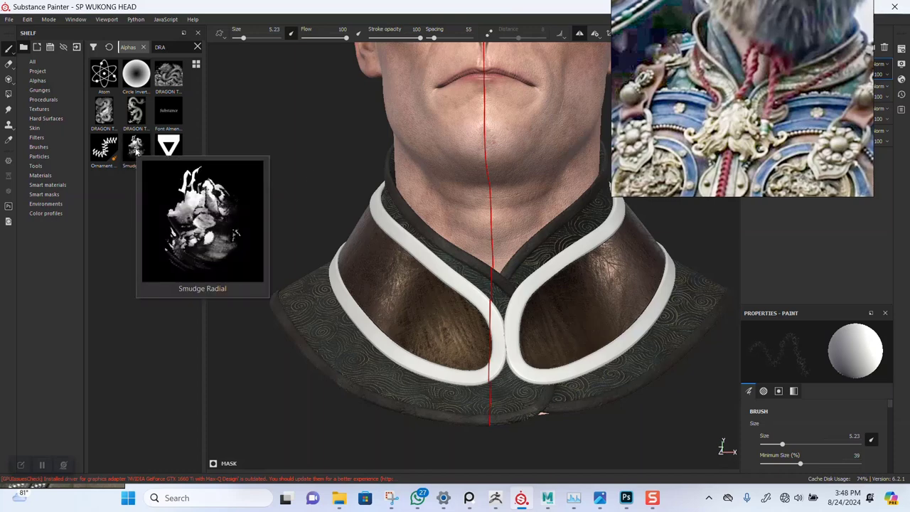
{"action": "left_click", "coordinate": [105, 113]}
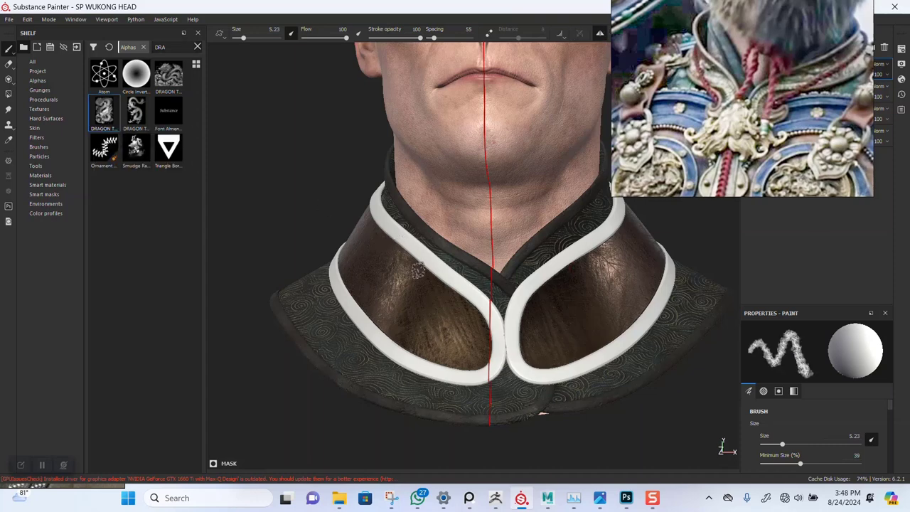
{"action": "right_click_drag", "start_coordinate": [415, 276], "coordinate": [502, 276], "text": "ctrl"}
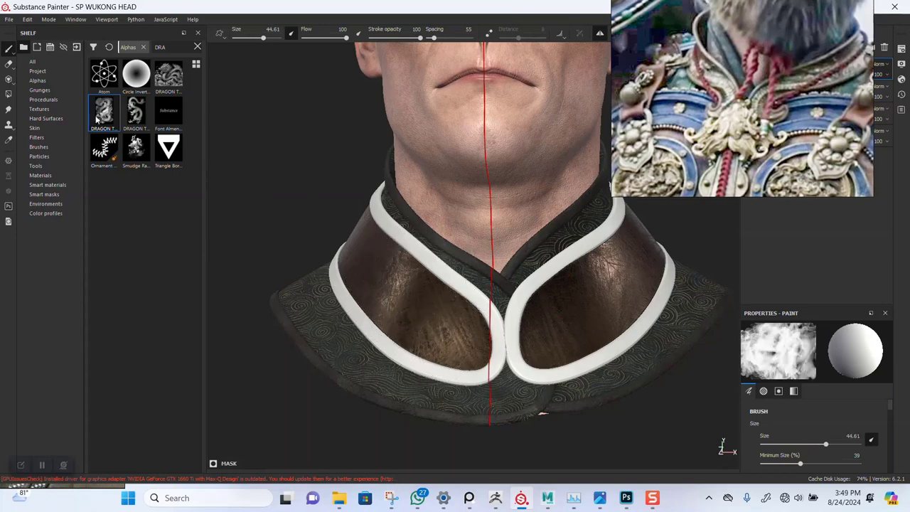
Try stamping the upright dragon in gold on the front of the bronze collar plate, and undo the stamp.
{"action": "left_click_drag", "start_coordinate": [421, 284], "coordinate": [484, 301], "text": "alt"}
{"action": "right_click_drag", "start_coordinate": [483, 301], "coordinate": [477, 361], "text": "alt"}
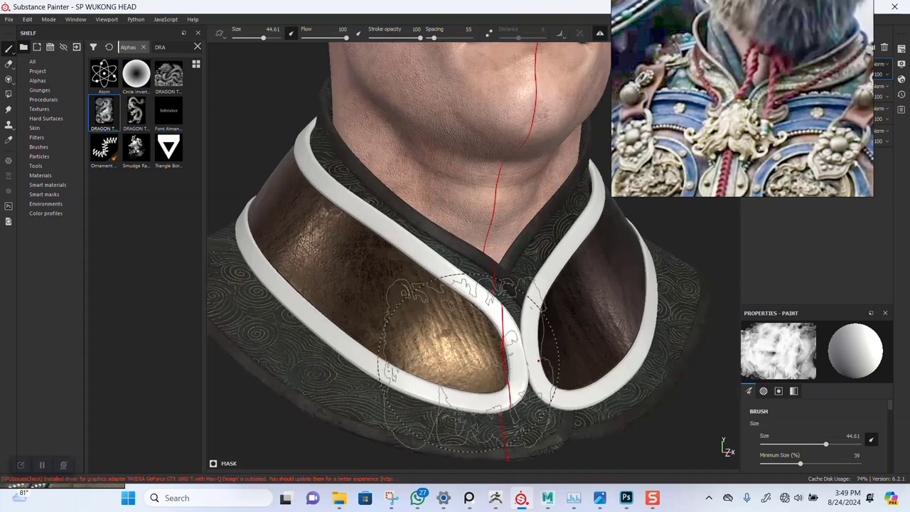
{"action": "middle_click_drag", "start_coordinate": [476, 361], "coordinate": [487, 314], "text": "alt"}
{"action": "right_click_drag", "start_coordinate": [462, 341], "coordinate": [458, 362], "text": "alt"}
{"action": "left_click_drag", "start_coordinate": [457, 362], "coordinate": [464, 341], "text": "alt"}
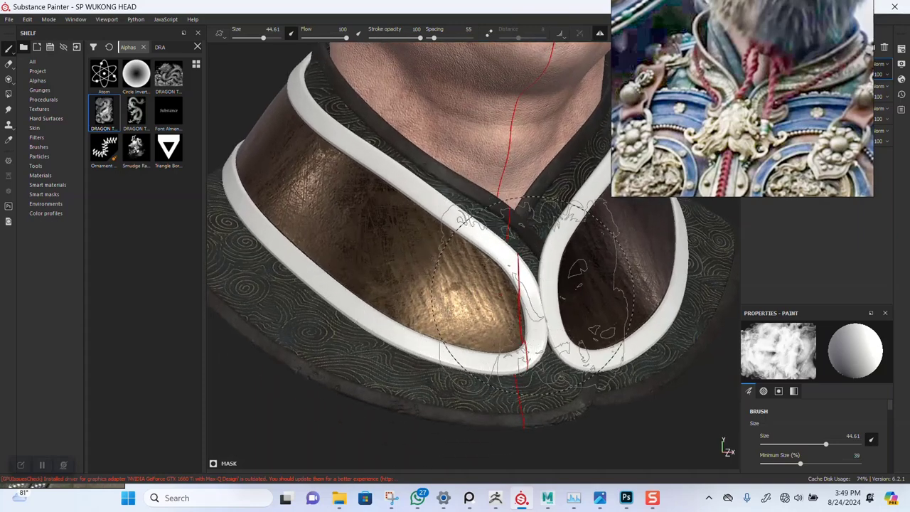
{"action": "scroll", "coordinate": [575, 288], "scroll_direction": "up", "scroll_amount": 4}
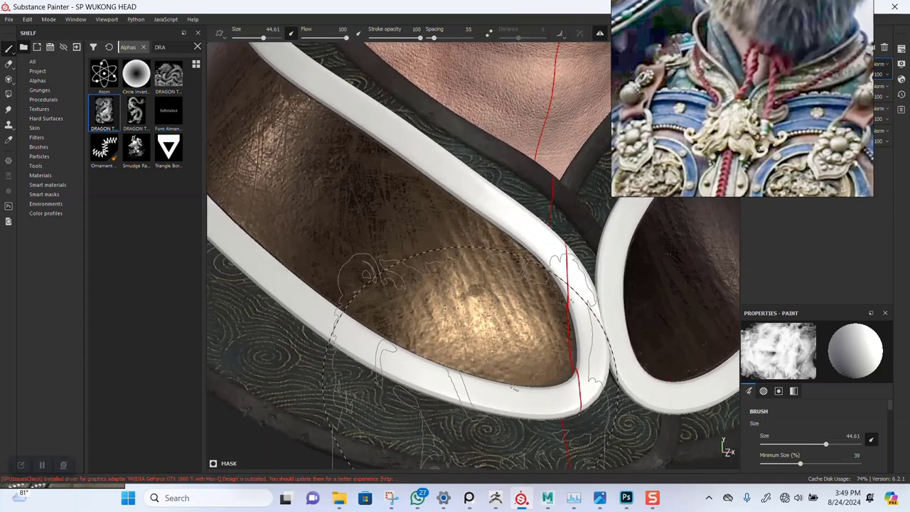
{"action": "left_click_drag", "start_coordinate": [693, 164], "coordinate": [30, 180]}
{"action": "right_click_drag", "start_coordinate": [431, 229], "coordinate": [421, 186], "text": "alt"}
{"action": "scroll", "coordinate": [421, 185], "scroll_direction": "up", "scroll_amount": 4}
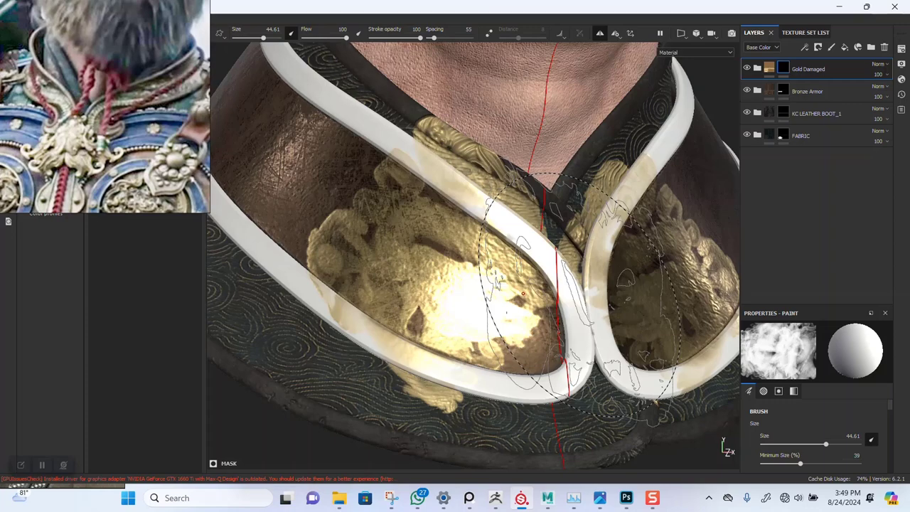
{"action": "key", "text": "ctrl+z"}
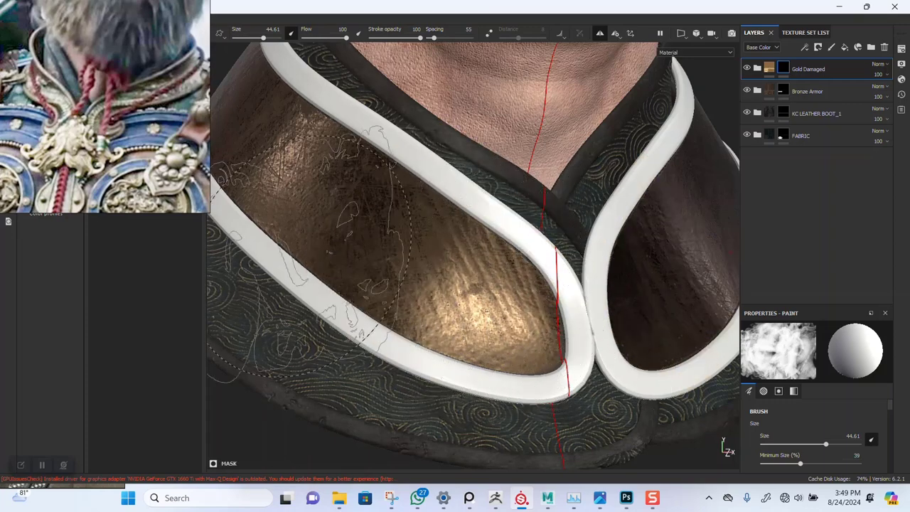
Try stamping the wide, densely detailed dragon alpha in gold on the bronze plate, and undo the stamp.
{"action": "right_click_drag", "start_coordinate": [112, 155], "coordinate": [377, 187]}
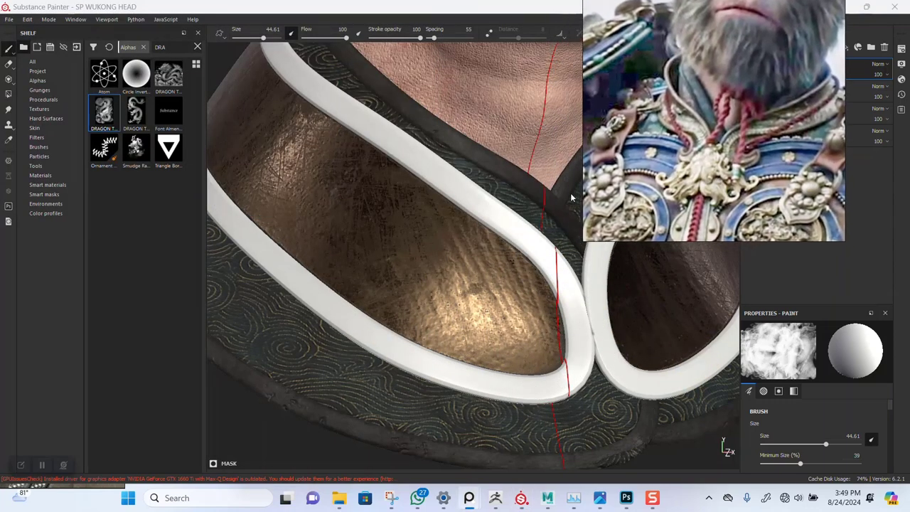
{"action": "scroll", "coordinate": [386, 243], "scroll_direction": "up", "scroll_amount": 2}
{"action": "left_click", "coordinate": [170, 83]}
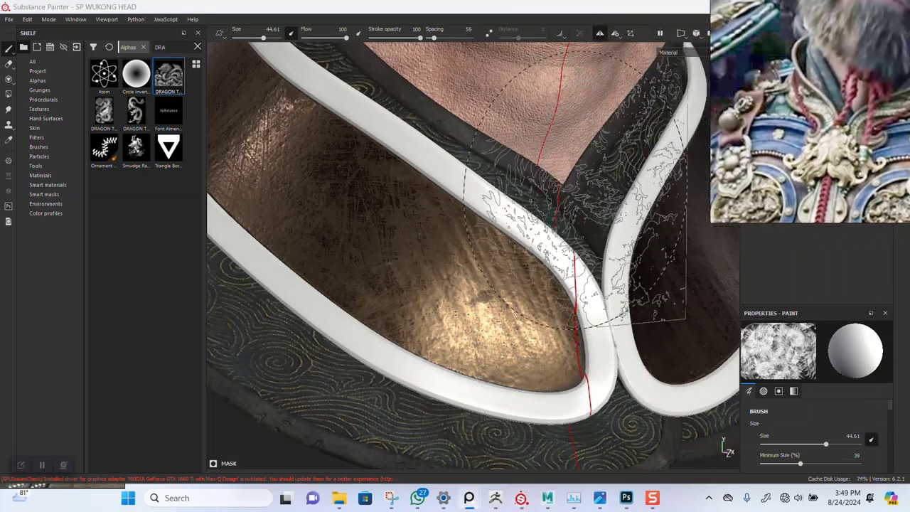
{"action": "left_click", "coordinate": [448, 299]}
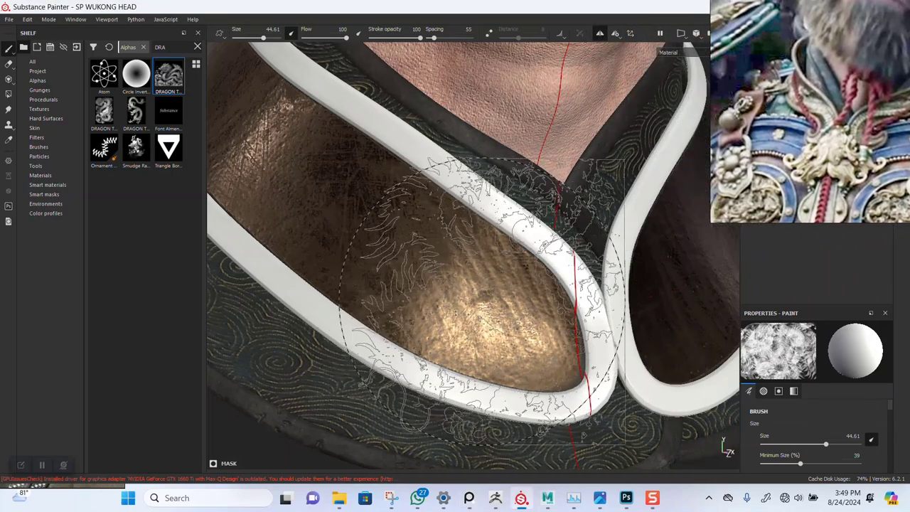
{"action": "left_click", "coordinate": [497, 312]}
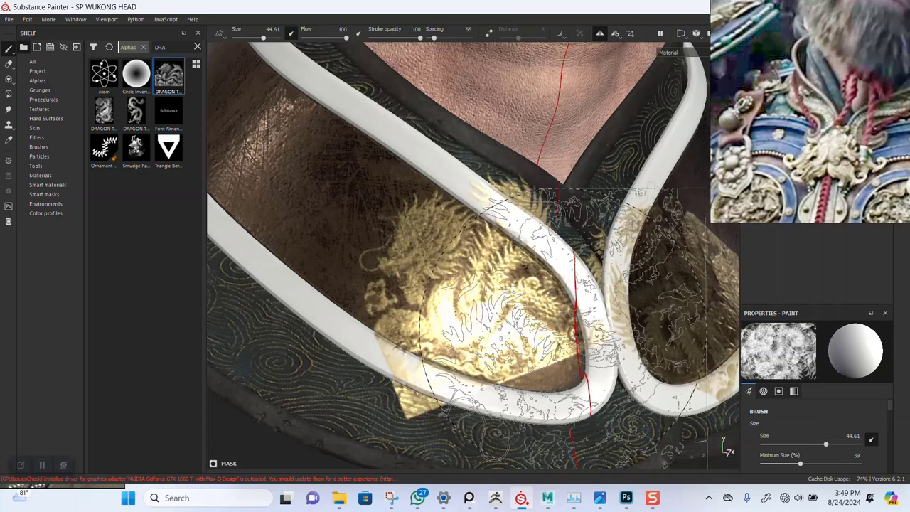
{"action": "key", "text": "ctrl+z"}
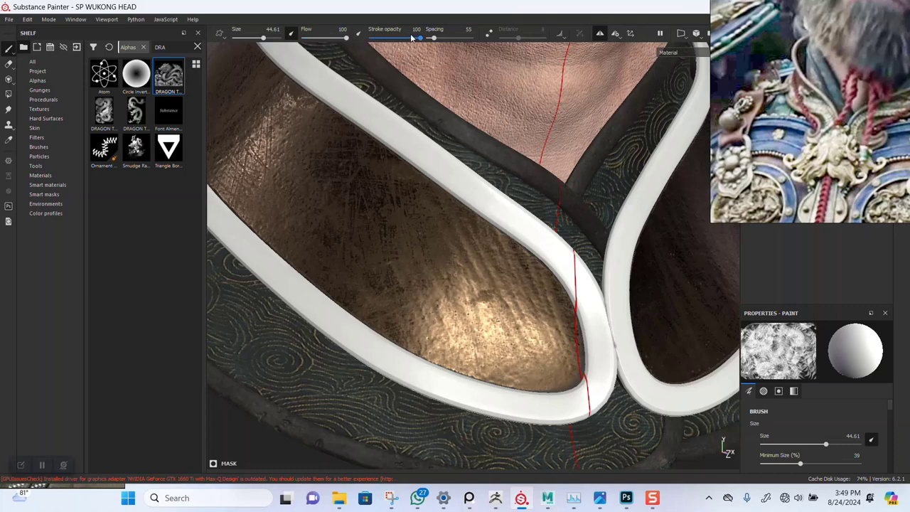
Reduce the brush spacing to 5, try a short gold dragon stroke on the bronze plate, and undo it.
{"action": "left_click_drag", "start_coordinate": [436, 39], "coordinate": [428, 40]}
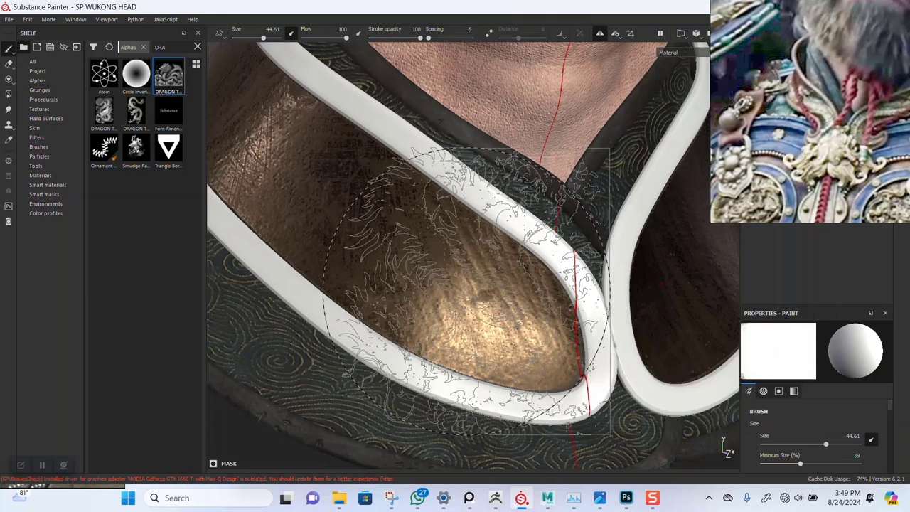
{"action": "left_click_drag", "start_coordinate": [472, 306], "coordinate": [497, 319]}
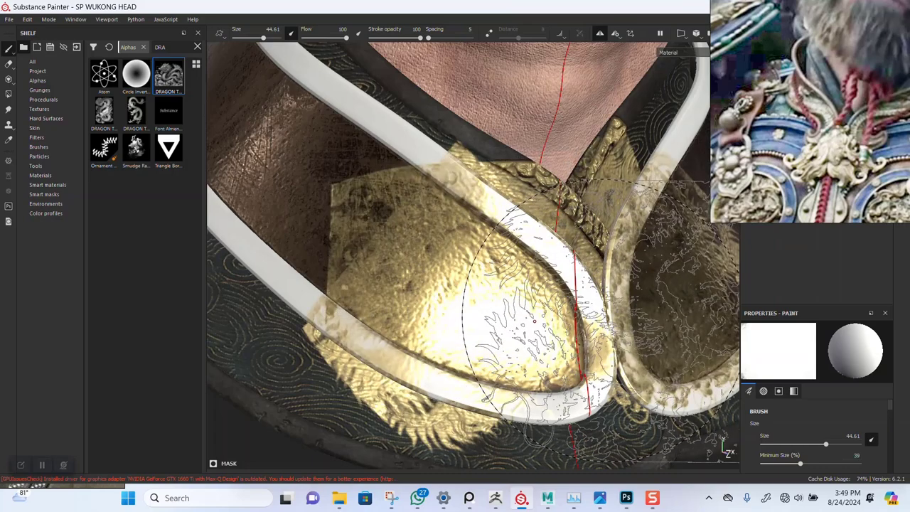
{"action": "key", "text": "ctrl+z"}
Load the slender curling dragon alpha, try a short gold stroke with it on the bronze plate, and undo the stroke.
{"action": "scroll", "coordinate": [455, 254], "scroll_direction": "down", "scroll_amount": 5}
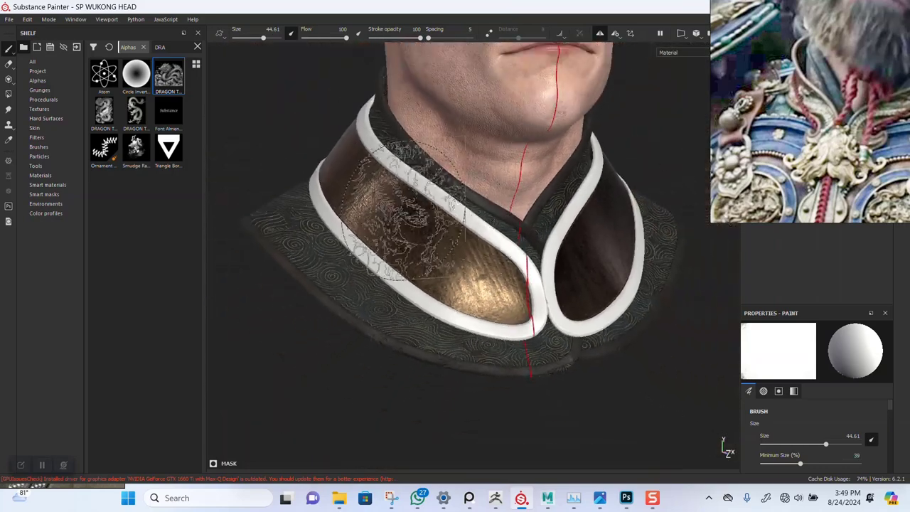
{"action": "left_click_drag", "start_coordinate": [458, 208], "coordinate": [495, 226], "text": "alt"}
{"action": "middle_click_drag", "start_coordinate": [464, 220], "coordinate": [437, 215], "text": "alt"}
{"action": "right_click_drag", "start_coordinate": [437, 214], "coordinate": [454, 248], "text": "alt"}
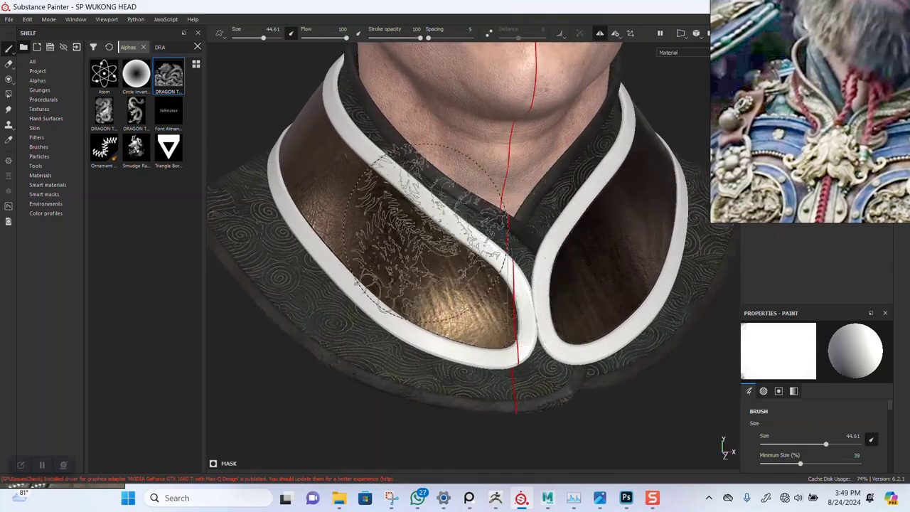
{"action": "left_click", "coordinate": [132, 117]}
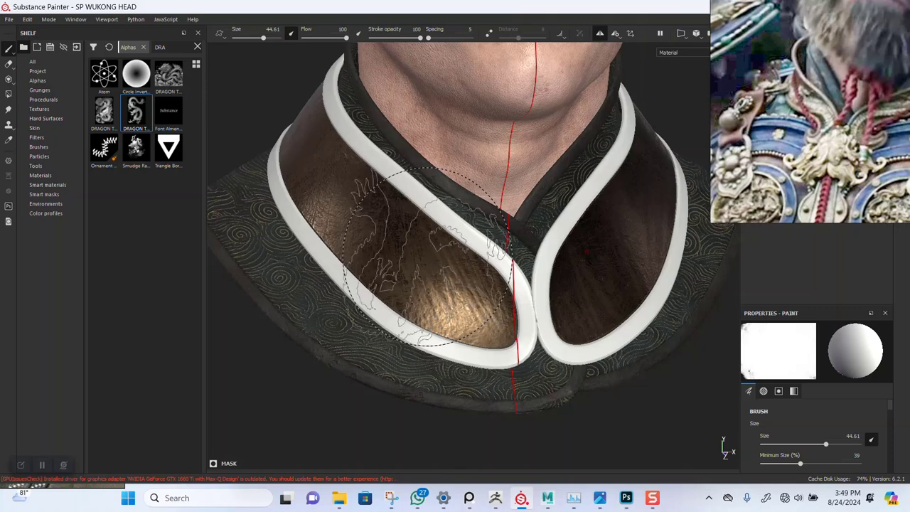
{"action": "left_click_drag", "start_coordinate": [425, 257], "coordinate": [433, 277]}
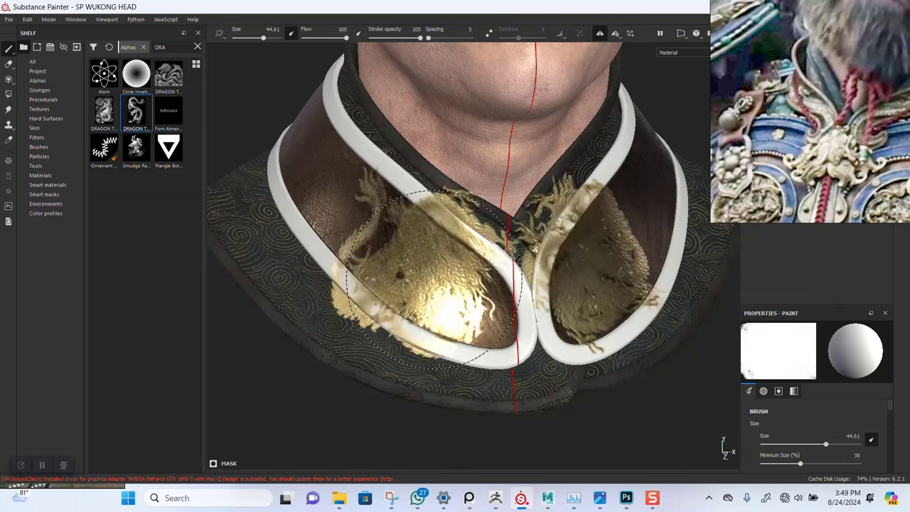
{"action": "key", "text": "ctrl+z"}
Set the brush spacing to 1, try a stroke across the bronze plate, and undo it.
{"action": "right_click_drag", "start_coordinate": [765, 157], "coordinate": [6, 161]}
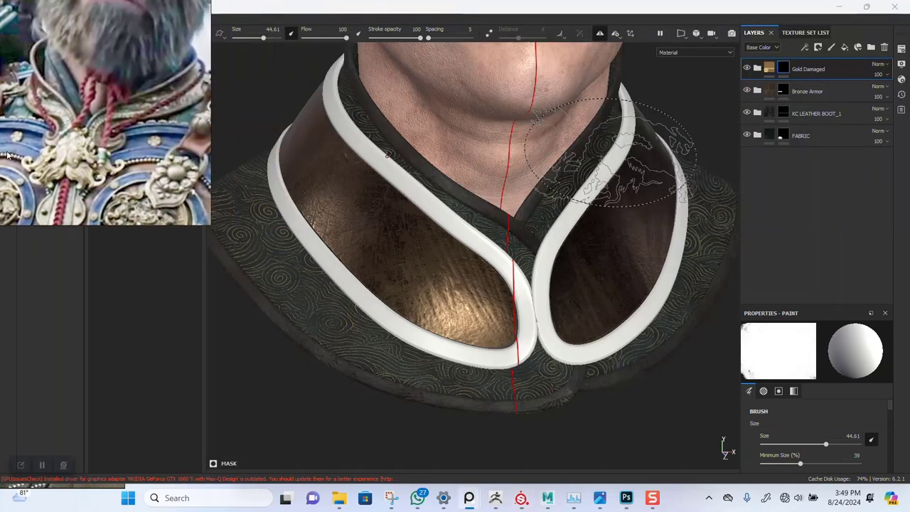
{"action": "middle_click_drag", "start_coordinate": [480, 193], "coordinate": [455, 268], "text": "alt"}
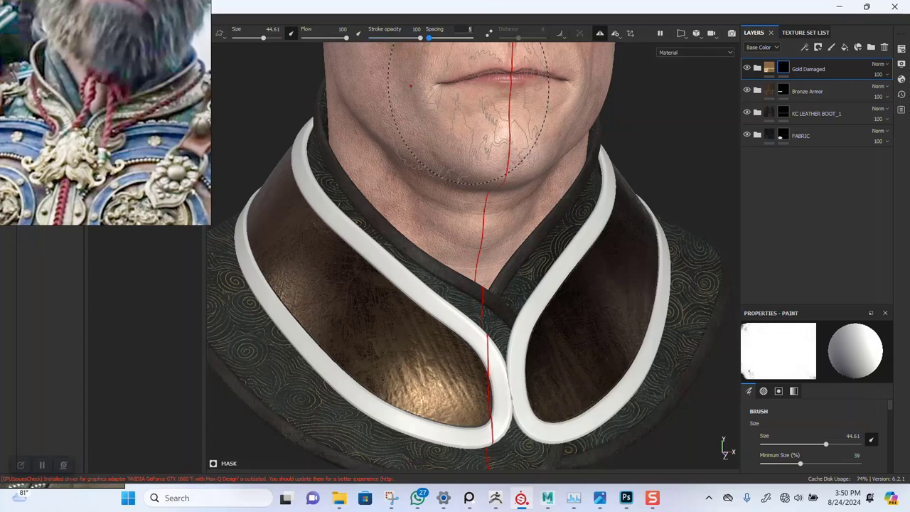
{"action": "key", "text": "Return"}
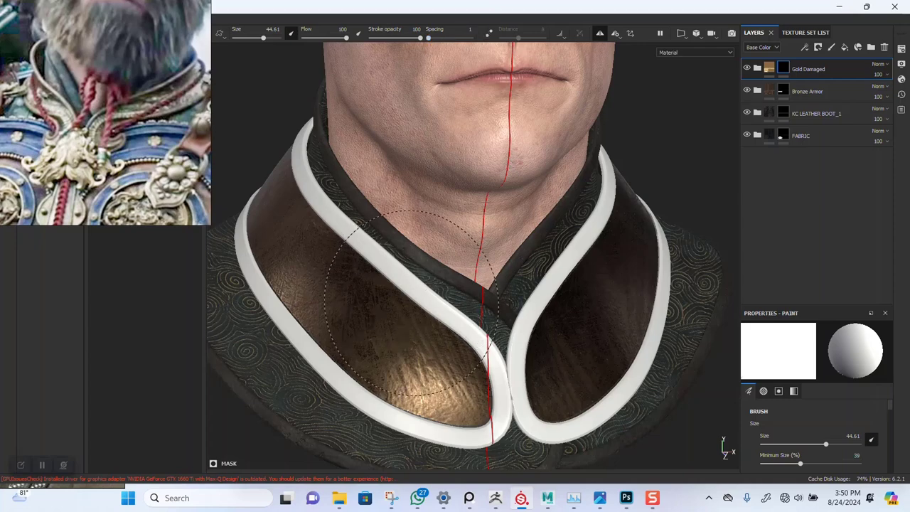
{"action": "mouse_move", "coordinate": [395, 294]}
{"action": "left_mouse_down"}
{"action": "mouse_move", "coordinate": [416, 370]}
{"action": "mouse_move", "coordinate": [529, 295]}
{"action": "left_mouse_up"}
{"action": "key", "text": "ctrl+z"}
Try single gold stamps of the curling dragon at slightly different spots on the bronze plate, undoing the attempts.
{"action": "middle_click_drag", "start_coordinate": [530, 310], "coordinate": [548, 265], "text": "alt"}
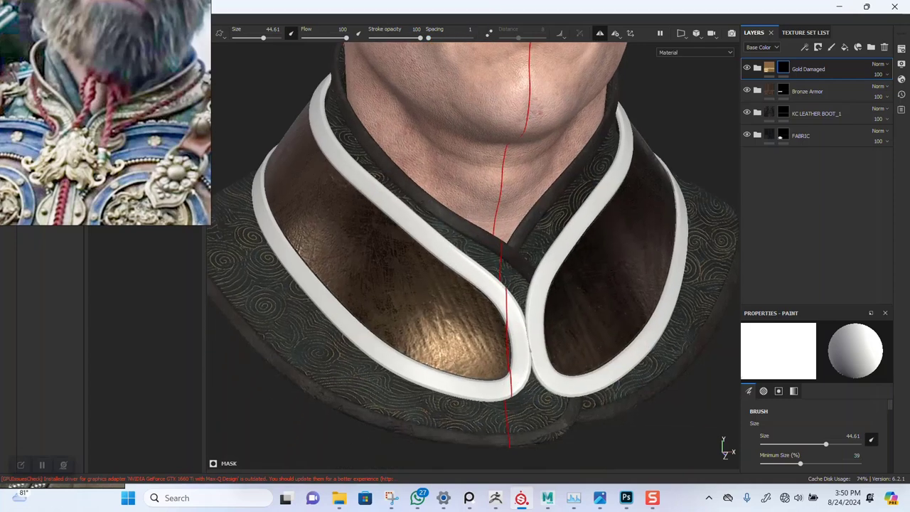
{"action": "mouse_move", "coordinate": [128, 156]}
{"action": "right_mouse_down"}
{"action": "mouse_move", "coordinate": [118, 140]}
{"action": "mouse_move", "coordinate": [2, 109]}
{"action": "right_mouse_up"}
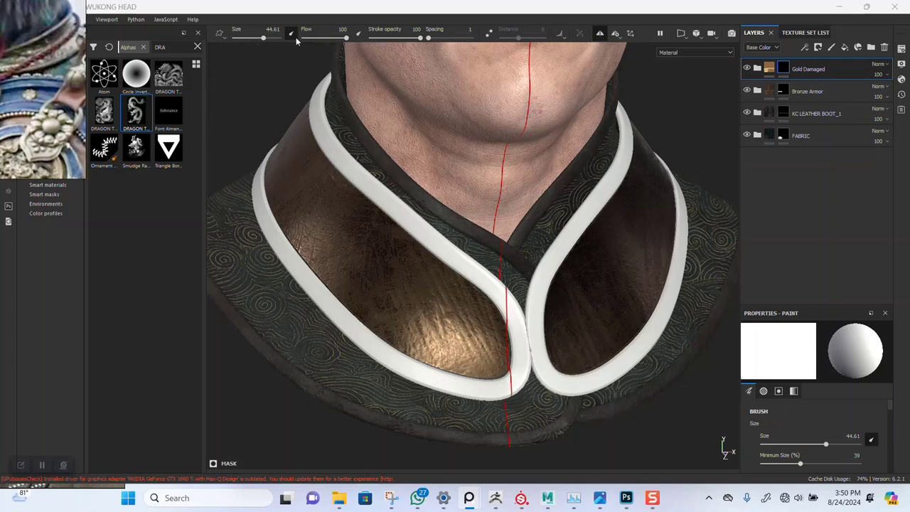
{"action": "scroll", "coordinate": [366, 125], "scroll_direction": "up", "scroll_amount": 1}
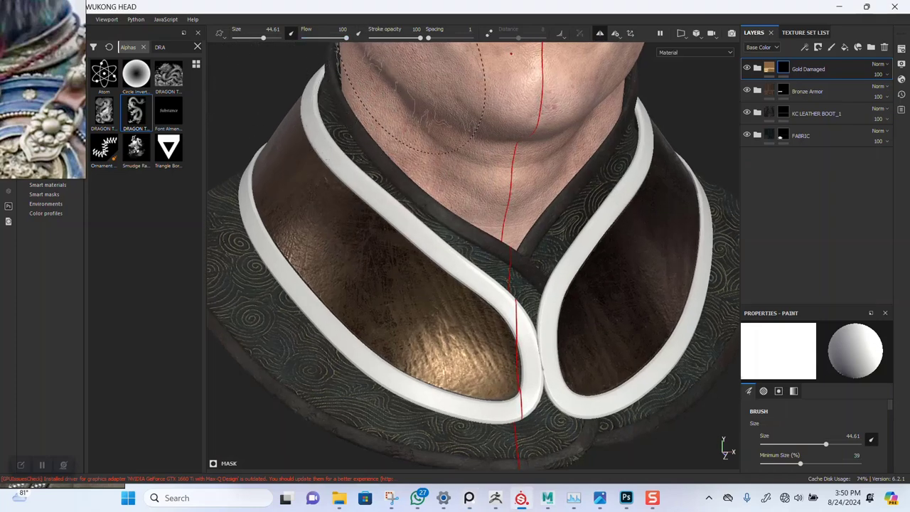
{"action": "left_click", "coordinate": [41, 467]}
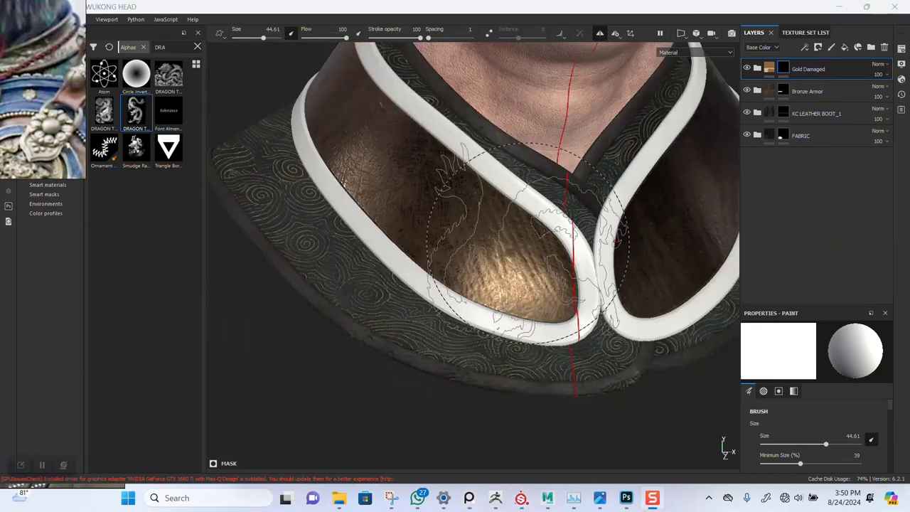
{"action": "right_click_drag", "start_coordinate": [531, 234], "coordinate": [459, 302], "text": "alt"}
{"action": "left_click_drag", "start_coordinate": [458, 302], "coordinate": [447, 277], "text": "alt"}
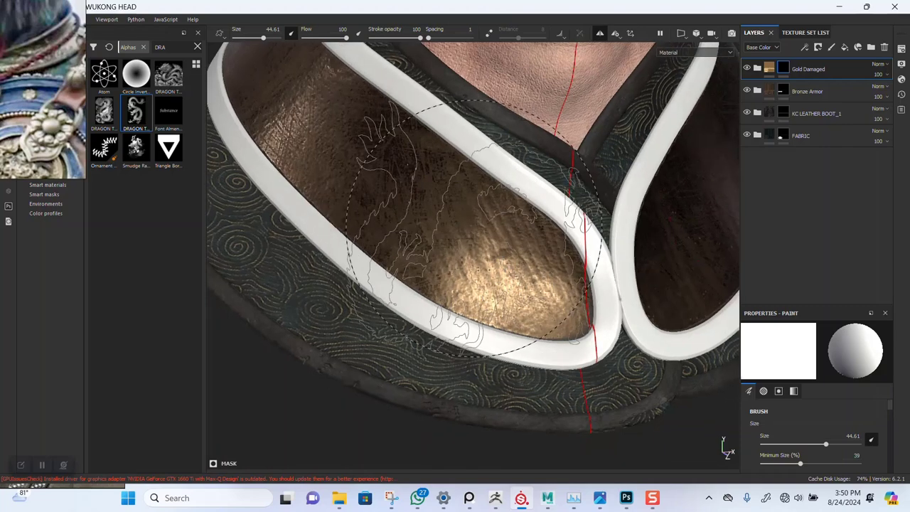
{"action": "left_click", "coordinate": [474, 246]}
{"action": "key", "text": "ctrl+z"}
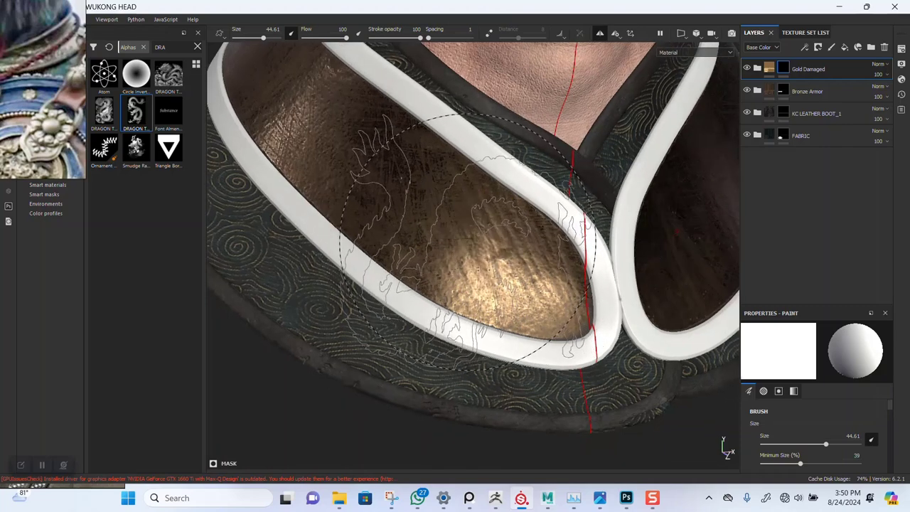
{"action": "left_click", "coordinate": [474, 235]}
{"action": "key", "text": "ctrl+z"}
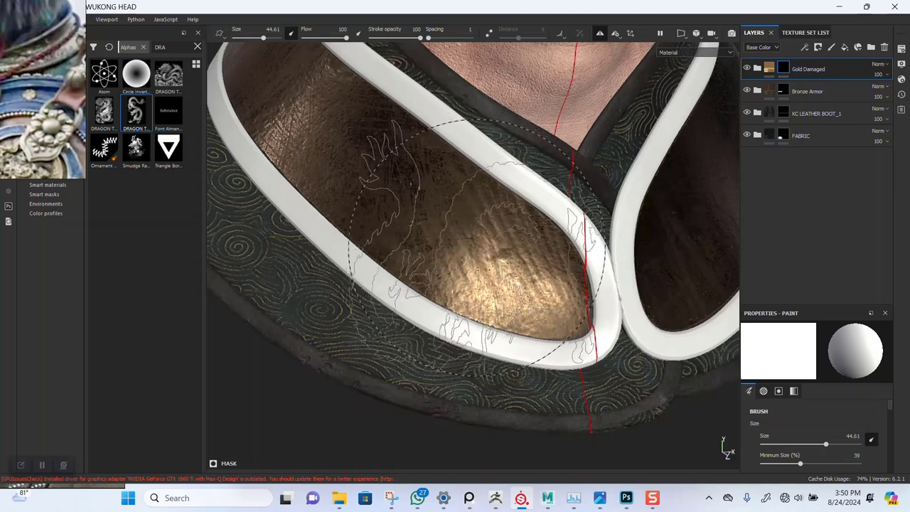
{"action": "left_click", "coordinate": [470, 240]}
{"action": "mouse_move", "coordinate": [506, 307]}
{"action": "left_mouse_down", "text": "alt"}
{"action": "mouse_move", "coordinate": [588, 316]}
{"action": "mouse_move", "coordinate": [570, 340]}
{"action": "mouse_move", "coordinate": [512, 327]}
{"action": "left_mouse_up", "text": "alt"}
{"action": "scroll", "coordinate": [486, 285], "scroll_direction": "up", "scroll_amount": 2}
{"action": "mouse_move", "coordinate": [485, 284]}
{"action": "right_mouse_down", "text": "alt"}
{"action": "mouse_move", "coordinate": [478, 421]}
{"action": "mouse_move", "coordinate": [470, 313]}
{"action": "right_mouse_up", "text": "alt"}
{"action": "mouse_move", "coordinate": [466, 246]}
{"action": "left_mouse_down", "text": "alt"}
{"action": "mouse_move", "coordinate": [463, 215]}
{"action": "mouse_move", "coordinate": [426, 263]}
{"action": "left_mouse_up", "text": "alt"}
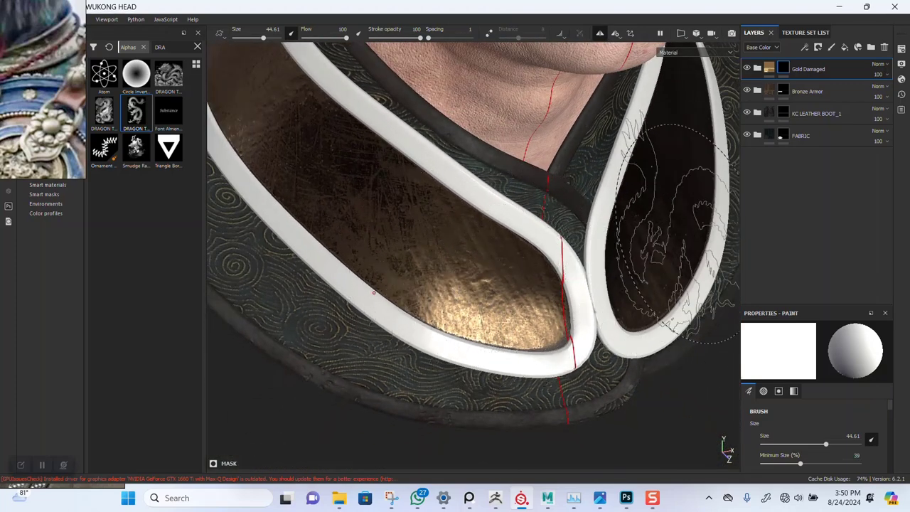
Expand the Gold Damaged group and raise the Gold Pure layer's Height to about 0.392.
{"action": "left_click", "coordinate": [758, 69]}
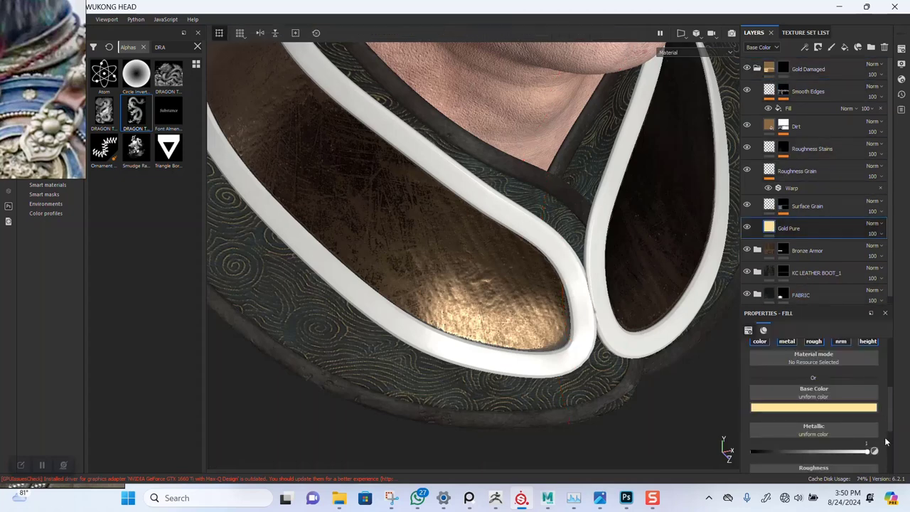
{"action": "scroll", "coordinate": [887, 455], "scroll_direction": "down", "scroll_amount": 3}
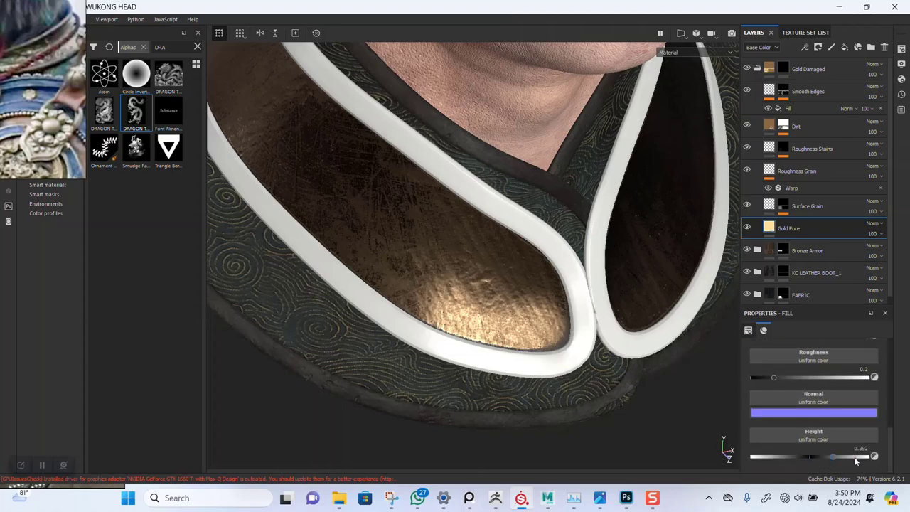
{"action": "left_click", "coordinate": [476, 278]}
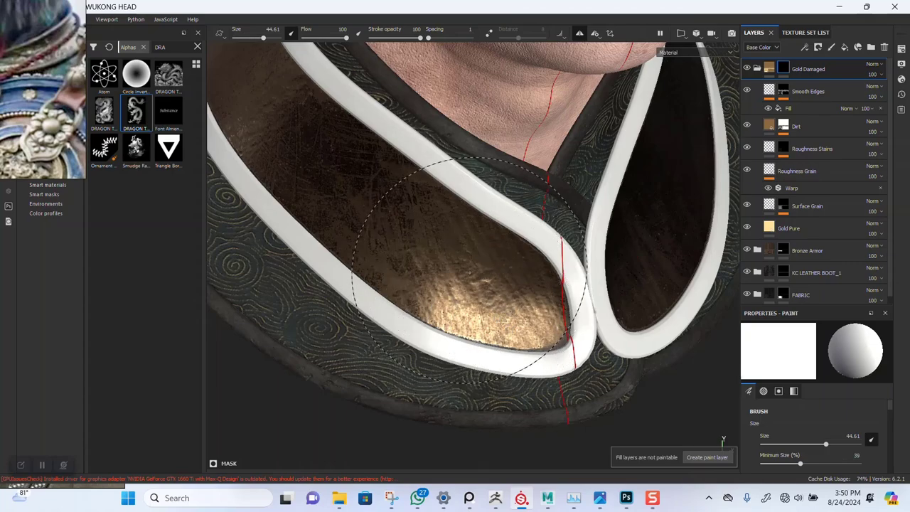
Try one gold dragon stamp on the Gold Damaged mask over the bronze plate, check it up close, and undo it.
{"action": "left_click", "coordinate": [471, 267]}
{"action": "right_click_drag", "start_coordinate": [500, 278], "coordinate": [528, 400], "text": "alt"}
{"action": "mouse_move", "coordinate": [528, 400]}
{"action": "left_mouse_down", "text": "alt"}
{"action": "mouse_move", "coordinate": [536, 262]}
{"action": "mouse_move", "coordinate": [523, 314]}
{"action": "left_mouse_up", "text": "alt"}
{"action": "key", "text": "ctrl+z"}
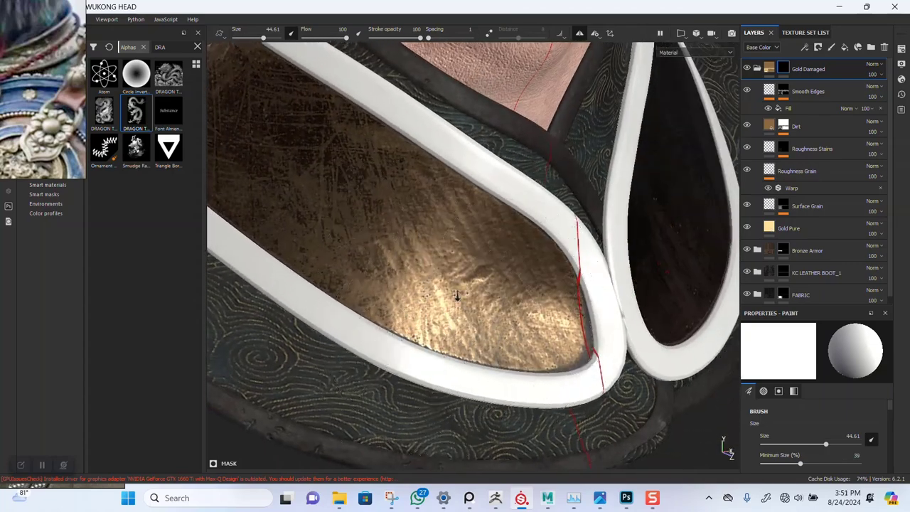
Enlarge the brush to 82.41, try a gold dragon stamp near the front tip of the bronze plate, and undo it.
{"action": "scroll", "coordinate": [519, 312], "scroll_direction": "down", "scroll_amount": 5}
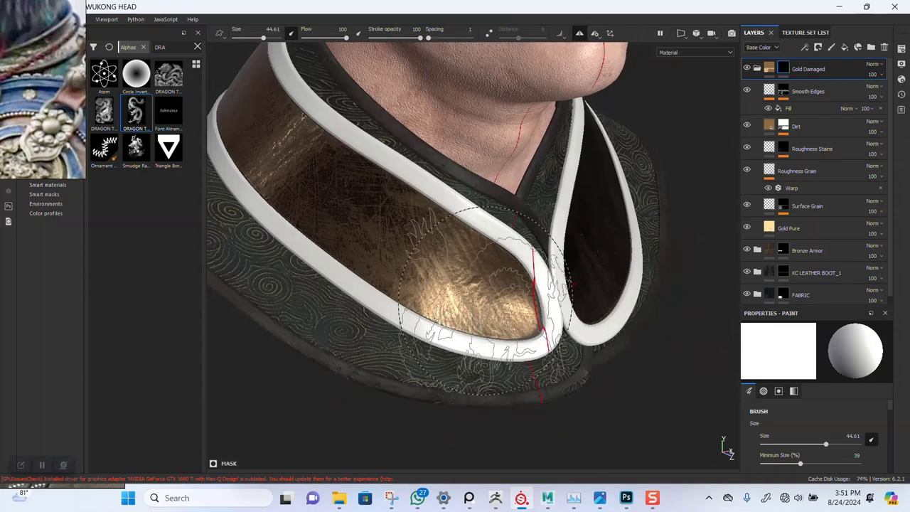
{"action": "key", "text": "bracketright"}
{"action": "key", "text": "bracketright"}
{"action": "key", "text": "bracketright"}
{"action": "key", "text": "bracketright"}
{"action": "key", "text": "bracketright"}
{"action": "left_click", "coordinate": [463, 283]}
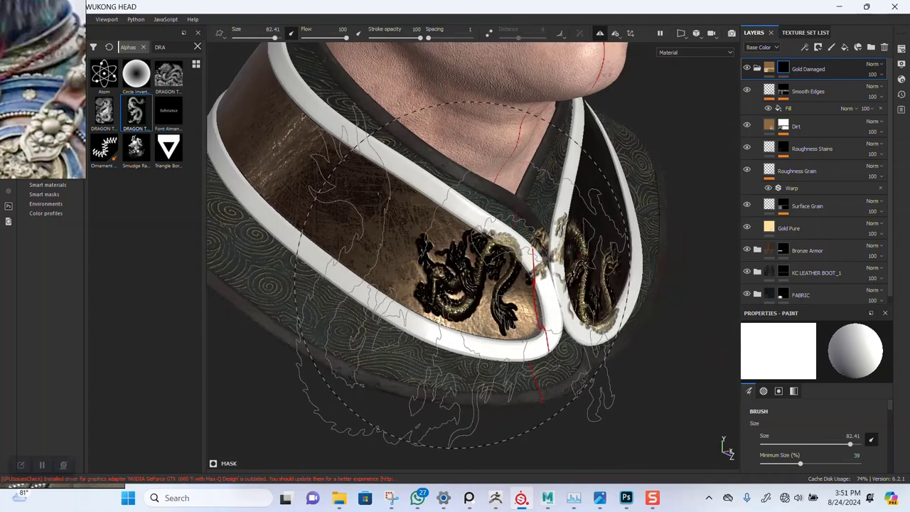
{"action": "left_click_drag", "start_coordinate": [520, 286], "coordinate": [490, 283], "text": "alt"}
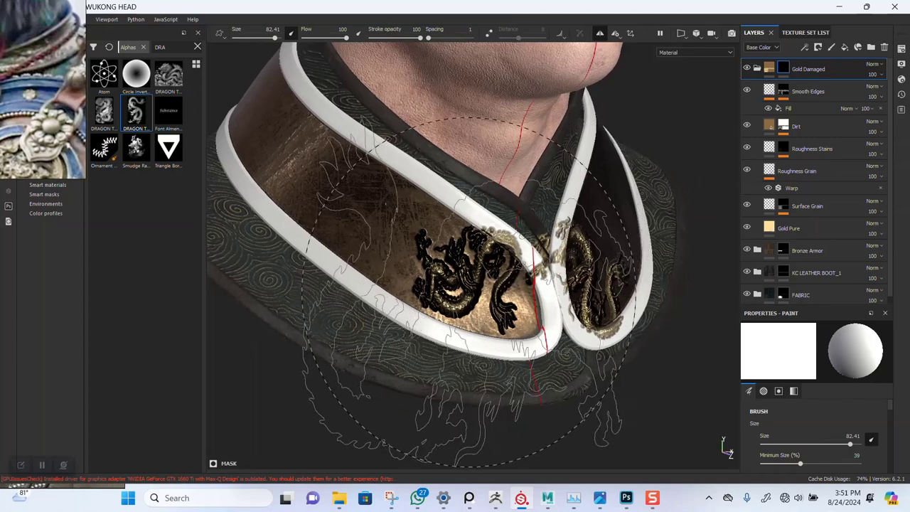
{"action": "key", "text": "ctrl+z"}
Try the enlarged dragon stamp at two spots farther back on the bronze plate, undoing each attempt.
{"action": "left_click", "coordinate": [427, 258]}
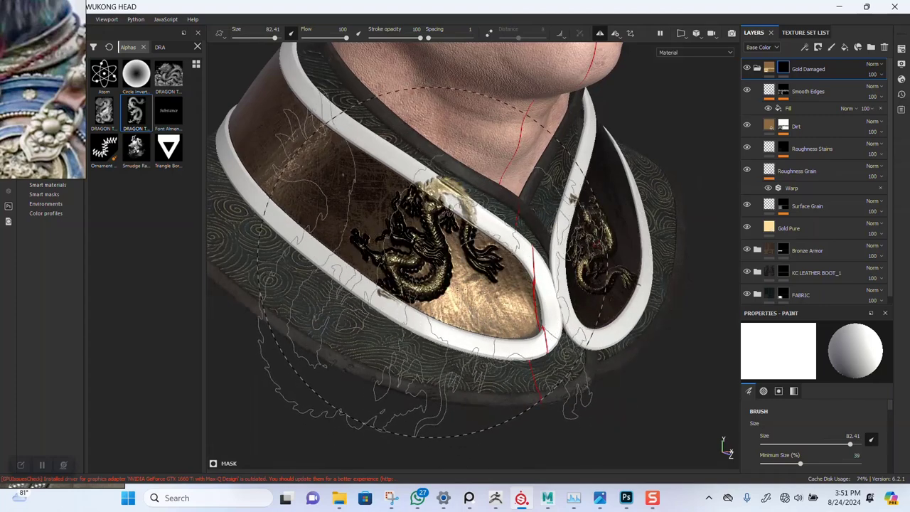
{"action": "key", "text": "ctrl+z"}
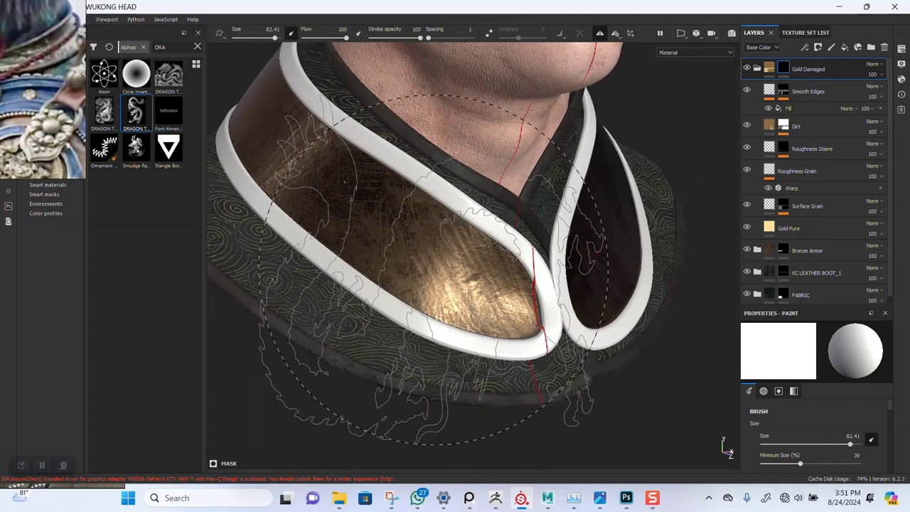
{"action": "left_click", "coordinate": [455, 267]}
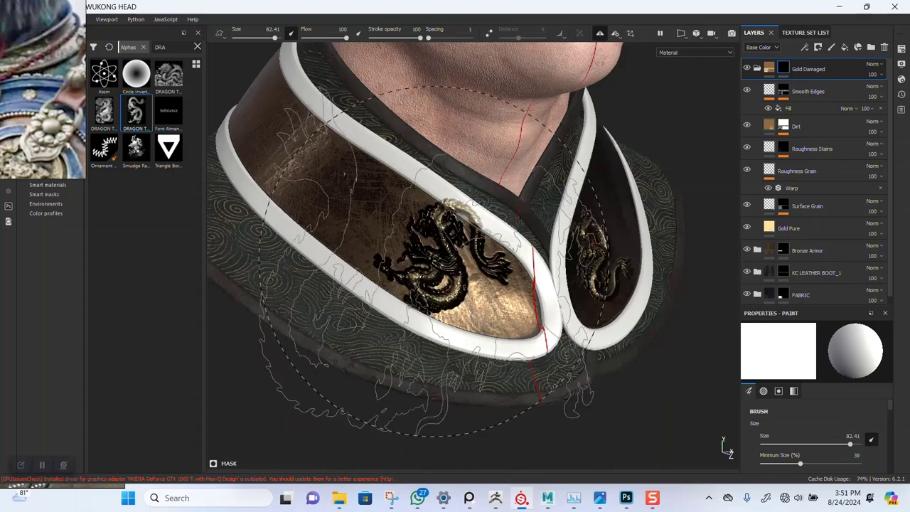
{"action": "left_click_drag", "start_coordinate": [553, 313], "coordinate": [585, 314], "text": "alt"}
{"action": "right_click_drag", "start_coordinate": [585, 315], "coordinate": [623, 398], "text": "alt"}
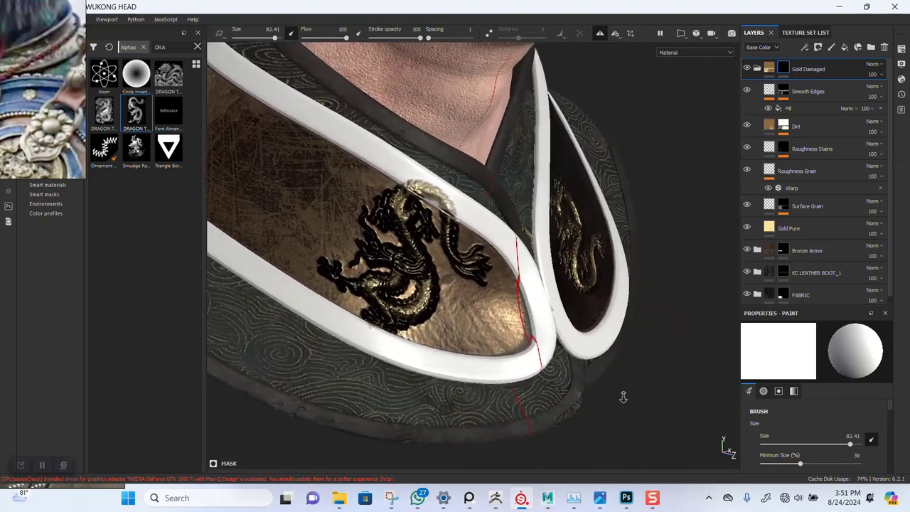
{"action": "key", "text": "ctrl+z"}
Set the Gold Pure layer's Height to 0.448, try a gold dragon stamp on the Gold Damaged mask, and undo it.
{"action": "right_click_drag", "start_coordinate": [647, 341], "coordinate": [739, 222], "text": "alt"}
{"action": "left_click", "coordinate": [785, 227]}
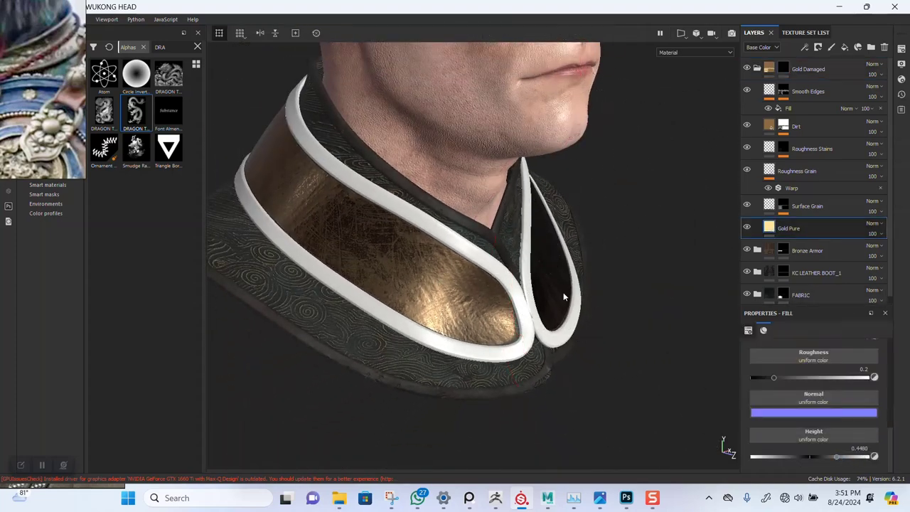
{"action": "left_click", "coordinate": [782, 68]}
{"action": "scroll", "coordinate": [439, 282], "scroll_direction": "up", "scroll_amount": 1}
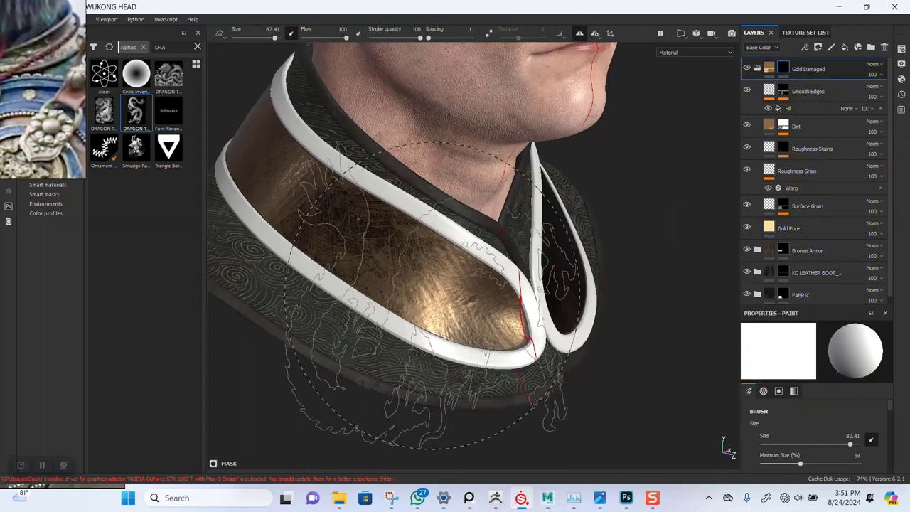
{"action": "left_click", "coordinate": [438, 282]}
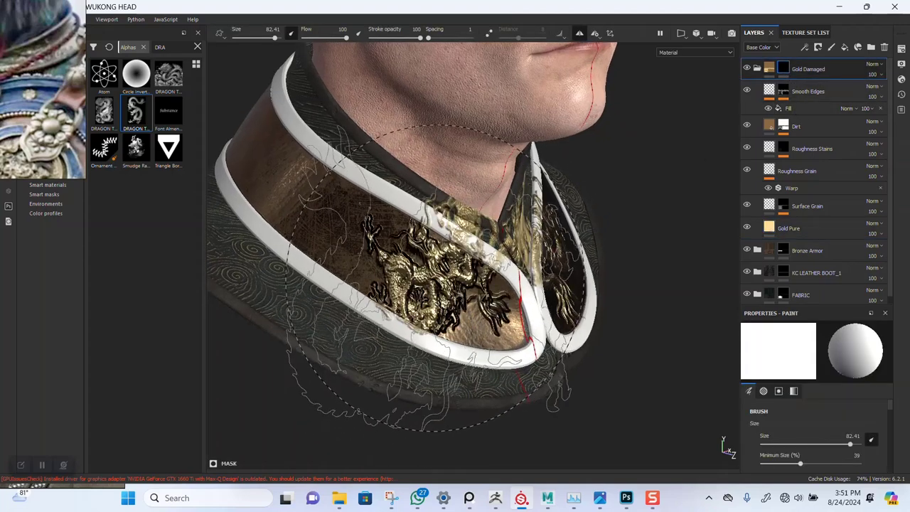
{"action": "scroll", "coordinate": [497, 318], "scroll_direction": "up", "scroll_amount": 3}
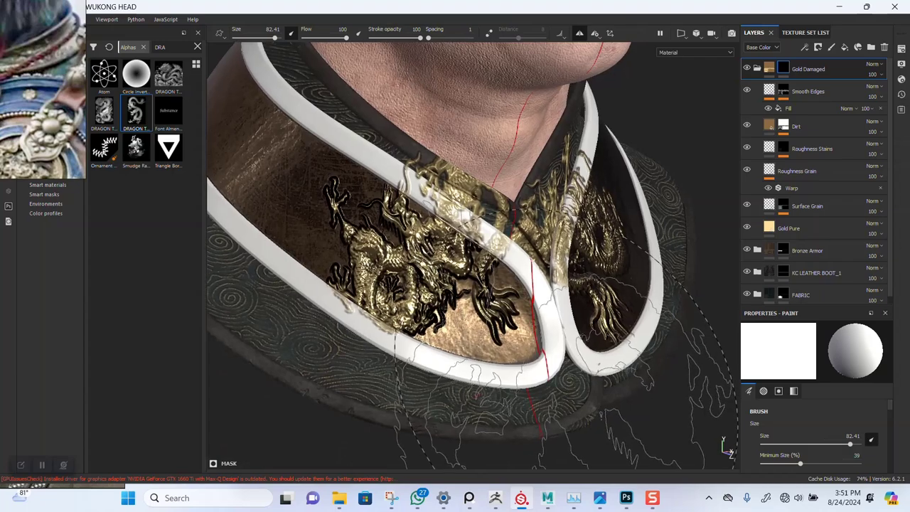
{"action": "key", "text": "ctrl+z"}
{"action": "left_click_drag", "start_coordinate": [525, 379], "coordinate": [510, 357], "text": "alt"}
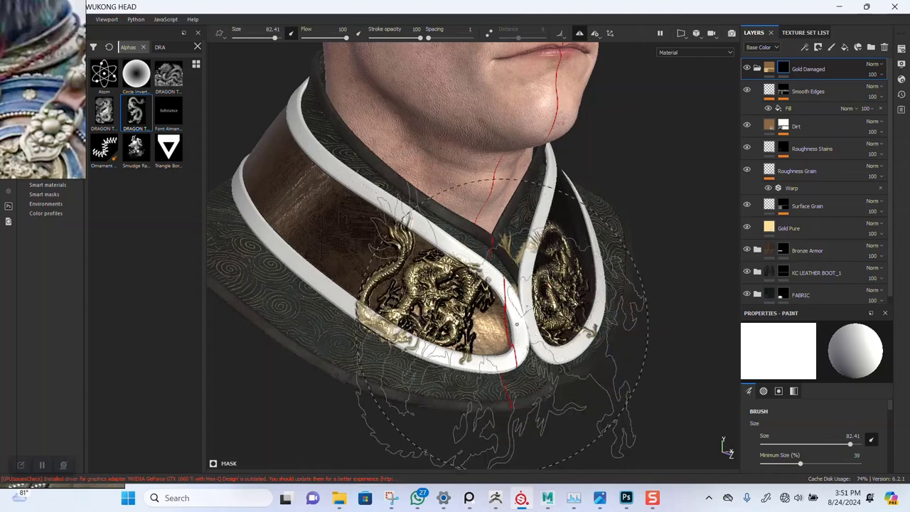
Examine the gold dragon stamp on both front collar plates from several angles and distances.
{"action": "left_click_drag", "start_coordinate": [527, 400], "coordinate": [556, 405], "text": "alt"}
{"action": "right_click_drag", "start_coordinate": [557, 406], "coordinate": [629, 391], "text": "alt"}
{"action": "mouse_move", "coordinate": [629, 391]}
{"action": "left_mouse_down", "text": "alt"}
{"action": "mouse_move", "coordinate": [676, 362]}
{"action": "mouse_move", "coordinate": [644, 363]}
{"action": "left_mouse_up", "text": "alt"}
{"action": "right_click_drag", "start_coordinate": [642, 367], "coordinate": [624, 420], "text": "alt"}
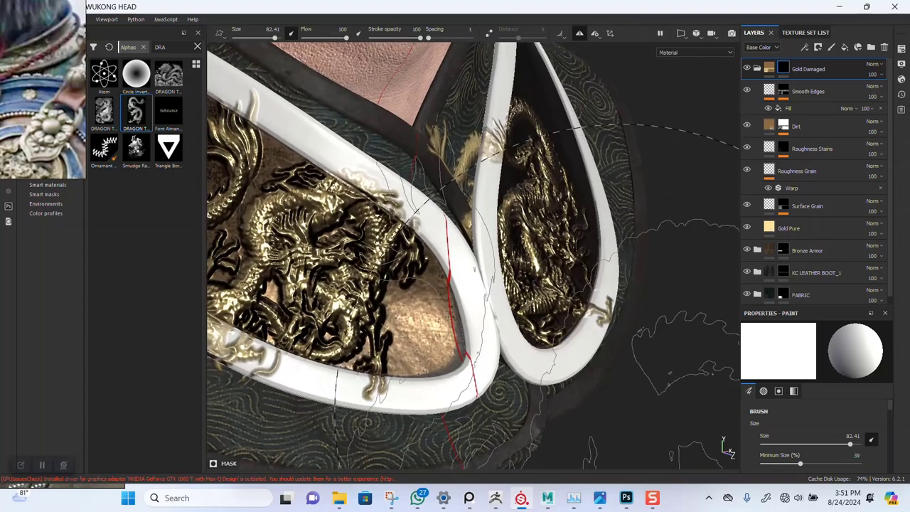
{"action": "left_click_drag", "start_coordinate": [625, 421], "coordinate": [534, 377], "text": "alt"}
{"action": "right_click_drag", "start_coordinate": [534, 355], "coordinate": [522, 238], "text": "alt"}
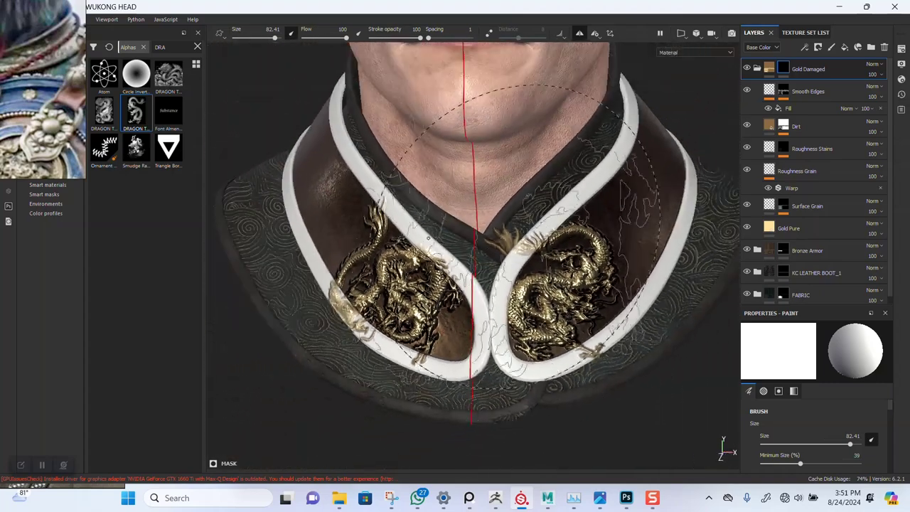
{"action": "scroll", "coordinate": [521, 254], "scroll_direction": "down", "scroll_amount": 2}
{"action": "right_click_drag", "start_coordinate": [505, 364], "coordinate": [516, 390], "text": "alt"}
{"action": "left_click_drag", "start_coordinate": [516, 390], "coordinate": [575, 385], "text": "alt"}
{"action": "left_click_drag", "start_coordinate": [632, 378], "coordinate": [447, 388], "text": "alt"}
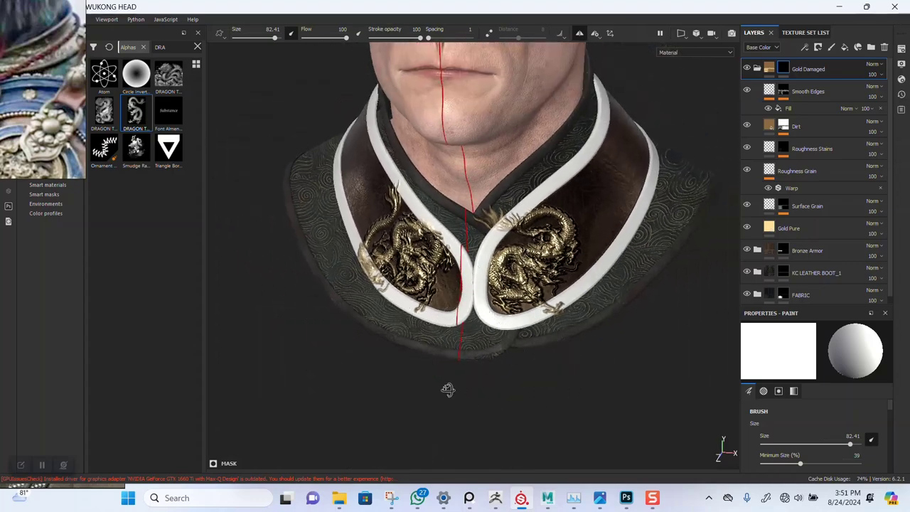
{"action": "mouse_move", "coordinate": [582, 364]}
{"action": "left_mouse_down", "text": "alt"}
{"action": "mouse_move", "coordinate": [558, 335]}
{"action": "mouse_move", "coordinate": [585, 359]}
{"action": "left_mouse_up", "text": "alt"}
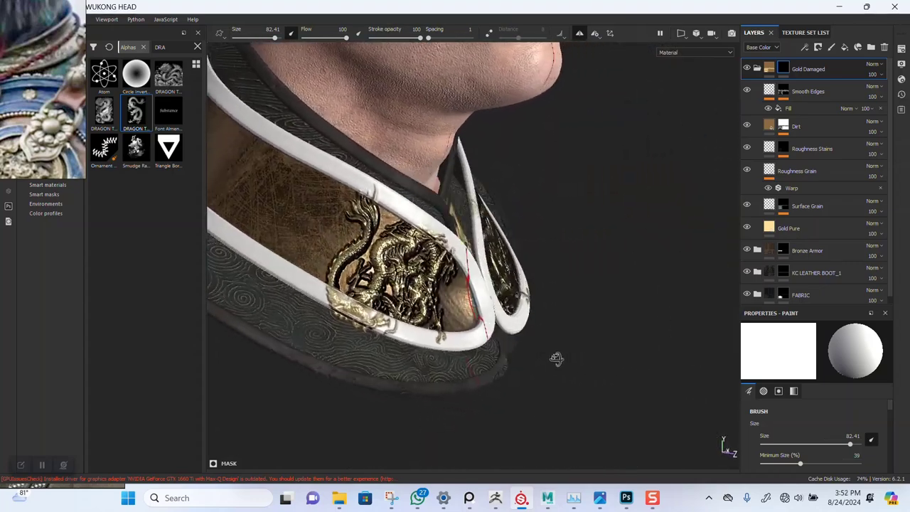
{"action": "mouse_move", "coordinate": [453, 361]}
{"action": "left_mouse_down", "text": "alt"}
{"action": "mouse_move", "coordinate": [394, 357]}
{"action": "mouse_move", "coordinate": [465, 375]}
{"action": "left_mouse_up", "text": "alt"}
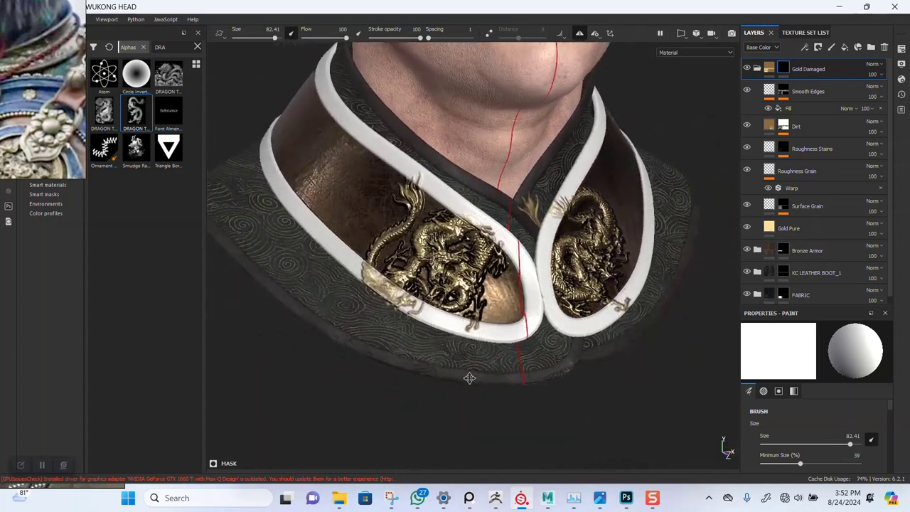
{"action": "left_click_drag", "start_coordinate": [363, 340], "coordinate": [406, 410], "text": "alt"}
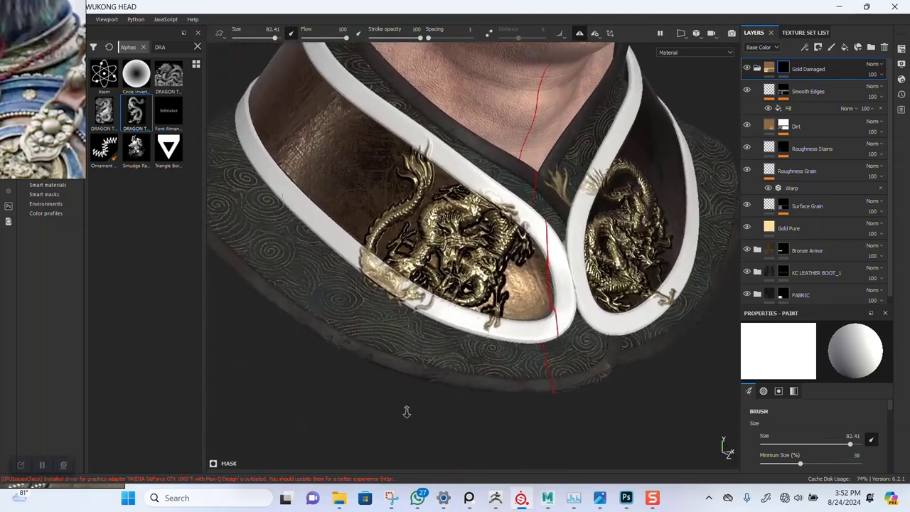
Lower the Gold Pure layer's Height to 0.176 to soften the dragon's relief.
{"action": "scroll", "coordinate": [406, 410], "scroll_direction": "up", "scroll_amount": 4}
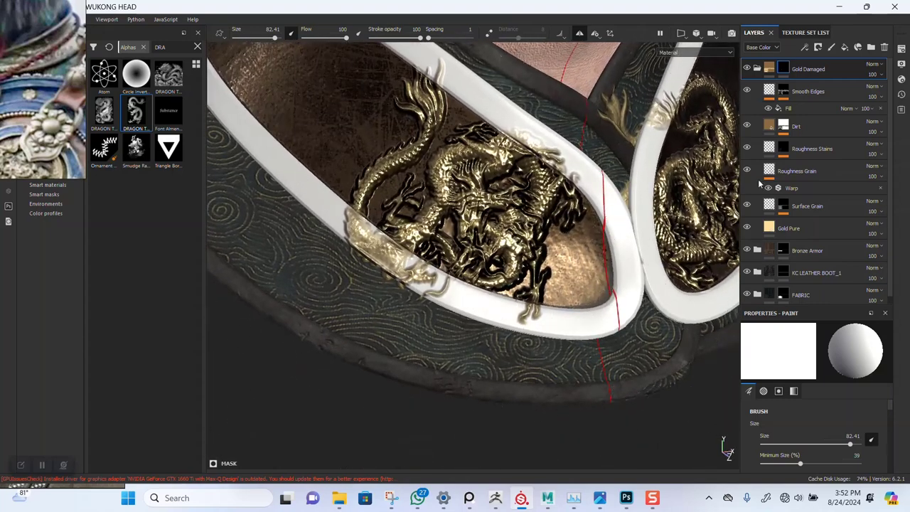
{"action": "left_click", "coordinate": [824, 228]}
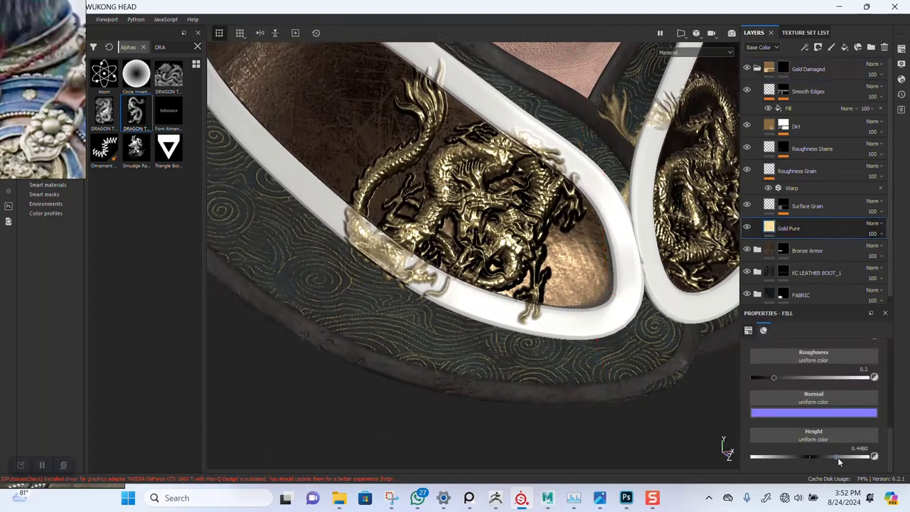
{"action": "mouse_move", "coordinate": [816, 456]}
{"action": "left_mouse_down"}
{"action": "mouse_move", "coordinate": [776, 455]}
{"action": "mouse_move", "coordinate": [889, 461]}
{"action": "mouse_move", "coordinate": [819, 462]}
{"action": "left_mouse_up"}
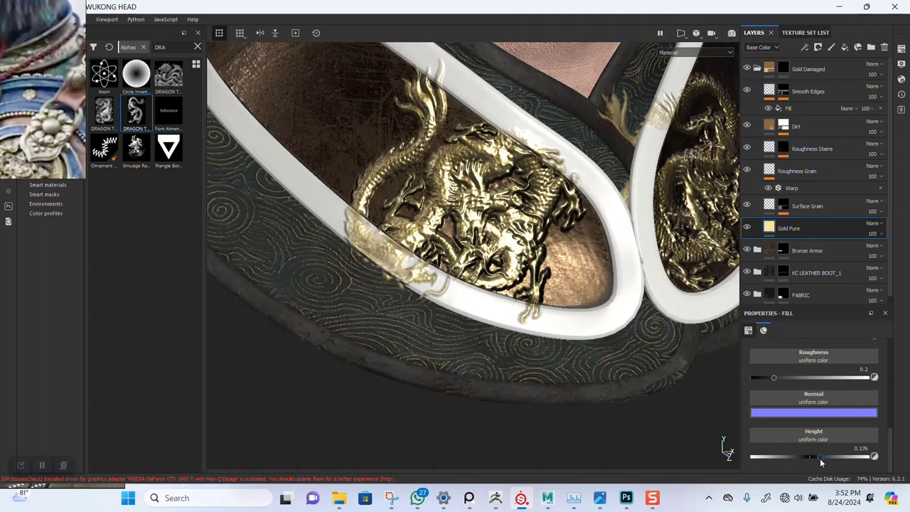
{"action": "left_click_drag", "start_coordinate": [411, 323], "coordinate": [569, 359], "text": "alt"}
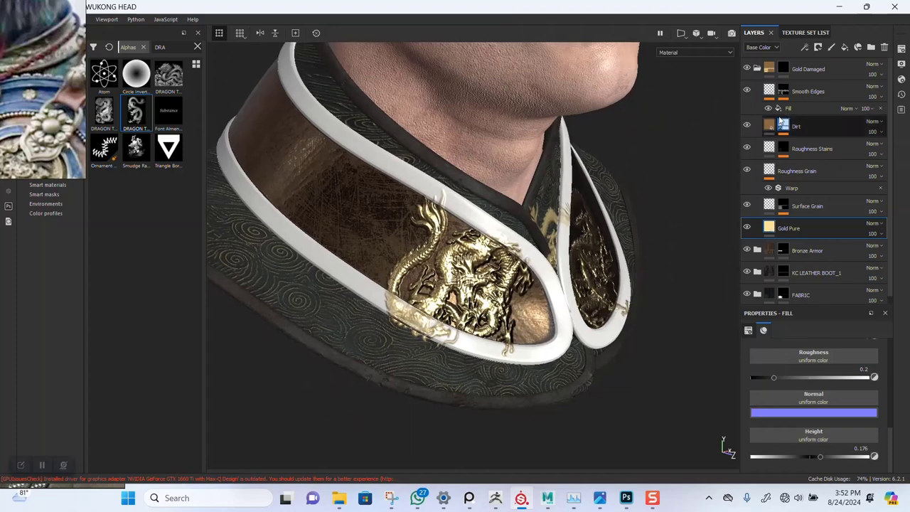
Return to the Gold Damaged mask and undo the dragon stamp on the collar plates.
{"action": "left_click", "coordinate": [783, 69]}
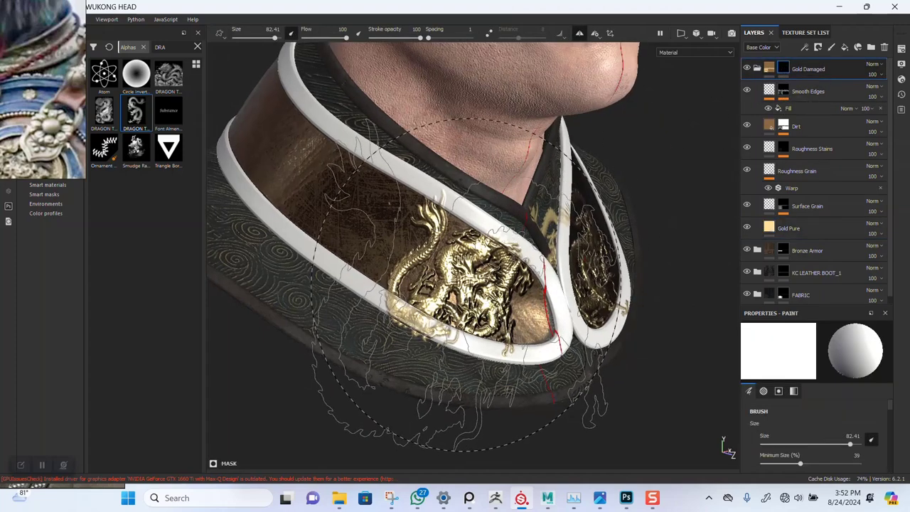
{"action": "key", "text": "ctrl"}
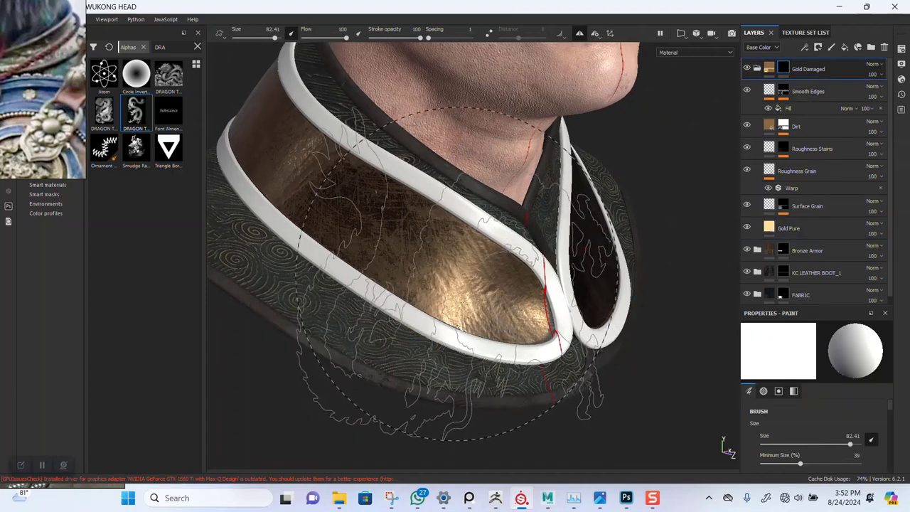
{"action": "key", "text": "ctrl+z"}
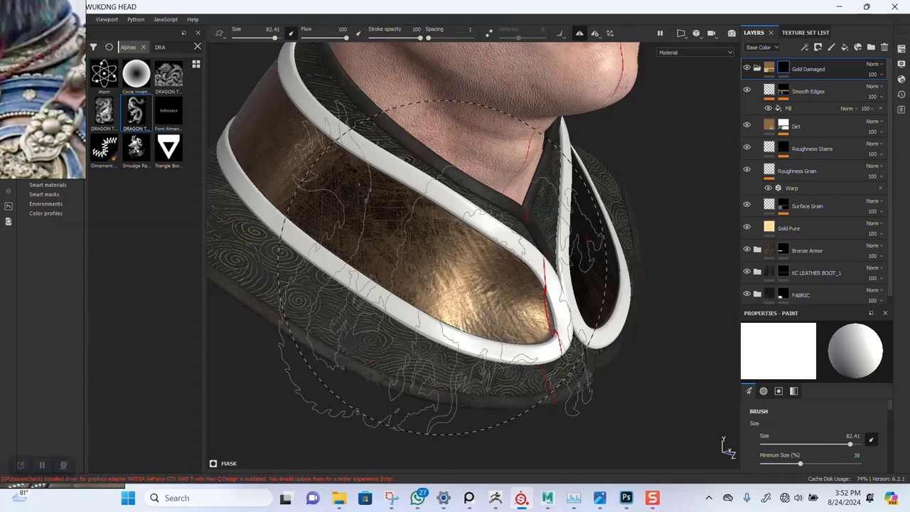
Try a continuous dragon stroke and then single dragon stamps on the bronze plate, undoing every attempt.
{"action": "left_click_drag", "start_coordinate": [442, 267], "coordinate": [477, 282]}
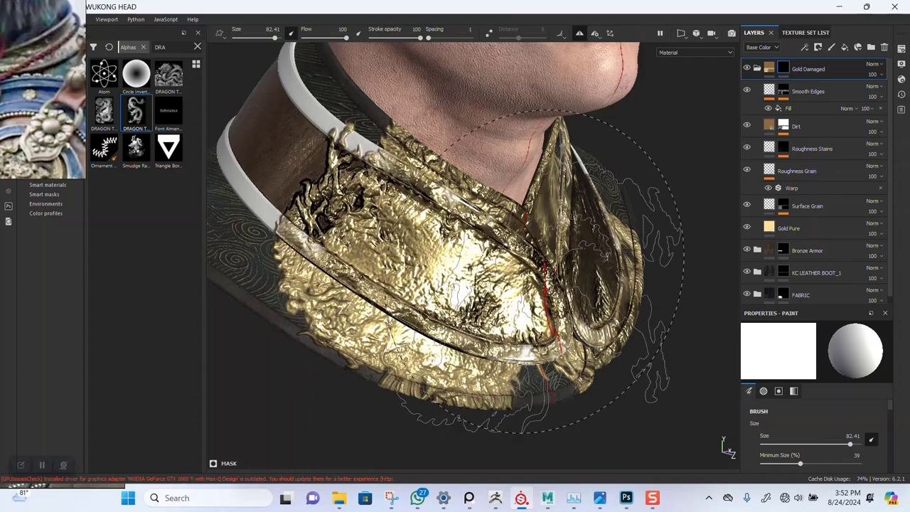
{"action": "key", "text": "ctrl+z"}
{"action": "left_click", "coordinate": [443, 253]}
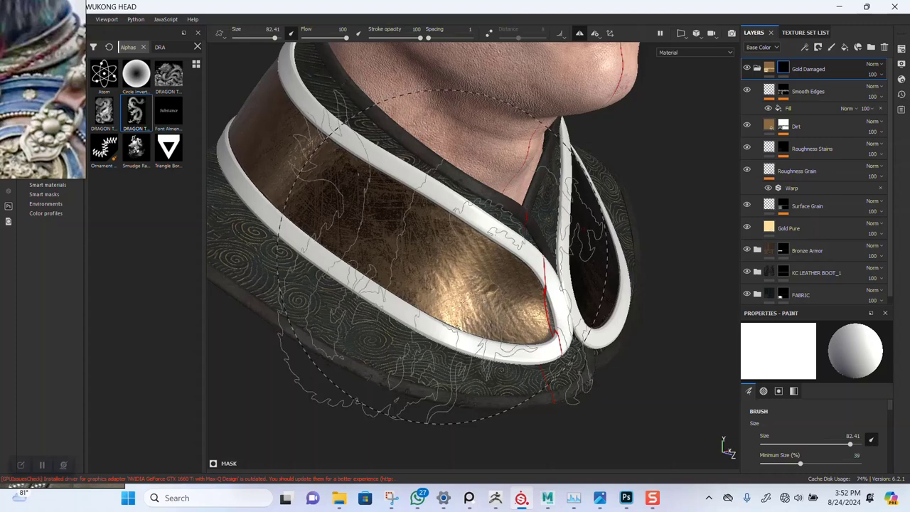
{"action": "left_click", "coordinate": [442, 252]}
{"action": "key", "text": "ctrl+z"}
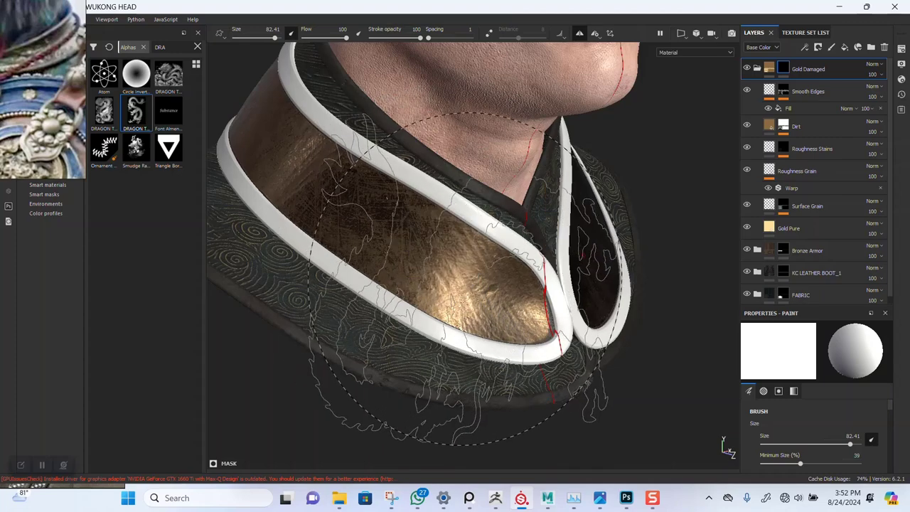
{"action": "left_click", "coordinate": [467, 277]}
{"action": "left_click", "coordinate": [575, 298]}
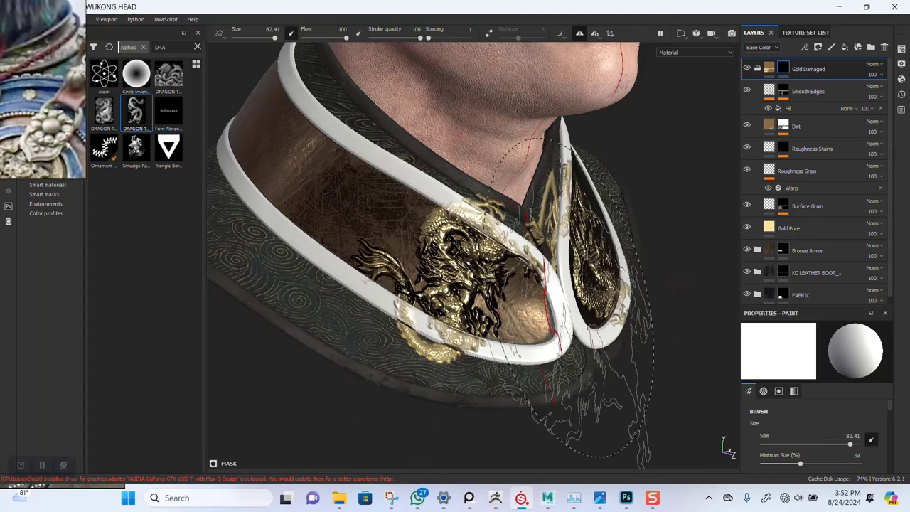
{"action": "key", "text": "ctrl+z"}
{"action": "key", "text": "ctrl+z"}
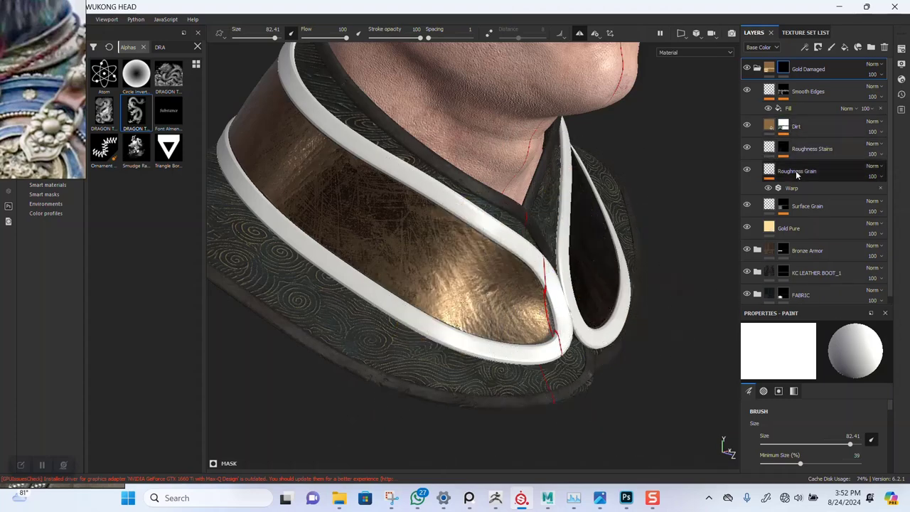
Set the dragon brush's alignment to Camera.
{"action": "scroll", "coordinate": [803, 270], "scroll_direction": "down", "scroll_amount": 1}
{"action": "scroll", "coordinate": [813, 418], "scroll_direction": "down", "scroll_amount": 6}
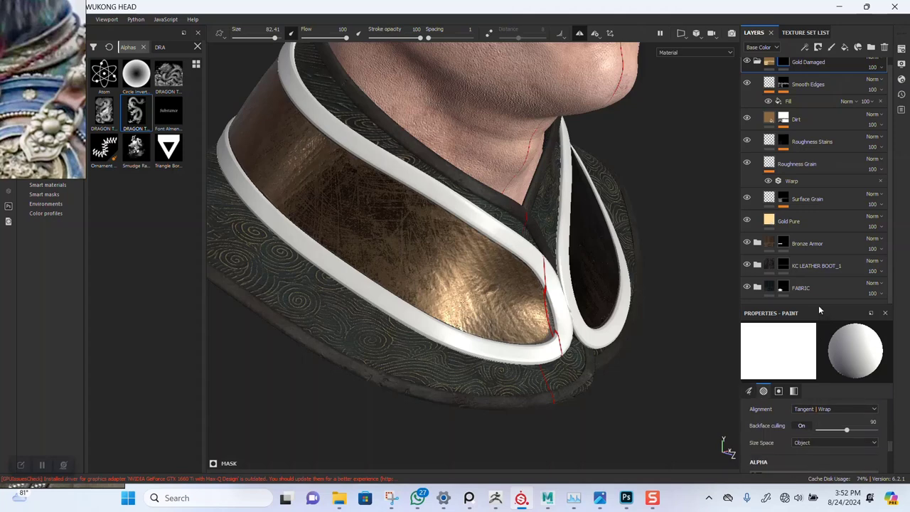
{"action": "left_click_drag", "start_coordinate": [818, 307], "coordinate": [815, 207]}
{"action": "scroll", "coordinate": [803, 392], "scroll_direction": "down", "scroll_amount": 4}
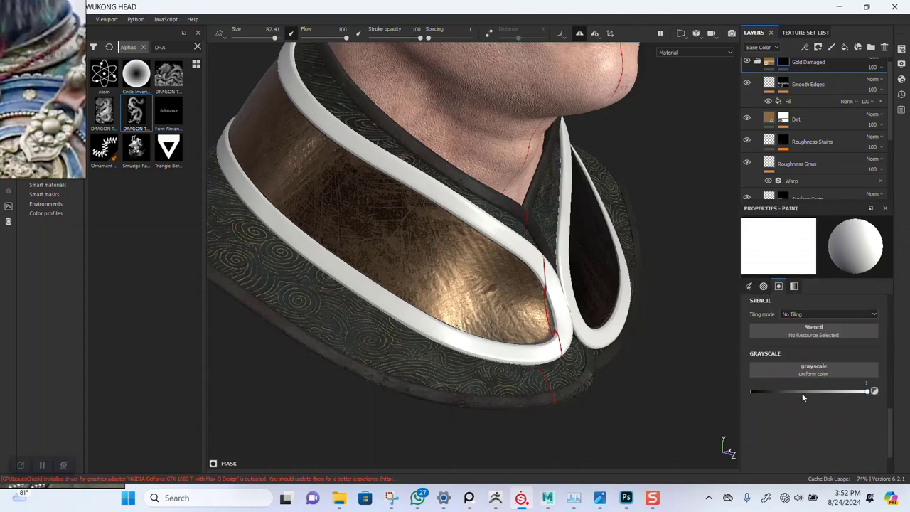
{"action": "scroll", "coordinate": [803, 394], "scroll_direction": "up", "scroll_amount": 4}
{"action": "scroll", "coordinate": [803, 395], "scroll_direction": "up", "scroll_amount": 1}
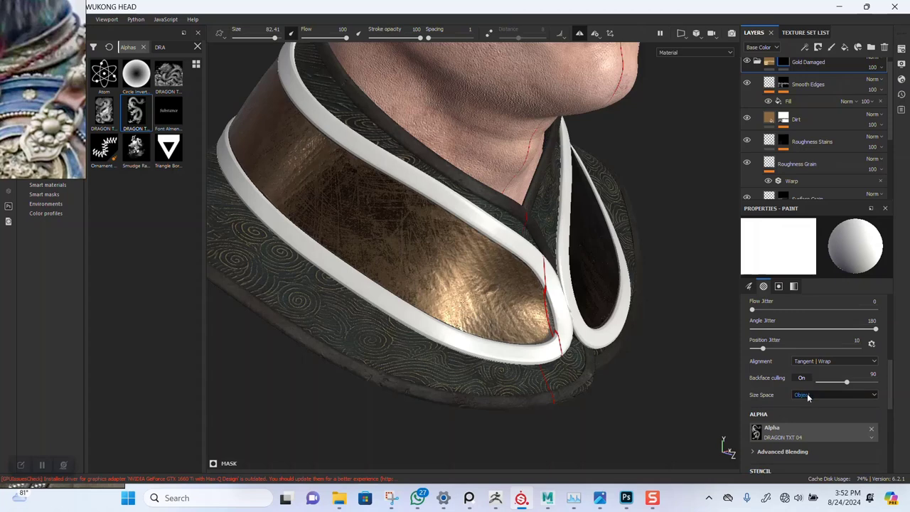
{"action": "left_click", "coordinate": [813, 364]}
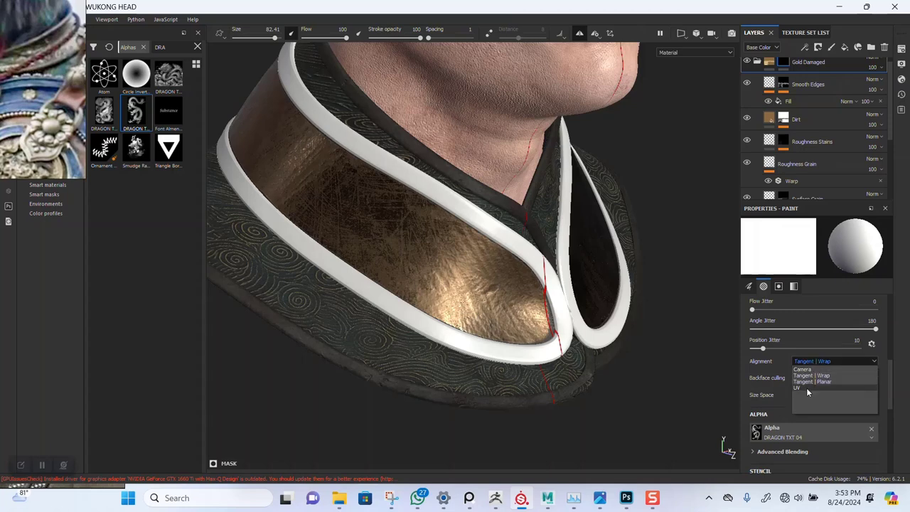
{"action": "left_click", "coordinate": [802, 369]}
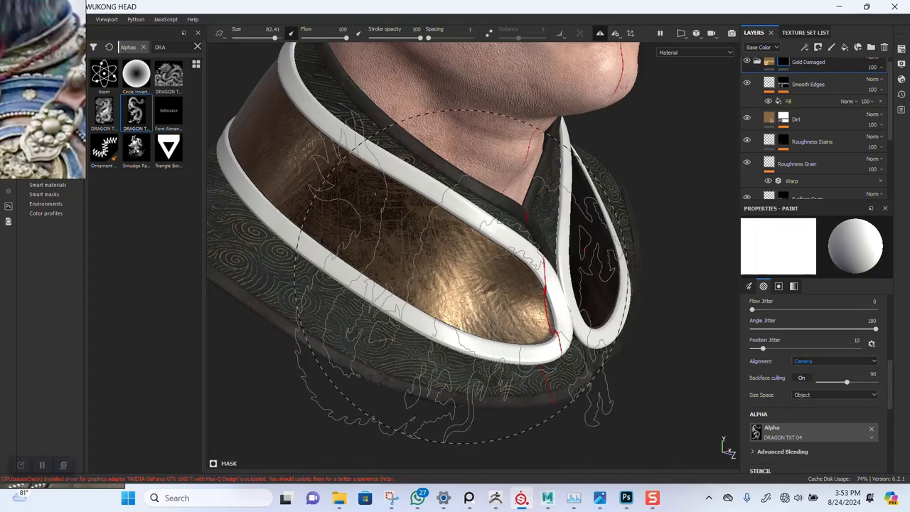
Try single dragon stamps on the front bronze collar plate with camera alignment, undoing each one.
{"action": "left_click", "coordinate": [462, 274]}
{"action": "key", "text": "ctrl+z"}
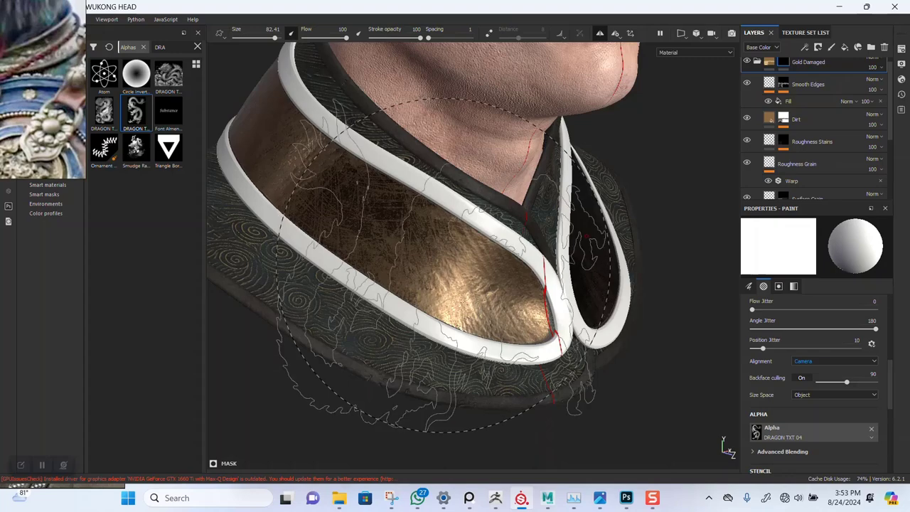
{"action": "left_click", "coordinate": [447, 274]}
{"action": "key", "text": "ctrl+z"}
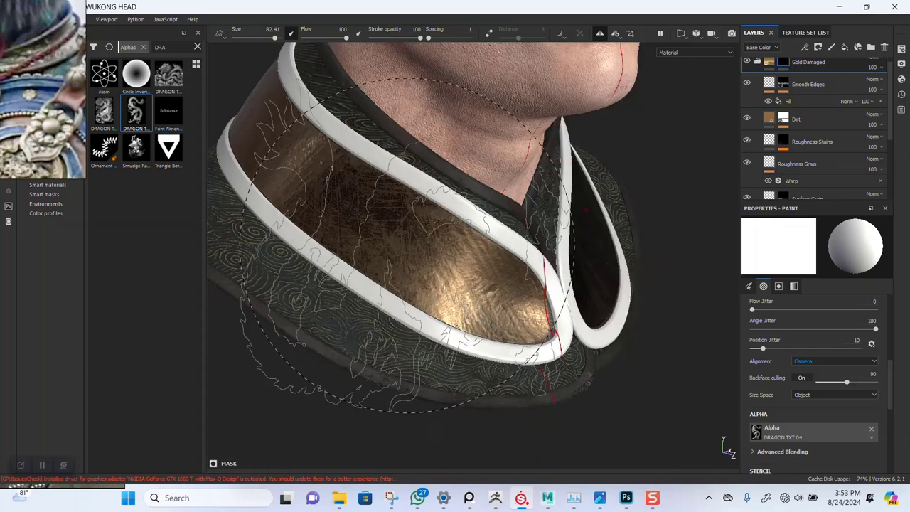
{"action": "left_click", "coordinate": [411, 245]}
{"action": "key", "text": "ctrl+z"}
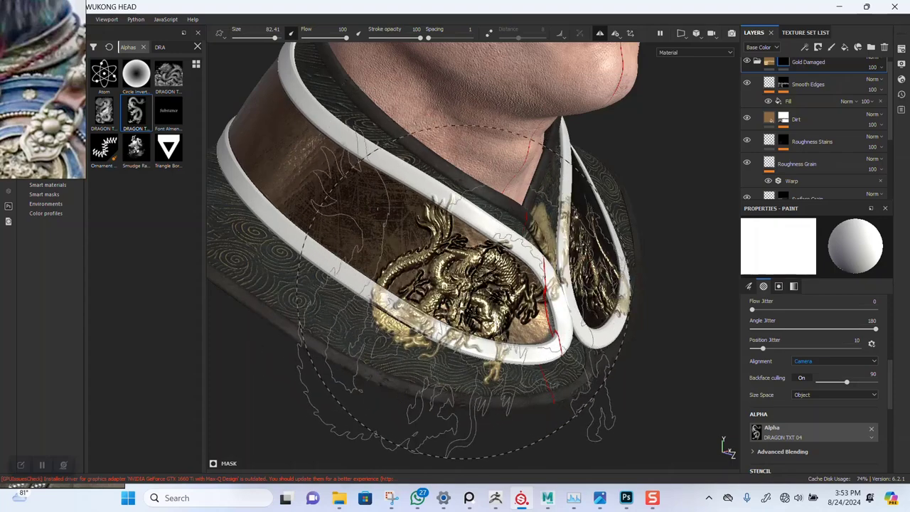
Set the brush angle to 337 and try several dragon stamps on the bronze plate, undoing every attempt.
{"action": "mouse_move", "coordinate": [536, 341]}
{"action": "left_mouse_down", "text": "alt"}
{"action": "mouse_move", "coordinate": [597, 361]}
{"action": "mouse_move", "coordinate": [527, 341]}
{"action": "left_mouse_up", "text": "alt"}
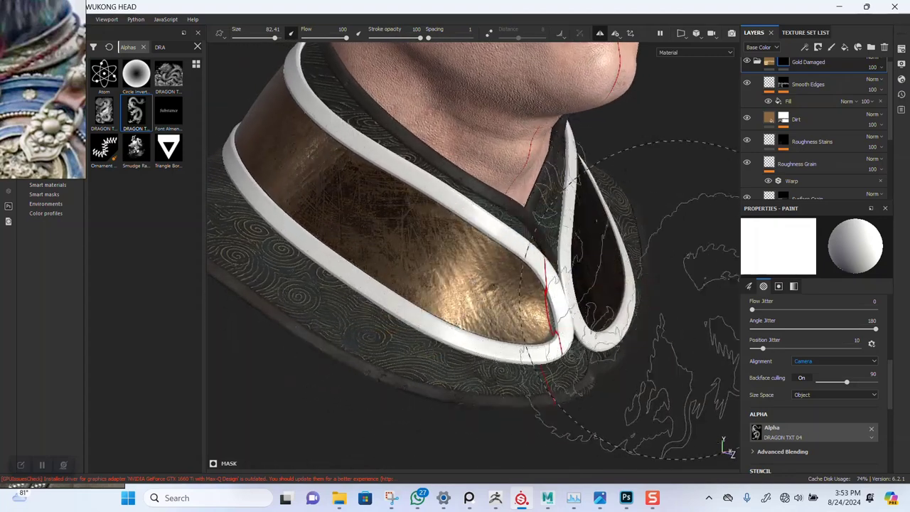
{"action": "scroll", "coordinate": [888, 398], "scroll_direction": "up", "scroll_amount": 5}
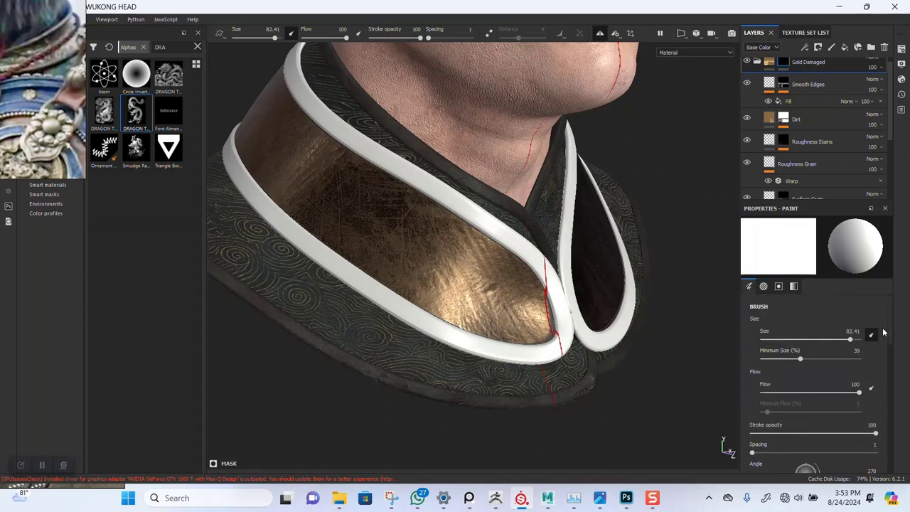
{"action": "scroll", "coordinate": [883, 332], "scroll_direction": "down", "scroll_amount": 3}
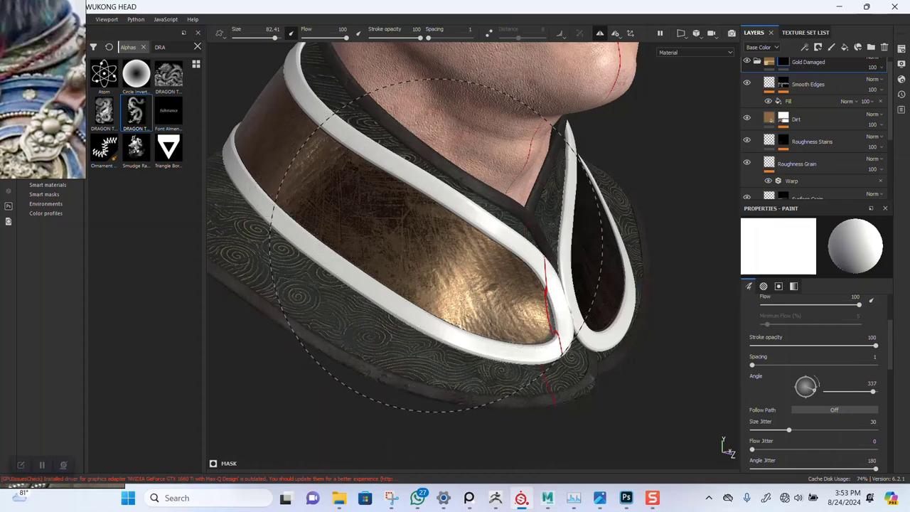
{"action": "left_click", "coordinate": [435, 253]}
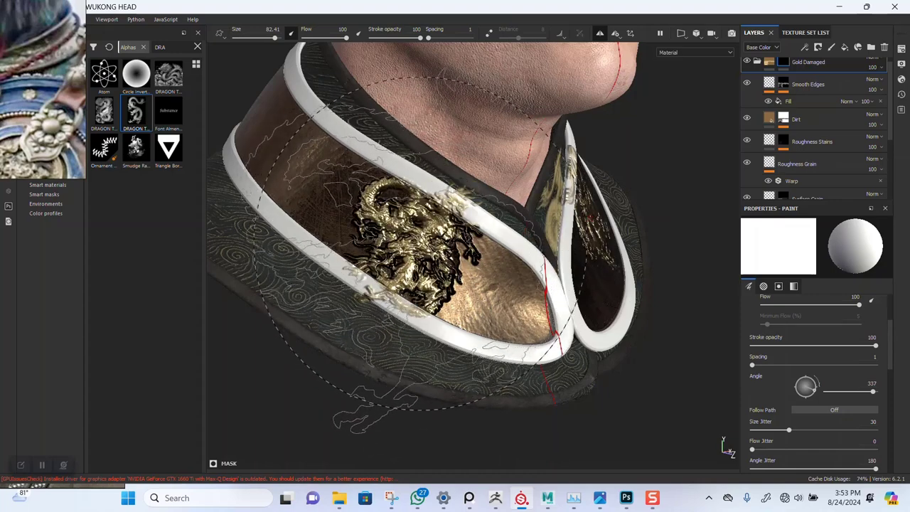
{"action": "key", "text": "ctrl+z"}
{"action": "left_click", "coordinate": [438, 254]}
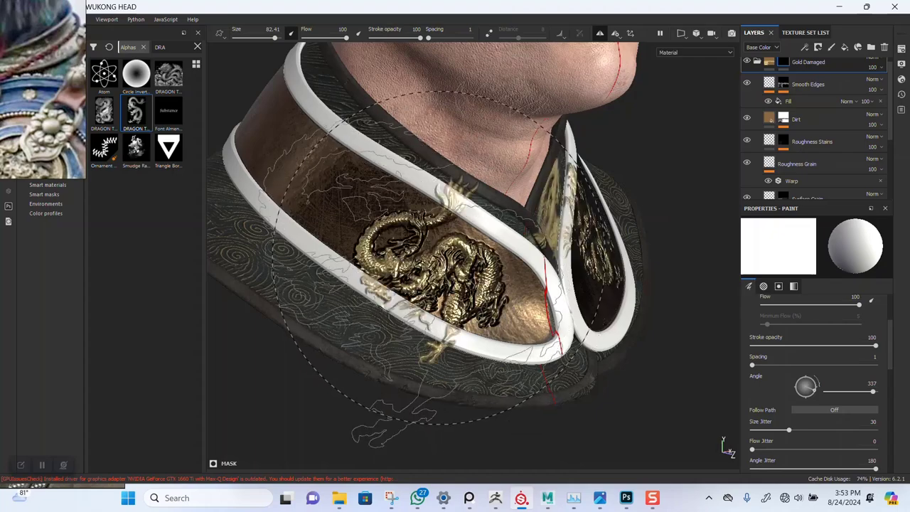
{"action": "key", "text": "ctrl+z"}
{"action": "left_click", "coordinate": [439, 254]}
{"action": "key", "text": "ctrl+z"}
{"action": "left_click", "coordinate": [440, 253]}
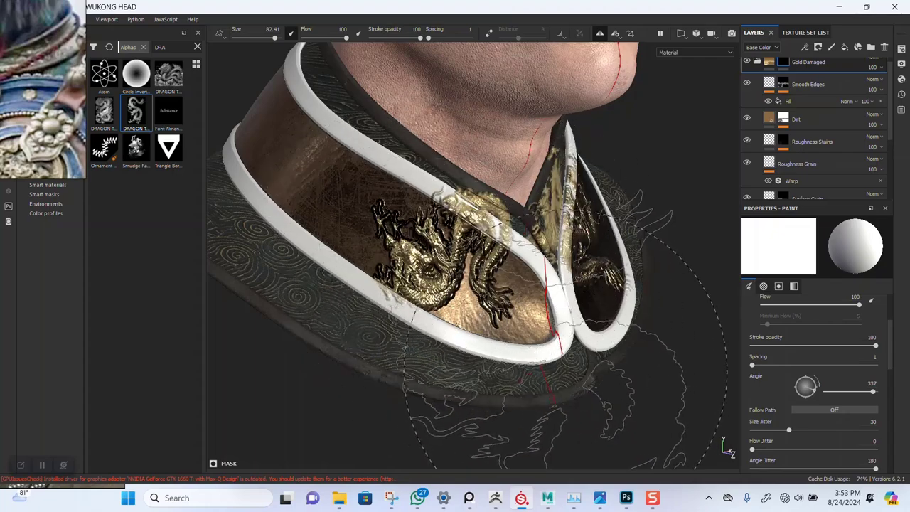
{"action": "mouse_move", "coordinate": [573, 385]}
{"action": "left_mouse_down", "text": "alt"}
{"action": "mouse_move", "coordinate": [539, 385]}
{"action": "mouse_move", "coordinate": [563, 382]}
{"action": "left_mouse_up", "text": "alt"}
{"action": "key", "text": "ctrl+z"}
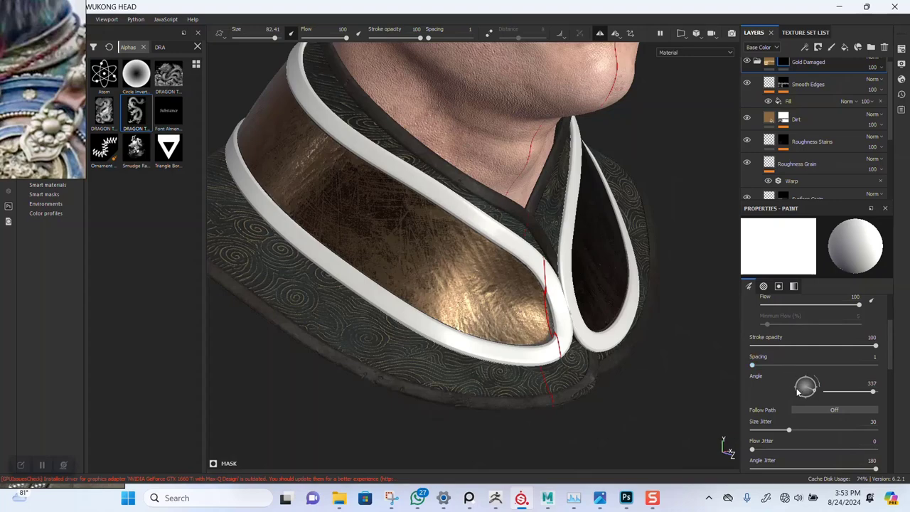
Set the brush angle to 194 and try dragon stamps on the bronze plate, undoing both.
{"action": "left_click_drag", "start_coordinate": [796, 391], "coordinate": [799, 388]}
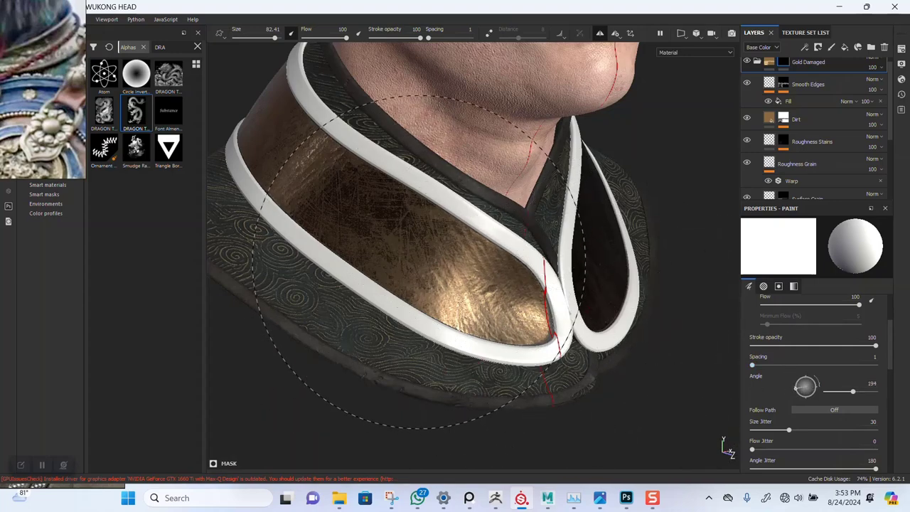
{"action": "left_click", "coordinate": [430, 277]}
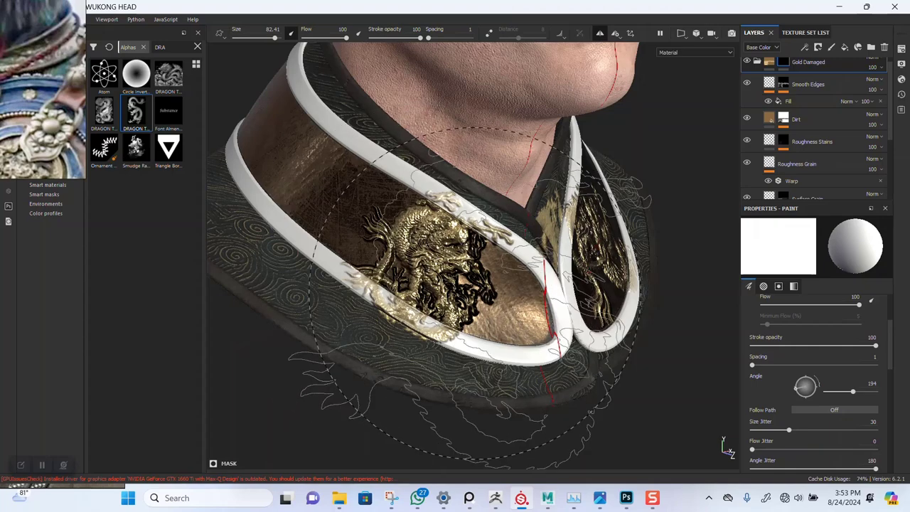
{"action": "key", "text": "ctrl+z"}
{"action": "left_click", "coordinate": [431, 284]}
{"action": "key", "text": "ctrl+z"}
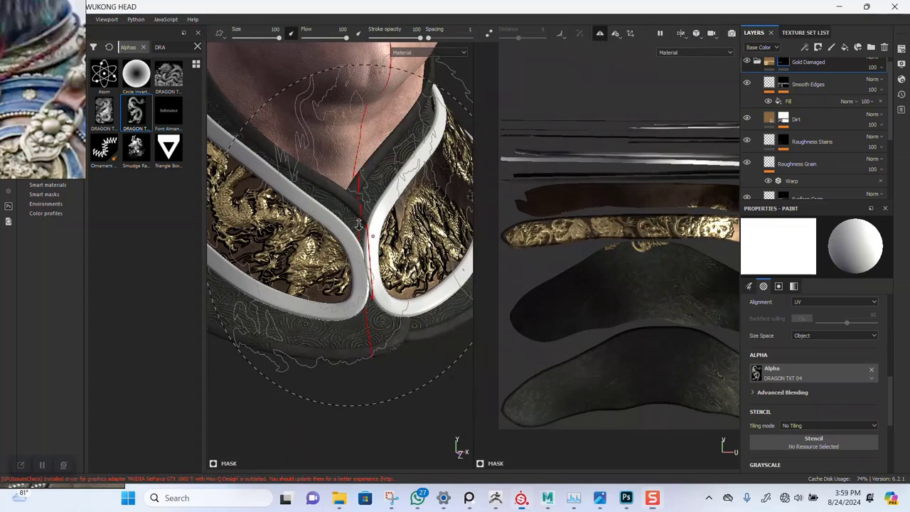
Replace the Gold Damaged mask with a fresh black mask to clear the stamped dragons from the collar.
{"action": "mouse_move", "coordinate": [427, 241]}
{"action": "left_mouse_down", "text": "alt"}
{"action": "mouse_move", "coordinate": [450, 239]}
{"action": "mouse_move", "coordinate": [260, 229]}
{"action": "mouse_move", "coordinate": [384, 233]}
{"action": "mouse_move", "coordinate": [371, 246]}
{"action": "left_mouse_up", "text": "alt"}
{"action": "middle_click_drag", "start_coordinate": [371, 245], "coordinate": [424, 220], "text": "alt"}
{"action": "left_click_drag", "start_coordinate": [374, 202], "coordinate": [421, 222], "text": "alt"}
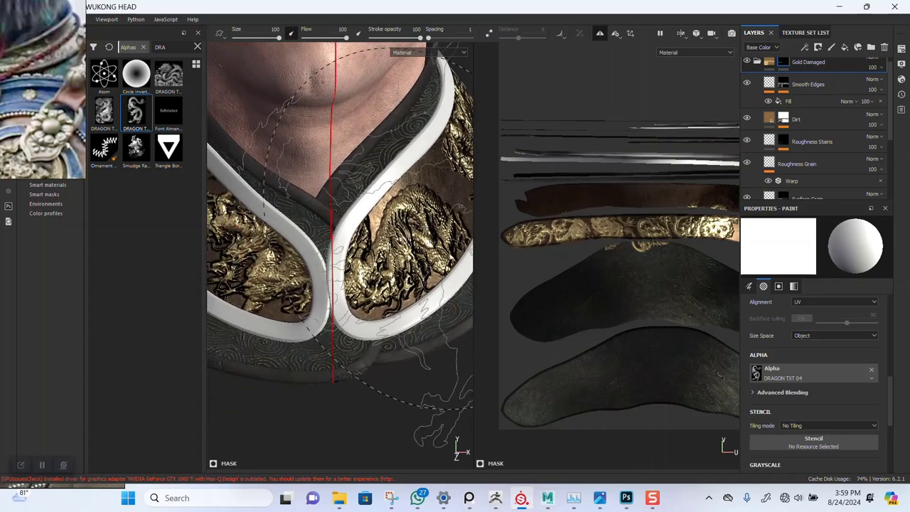
{"action": "mouse_move", "coordinate": [366, 228]}
{"action": "left_mouse_down", "text": "alt"}
{"action": "mouse_move", "coordinate": [308, 232]}
{"action": "mouse_move", "coordinate": [392, 239]}
{"action": "mouse_move", "coordinate": [389, 214]}
{"action": "left_mouse_up", "text": "alt"}
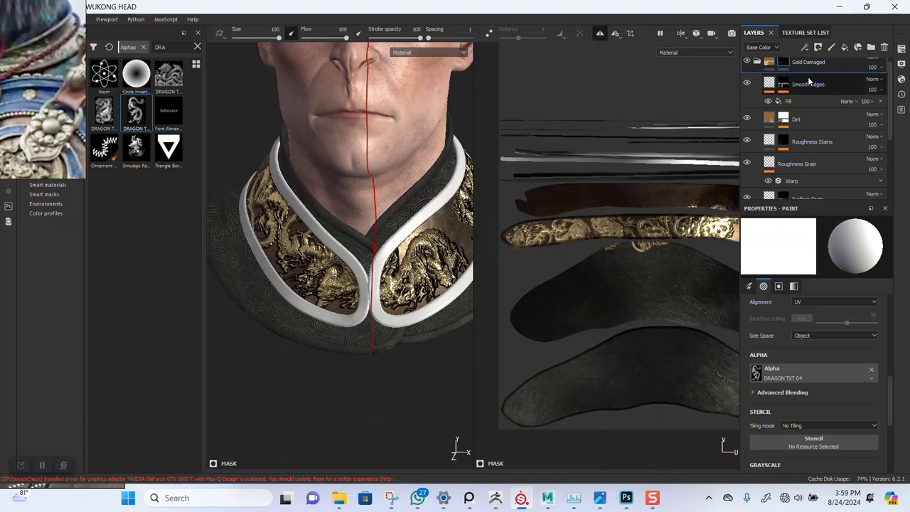
{"action": "right_click", "coordinate": [780, 66]}
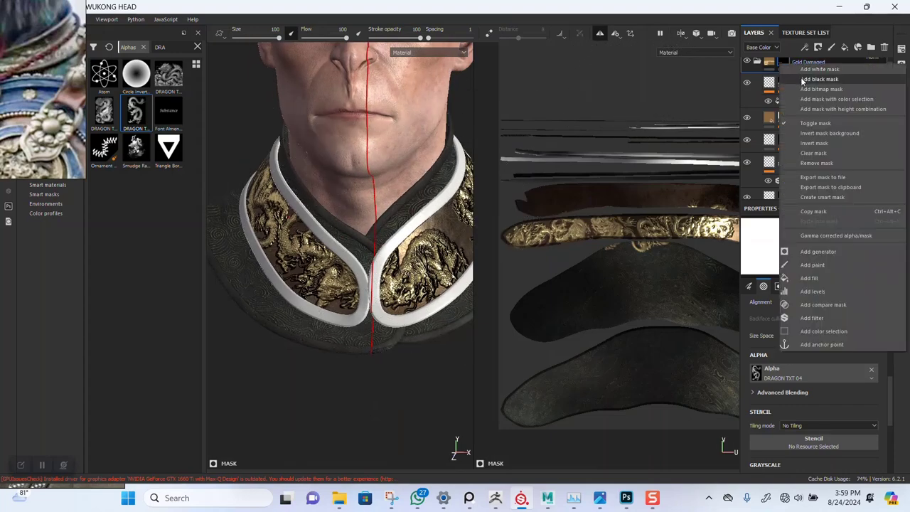
{"action": "left_click", "coordinate": [803, 80]}
{"action": "left_click_drag", "start_coordinate": [373, 197], "coordinate": [382, 200], "text": "alt"}
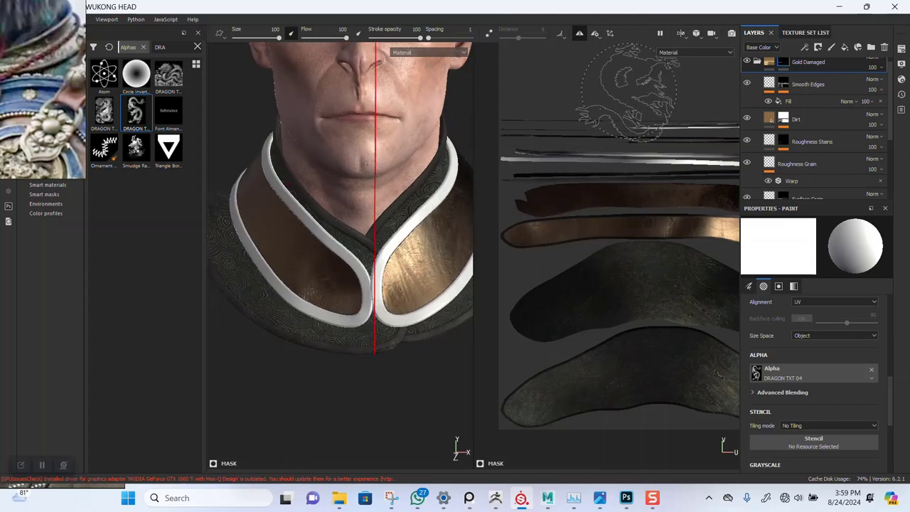
Show only the 2D UV view and frame the bronze collar strip.
{"action": "middle_click_drag", "start_coordinate": [574, 225], "coordinate": [631, 199], "text": "alt"}
{"action": "right_click_drag", "start_coordinate": [632, 199], "coordinate": [631, 274], "text": "alt"}
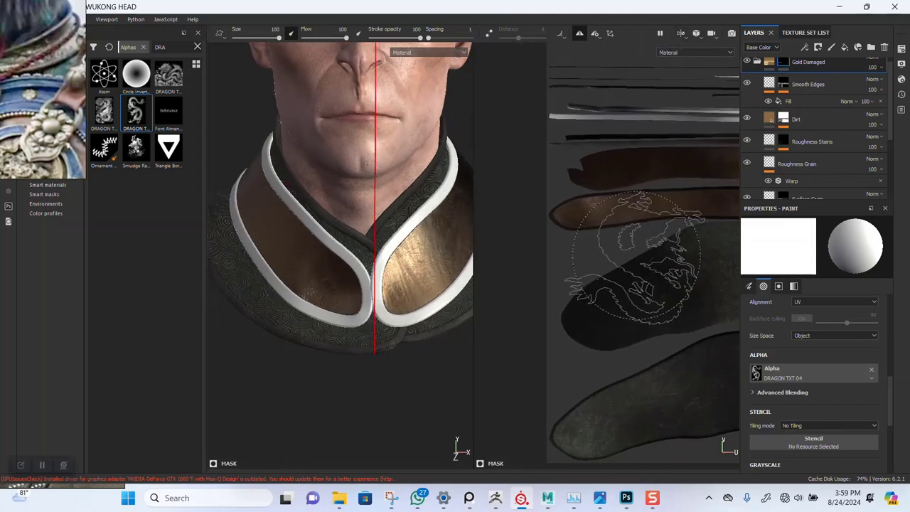
{"action": "left_click", "coordinate": [680, 33]}
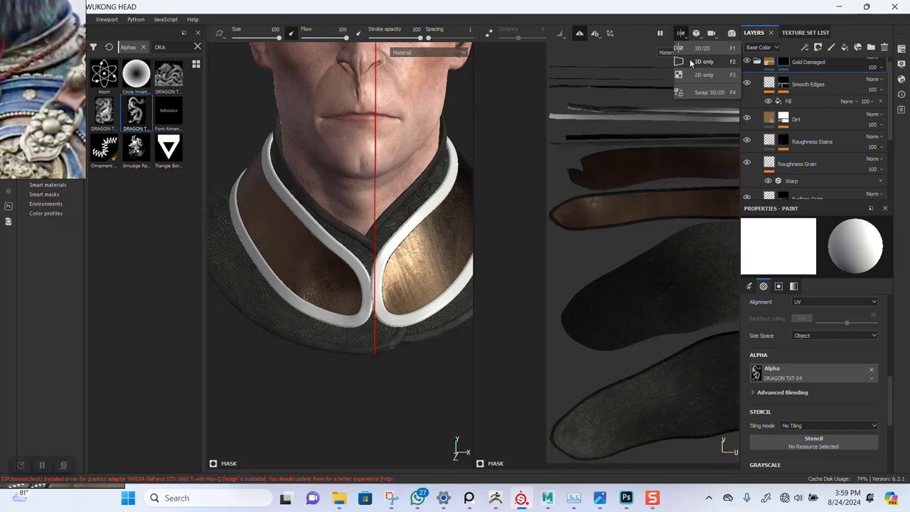
{"action": "left_click", "coordinate": [693, 74]}
{"action": "scroll", "coordinate": [452, 209], "scroll_direction": "up", "scroll_amount": 3}
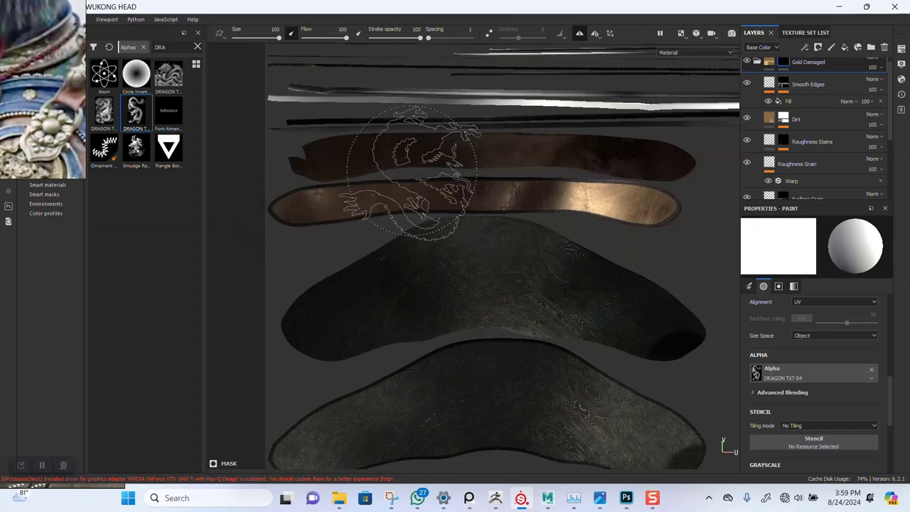
Try mirrored dragon stamps at the ends of the bronze UV strip, undoing them to adjust the placement.
{"action": "left_click", "coordinate": [325, 201]}
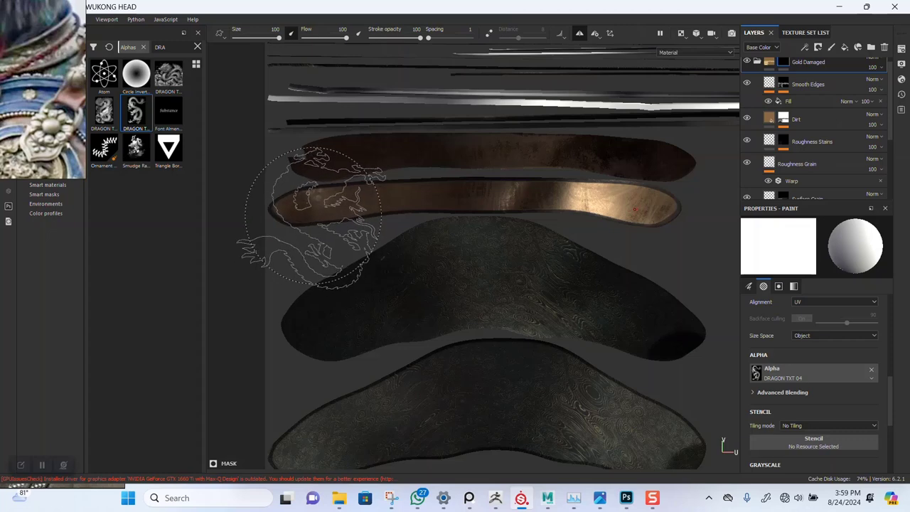
{"action": "left_click", "coordinate": [315, 215]}
{"action": "key", "text": "ctrl+z"}
{"action": "left_click", "coordinate": [324, 214]}
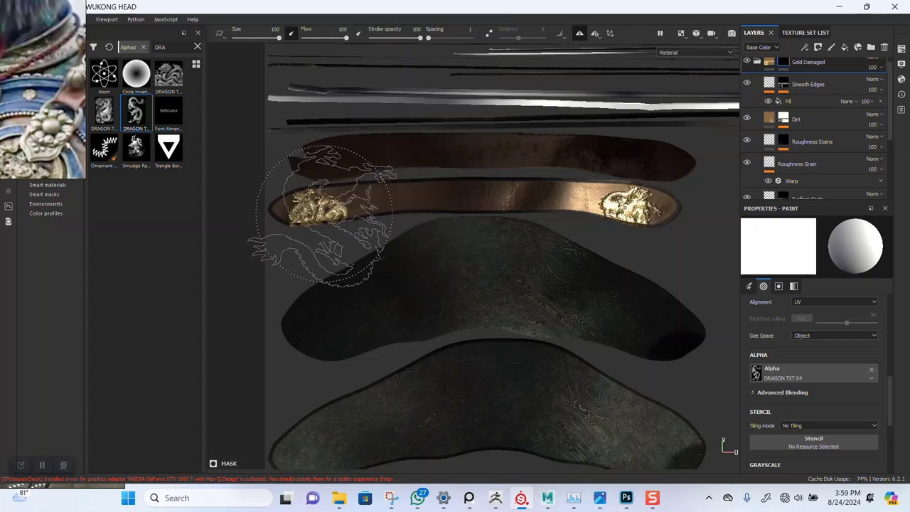
{"action": "key", "text": "ctrl+z"}
Stamp a row of mirrored DRAGON TXT 04 dragons along the bronze UV strip from its ends to the middle.
{"action": "left_click", "coordinate": [313, 213]}
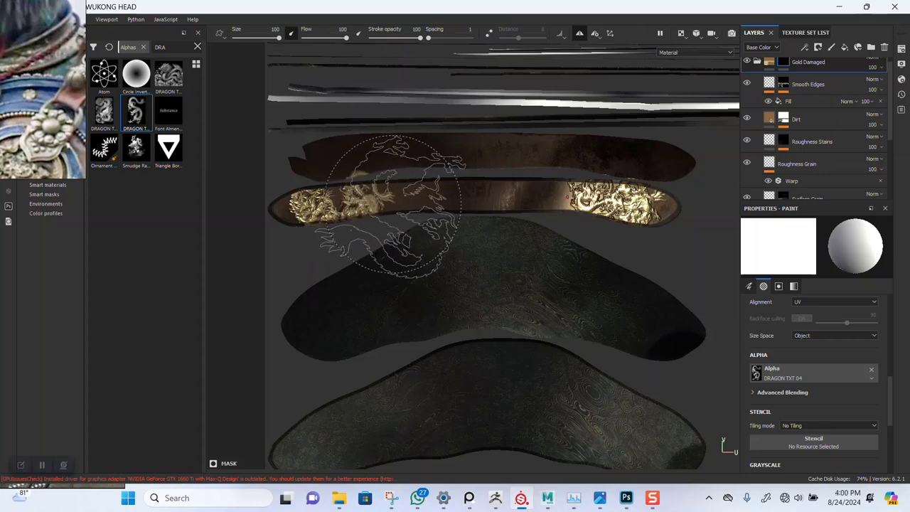
{"action": "left_click", "coordinate": [426, 205]}
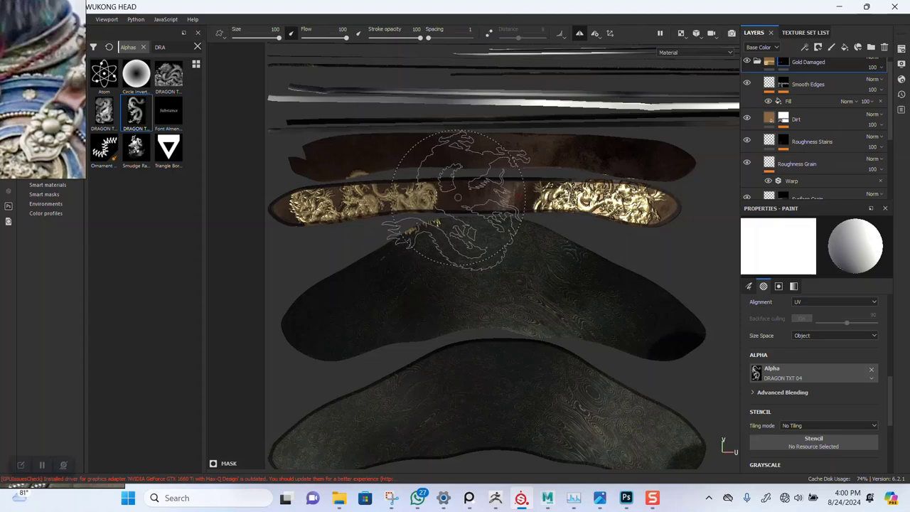
{"action": "left_click", "coordinate": [459, 197]}
{"action": "right_click_drag", "start_coordinate": [541, 264], "coordinate": [538, 239], "text": "alt"}
{"action": "scroll", "coordinate": [538, 239], "scroll_direction": "up", "scroll_amount": 4}
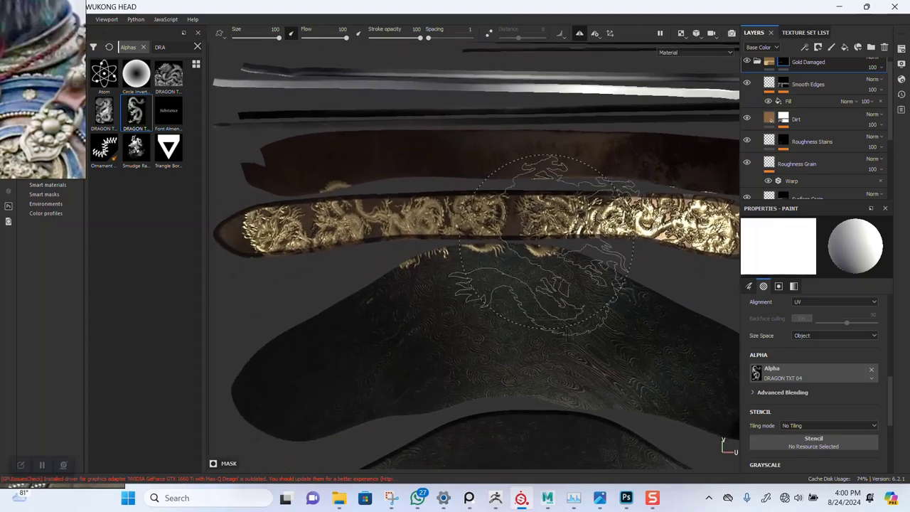
Return to the 3D only view and examine the dragon coverage on both front collar plates.
{"action": "left_click", "coordinate": [684, 41]}
{"action": "left_click", "coordinate": [704, 62]}
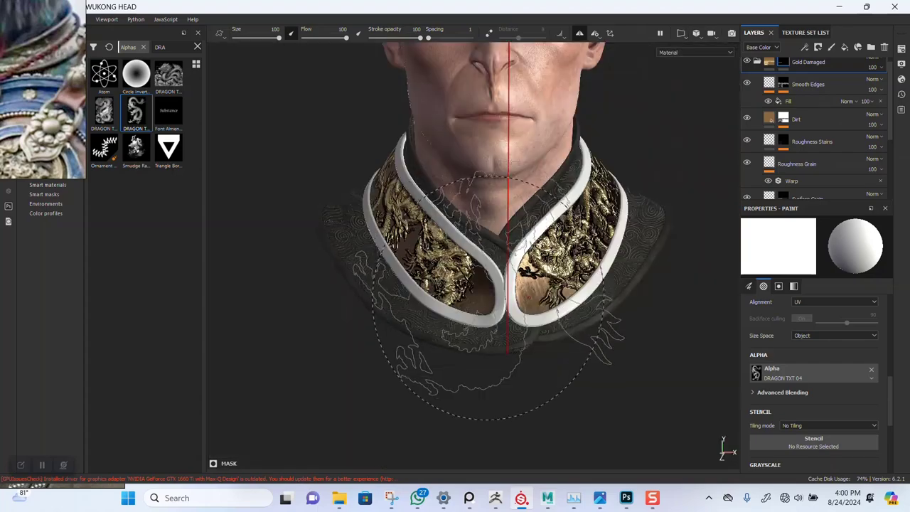
{"action": "middle_click_drag", "start_coordinate": [589, 205], "coordinate": [531, 172], "text": "alt"}
{"action": "right_click_drag", "start_coordinate": [512, 320], "coordinate": [579, 312], "text": "alt"}
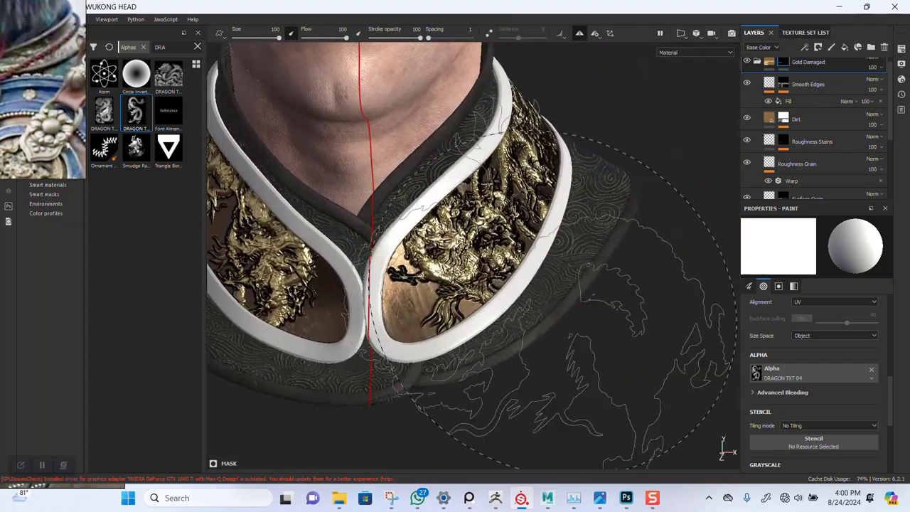
{"action": "left_click_drag", "start_coordinate": [574, 245], "coordinate": [513, 260], "text": "alt"}
{"action": "middle_click_drag", "start_coordinate": [512, 260], "coordinate": [518, 221], "text": "alt"}
{"action": "mouse_move", "coordinate": [517, 221]}
{"action": "right_mouse_down", "text": "alt"}
{"action": "mouse_move", "coordinate": [484, 289]}
{"action": "mouse_move", "coordinate": [474, 267]}
{"action": "right_mouse_up", "text": "alt"}
{"action": "middle_click_drag", "start_coordinate": [474, 268], "coordinate": [503, 276], "text": "alt"}
Turn off symmetry, reduce the brush size to 57.76 and stamp a dragon in one collar plate's bare front tip.
{"action": "left_click", "coordinate": [579, 33]}
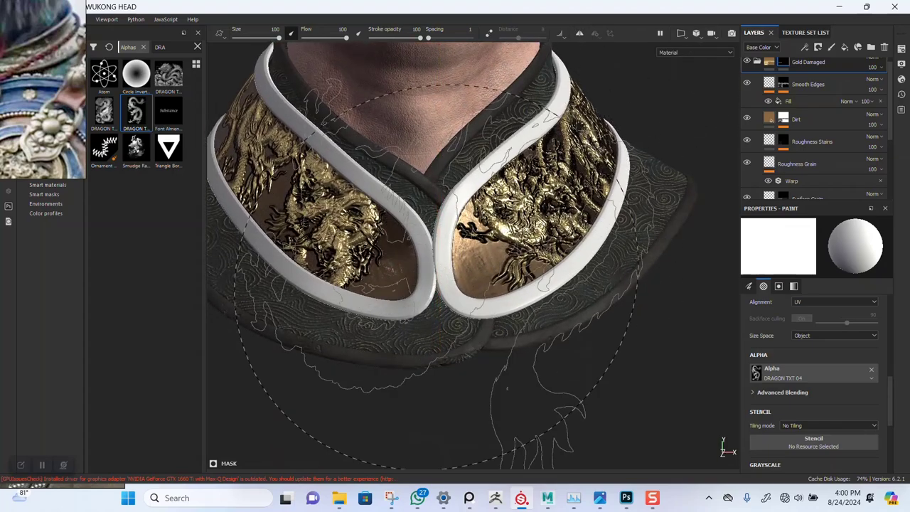
{"action": "right_click_drag", "start_coordinate": [391, 282], "coordinate": [389, 282], "text": "ctrl"}
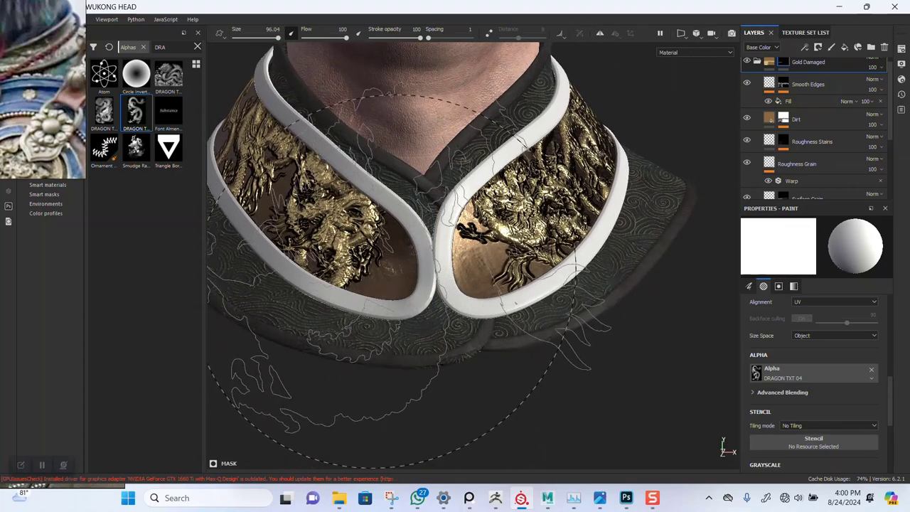
{"action": "scroll", "coordinate": [413, 289], "scroll_direction": "up", "scroll_amount": 3}
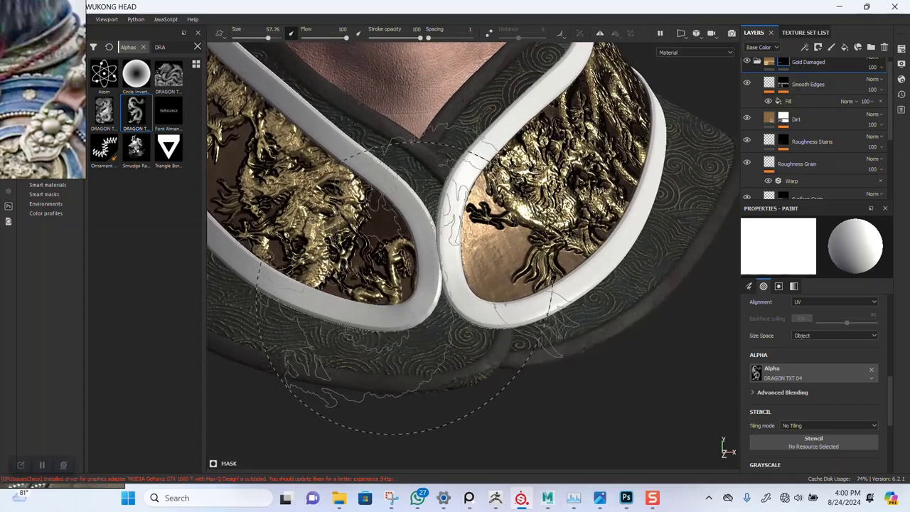
Try dragon stamps in the other collar plate's bare front tip, undoing them to adjust the placement.
{"action": "left_click_drag", "start_coordinate": [404, 288], "coordinate": [457, 270], "text": "alt"}
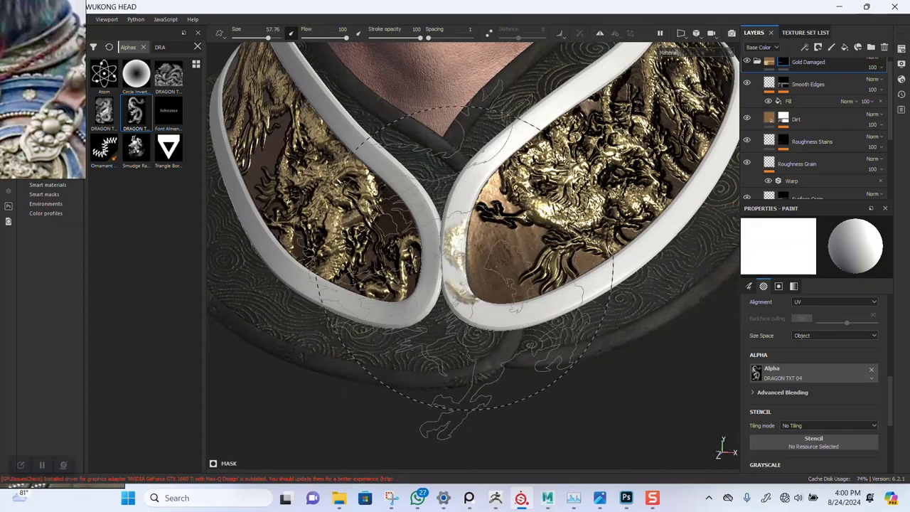
{"action": "key", "text": "ctrl+z"}
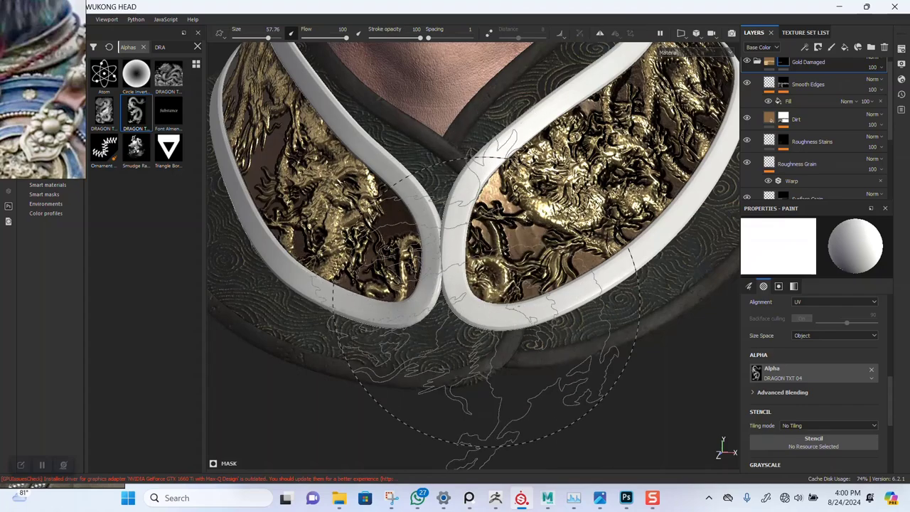
{"action": "left_click_drag", "start_coordinate": [504, 305], "coordinate": [522, 313], "text": "alt"}
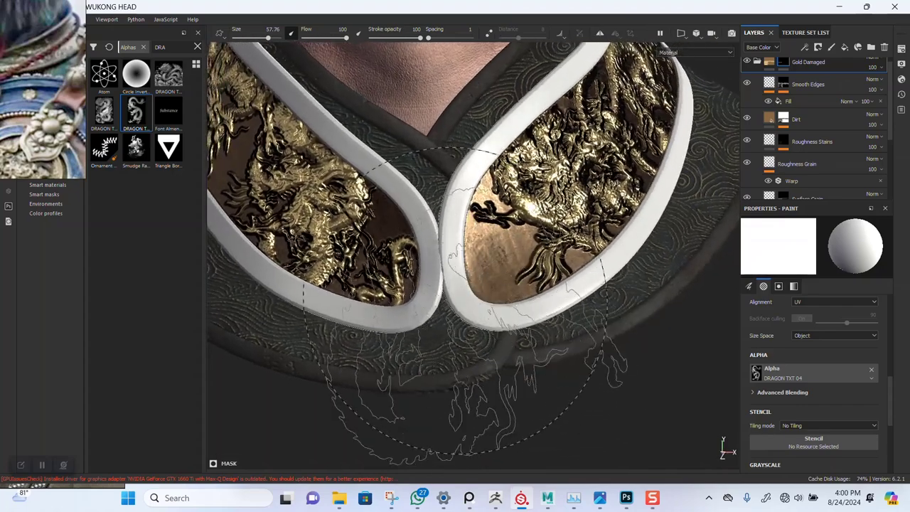
{"action": "key", "text": "ctrl+z"}
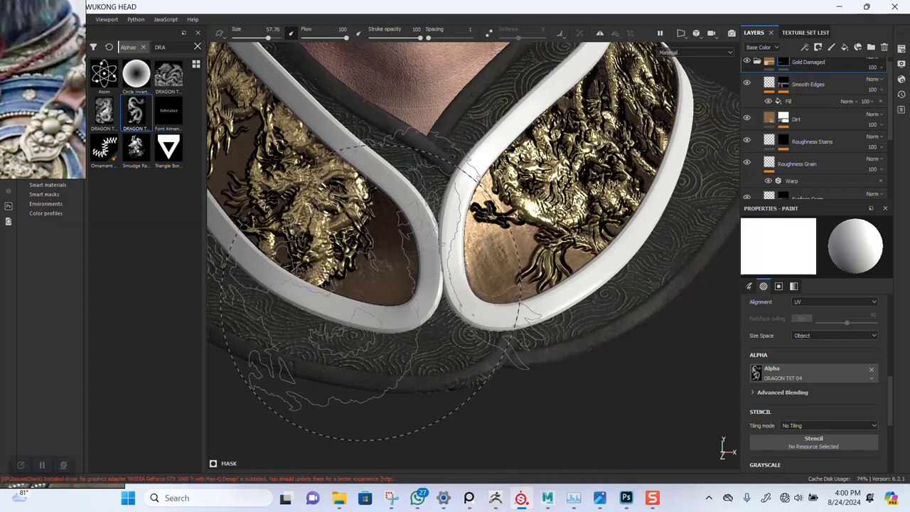
{"action": "left_click_drag", "start_coordinate": [379, 290], "coordinate": [403, 290], "text": "alt"}
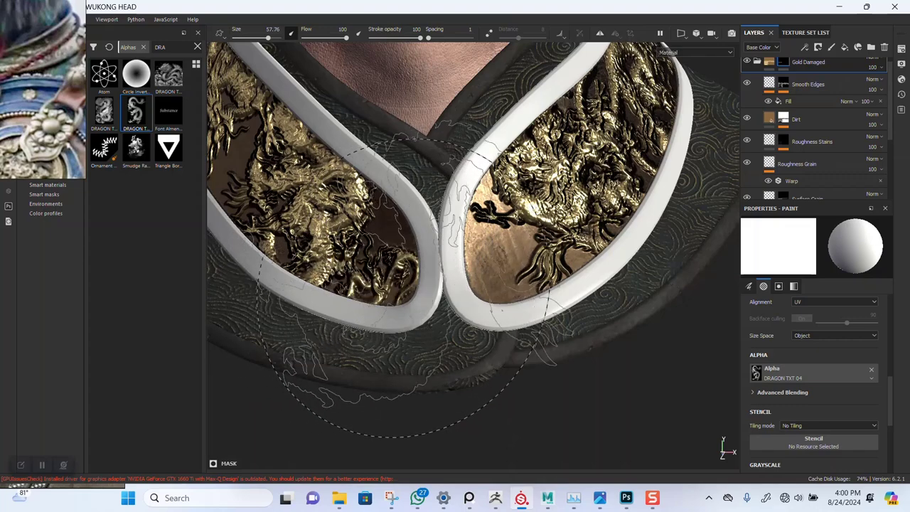
Stamp a DRAGON TXT 04 dragon in the bare front tip of the other collar plate.
{"action": "mouse_move", "coordinate": [461, 299]}
{"action": "left_mouse_down", "text": "alt"}
{"action": "mouse_move", "coordinate": [436, 291]}
{"action": "mouse_move", "coordinate": [462, 291]}
{"action": "mouse_move", "coordinate": [398, 288]}
{"action": "mouse_move", "coordinate": [456, 293]}
{"action": "left_mouse_up", "text": "alt"}
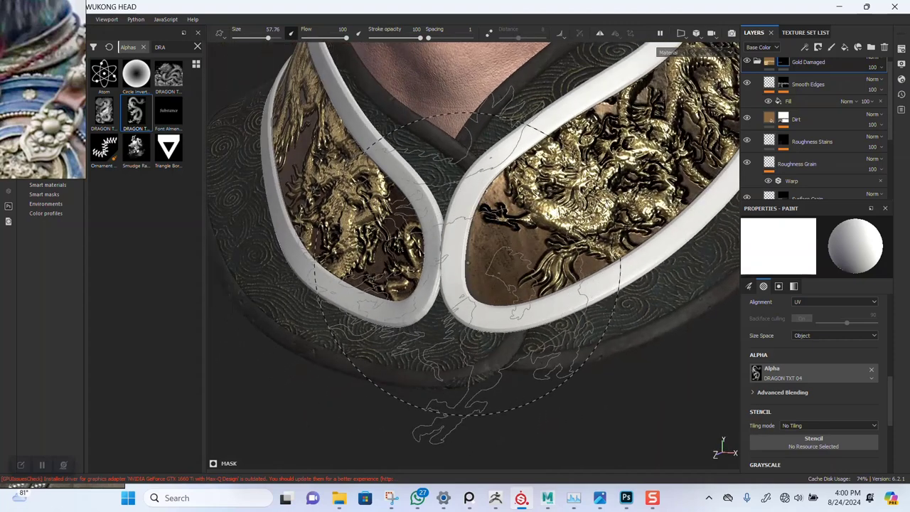
{"action": "left_click_drag", "start_coordinate": [469, 263], "coordinate": [510, 298], "text": "alt"}
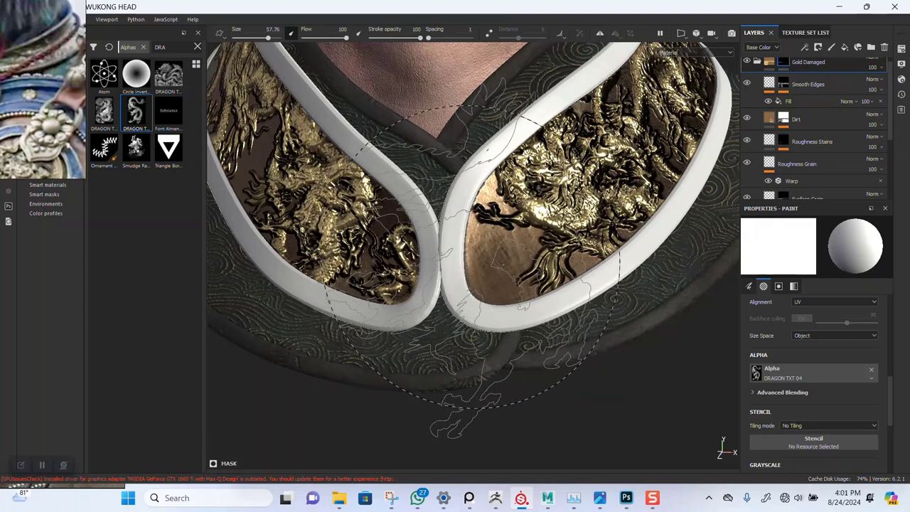
{"action": "mouse_move", "coordinate": [470, 256]}
{"action": "left_mouse_down", "text": "alt"}
{"action": "mouse_move", "coordinate": [497, 315]}
{"action": "mouse_move", "coordinate": [473, 325]}
{"action": "mouse_move", "coordinate": [578, 319]}
{"action": "mouse_move", "coordinate": [543, 305]}
{"action": "mouse_move", "coordinate": [481, 315]}
{"action": "mouse_move", "coordinate": [572, 286]}
{"action": "mouse_move", "coordinate": [496, 297]}
{"action": "mouse_move", "coordinate": [516, 287]}
{"action": "left_mouse_up", "text": "alt"}
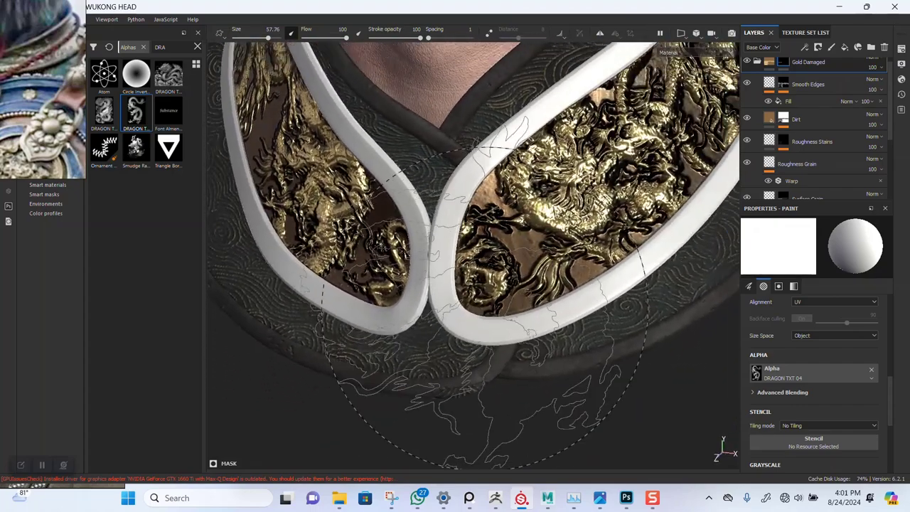
Examine the dragon coverage on both collar plates from several sides and compare it with the armor reference.
{"action": "right_click_drag", "start_coordinate": [515, 287], "coordinate": [483, 199], "text": "alt"}
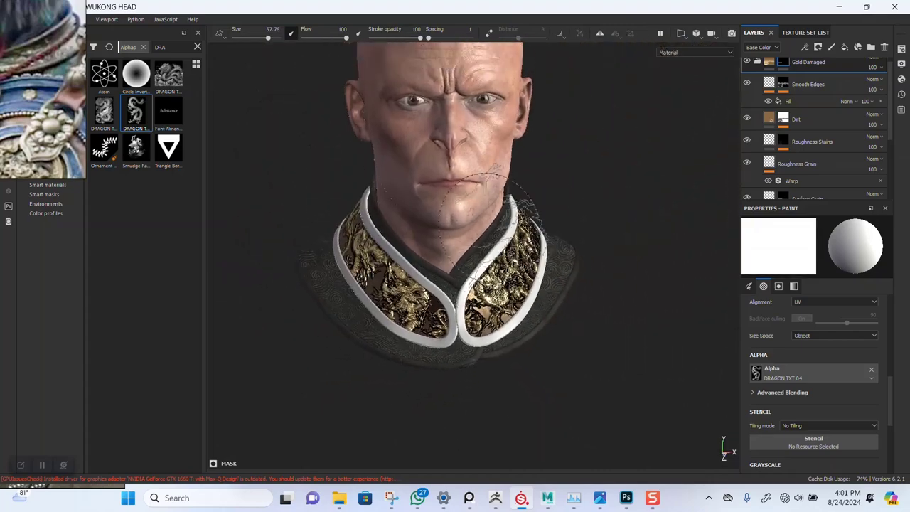
{"action": "left_click_drag", "start_coordinate": [466, 284], "coordinate": [512, 256], "text": "alt"}
{"action": "right_click_drag", "start_coordinate": [469, 245], "coordinate": [493, 295], "text": "alt"}
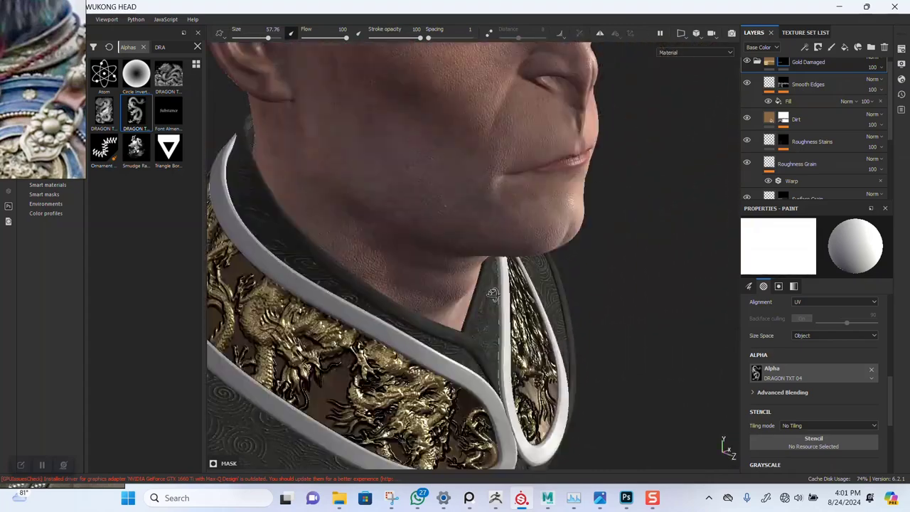
{"action": "mouse_move", "coordinate": [493, 295]}
{"action": "left_mouse_down", "text": "alt"}
{"action": "mouse_move", "coordinate": [512, 253]}
{"action": "mouse_move", "coordinate": [480, 336]}
{"action": "mouse_move", "coordinate": [501, 223]}
{"action": "mouse_move", "coordinate": [528, 267]}
{"action": "mouse_move", "coordinate": [524, 213]}
{"action": "mouse_move", "coordinate": [490, 263]}
{"action": "left_mouse_up", "text": "alt"}
{"action": "right_click_drag", "start_coordinate": [55, 133], "coordinate": [150, 174]}
{"action": "right_click_drag", "start_coordinate": [424, 249], "coordinate": [490, 257], "text": "alt"}
Duplicate the Gold Damaged folder, give the copy a black mask and reveal it on the collar plates' raised rims with Polygon Fill.
{"action": "left_click", "coordinate": [757, 62]}
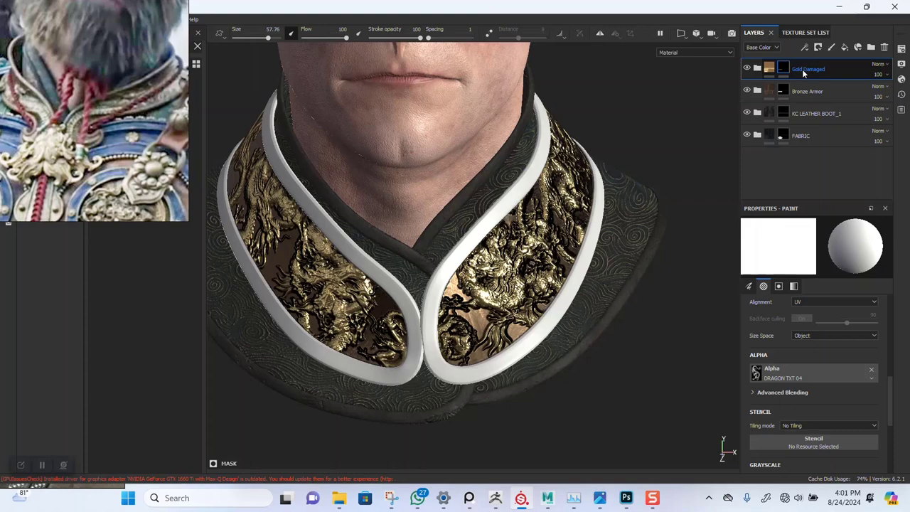
{"action": "key", "text": "ctrl+d"}
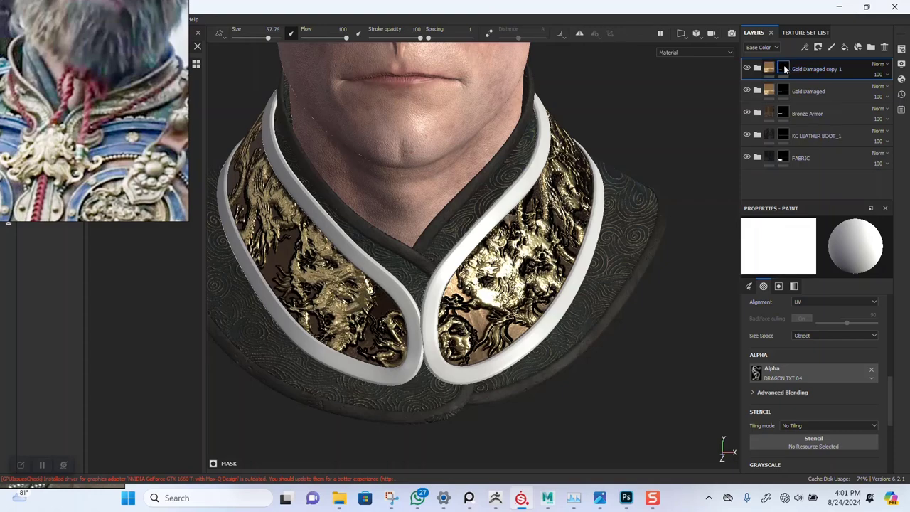
{"action": "right_click", "coordinate": [784, 69]}
{"action": "left_click", "coordinate": [807, 82]}
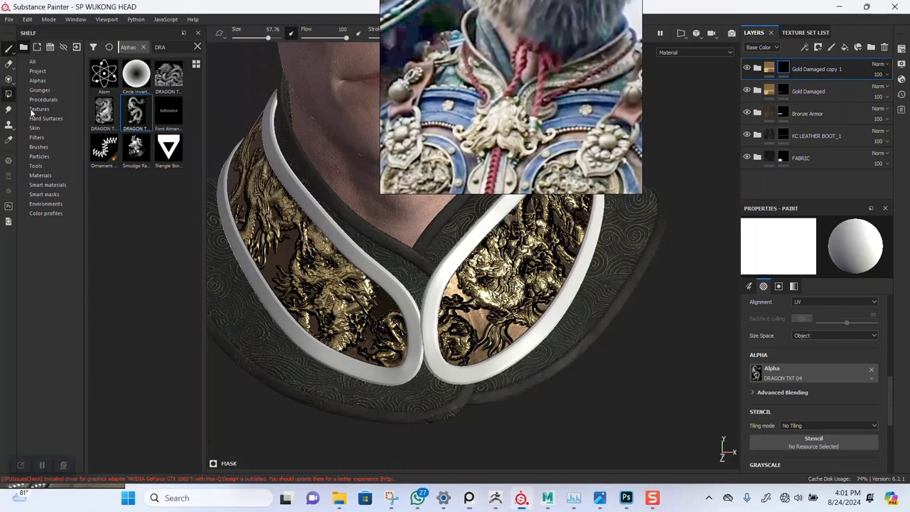
{"action": "left_click", "coordinate": [9, 93]}
{"action": "left_click", "coordinate": [460, 245]}
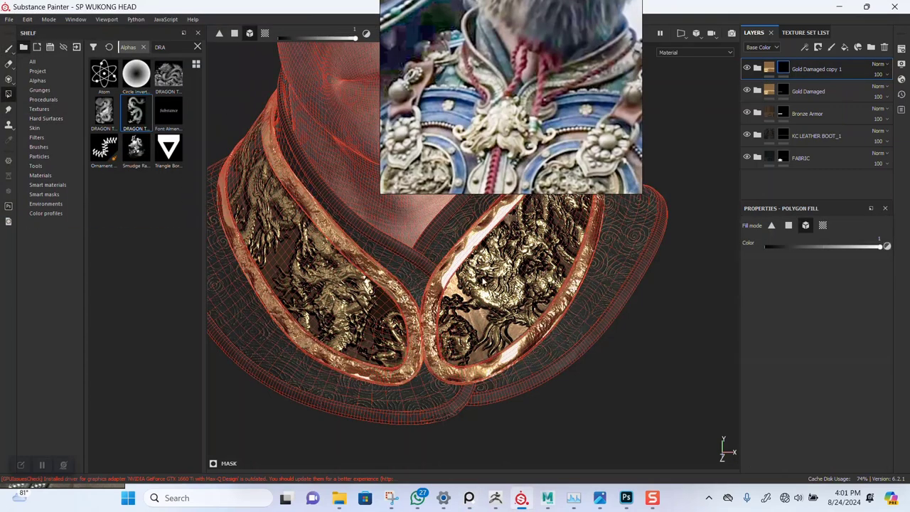
{"action": "left_click", "coordinate": [8, 50]}
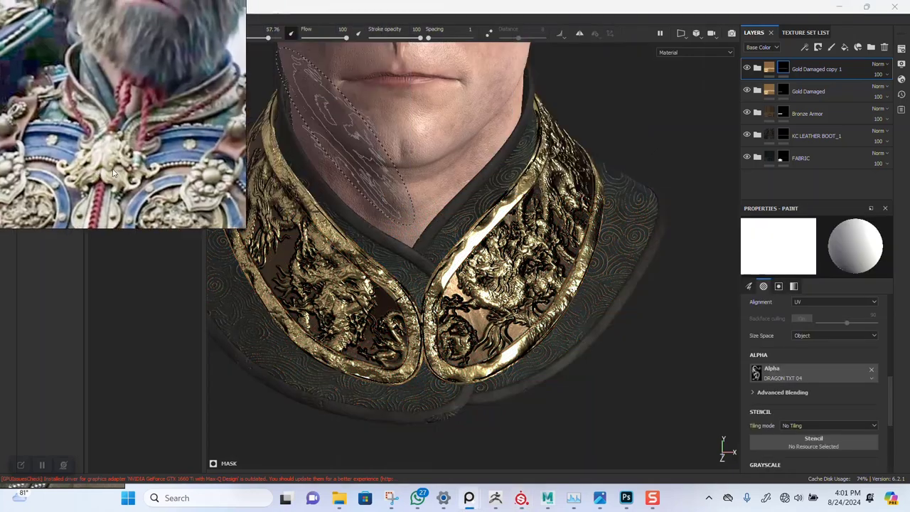
{"action": "left_click_drag", "start_coordinate": [659, 265], "coordinate": [677, 258], "text": "alt"}
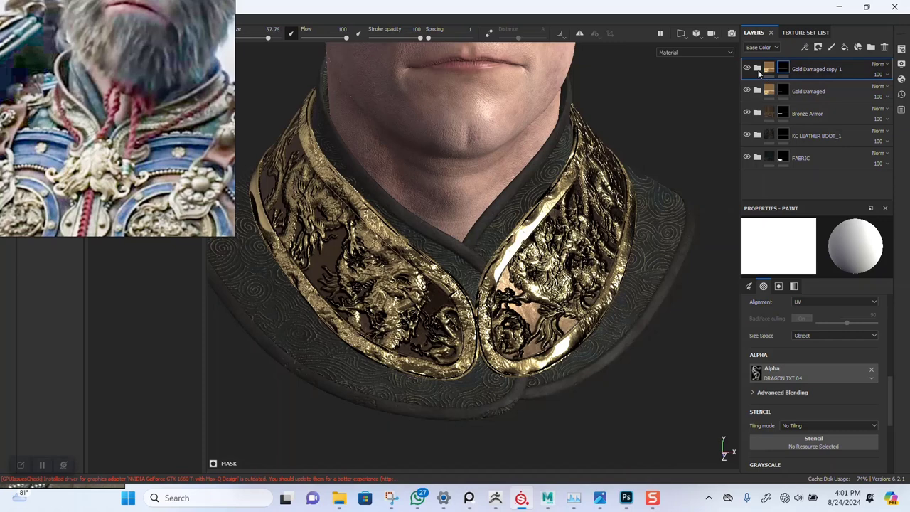
Reset the mask of Gold Damaged copy 1 to black and delete that duplicated folder.
{"action": "left_click", "coordinate": [758, 69]}
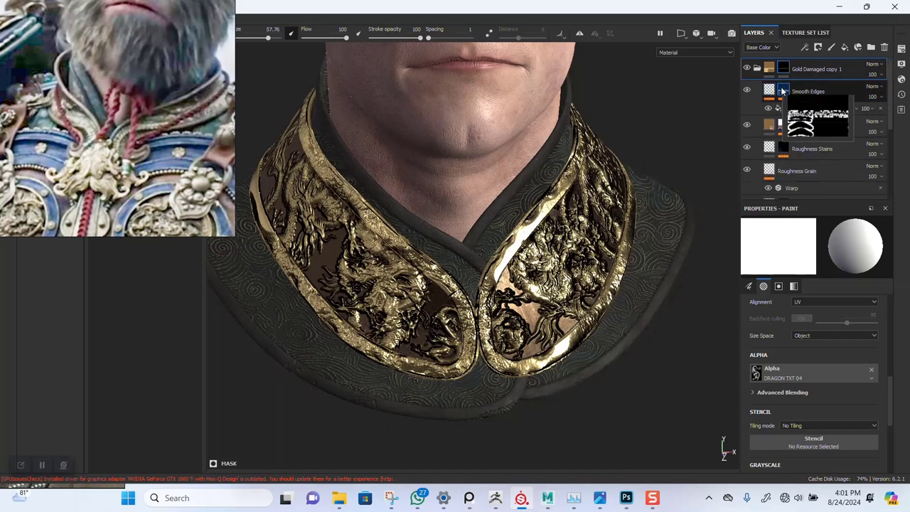
{"action": "right_click", "coordinate": [787, 69]}
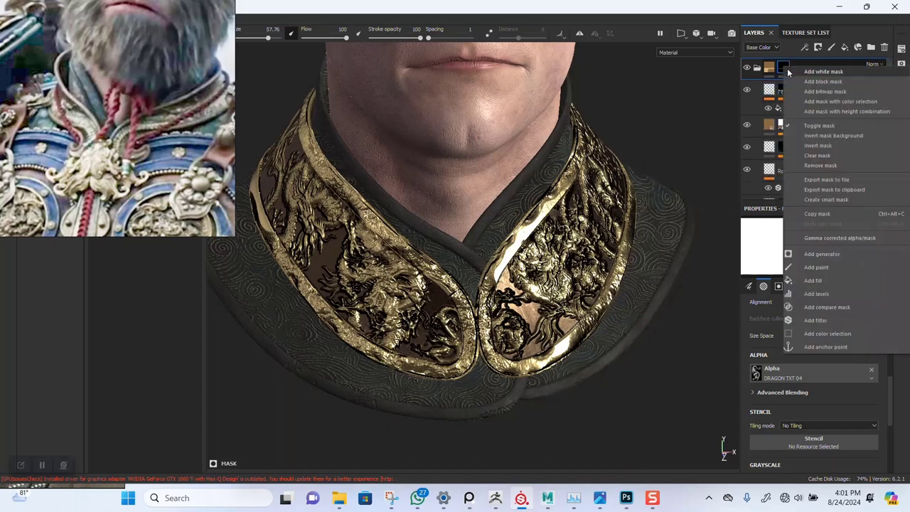
{"action": "left_click", "coordinate": [817, 90]}
{"action": "mouse_move", "coordinate": [131, 177]}
{"action": "right_mouse_down"}
{"action": "mouse_move", "coordinate": [187, 187]}
{"action": "mouse_move", "coordinate": [593, 153]}
{"action": "mouse_move", "coordinate": [273, 169]}
{"action": "right_mouse_up"}
{"action": "left_click", "coordinate": [780, 74]}
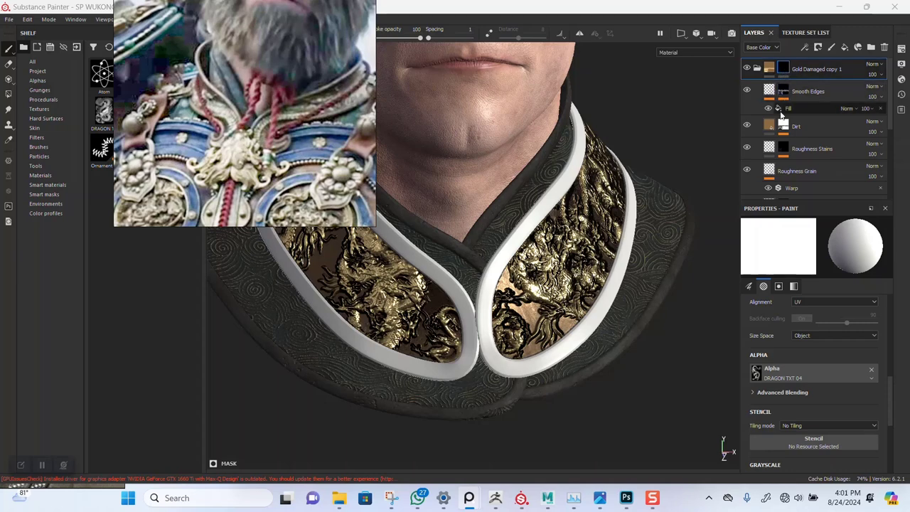
{"action": "scroll", "coordinate": [783, 113], "scroll_direction": "down", "scroll_amount": 3}
{"action": "scroll", "coordinate": [784, 163], "scroll_direction": "up", "scroll_amount": 3}
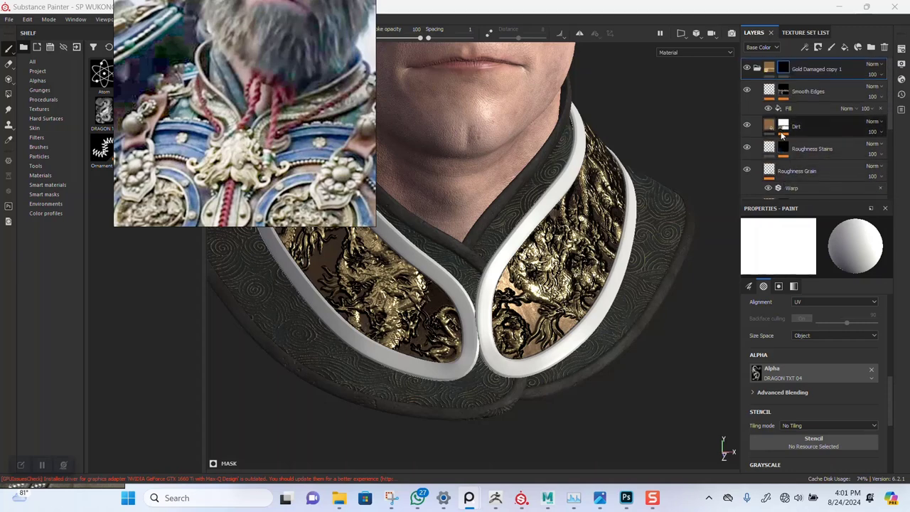
{"action": "left_click", "coordinate": [784, 68]}
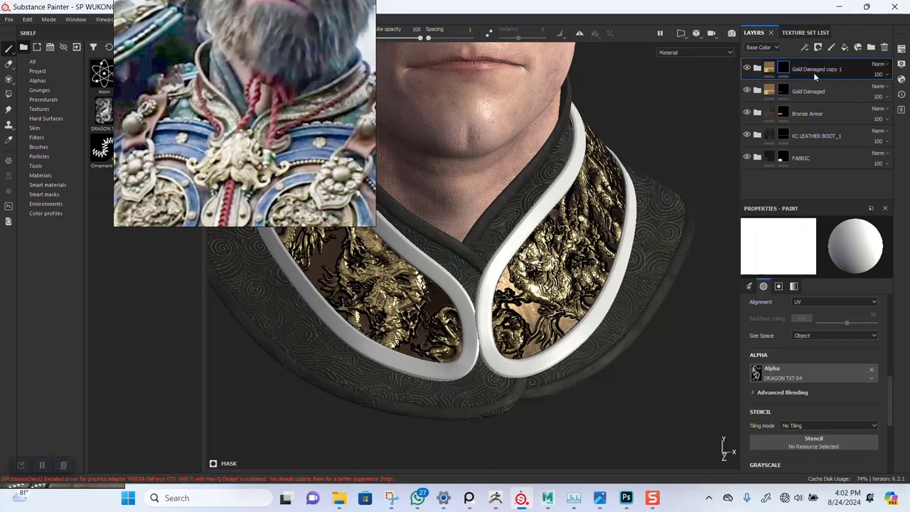
{"action": "key", "text": "Delete"}
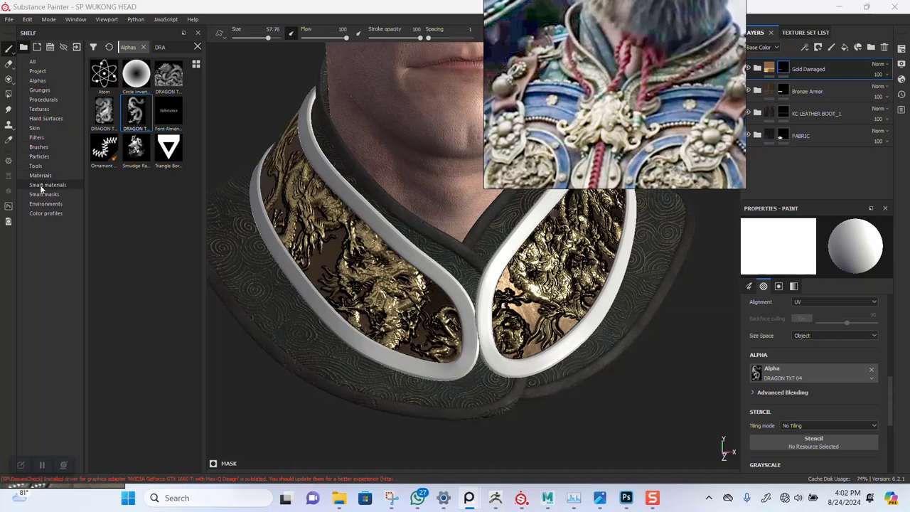
Search the smart materials for GOL and add Gold Damaged as the topmost layer with a black mask.
{"action": "left_click", "coordinate": [43, 185]}
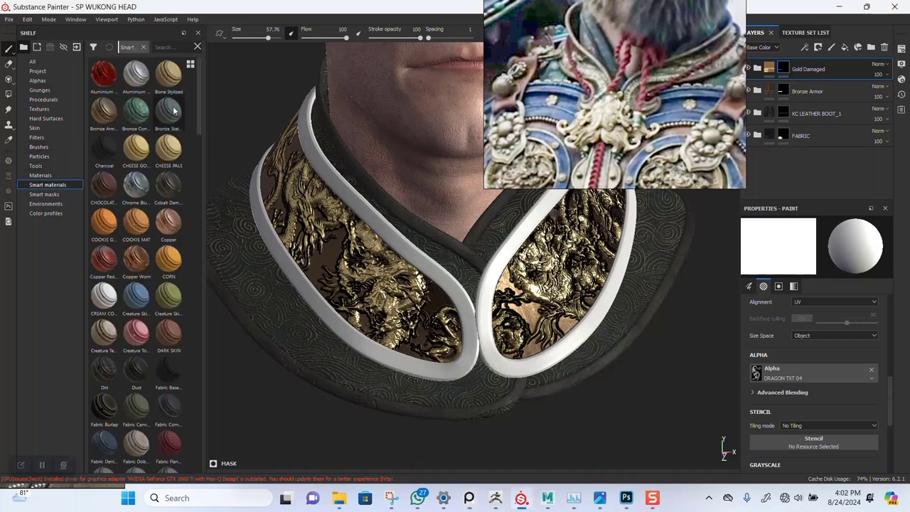
{"action": "left_click", "coordinate": [164, 48]}
{"action": "type", "text": "cOL"}
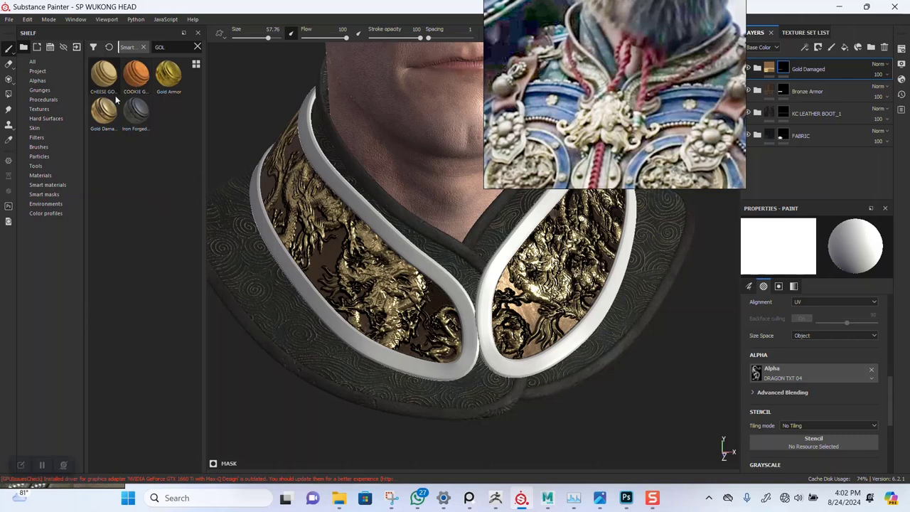
{"action": "left_click_drag", "start_coordinate": [104, 119], "coordinate": [801, 64]}
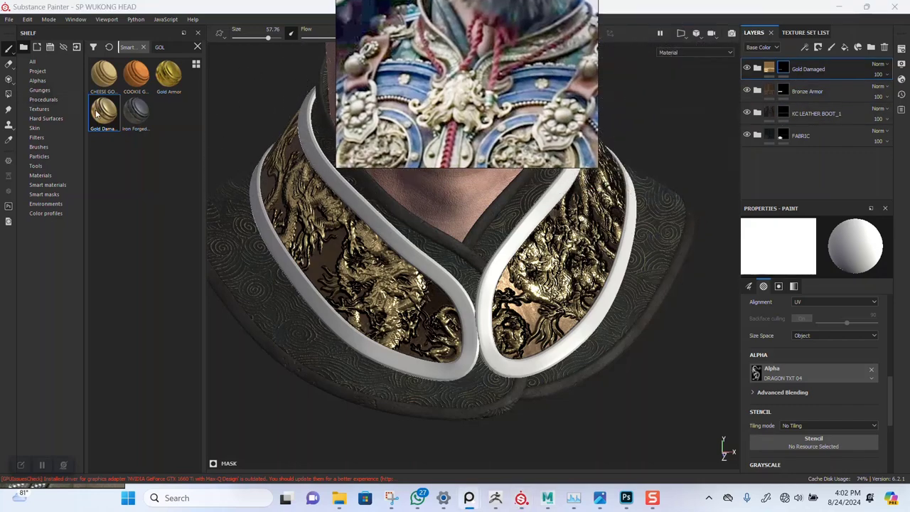
{"action": "left_click_drag", "start_coordinate": [98, 114], "coordinate": [787, 62]}
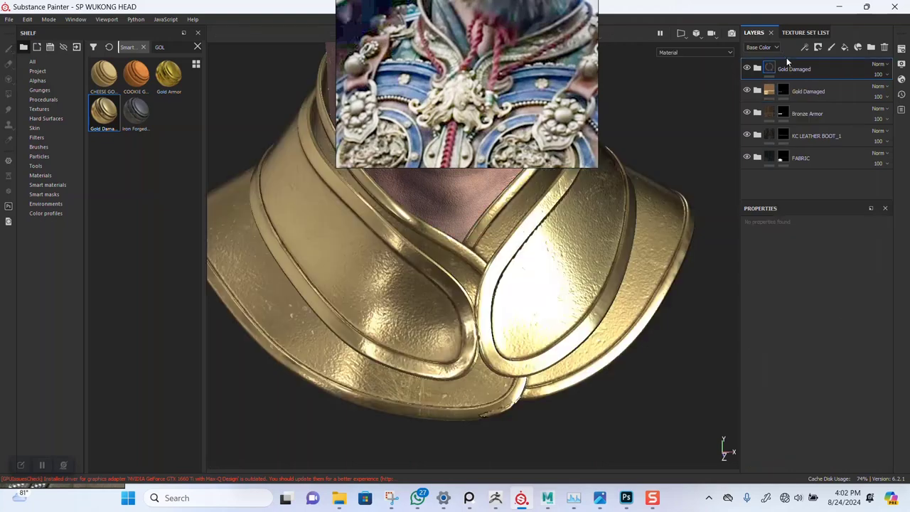
{"action": "right_click", "coordinate": [774, 67]}
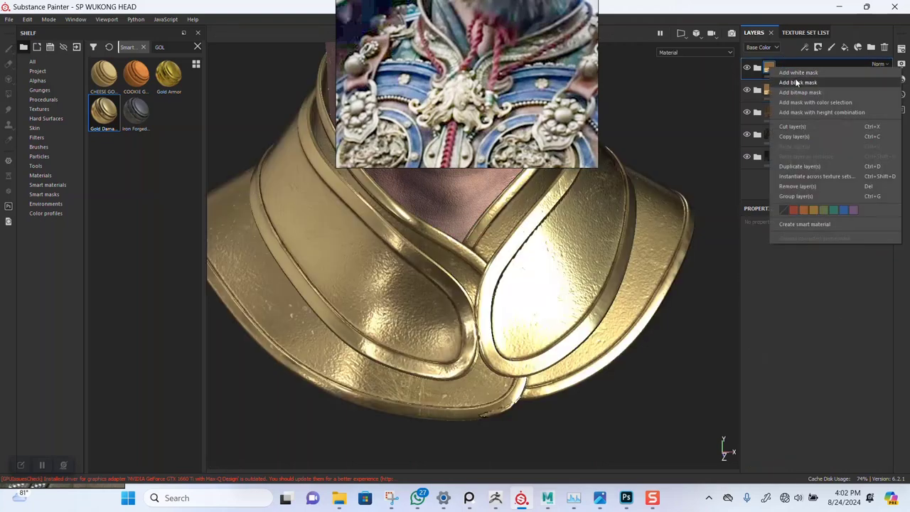
{"action": "left_click", "coordinate": [796, 82]}
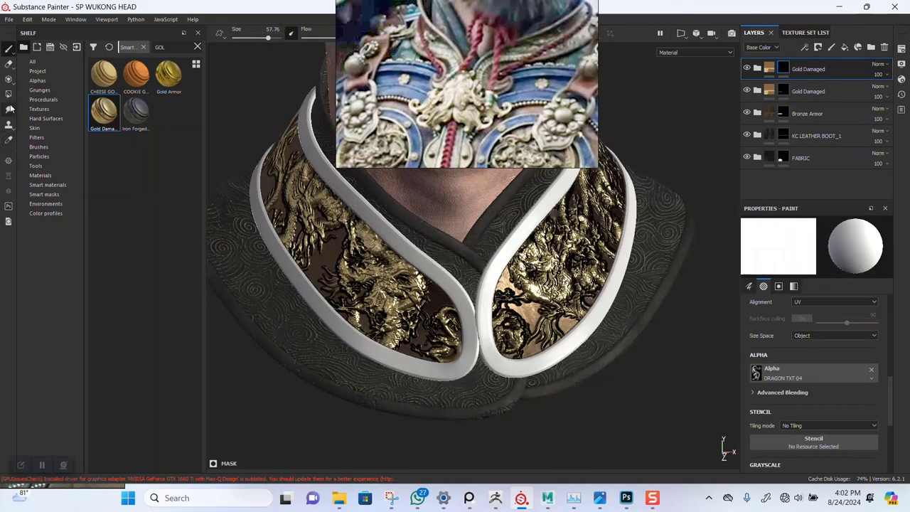
Reveal the new gold on the raised rims around both collar plates using Polygon Fill in mesh mode.
{"action": "left_click", "coordinate": [9, 93]}
{"action": "left_click", "coordinate": [387, 231]}
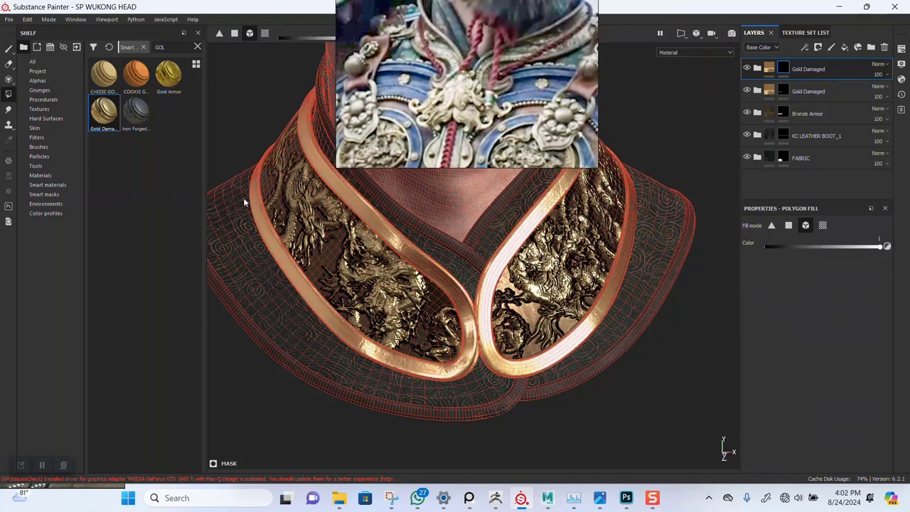
{"action": "left_click", "coordinate": [9, 50]}
{"action": "scroll", "coordinate": [525, 370], "scroll_direction": "down", "scroll_amount": 3}
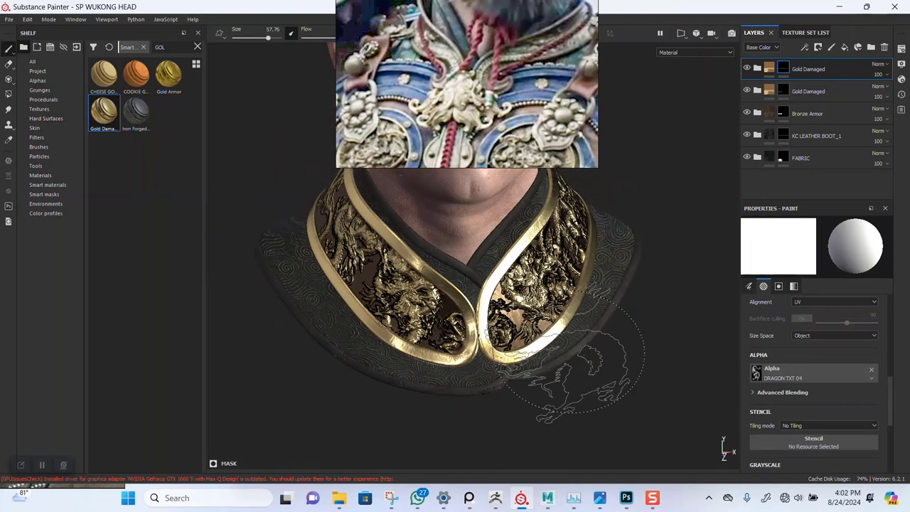
{"action": "left_click_drag", "start_coordinate": [587, 365], "coordinate": [564, 373], "text": "alt"}
{"action": "right_click_drag", "start_coordinate": [509, 109], "coordinate": [229, 138]}
{"action": "left_click_drag", "start_coordinate": [501, 186], "coordinate": [483, 188], "text": "alt"}
{"action": "scroll", "coordinate": [490, 188], "scroll_direction": "up", "scroll_amount": 2}
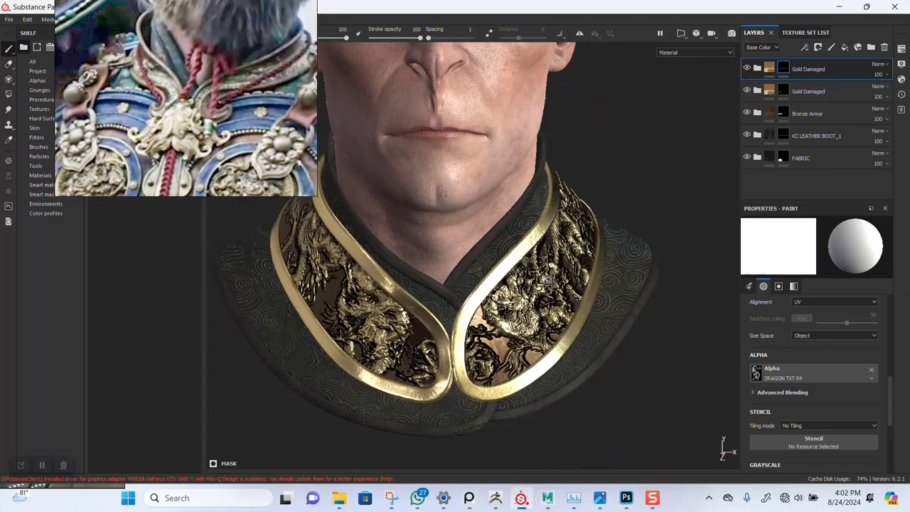
Rename the rims' gold folder as Gold Damaged TAPER.
{"action": "left_click", "coordinate": [757, 69]}
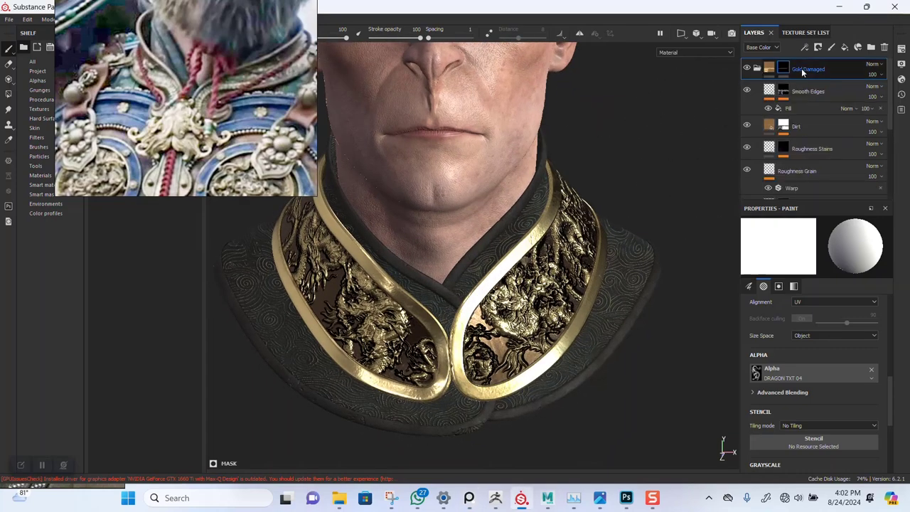
{"action": "key", "text": "Right"}
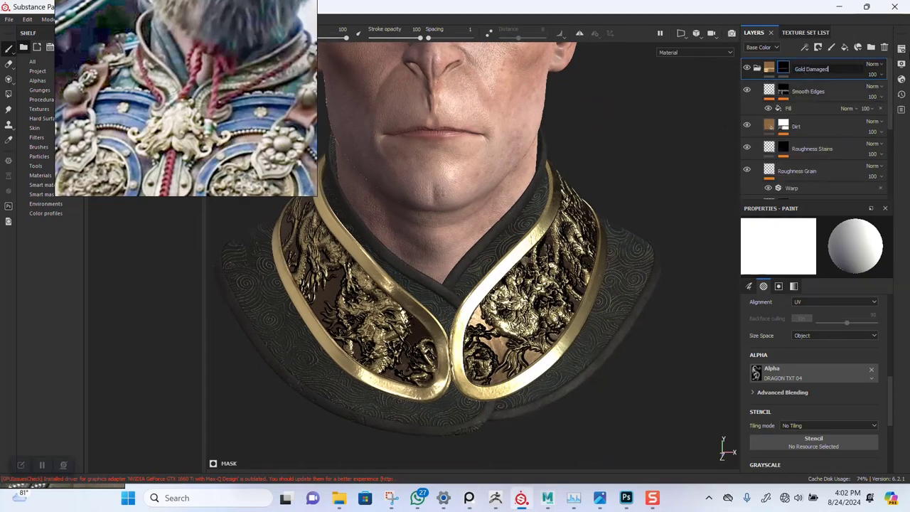
{"action": "type", "text": "Damaged TAPER"}
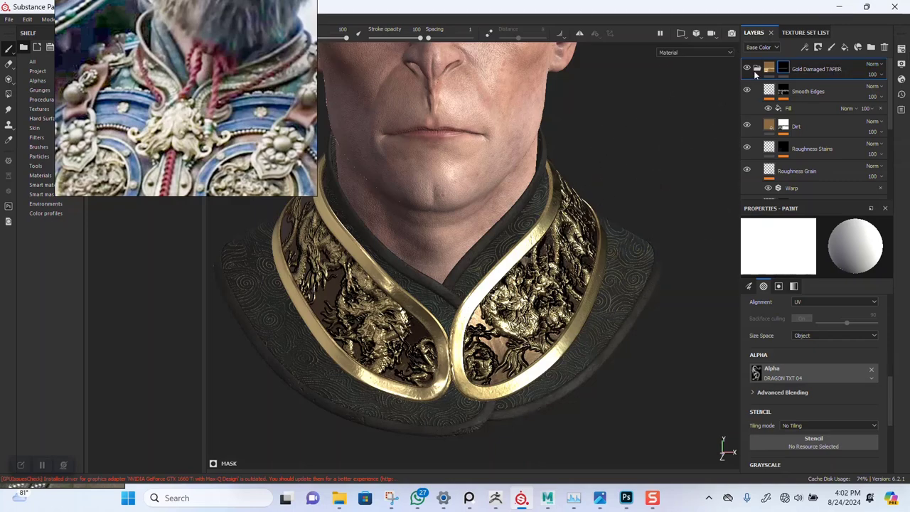
{"action": "middle_click_drag", "start_coordinate": [597, 297], "coordinate": [587, 287], "text": "alt"}
{"action": "right_click_drag", "start_coordinate": [587, 287], "coordinate": [583, 285], "text": "alt"}
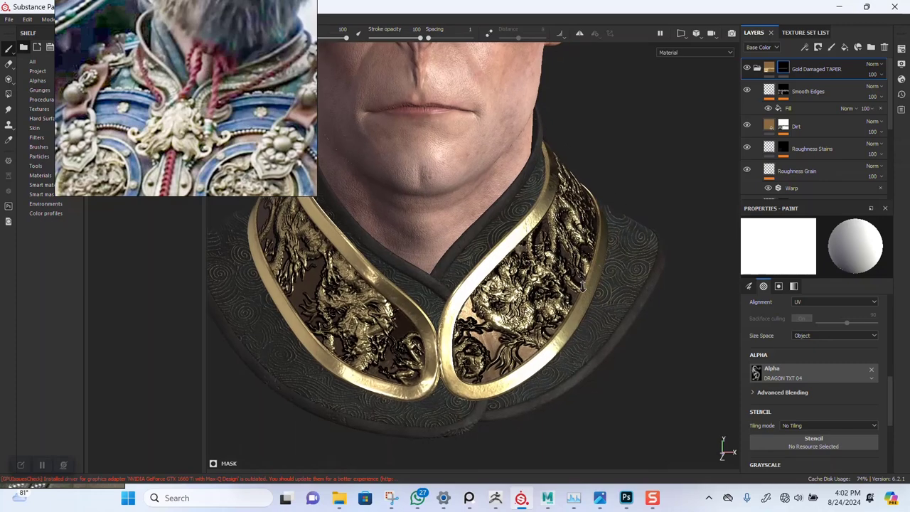
Hide the Gold Damaged TAPER folder and try revealing Bronze Armor on both collar rims using Polygon Fill in mesh mode.
{"action": "left_click_drag", "start_coordinate": [582, 285], "coordinate": [678, 91], "text": "alt"}
{"action": "left_click", "coordinate": [757, 69]}
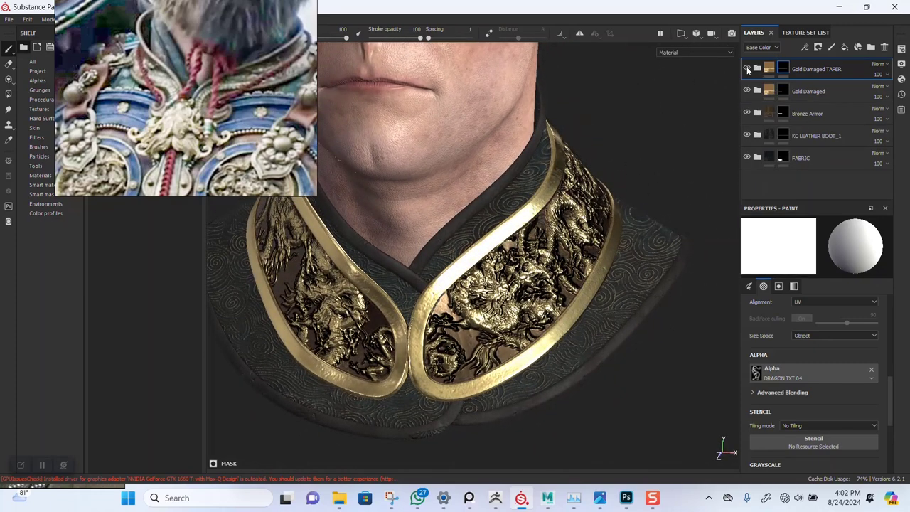
{"action": "left_click", "coordinate": [746, 68]}
{"action": "left_click", "coordinate": [781, 115]}
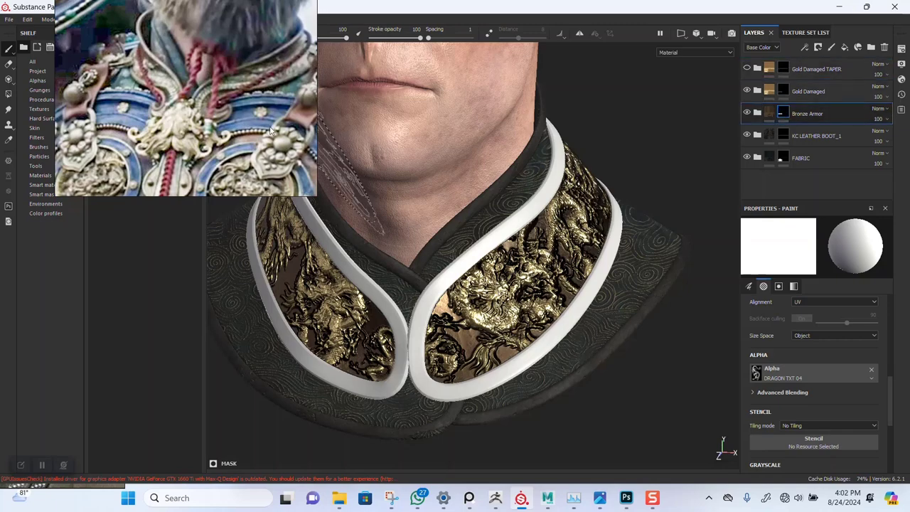
{"action": "key", "text": "4"}
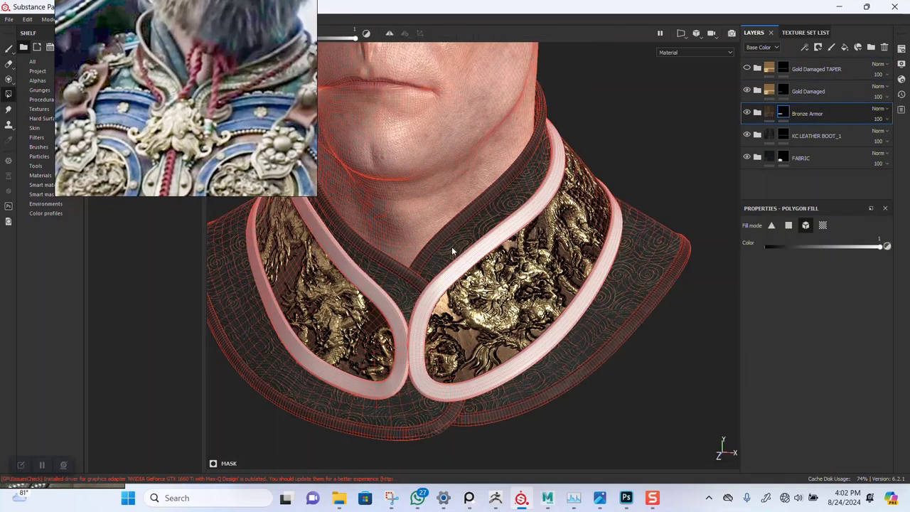
{"action": "left_click", "coordinate": [461, 260]}
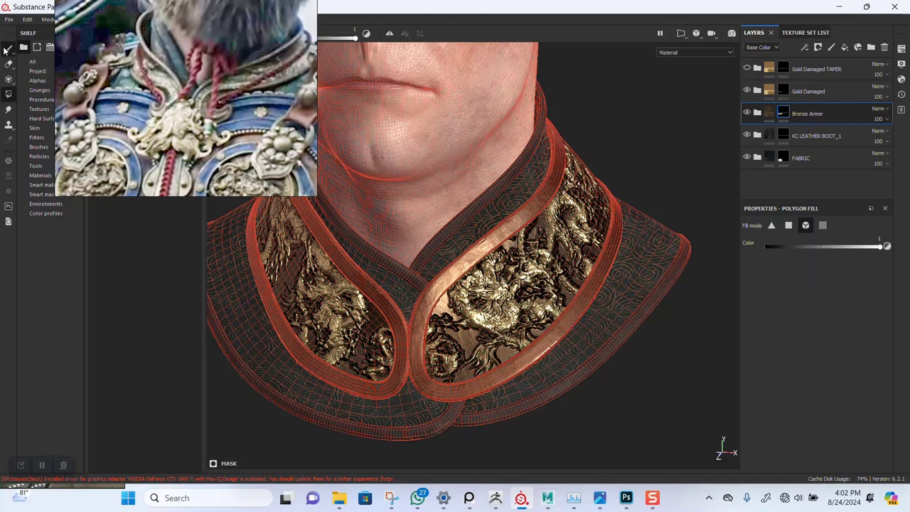
{"action": "left_click", "coordinate": [6, 50]}
Examine the bronze rims around the collar plates, and undo the bronze fill on them.
{"action": "right_click_drag", "start_coordinate": [579, 334], "coordinate": [512, 270], "text": "alt"}
{"action": "mouse_move", "coordinate": [490, 234]}
{"action": "left_mouse_down", "text": "alt"}
{"action": "mouse_move", "coordinate": [558, 213]}
{"action": "mouse_move", "coordinate": [501, 240]}
{"action": "mouse_move", "coordinate": [504, 282]}
{"action": "mouse_move", "coordinate": [490, 192]}
{"action": "left_mouse_up", "text": "alt"}
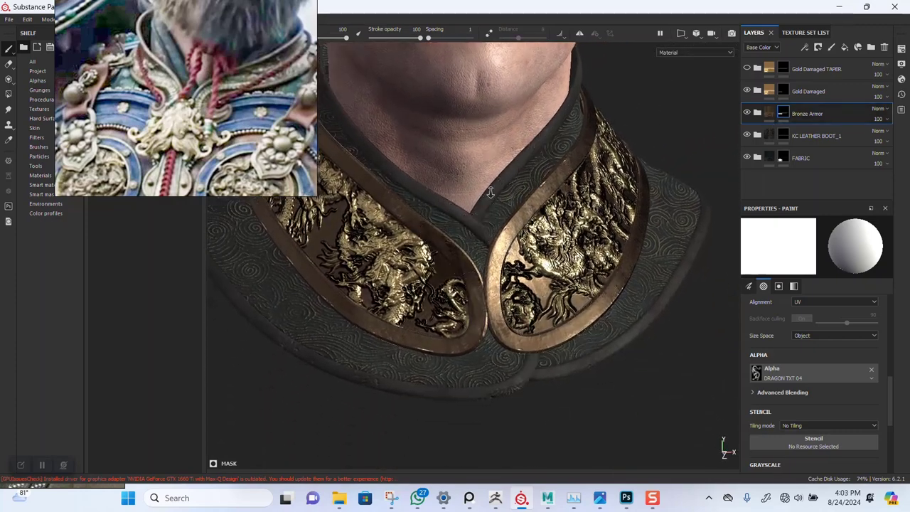
{"action": "right_click_drag", "start_coordinate": [491, 192], "coordinate": [457, 153], "text": "alt"}
{"action": "left_click_drag", "start_coordinate": [561, 171], "coordinate": [526, 179], "text": "alt"}
{"action": "middle_click_drag", "start_coordinate": [526, 179], "coordinate": [504, 217], "text": "alt"}
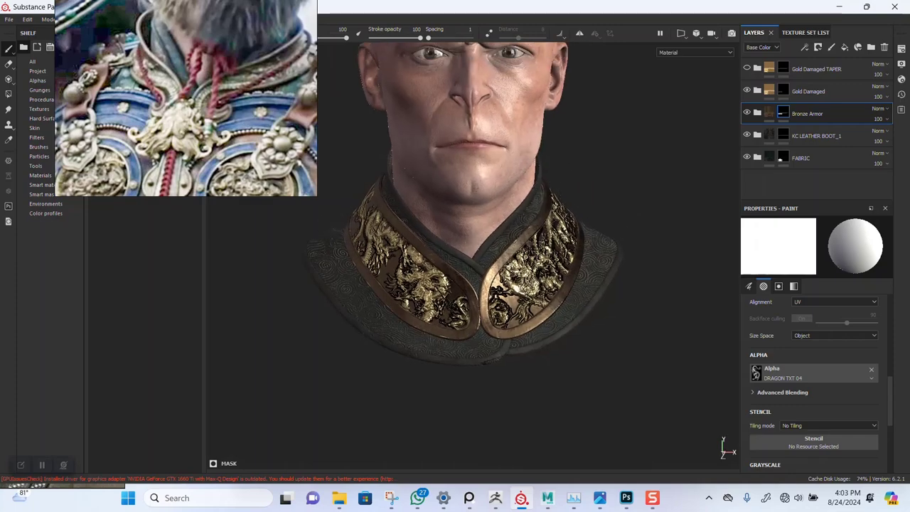
{"action": "scroll", "coordinate": [511, 210], "scroll_direction": "up", "scroll_amount": 5}
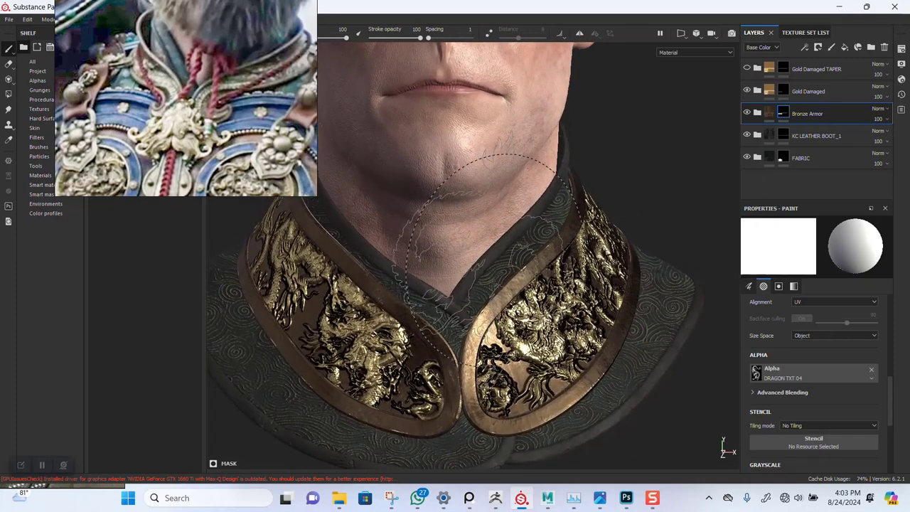
{"action": "scroll", "coordinate": [510, 261], "scroll_direction": "up", "scroll_amount": 1}
{"action": "left_click_drag", "start_coordinate": [510, 262], "coordinate": [487, 163], "text": "alt"}
{"action": "key", "text": "ctrl+z"}
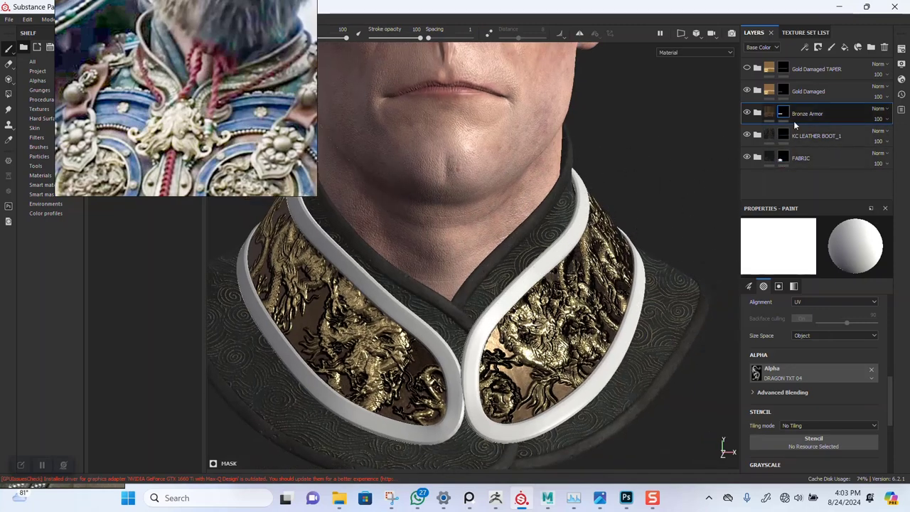
Show the Gold Damaged TAPER folder again, and give its Gold Pure layer a dark brown base color and a Metallic of 0.856.
{"action": "left_click_drag", "start_coordinate": [516, 270], "coordinate": [512, 276], "text": "alt"}
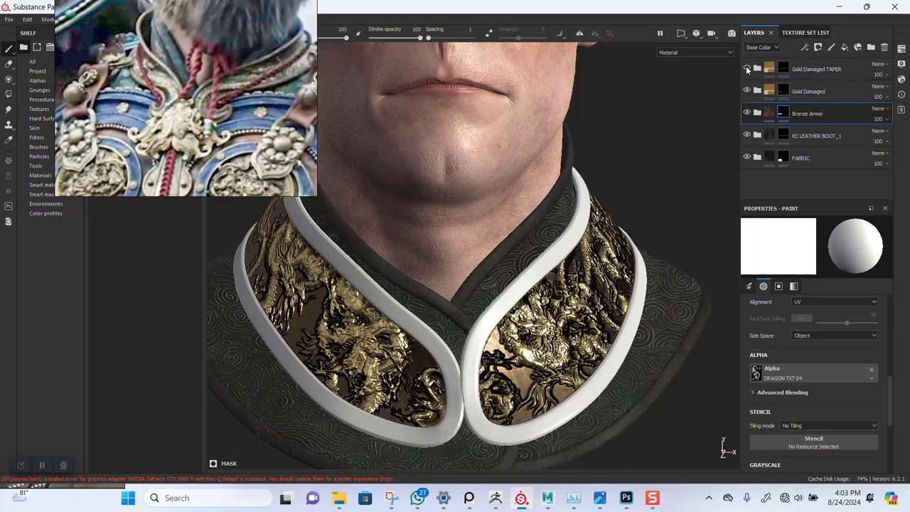
{"action": "left_click", "coordinate": [757, 68]}
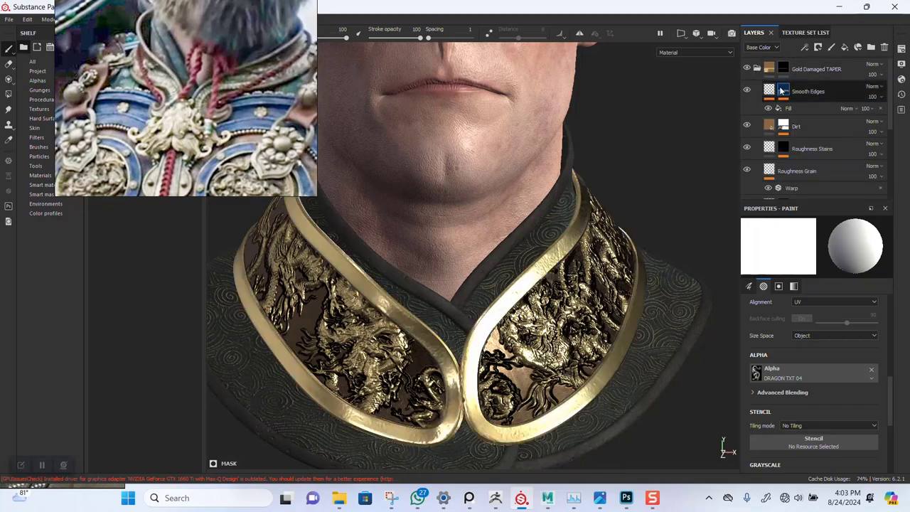
{"action": "scroll", "coordinate": [767, 157], "scroll_direction": "down", "scroll_amount": 2}
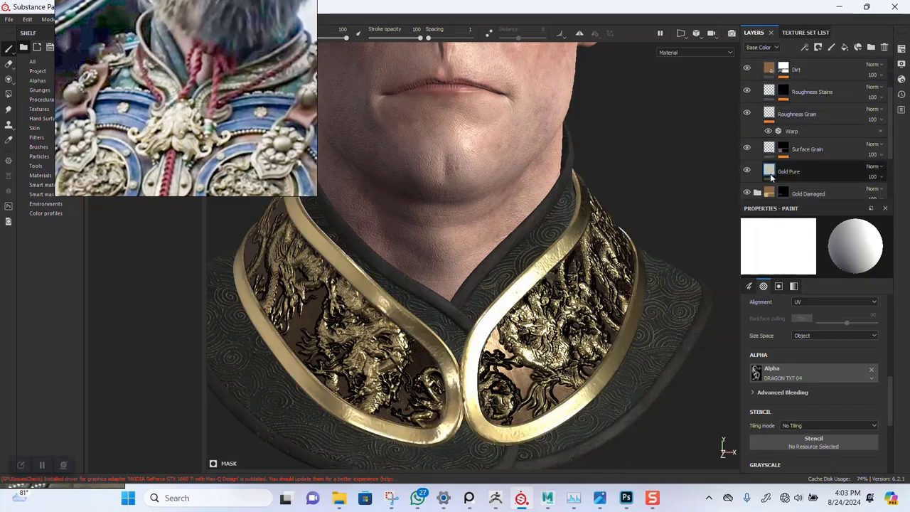
{"action": "left_click", "coordinate": [769, 174]}
{"action": "left_click", "coordinate": [824, 292]}
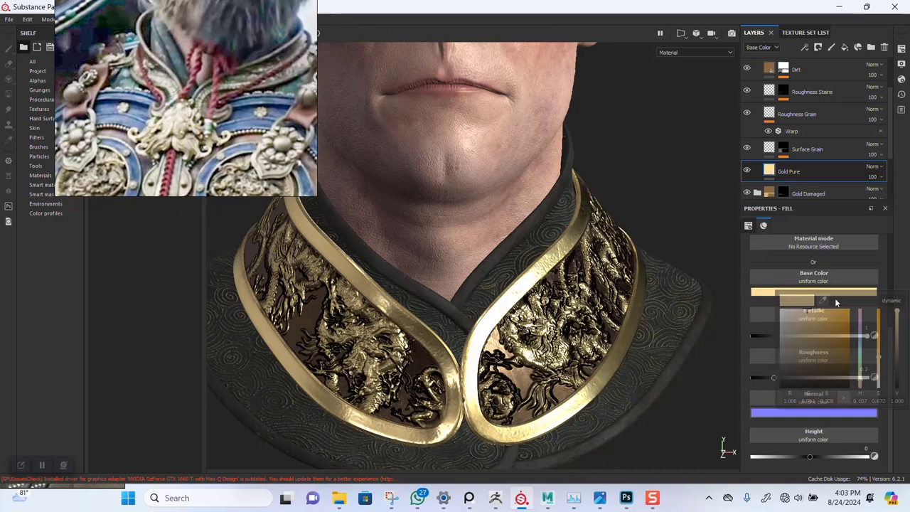
{"action": "left_click", "coordinate": [896, 355]}
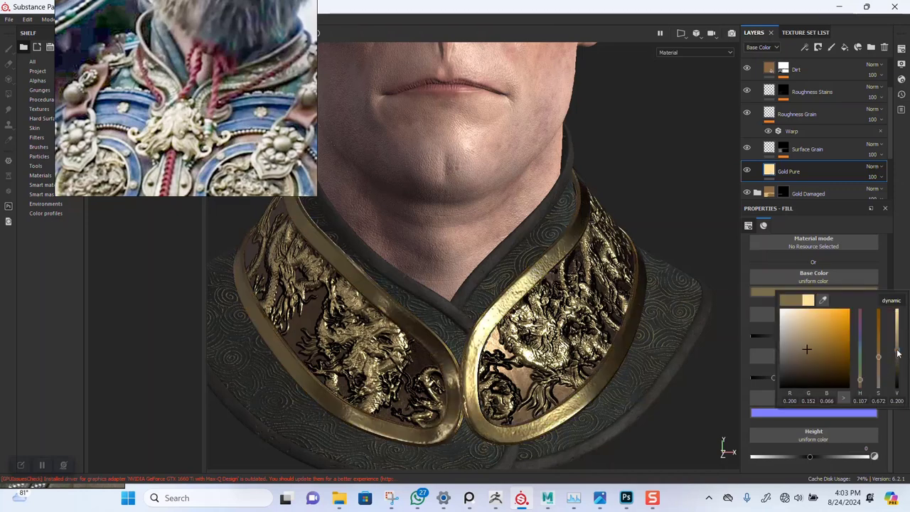
{"action": "left_click_drag", "start_coordinate": [896, 354], "coordinate": [901, 379]}
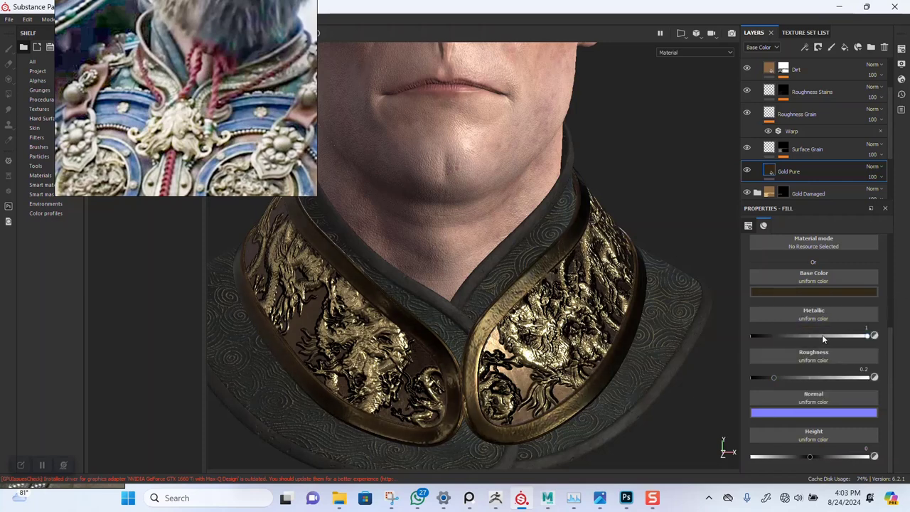
{"action": "mouse_move", "coordinate": [822, 334]}
{"action": "left_mouse_down"}
{"action": "mouse_move", "coordinate": [788, 335]}
{"action": "mouse_move", "coordinate": [843, 340]}
{"action": "left_mouse_up"}
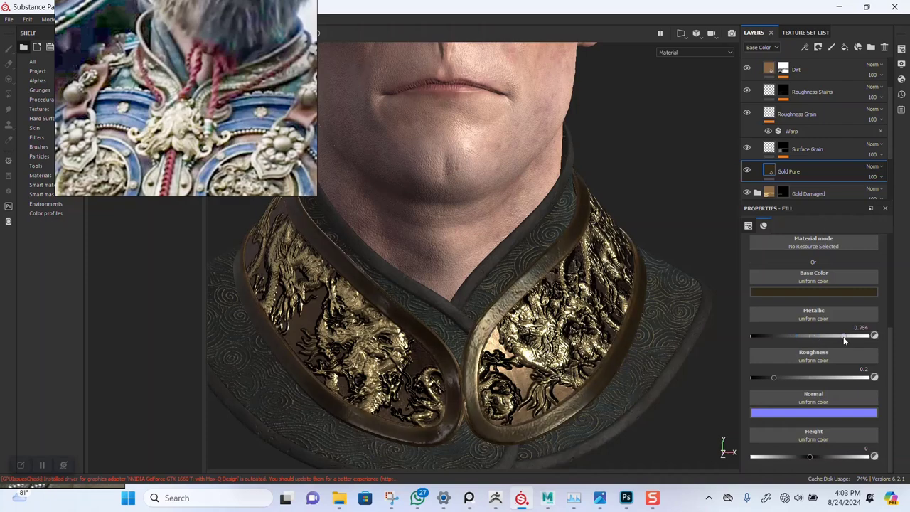
Examine the darkened rims against the gold dragons, fabric and face from several distances and angles.
{"action": "scroll", "coordinate": [480, 287], "scroll_direction": "down", "scroll_amount": 8}
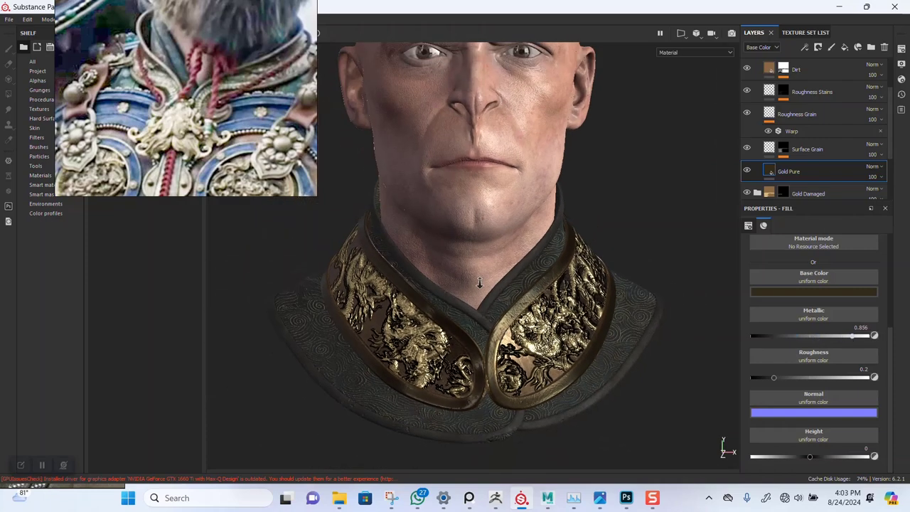
{"action": "middle_click_drag", "start_coordinate": [573, 289], "coordinate": [575, 347], "text": "alt"}
{"action": "left_click_drag", "start_coordinate": [490, 264], "coordinate": [486, 284], "text": "alt"}
{"action": "scroll", "coordinate": [477, 373], "scroll_direction": "up", "scroll_amount": 3}
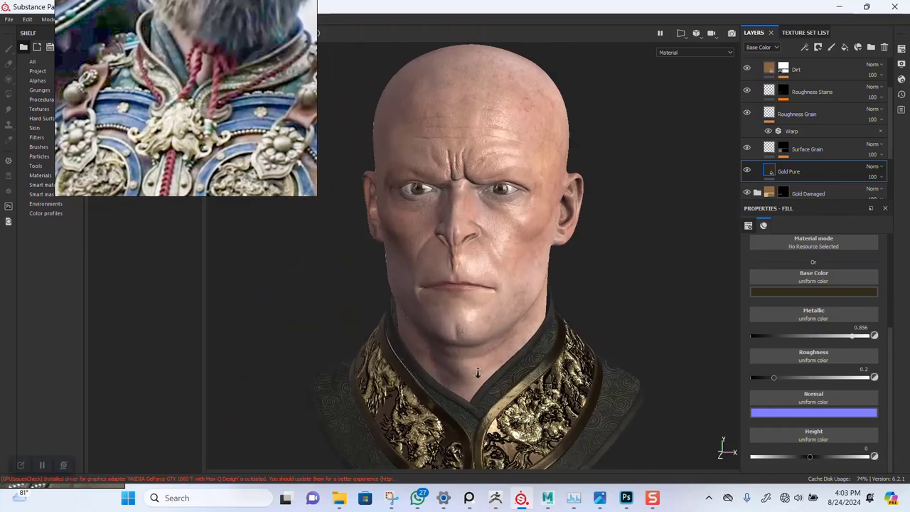
{"action": "middle_click_drag", "start_coordinate": [477, 373], "coordinate": [481, 317], "text": "alt"}
{"action": "scroll", "coordinate": [481, 317], "scroll_direction": "up", "scroll_amount": 4}
{"action": "left_click_drag", "start_coordinate": [510, 322], "coordinate": [519, 359], "text": "alt"}
{"action": "scroll", "coordinate": [519, 357], "scroll_direction": "down", "scroll_amount": 6}
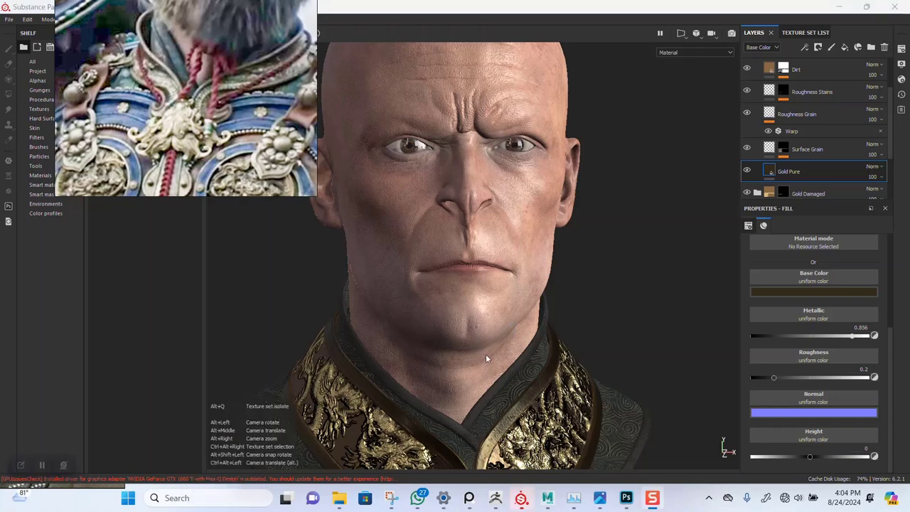
{"action": "right_click_drag", "start_coordinate": [485, 354], "coordinate": [384, 206], "text": "alt"}
{"action": "middle_click_drag", "start_coordinate": [475, 345], "coordinate": [483, 235], "text": "alt"}
{"action": "right_click_drag", "start_coordinate": [484, 235], "coordinate": [481, 359], "text": "alt"}
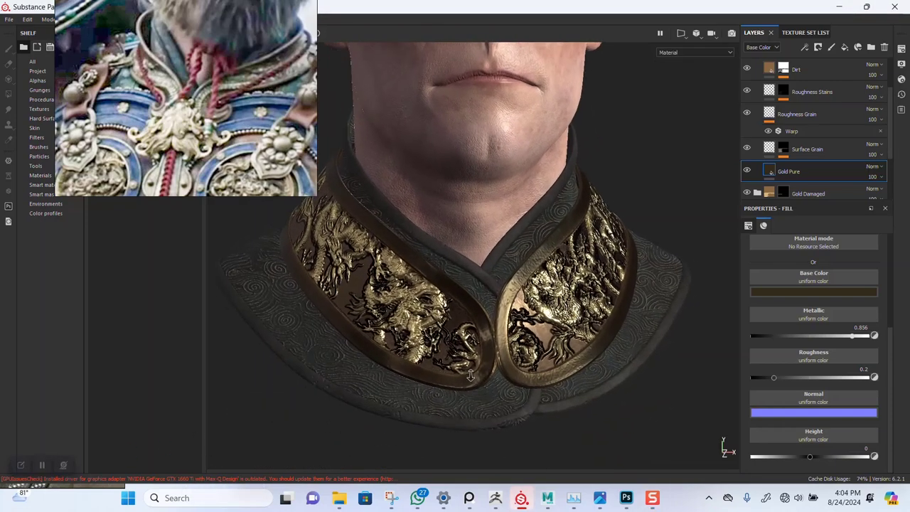
{"action": "left_click_drag", "start_coordinate": [571, 257], "coordinate": [400, 230], "text": "alt"}
{"action": "middle_click_drag", "start_coordinate": [441, 242], "coordinate": [444, 334], "text": "alt"}
{"action": "right_click_drag", "start_coordinate": [540, 369], "coordinate": [501, 248], "text": "alt"}
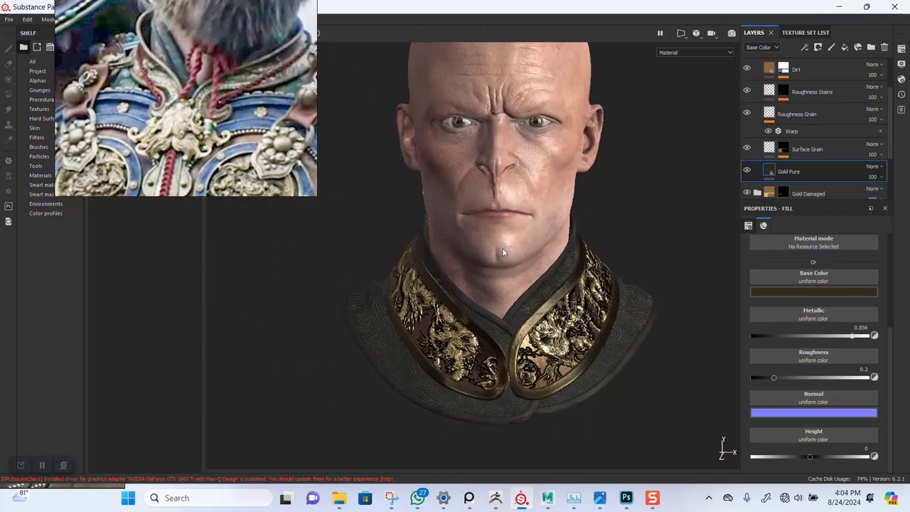
{"action": "middle_click_drag", "start_coordinate": [501, 249], "coordinate": [453, 264], "text": "alt"}
{"action": "left_click_drag", "start_coordinate": [453, 263], "coordinate": [469, 277], "text": "alt"}
{"action": "middle_click_drag", "start_coordinate": [480, 283], "coordinate": [500, 311], "text": "alt"}
{"action": "left_click_drag", "start_coordinate": [498, 311], "coordinate": [503, 215], "text": "alt"}
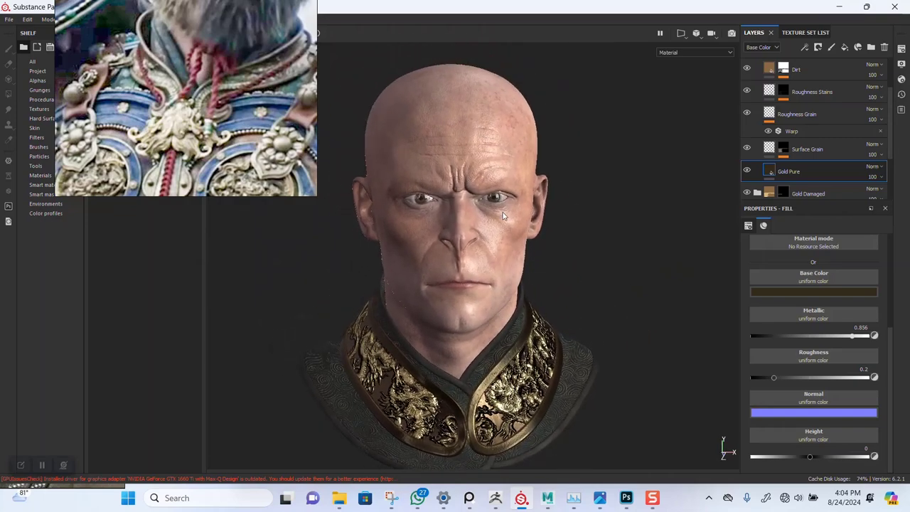
{"action": "left_click_drag", "start_coordinate": [462, 189], "coordinate": [469, 213], "text": "alt"}
{"action": "middle_click_drag", "start_coordinate": [490, 255], "coordinate": [477, 223], "text": "alt"}
{"action": "right_click_drag", "start_coordinate": [497, 224], "coordinate": [538, 250], "text": "alt"}
Enable Shadows in the display settings and set the Environment Rotation to 254.
{"action": "left_click", "coordinate": [901, 64]}
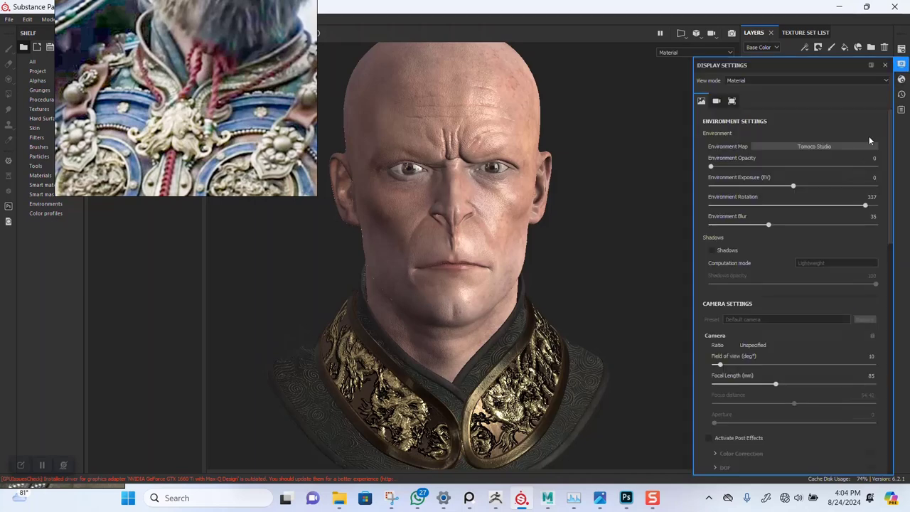
{"action": "left_click", "coordinate": [711, 251]}
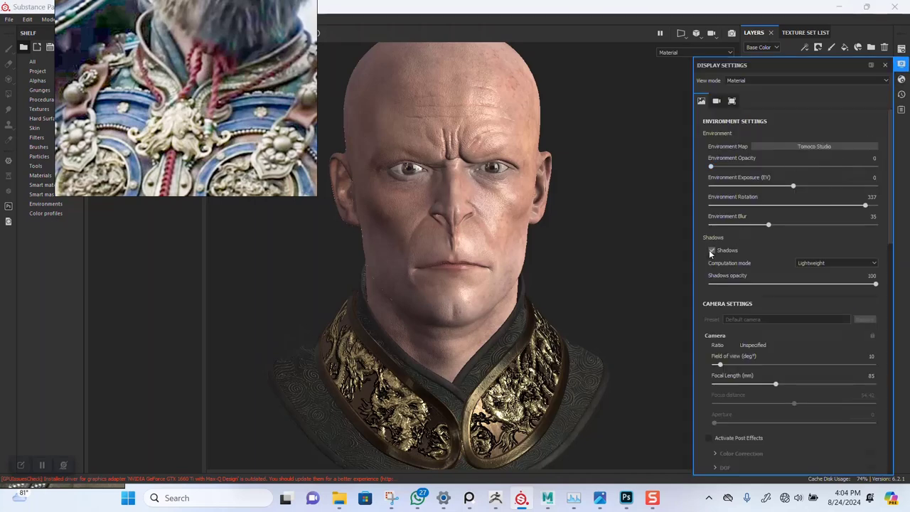
{"action": "middle_click_drag", "start_coordinate": [555, 275], "coordinate": [554, 241], "text": "alt"}
{"action": "right_click_drag", "start_coordinate": [553, 241], "coordinate": [550, 263], "text": "alt"}
{"action": "right_click_drag", "start_coordinate": [427, 253], "coordinate": [458, 249], "text": "alt"}
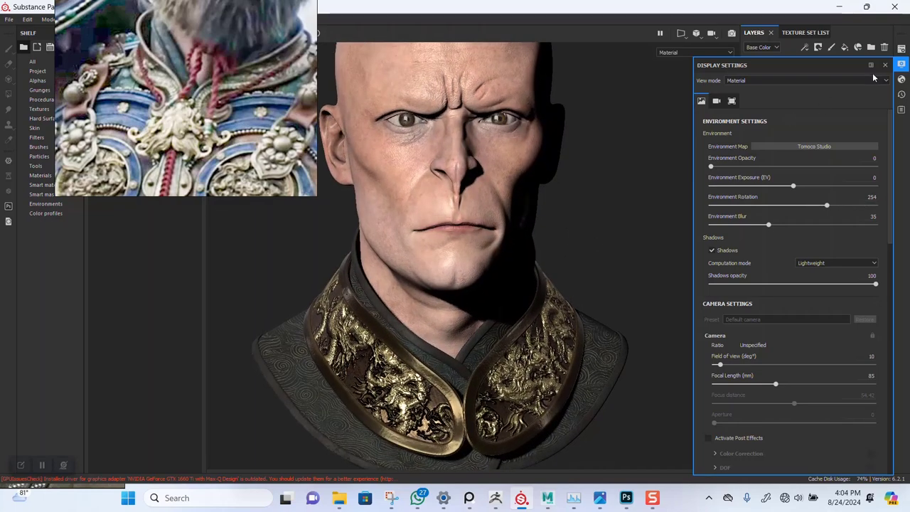
{"action": "left_click", "coordinate": [885, 65]}
Examine the face and collar materials under the rotated lighting with shadows.
{"action": "middle_click_drag", "start_coordinate": [440, 273], "coordinate": [437, 286], "text": "alt"}
{"action": "left_click_drag", "start_coordinate": [437, 285], "coordinate": [461, 275], "text": "alt"}
{"action": "scroll", "coordinate": [463, 286], "scroll_direction": "up", "scroll_amount": 4}
{"action": "mouse_move", "coordinate": [461, 275]}
{"action": "middle_mouse_down", "text": "alt"}
{"action": "mouse_move", "coordinate": [456, 313]}
{"action": "mouse_move", "coordinate": [448, 313]}
{"action": "mouse_move", "coordinate": [449, 273]}
{"action": "mouse_move", "coordinate": [476, 285]}
{"action": "mouse_move", "coordinate": [467, 286]}
{"action": "middle_mouse_up", "text": "alt"}
{"action": "middle_click_drag", "start_coordinate": [469, 336], "coordinate": [480, 241], "text": "alt"}
{"action": "right_click_drag", "start_coordinate": [477, 283], "coordinate": [476, 309], "text": "alt"}
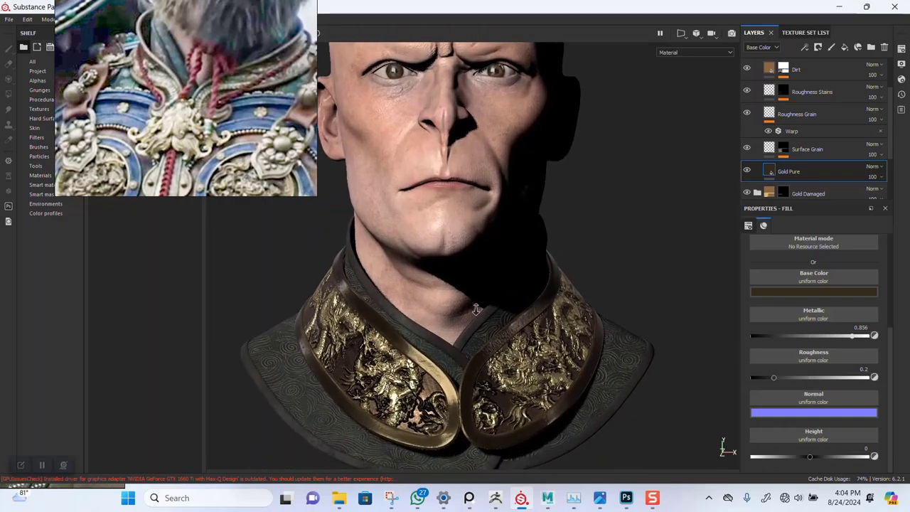
{"action": "left_click_drag", "start_coordinate": [476, 309], "coordinate": [479, 277], "text": "alt"}
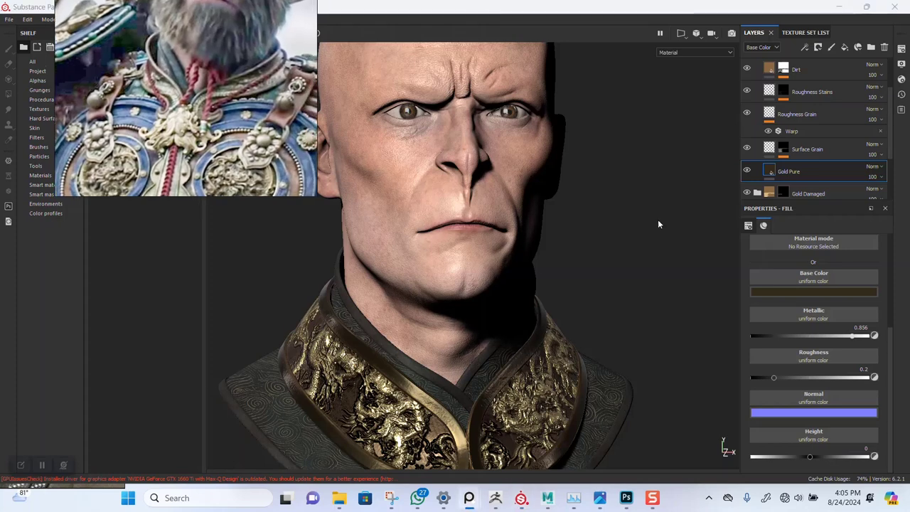
Collapse the rims' gold folder and open the settings of the Fabric Soft Denim layer inside the FABRIC folder.
{"action": "scroll", "coordinate": [765, 146], "scroll_direction": "down", "scroll_amount": 2}
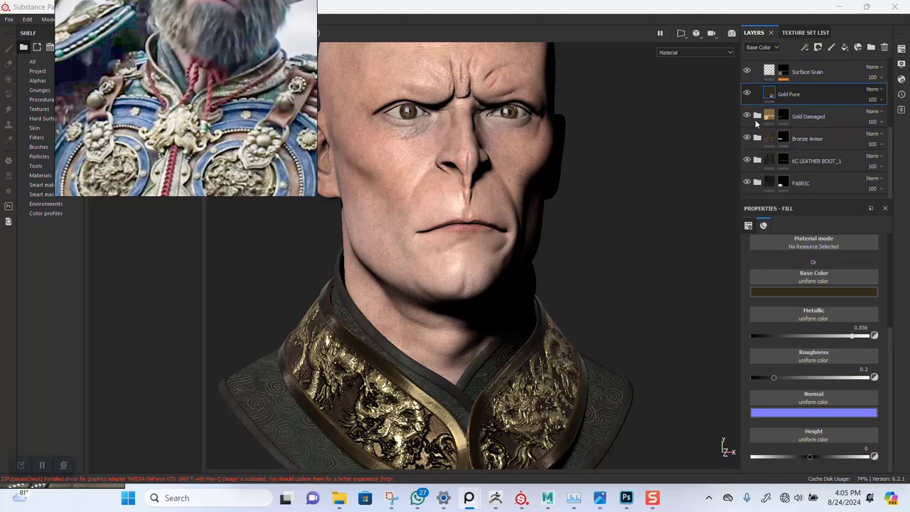
{"action": "scroll", "coordinate": [756, 121], "scroll_direction": "up", "scroll_amount": 4}
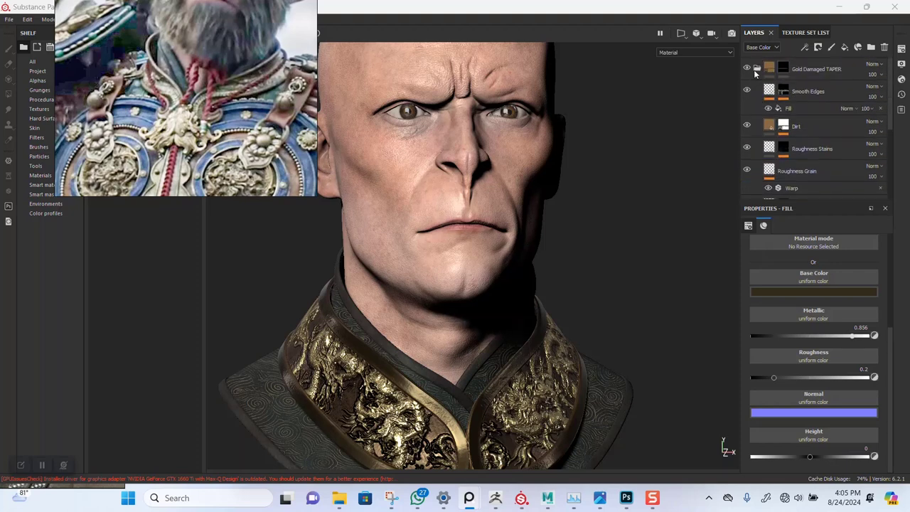
{"action": "left_click", "coordinate": [756, 69]}
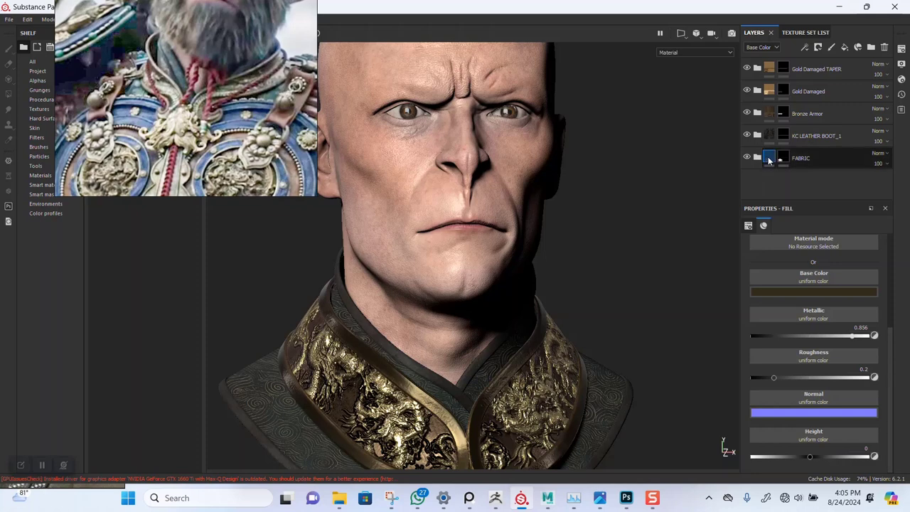
{"action": "left_click", "coordinate": [746, 158]}
{"action": "left_click", "coordinate": [746, 158]}
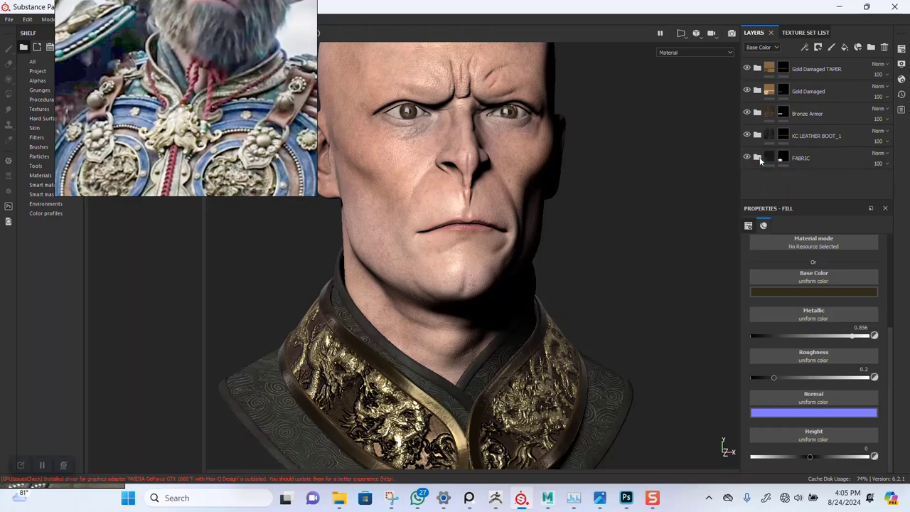
{"action": "left_click", "coordinate": [756, 158]}
{"action": "scroll", "coordinate": [797, 182], "scroll_direction": "down", "scroll_amount": 3}
{"action": "left_click", "coordinate": [796, 183]}
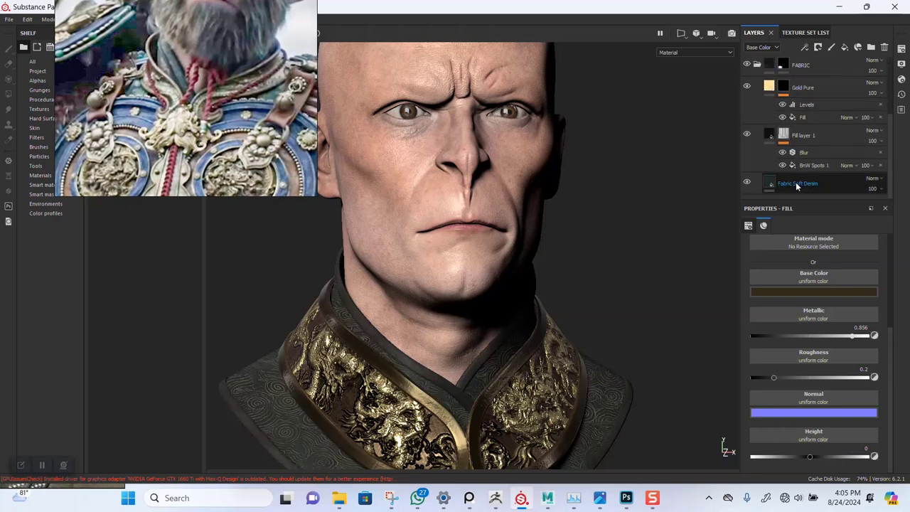
{"action": "left_click", "coordinate": [796, 185]}
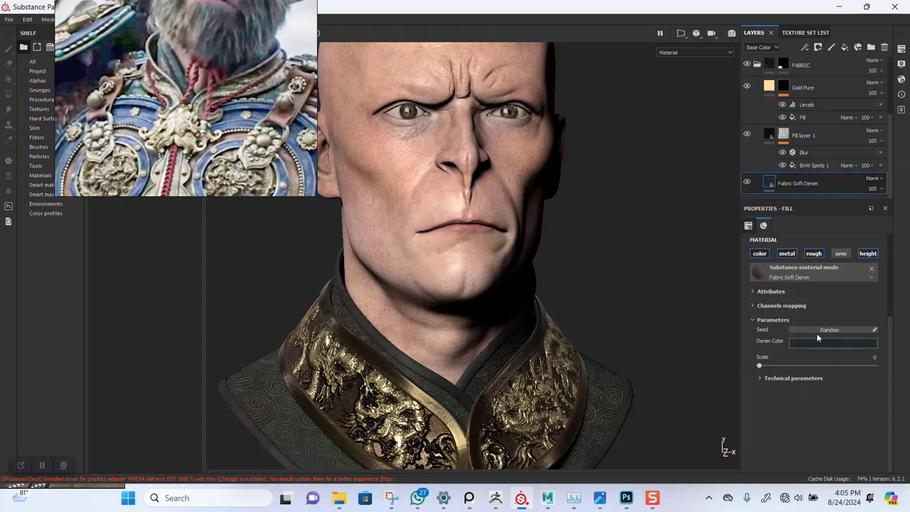
Compare the collar fabric with its individual layers switched off, and hide Fill layer 1 in the FABRIC folder.
{"action": "left_click_drag", "start_coordinate": [551, 353], "coordinate": [633, 247], "text": "alt"}
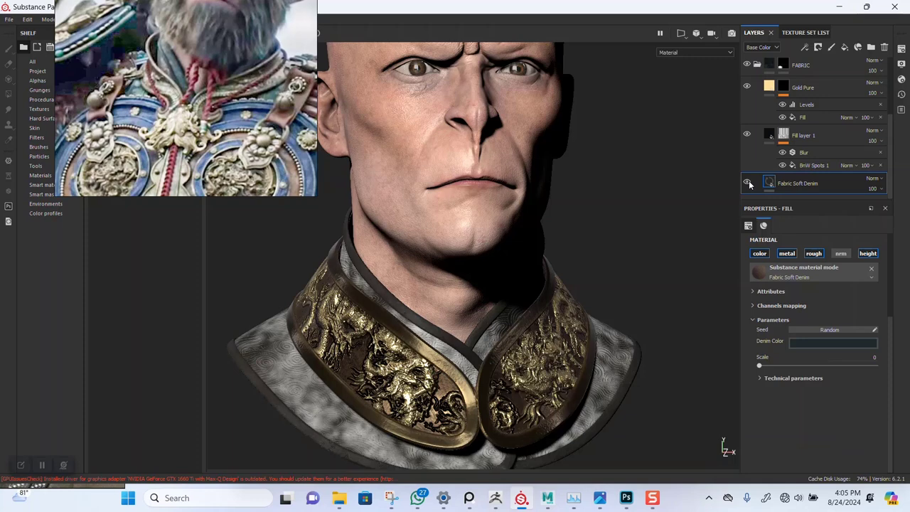
{"action": "left_click", "coordinate": [746, 136]}
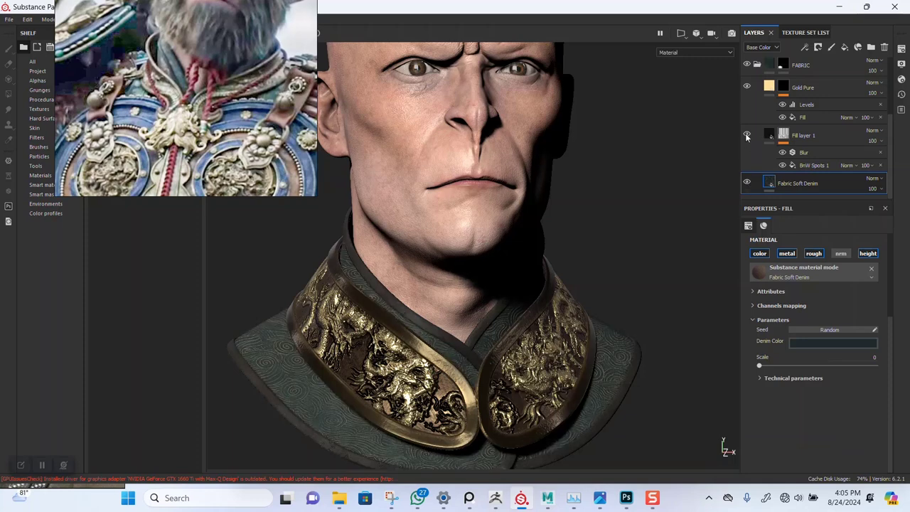
{"action": "left_click", "coordinate": [746, 136]}
{"action": "left_click", "coordinate": [746, 135]}
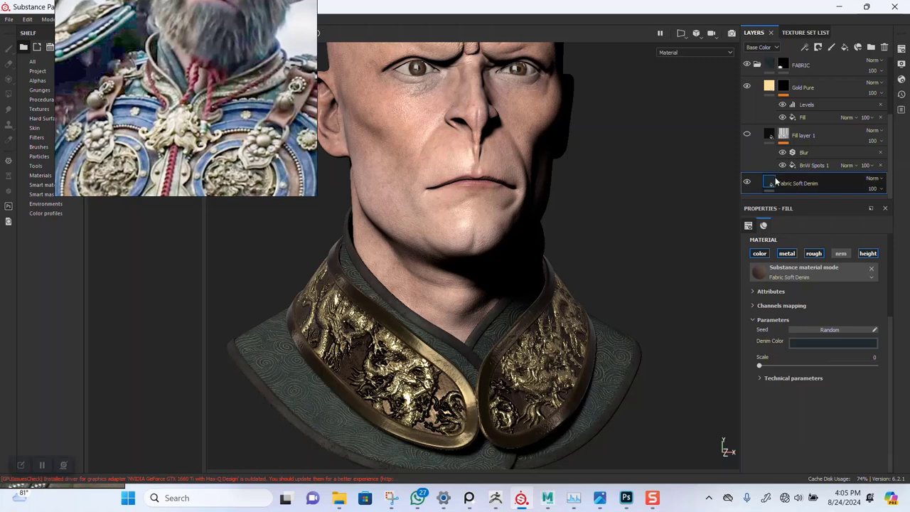
Show Fill layer 1 in the FABRIC folder again and lower its opacity to 51.
{"action": "left_click", "coordinate": [747, 135]}
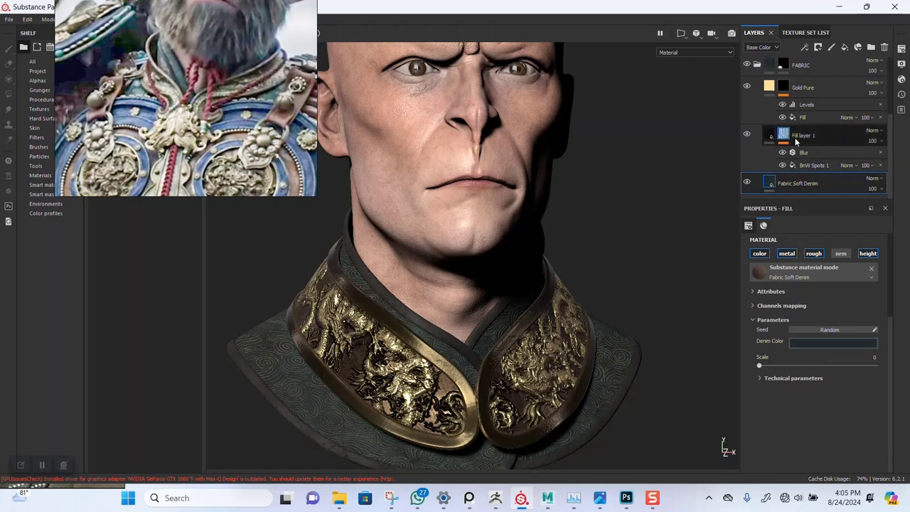
{"action": "left_click", "coordinate": [872, 140]}
{"action": "left_click", "coordinate": [882, 157]}
{"action": "mouse_move", "coordinate": [881, 162]}
{"action": "left_mouse_down"}
{"action": "mouse_move", "coordinate": [862, 166]}
{"action": "mouse_move", "coordinate": [881, 164]}
{"action": "left_mouse_up"}
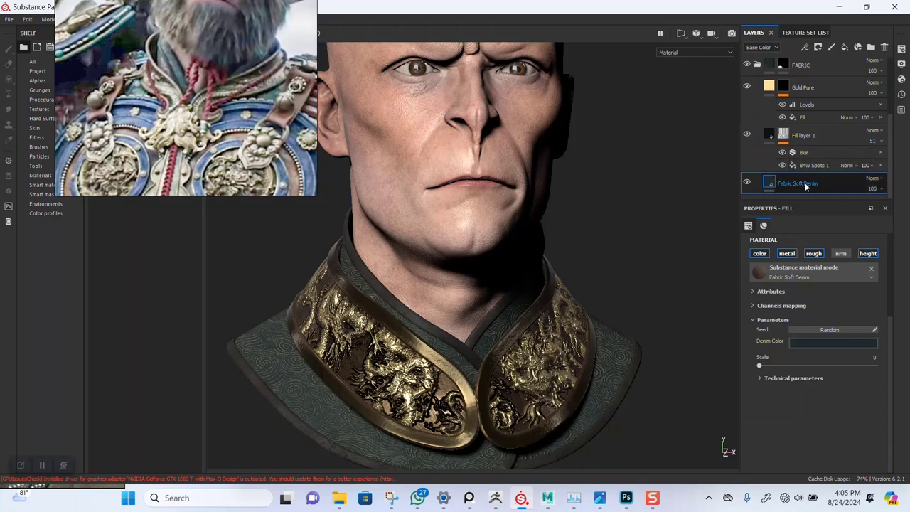
Duplicate the Fabric Soft Denim layer with the original hidden, and brighten the copy's teal denim color to a value of 0.251.
{"action": "key", "text": "ctrl+d"}
{"action": "left_click", "coordinate": [747, 184]}
{"action": "left_click", "coordinate": [831, 342]}
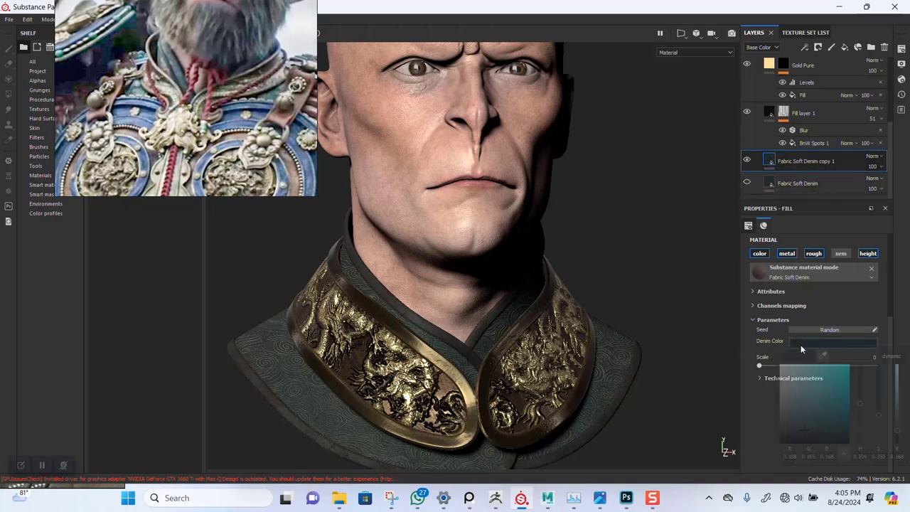
{"action": "left_click", "coordinate": [895, 420]}
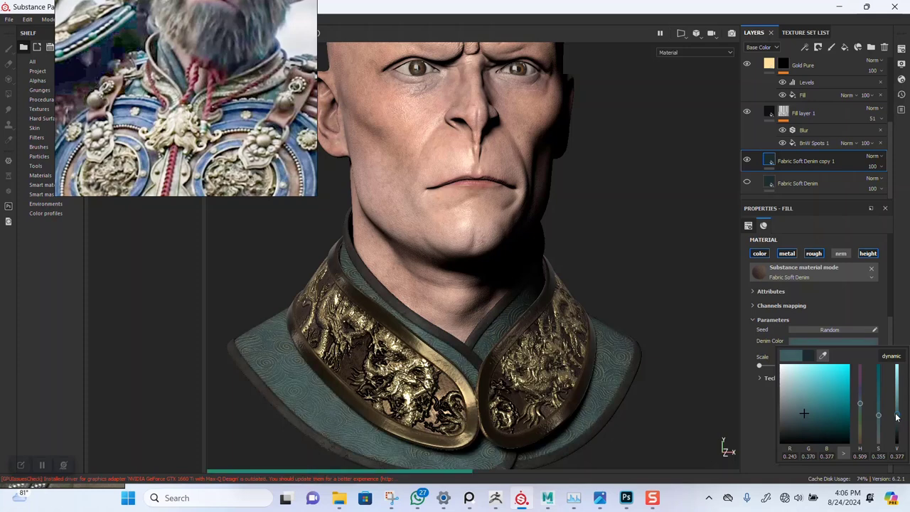
{"action": "left_click_drag", "start_coordinate": [896, 420], "coordinate": [896, 424]}
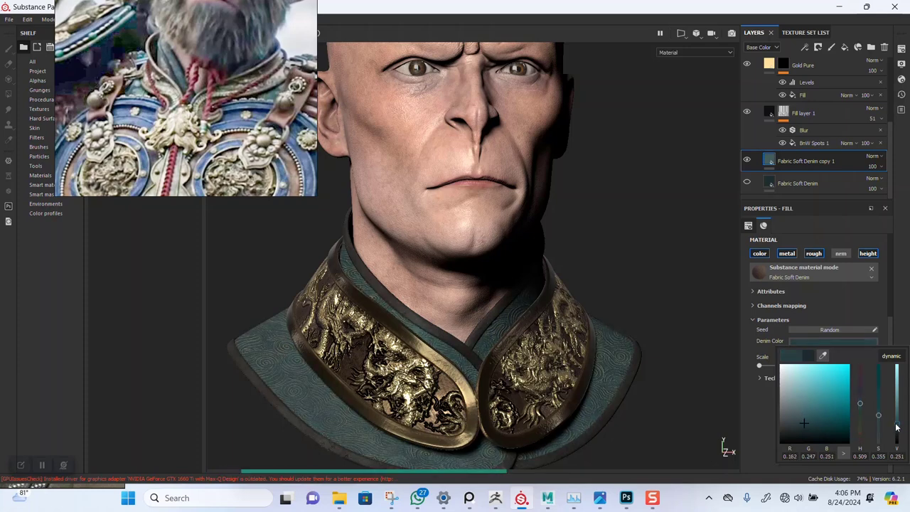
Sample the reference armor's blue as the denim color of the copied fabric layer and darken it to a value of 0.329.
{"action": "left_click", "coordinate": [822, 355]}
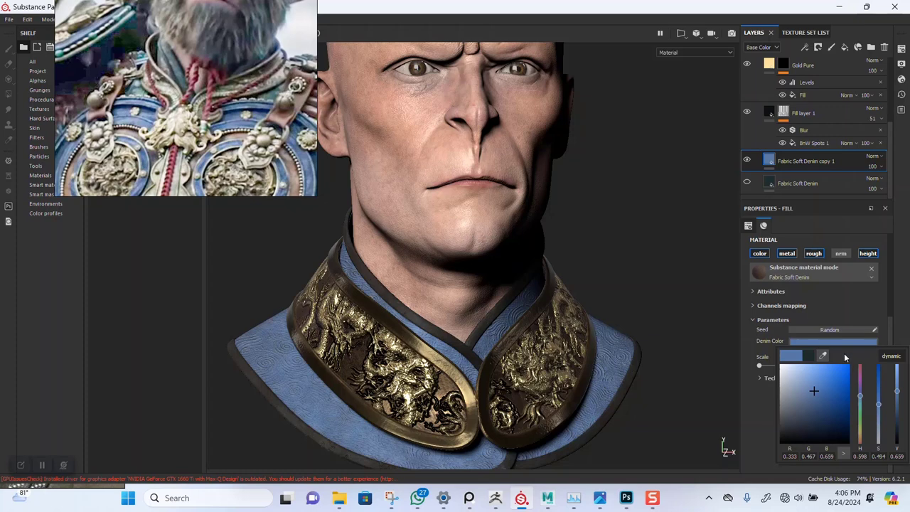
{"action": "left_click", "coordinate": [896, 411]}
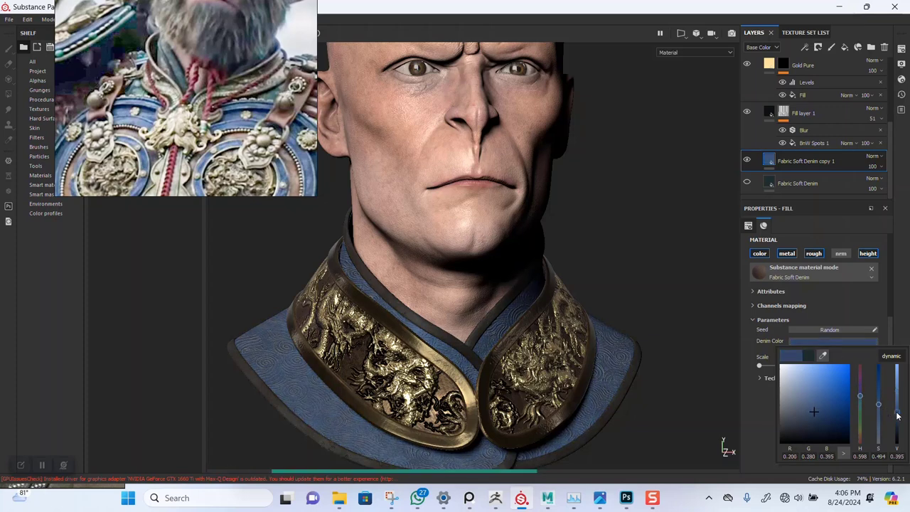
{"action": "left_click_drag", "start_coordinate": [896, 416], "coordinate": [896, 420]}
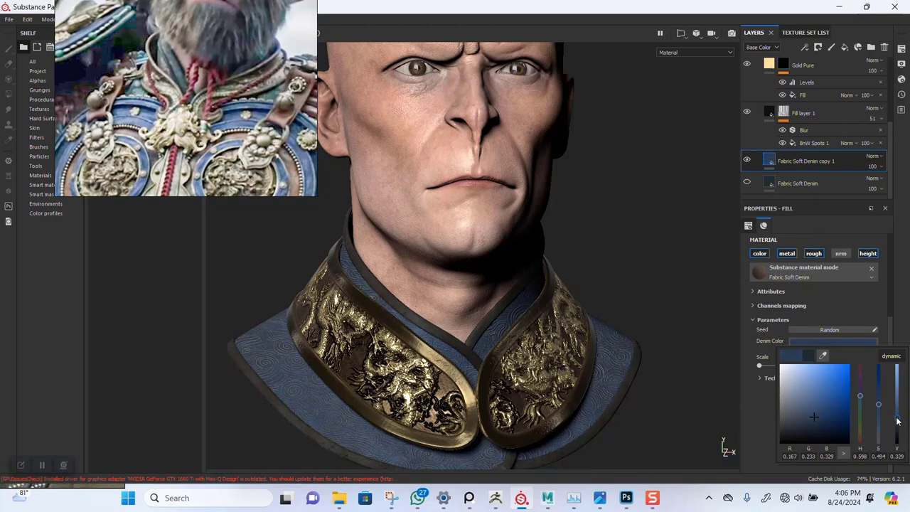
Raise the opacity of Fill layer 1 in the FABRIC folder to 86.
{"action": "left_click", "coordinate": [881, 121]}
{"action": "left_click_drag", "start_coordinate": [894, 135], "coordinate": [899, 135]}
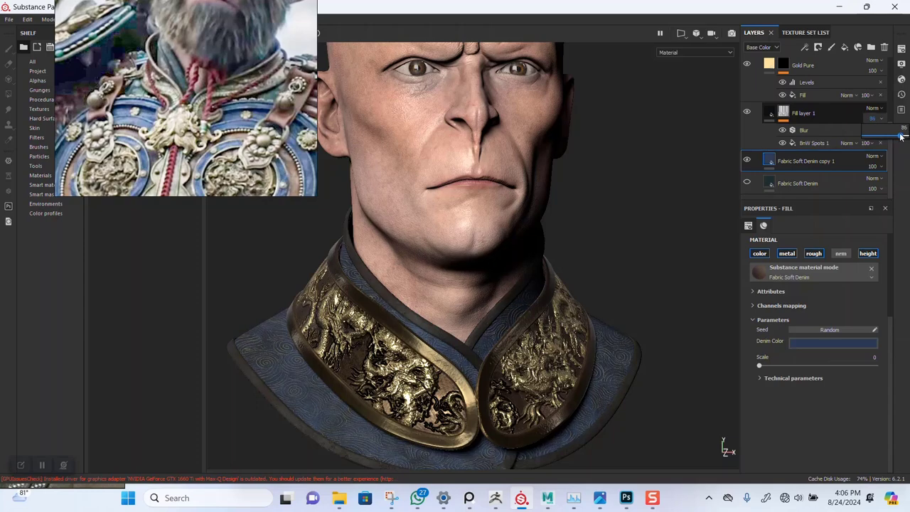
Inspect the blue collar fabric and gold ornaments up close and with the whole bust in view, and save the project.
{"action": "right_click_drag", "start_coordinate": [563, 253], "coordinate": [477, 187], "text": "alt"}
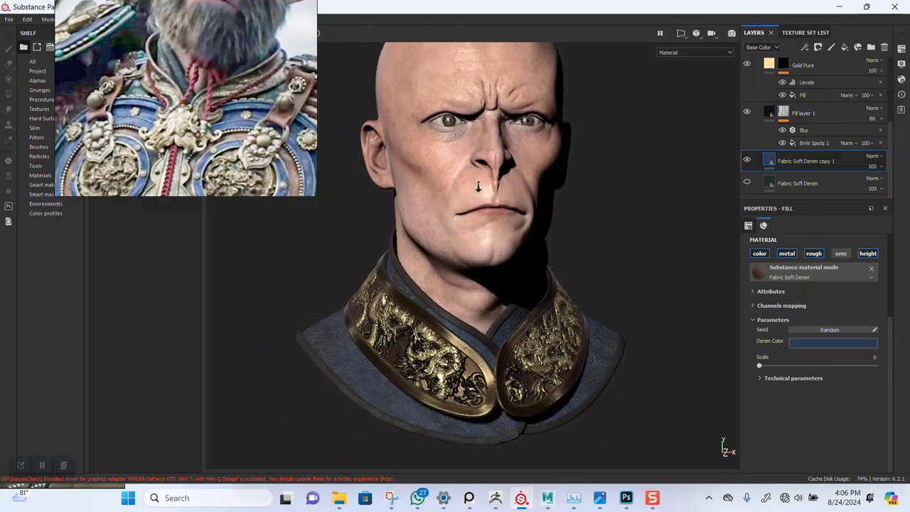
{"action": "left_click_drag", "start_coordinate": [477, 187], "coordinate": [463, 254], "text": "alt"}
{"action": "middle_click_drag", "start_coordinate": [462, 254], "coordinate": [501, 235], "text": "alt"}
{"action": "right_click_drag", "start_coordinate": [502, 234], "coordinate": [464, 300], "text": "alt"}
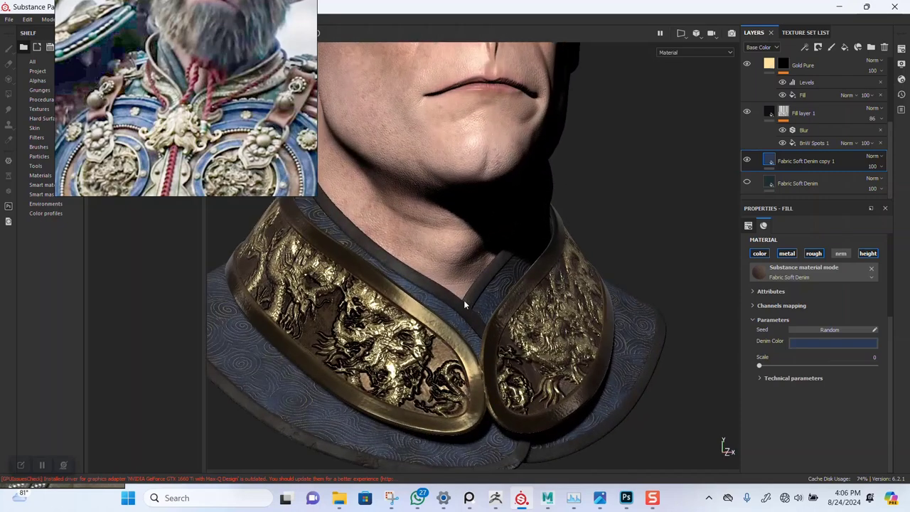
{"action": "middle_click_drag", "start_coordinate": [463, 299], "coordinate": [542, 251], "text": "alt"}
{"action": "left_click_drag", "start_coordinate": [541, 250], "coordinate": [572, 280], "text": "alt"}
{"action": "middle_click_drag", "start_coordinate": [572, 281], "coordinate": [661, 245], "text": "alt"}
{"action": "left_click_drag", "start_coordinate": [433, 320], "coordinate": [359, 327], "text": "alt"}
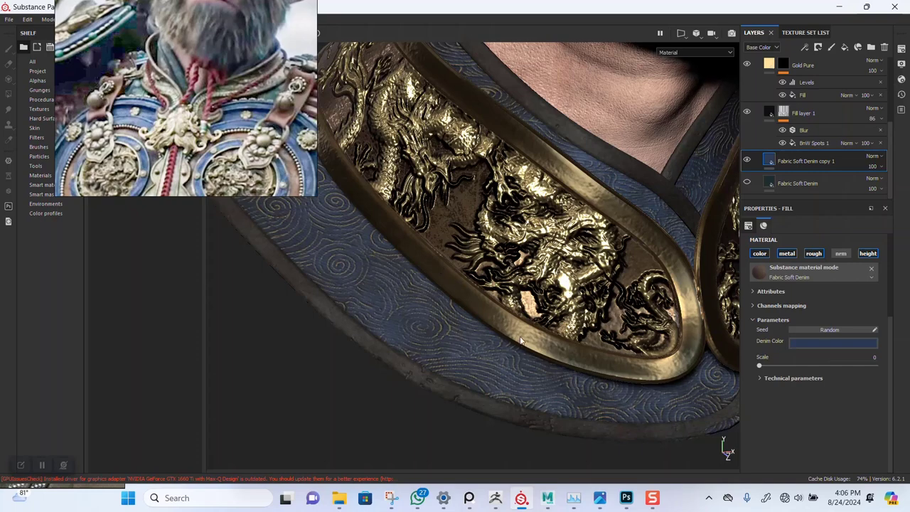
{"action": "left_click_drag", "start_coordinate": [520, 341], "coordinate": [463, 270], "text": "alt"}
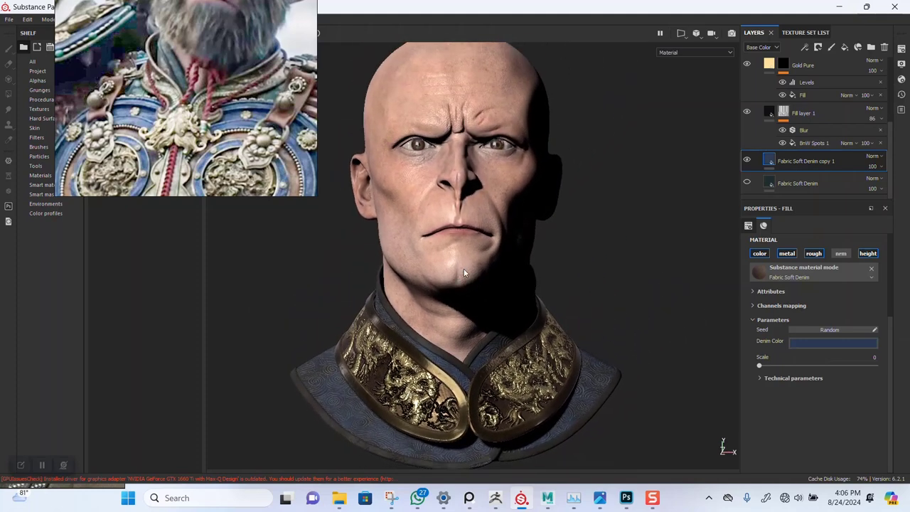
{"action": "key", "text": "ctrl+s"}
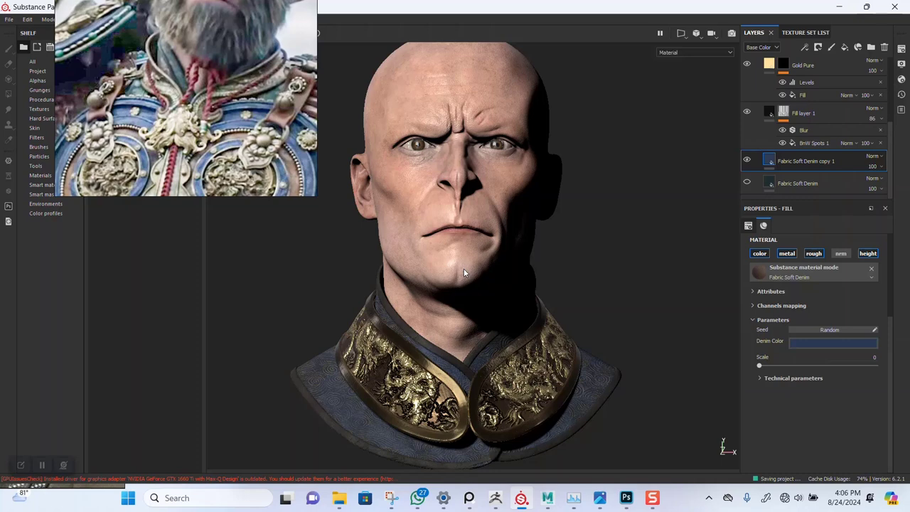